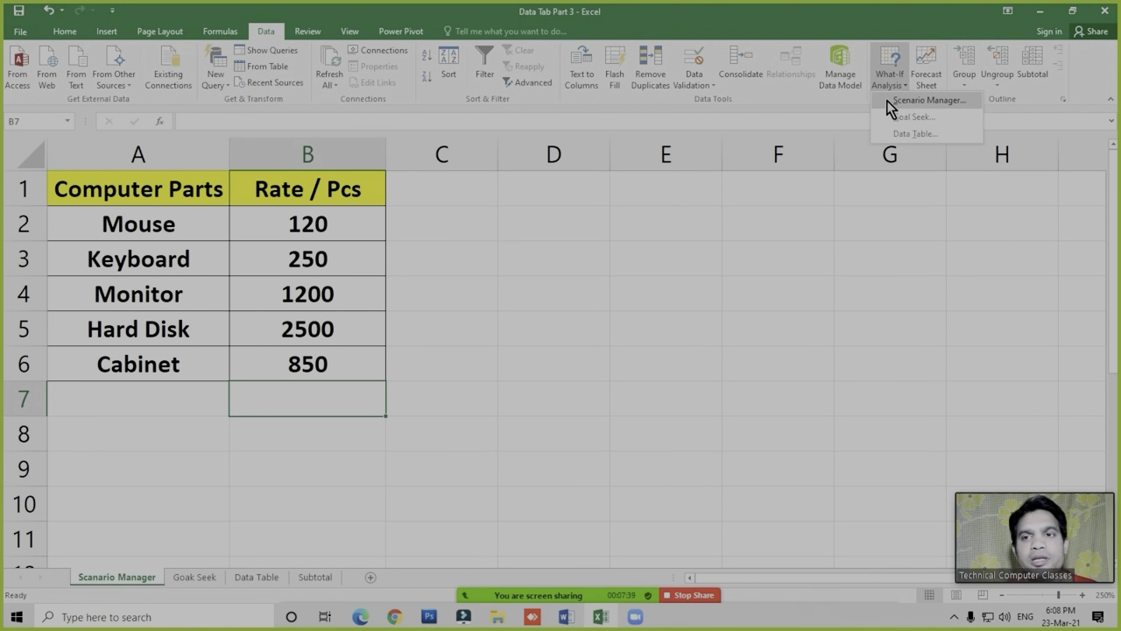
click(945, 100)
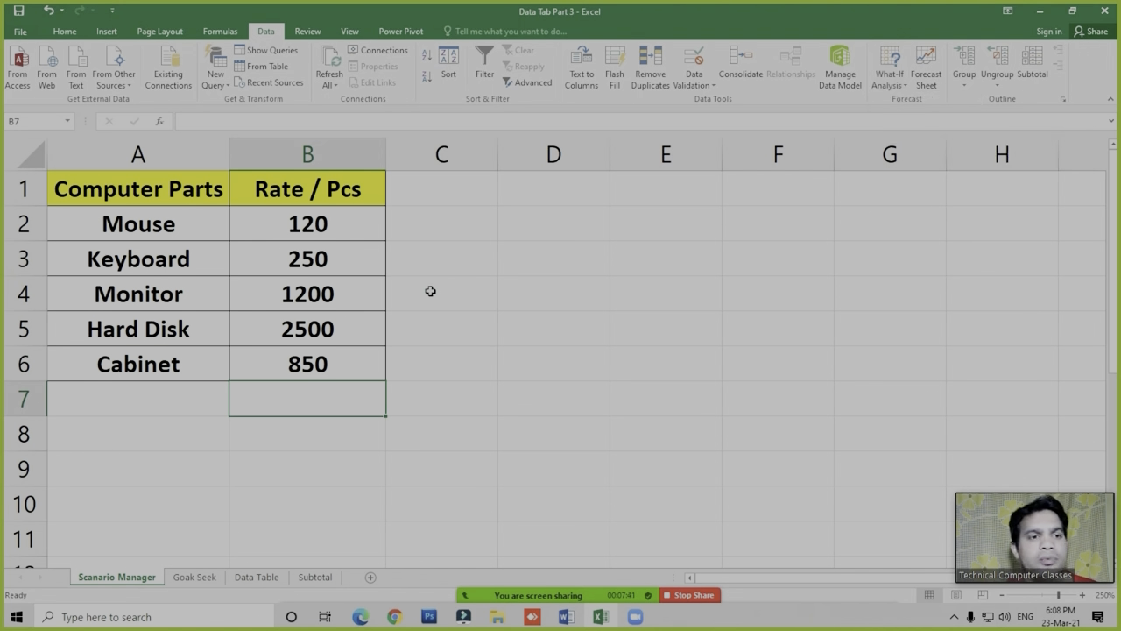
click(314, 293)
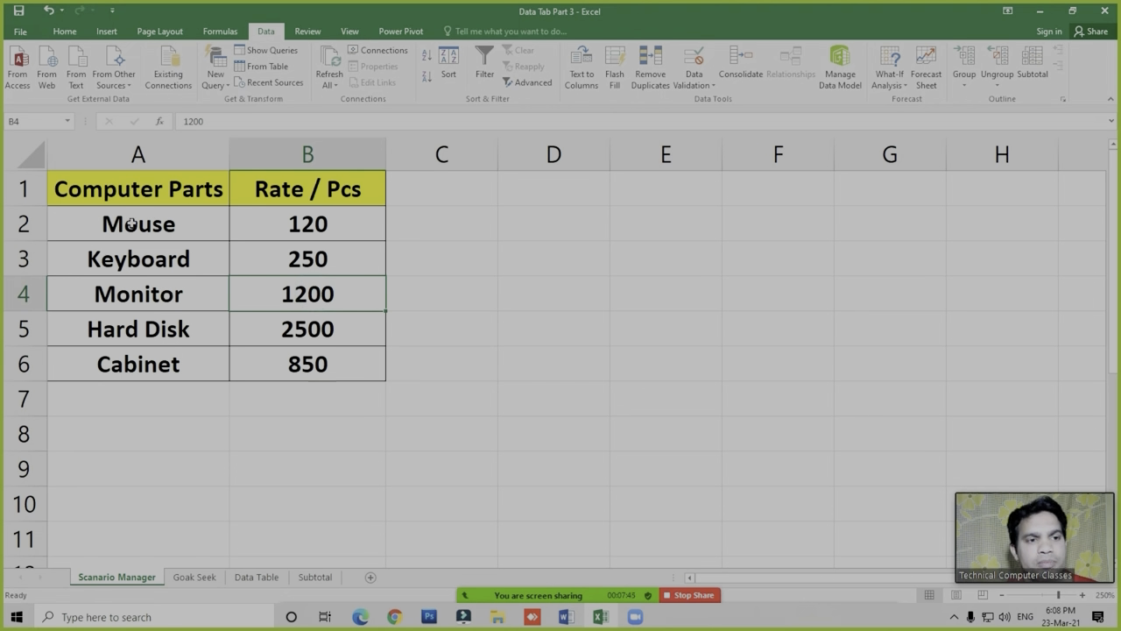
click(133, 400)
click(311, 365)
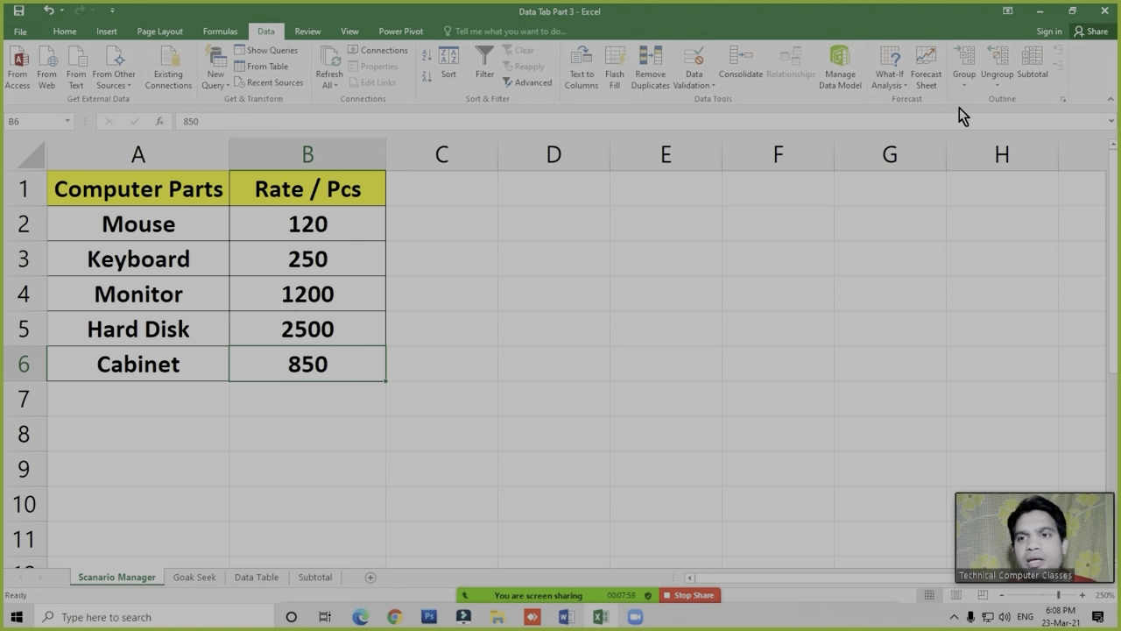
click(883, 88)
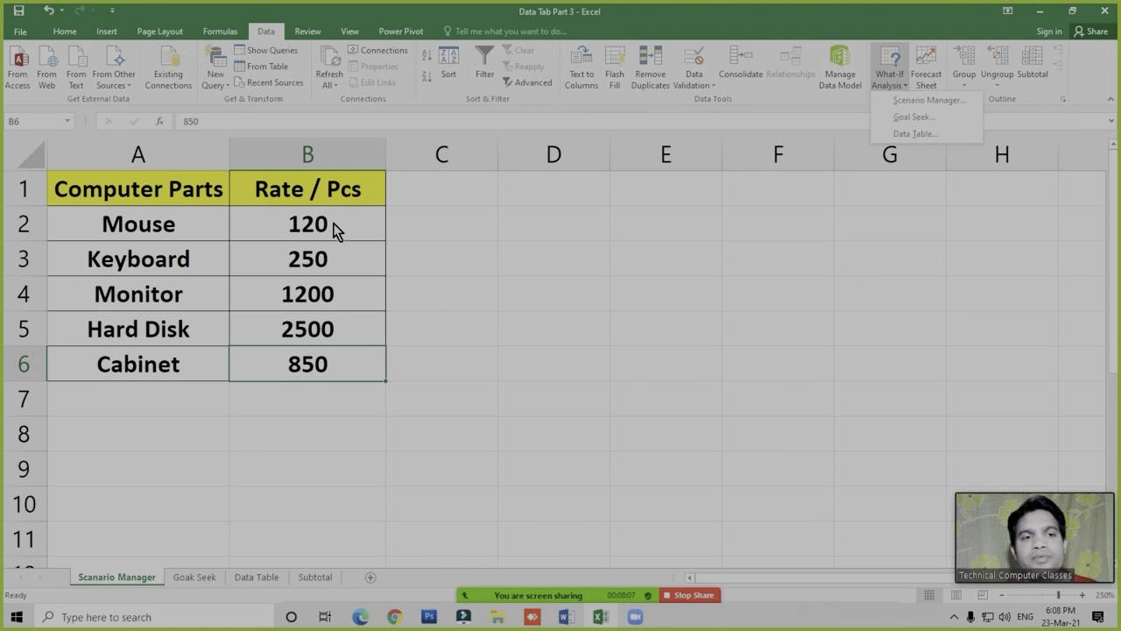
click(324, 337)
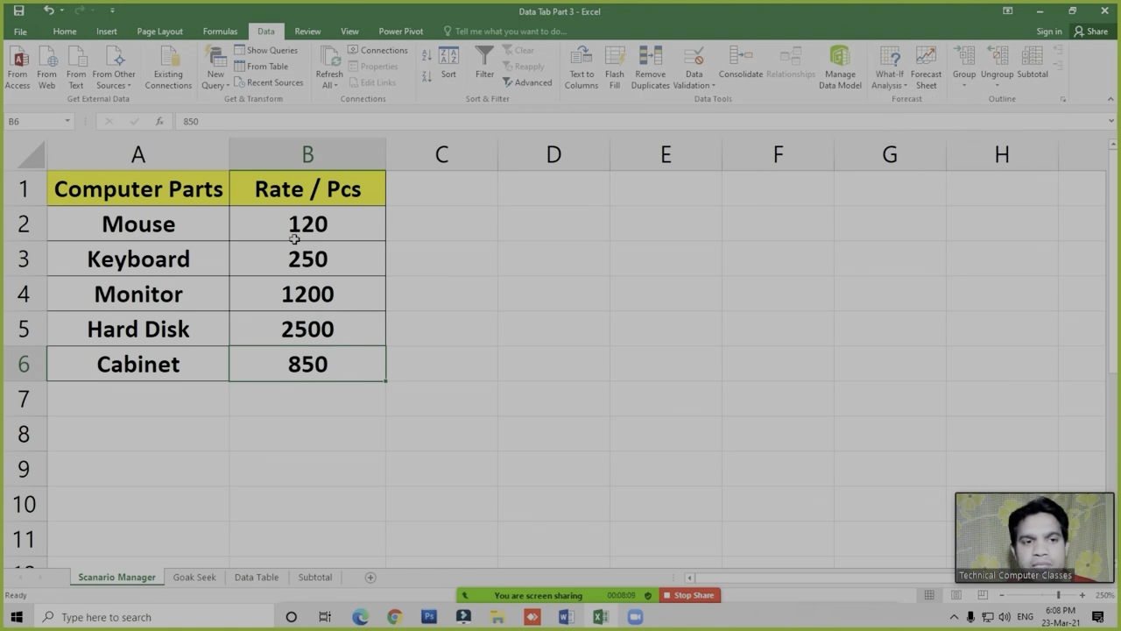
click(888, 80)
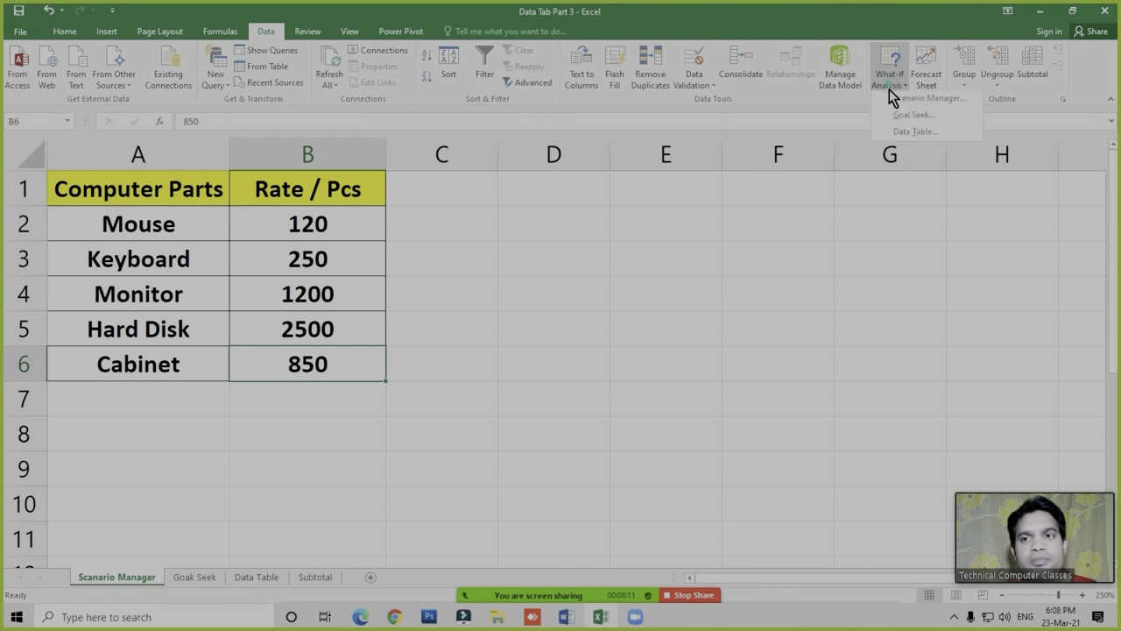
click(455, 323)
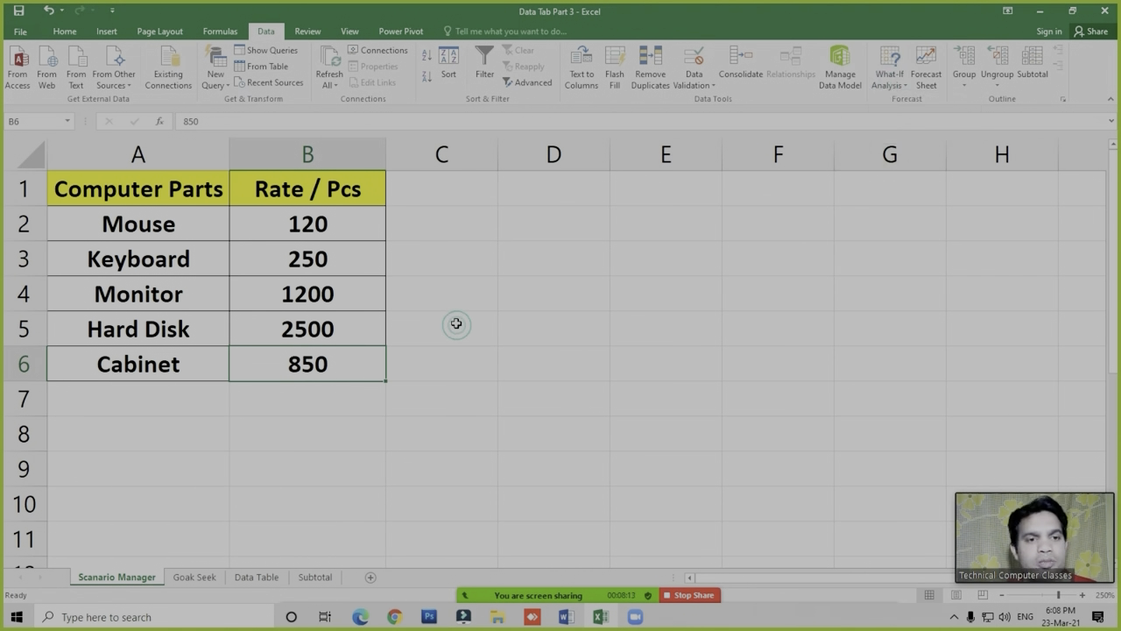
click(307, 448)
click(258, 320)
click(250, 219)
click(210, 283)
click(274, 284)
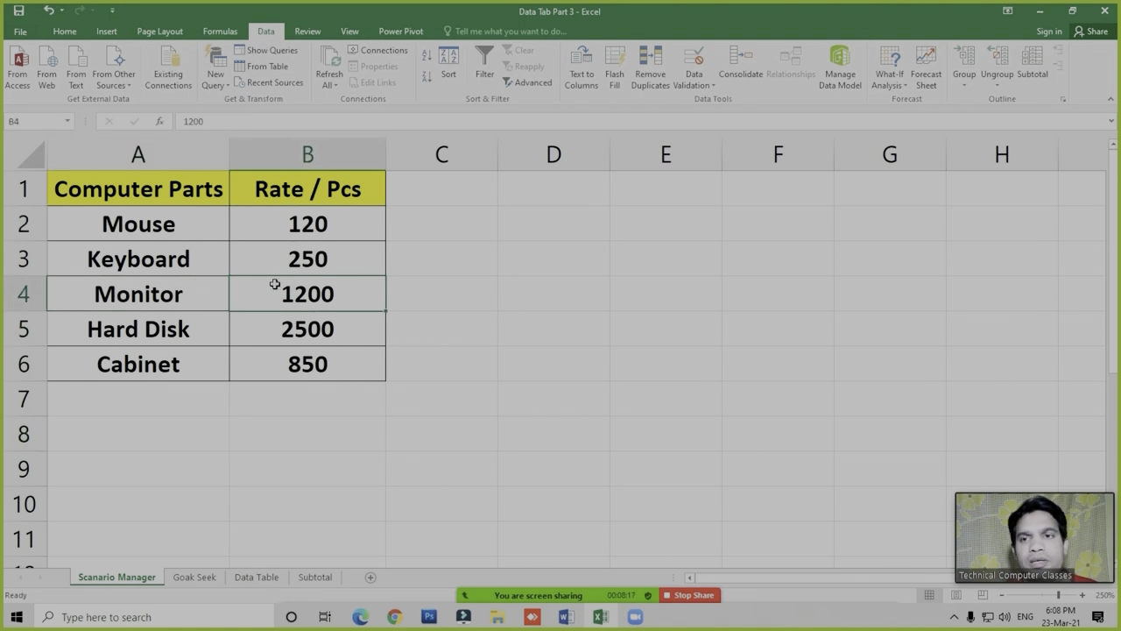
Start a new scenario in Scenario Manager and name it Old Rate
click(889, 80)
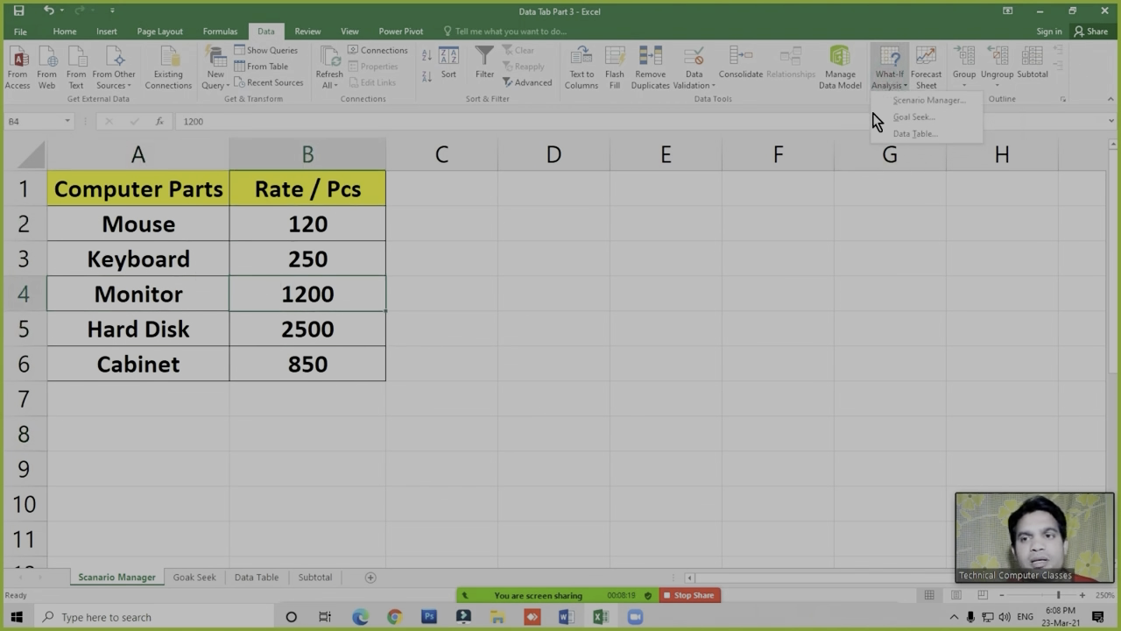
click(929, 101)
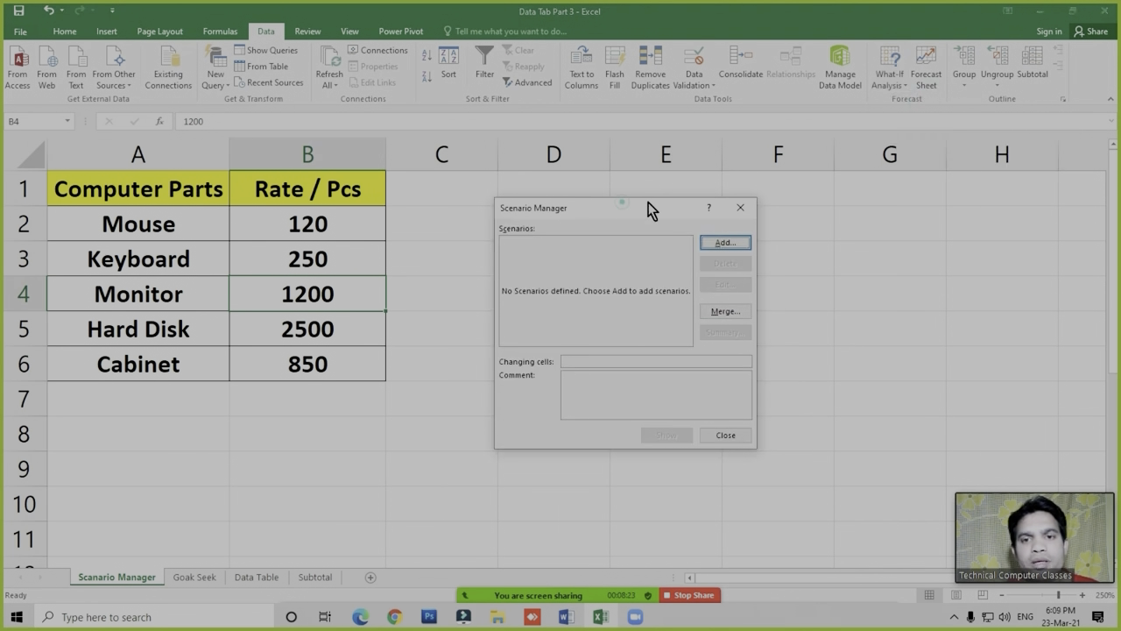
drag(648, 208, 728, 203)
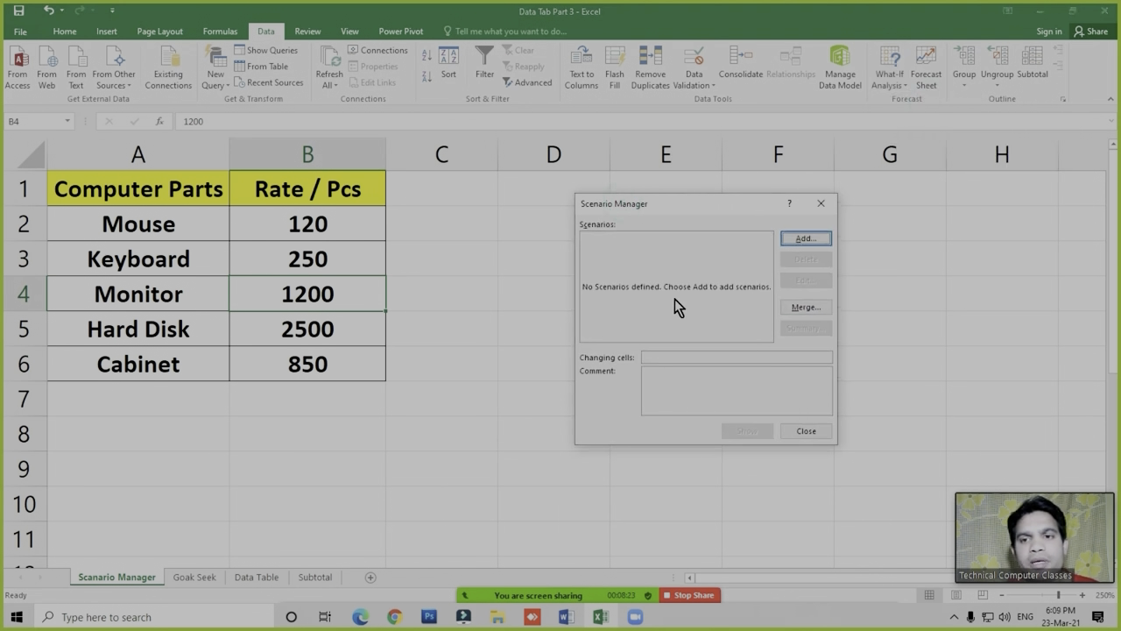
click(806, 239)
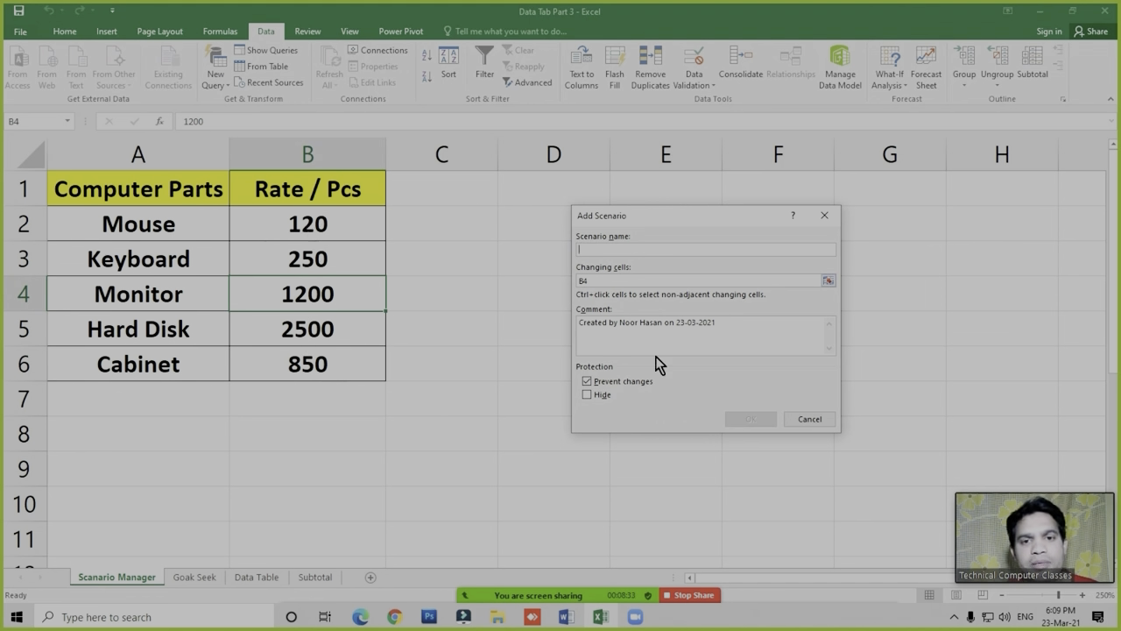
text(Old Rate)
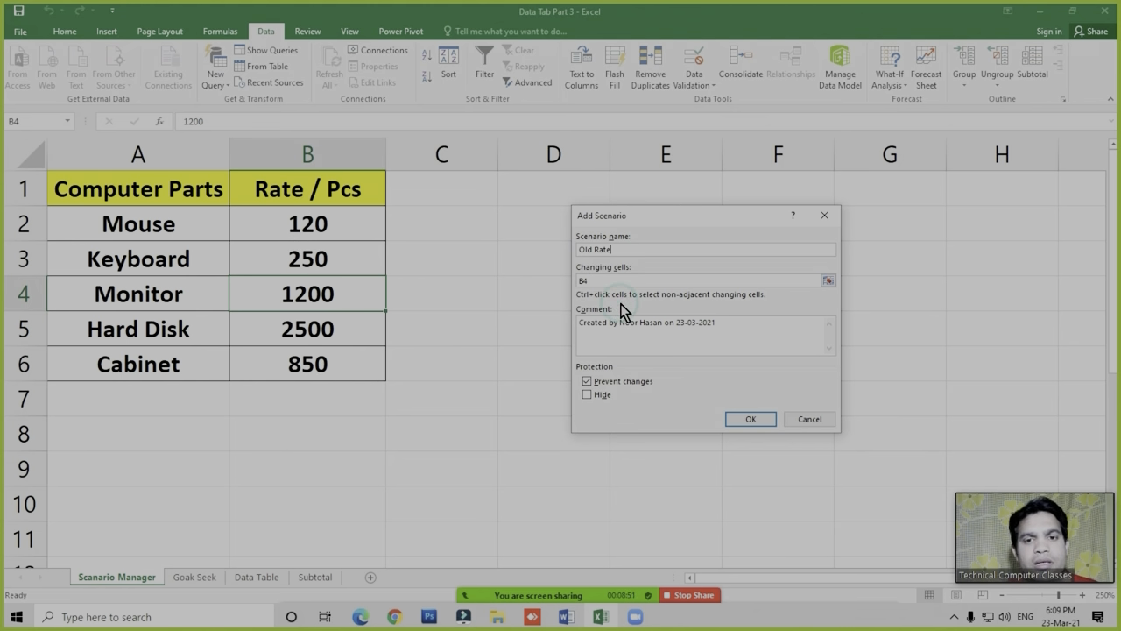
Set the Old Rate scenario's changing cells to B2:B6 and save it with the current rates
mouse_move(501, 586)
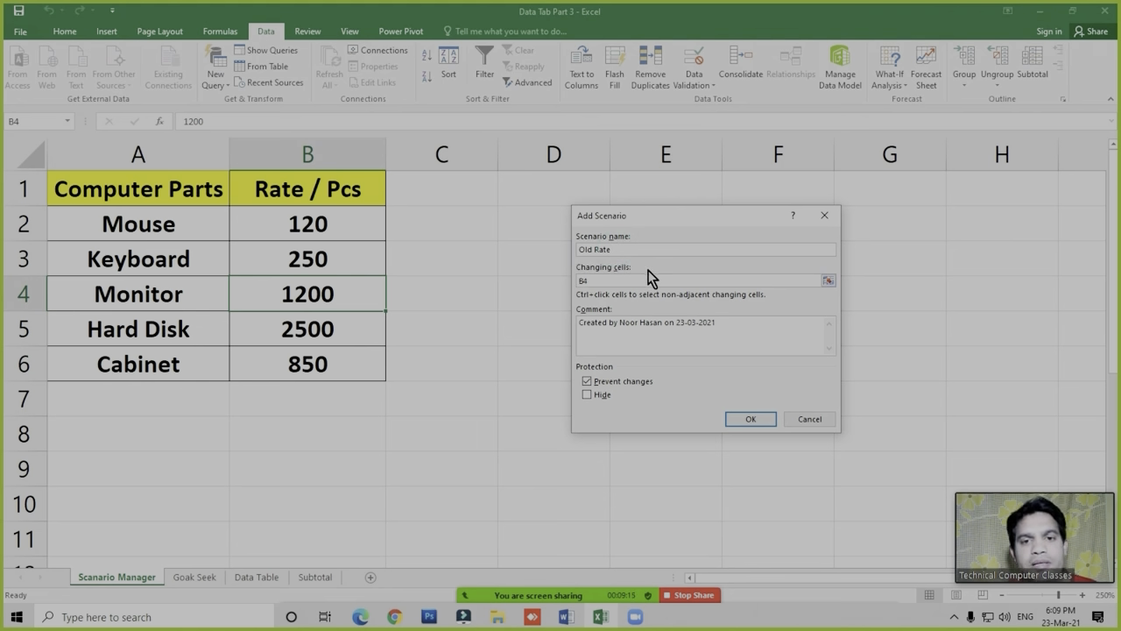
click(595, 280)
drag(595, 281, 568, 286)
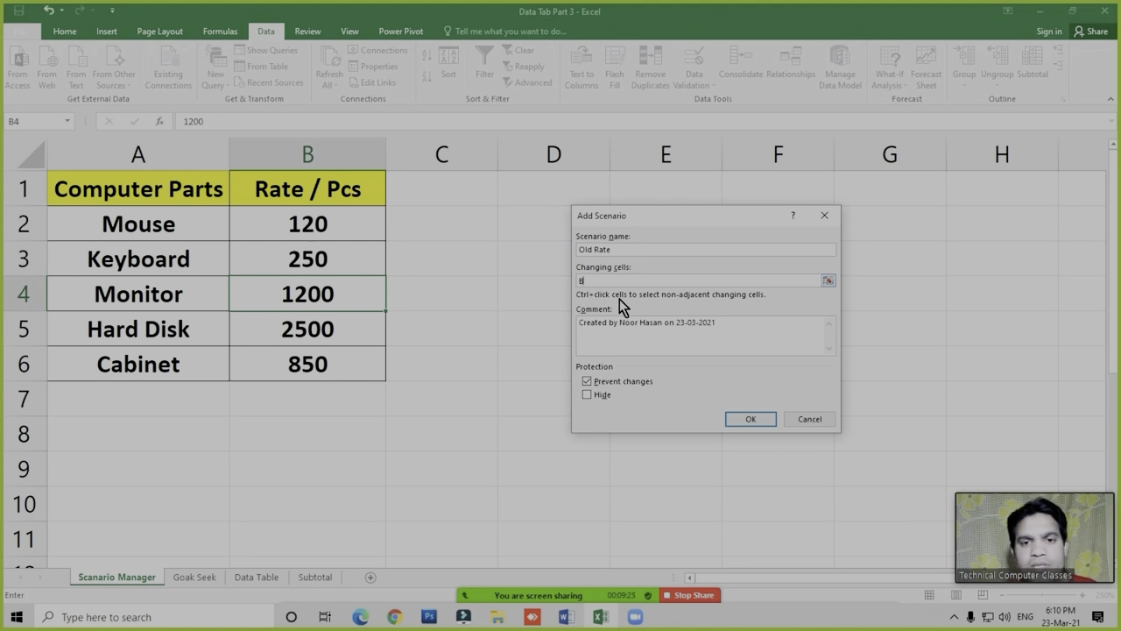
drag(306, 219, 318, 360)
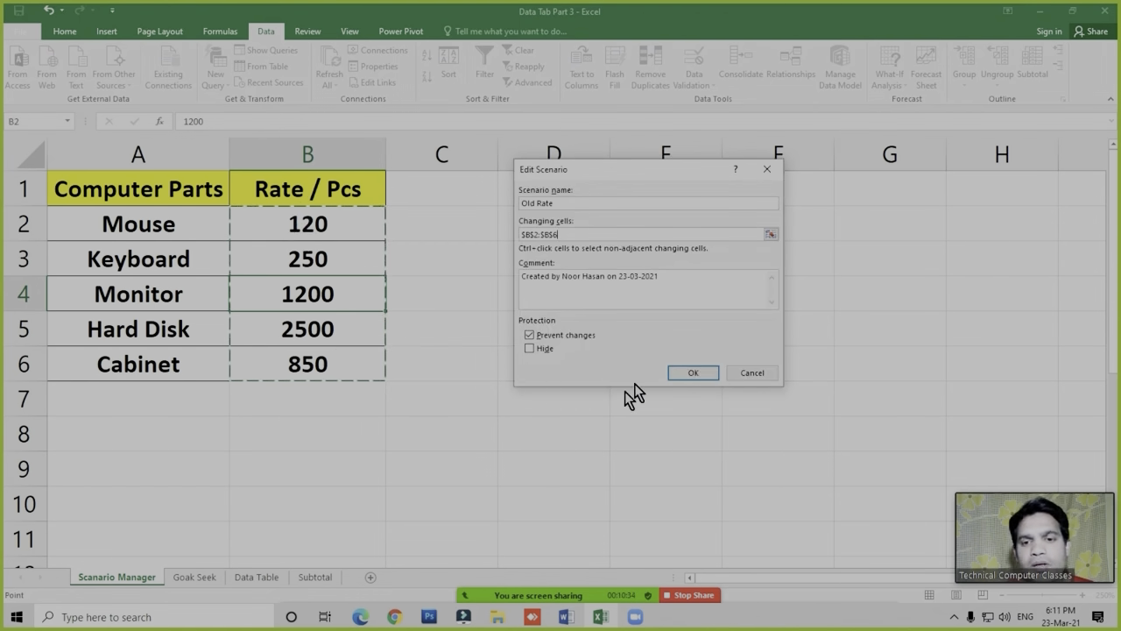
click(691, 374)
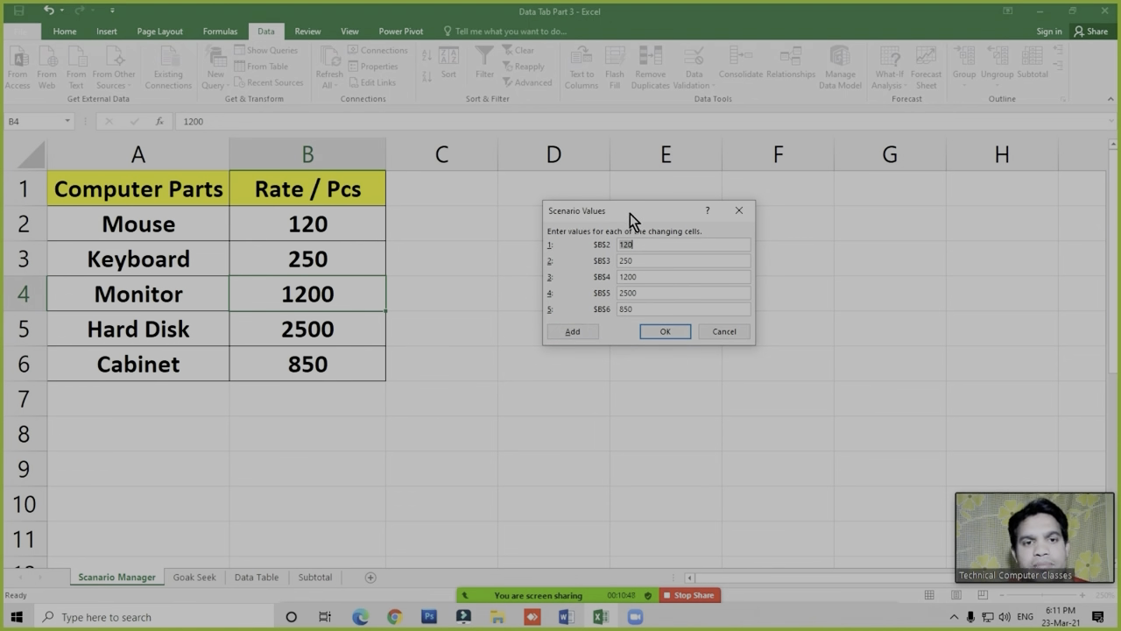
click(675, 331)
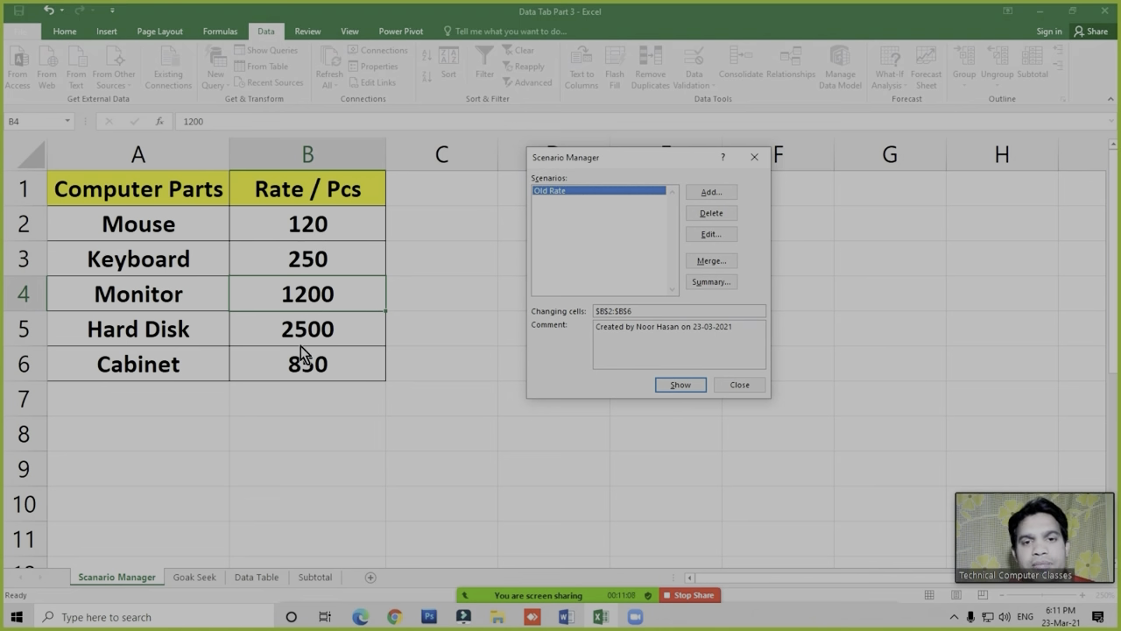
Add a second scenario named New Rate with B2:B6 as its changing cells
click(710, 193)
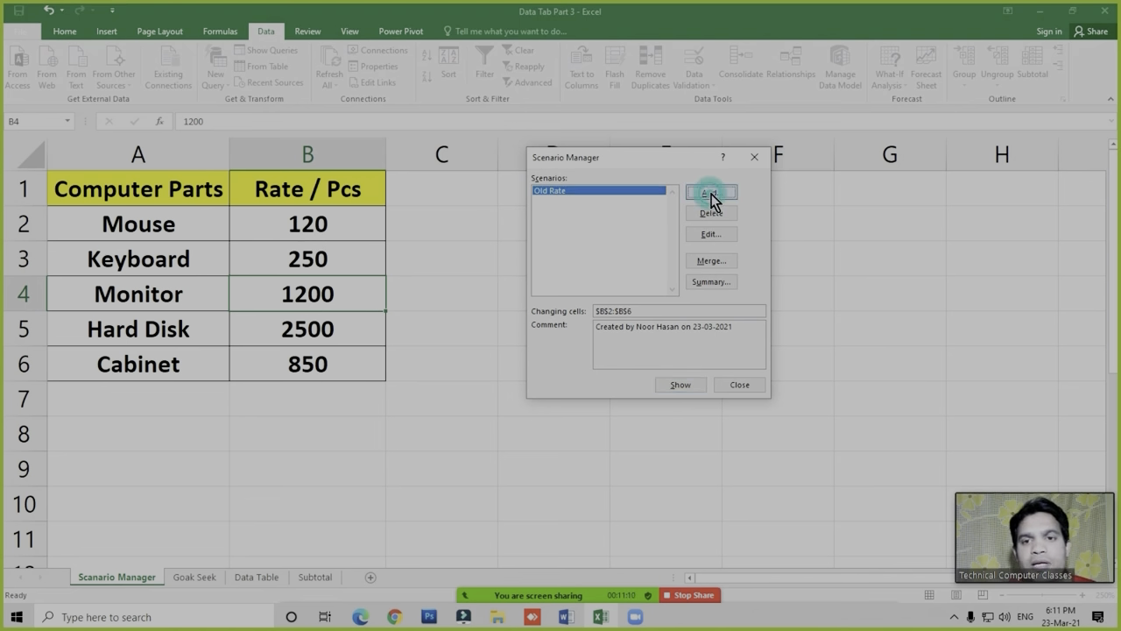
drag(623, 171, 635, 219)
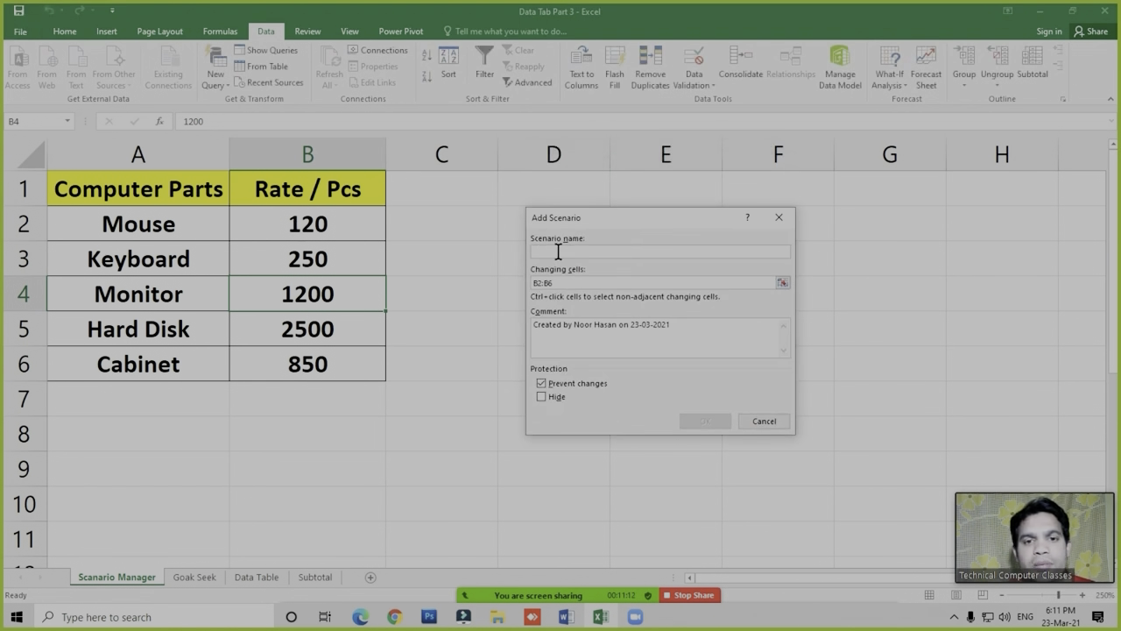
text(New Rate)
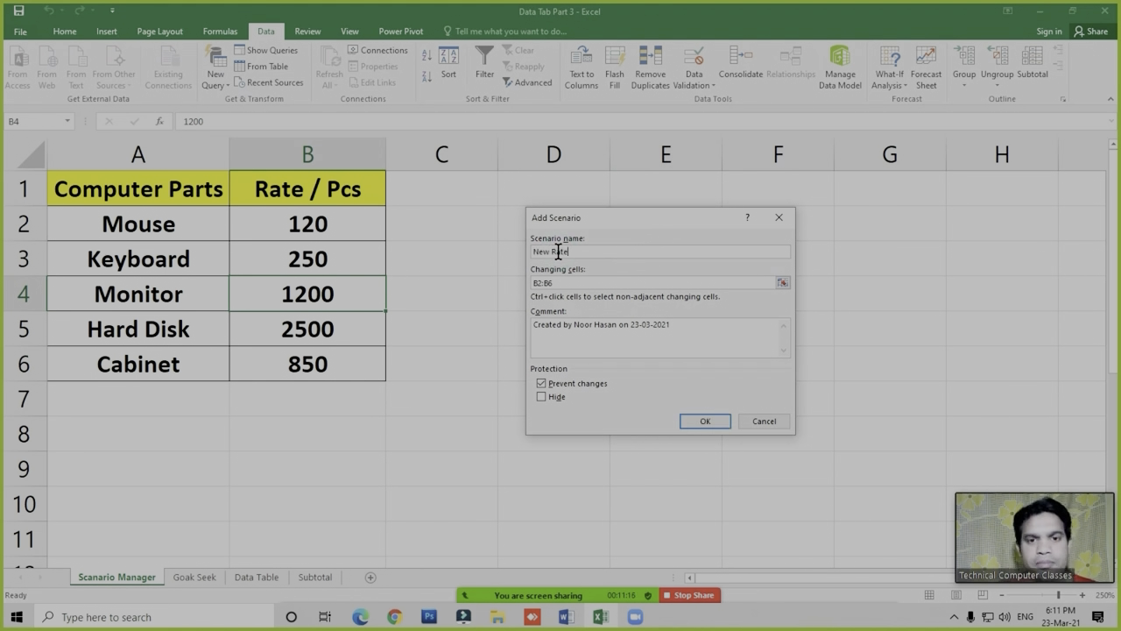
click(561, 282)
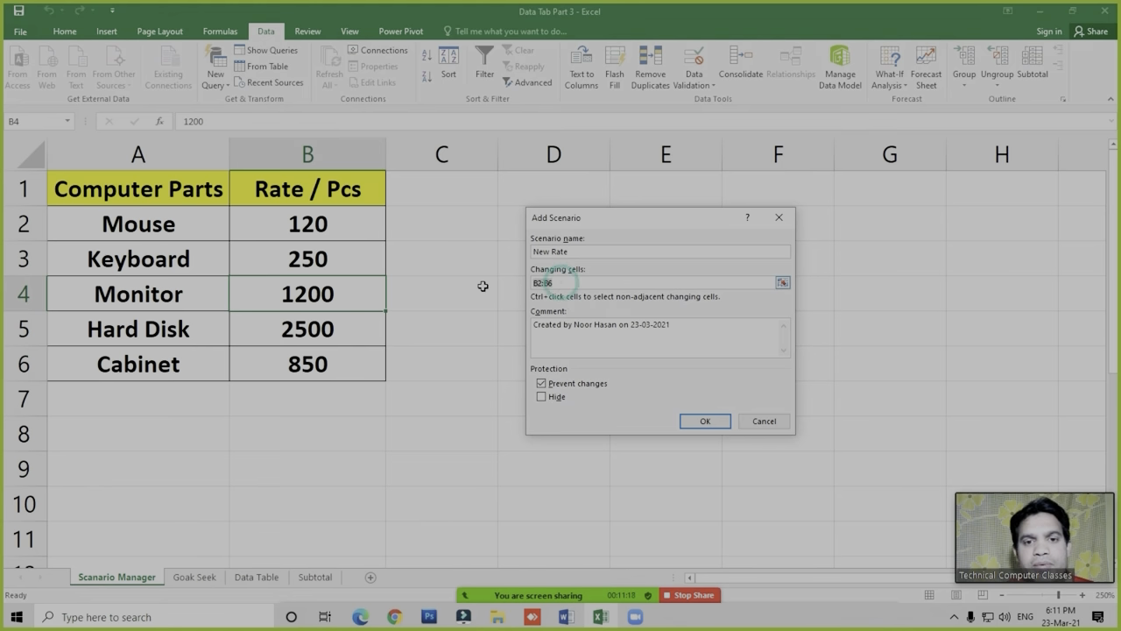
drag(320, 223, 320, 366)
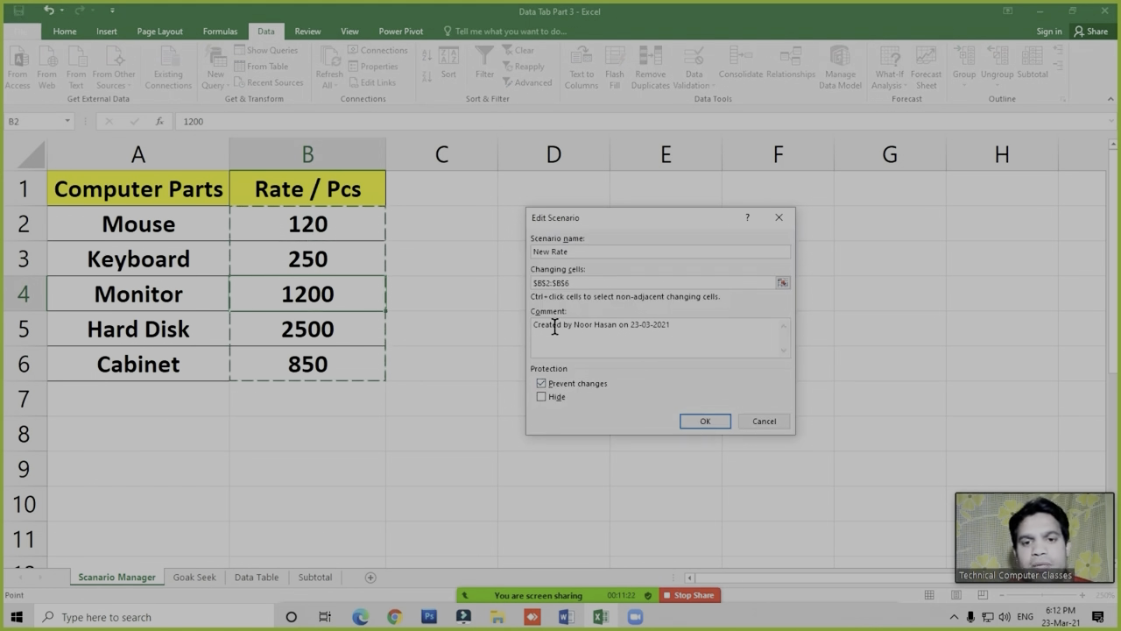
click(705, 422)
Set the New Rate scenario values to 150, 350, 1500, 4000 and 1000 for cells B2 to B6
double_click(657, 292)
key(BackSpace)
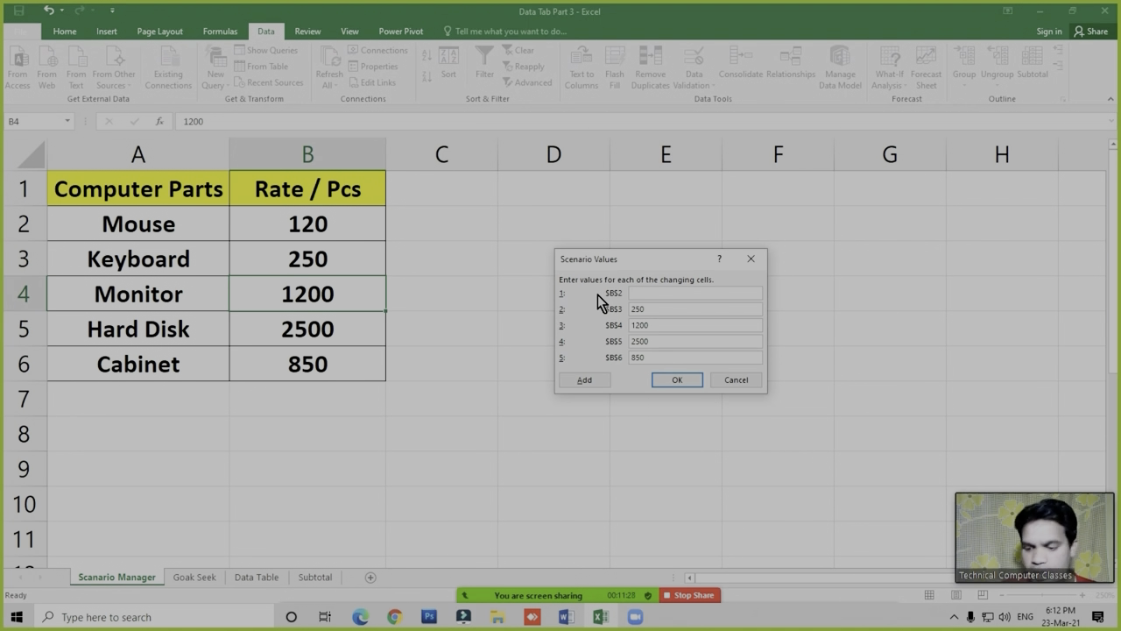
text(150)
key(Tab)
text(350)
key(Tab)
text(1500)
key(Tab)
text(4000)
key(Tab)
text(1000)
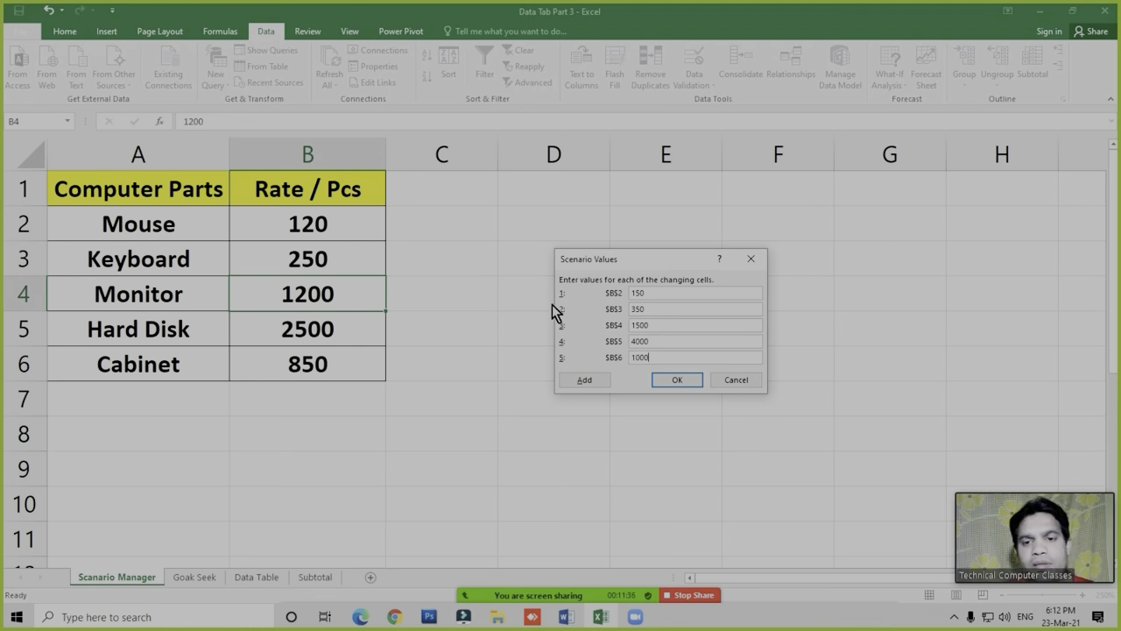
click(679, 378)
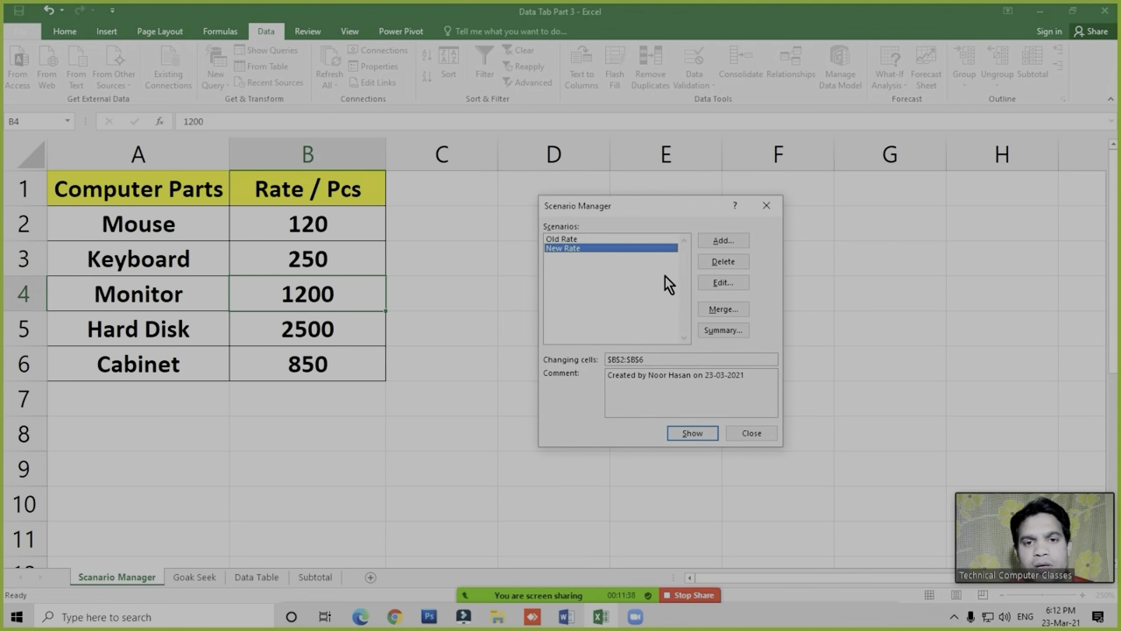
Show the New Rate scenario in the rate table and close Scenario Manager
click(692, 435)
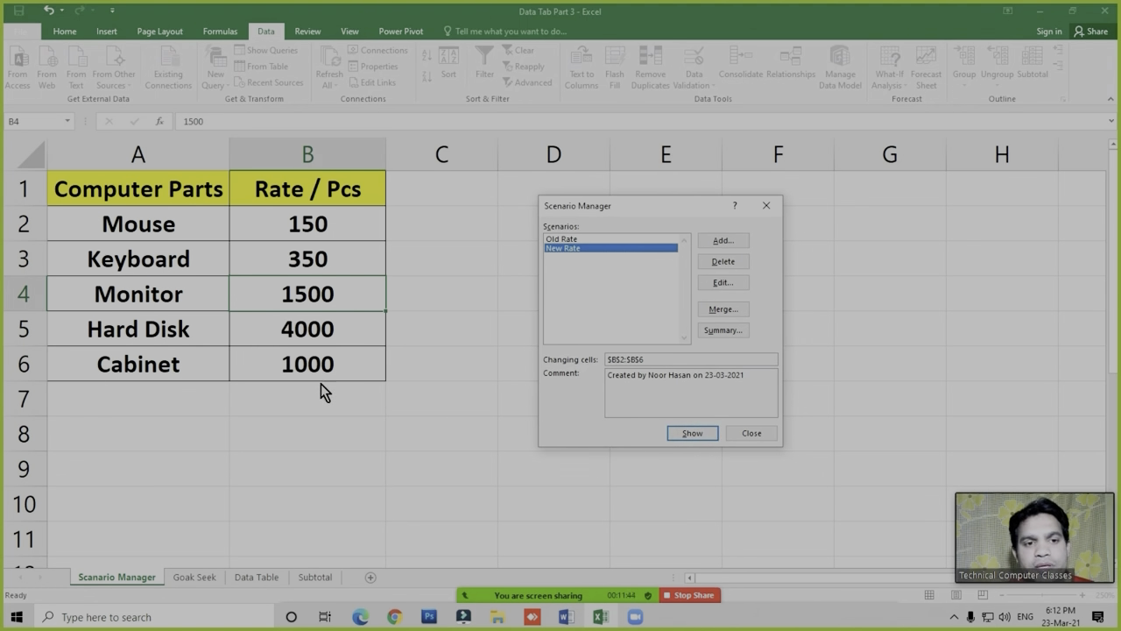
click(729, 434)
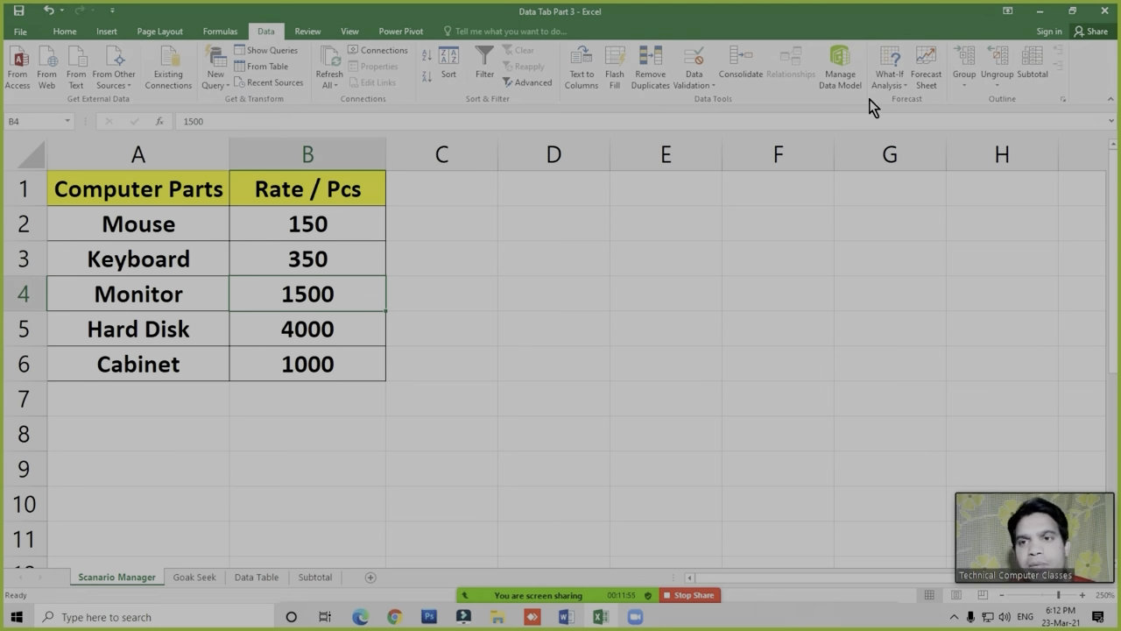
click(889, 79)
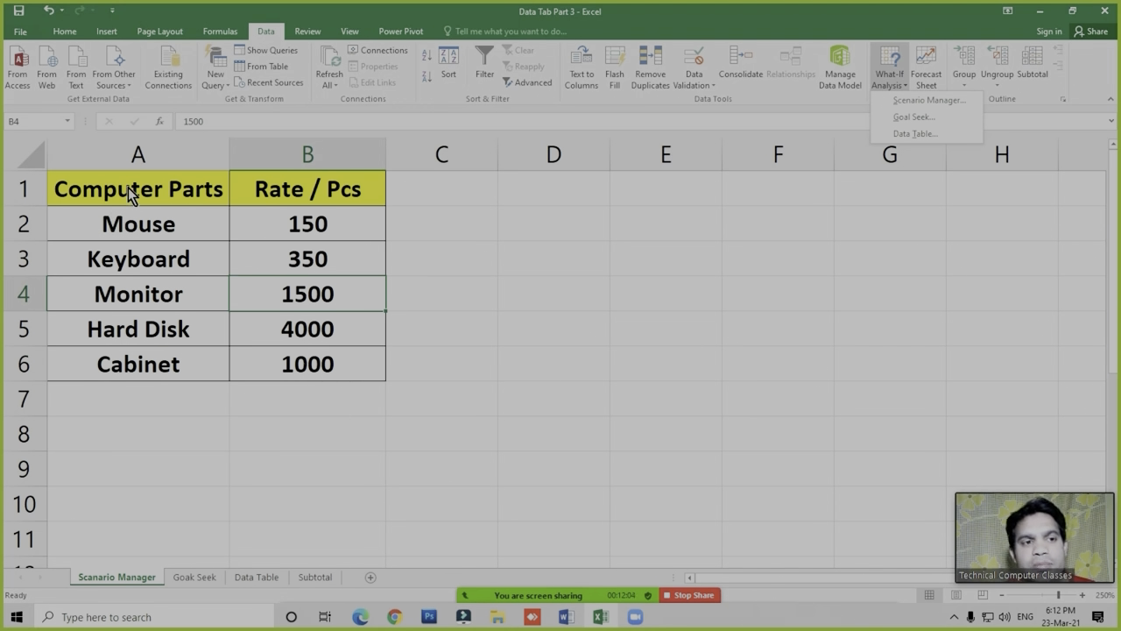
click(317, 263)
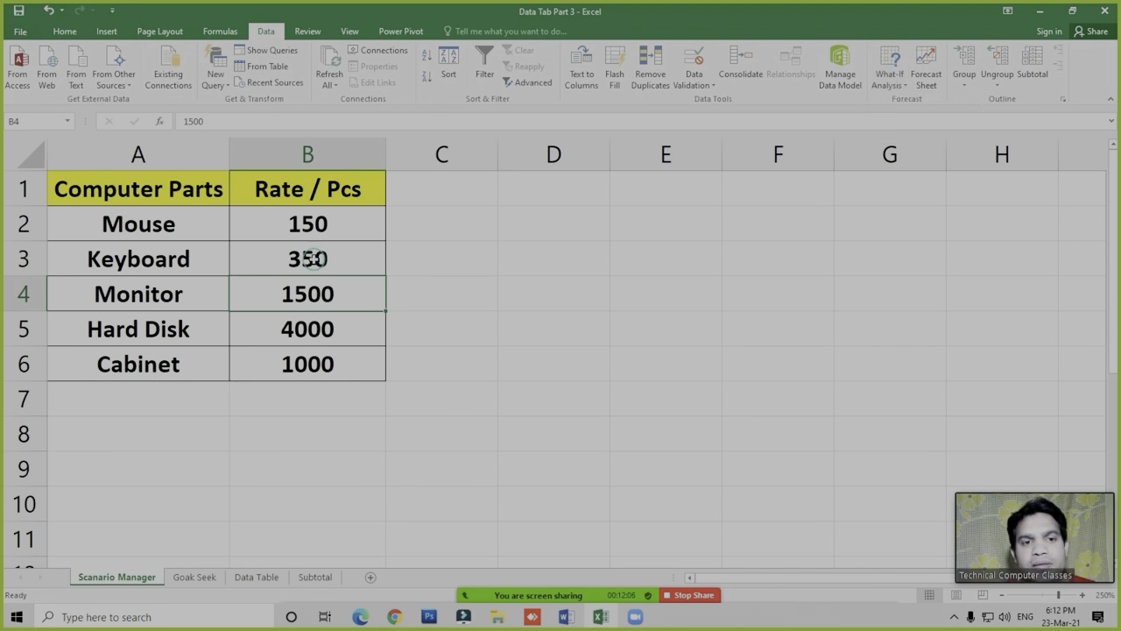
Reopen Scenario Manager and show the Old Rate scenario in the rate table
click(889, 79)
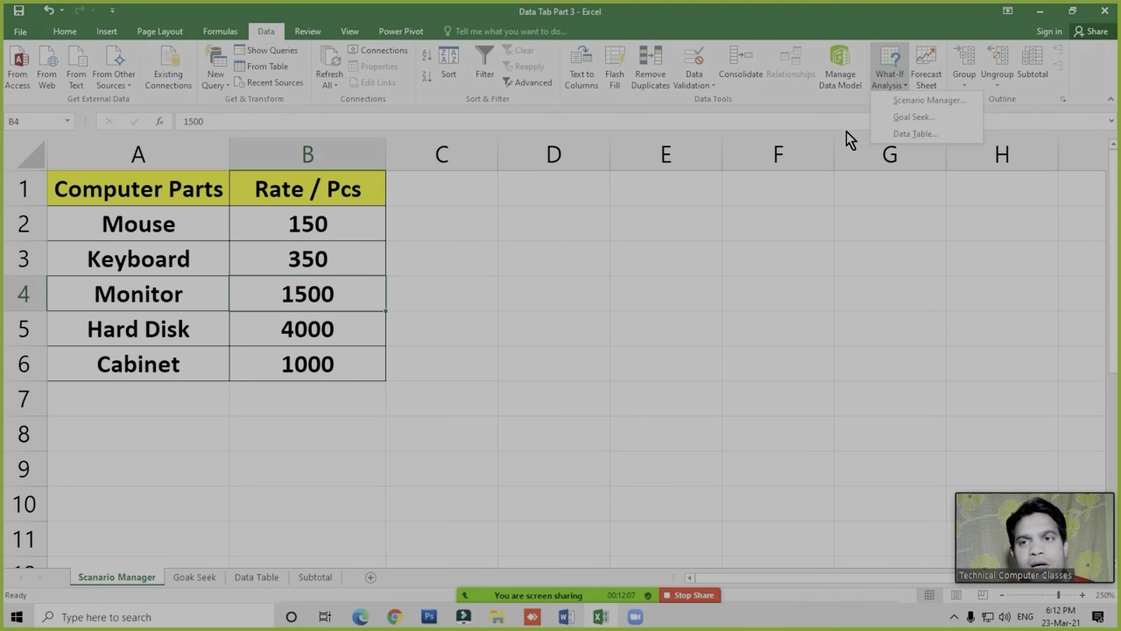
click(928, 101)
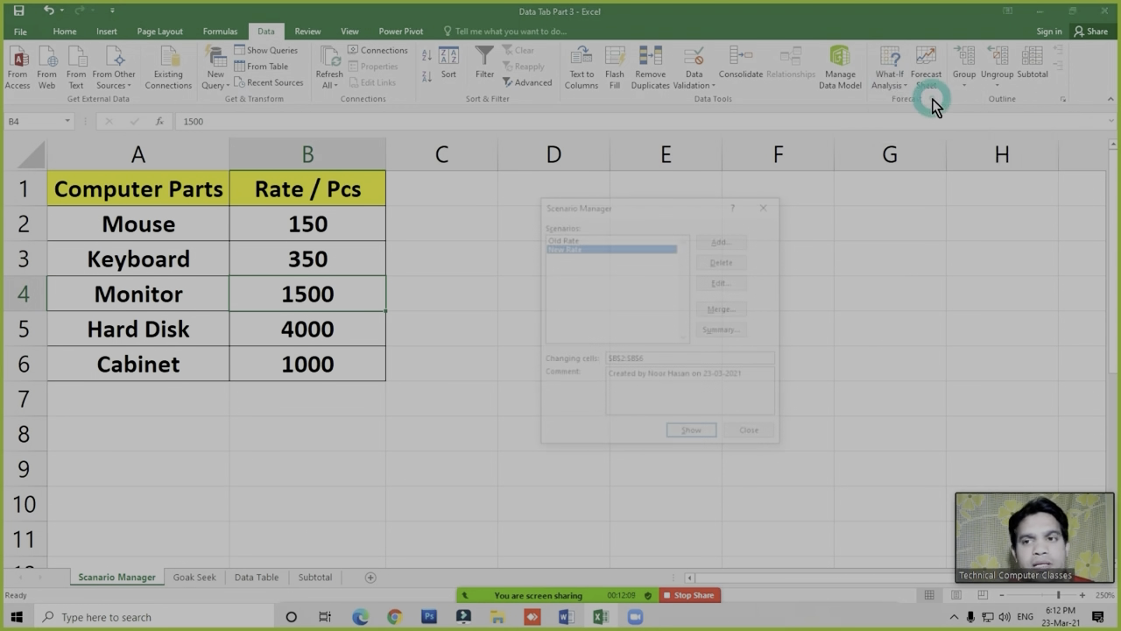
drag(681, 198, 696, 192)
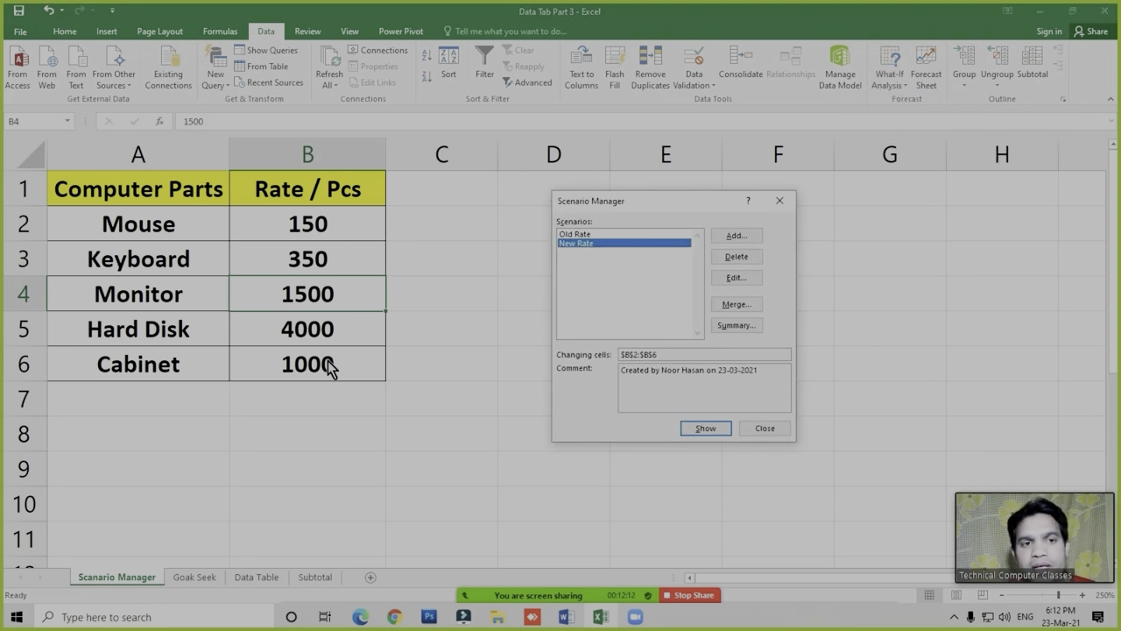
click(582, 234)
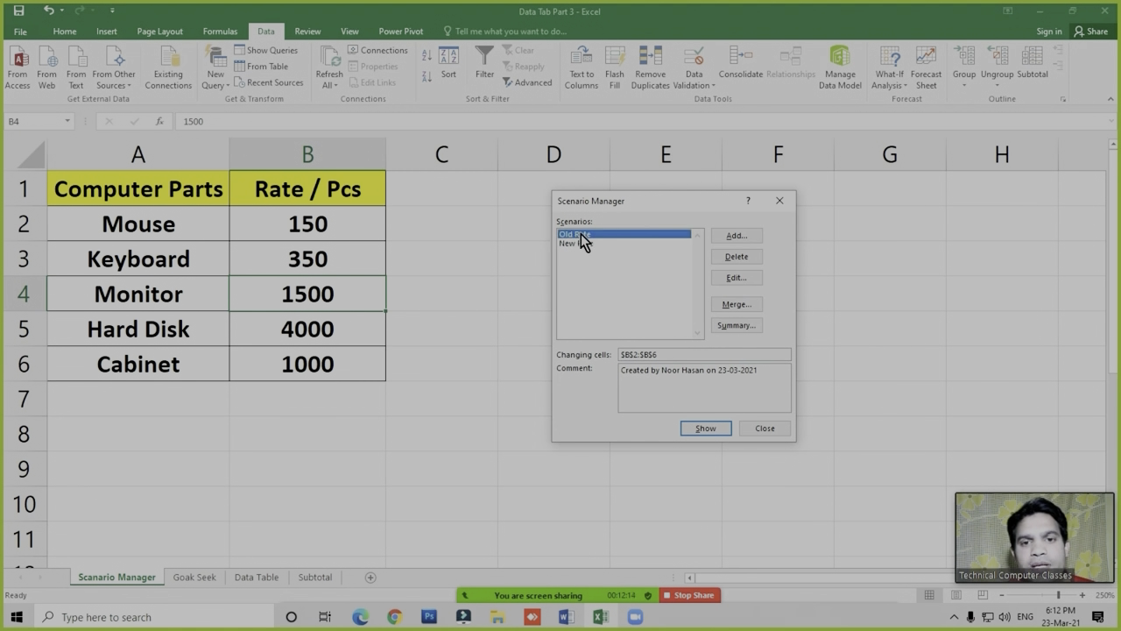
click(707, 428)
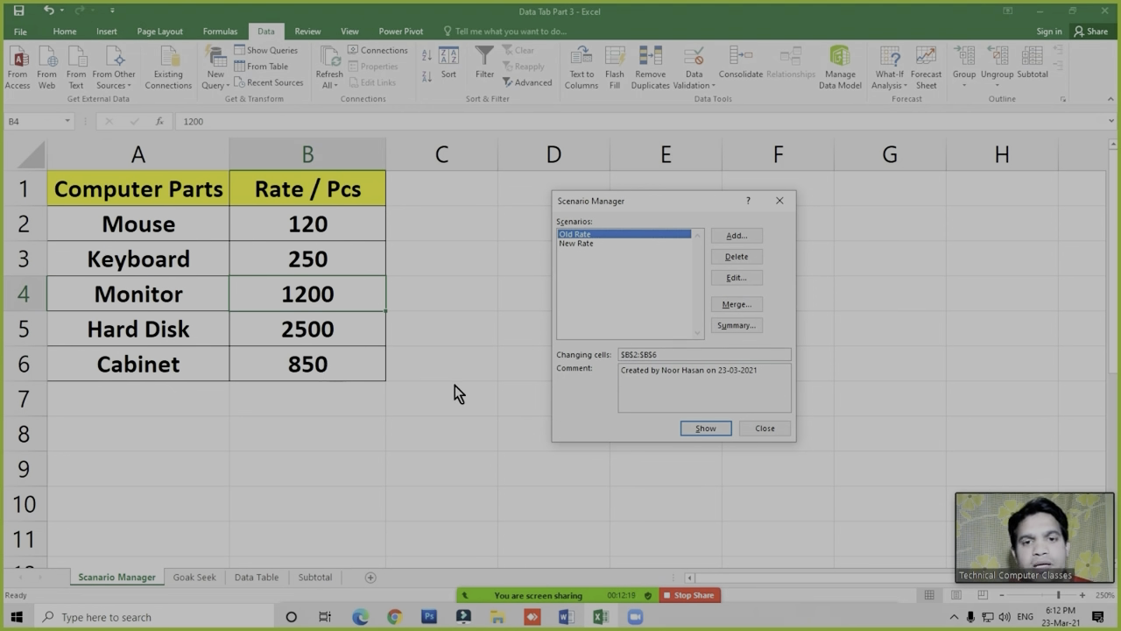
Apply the New Rate scenario to the rate table again and close Scenario Manager
click(582, 243)
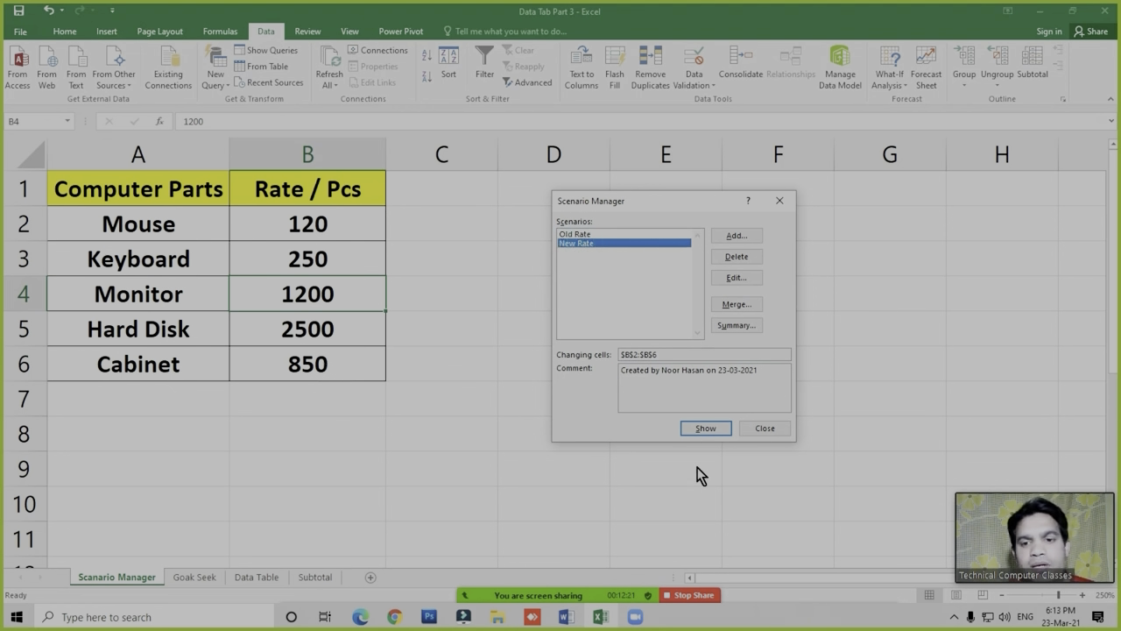
click(711, 429)
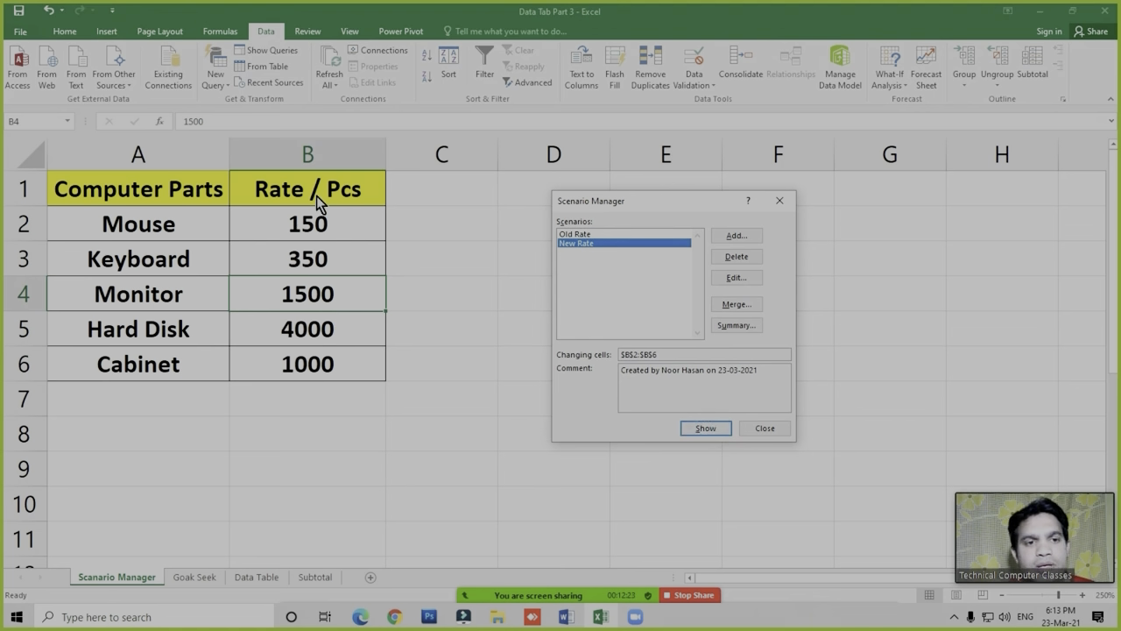
click(764, 428)
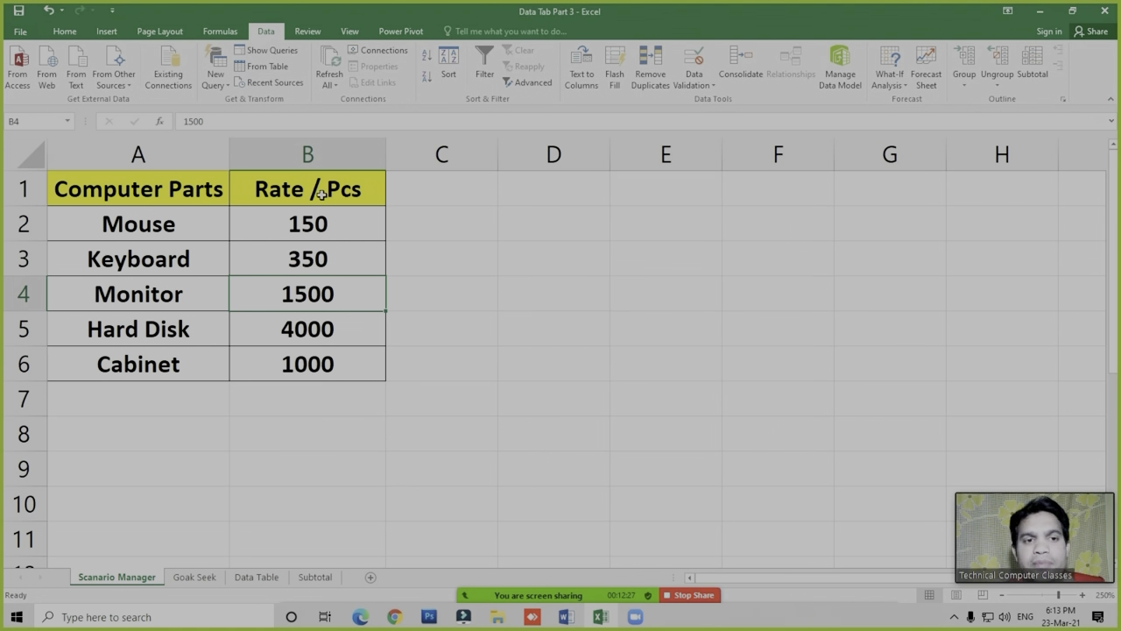
click(340, 374)
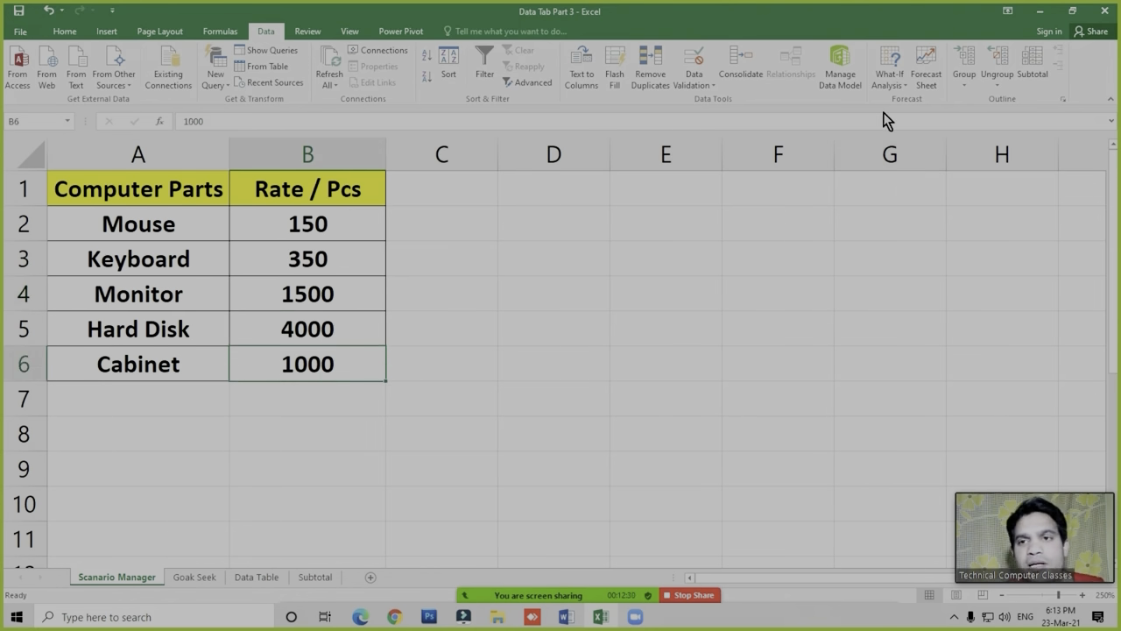
Switch to the Goak Seek worksheet containing the product quantity, rate and total table
click(890, 83)
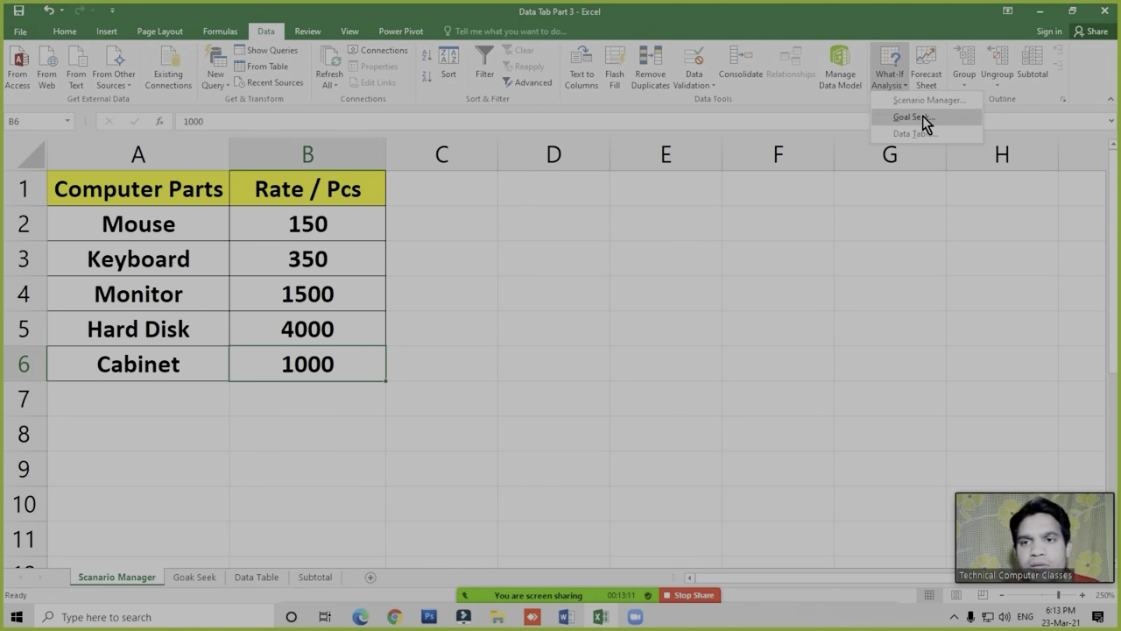
click(376, 406)
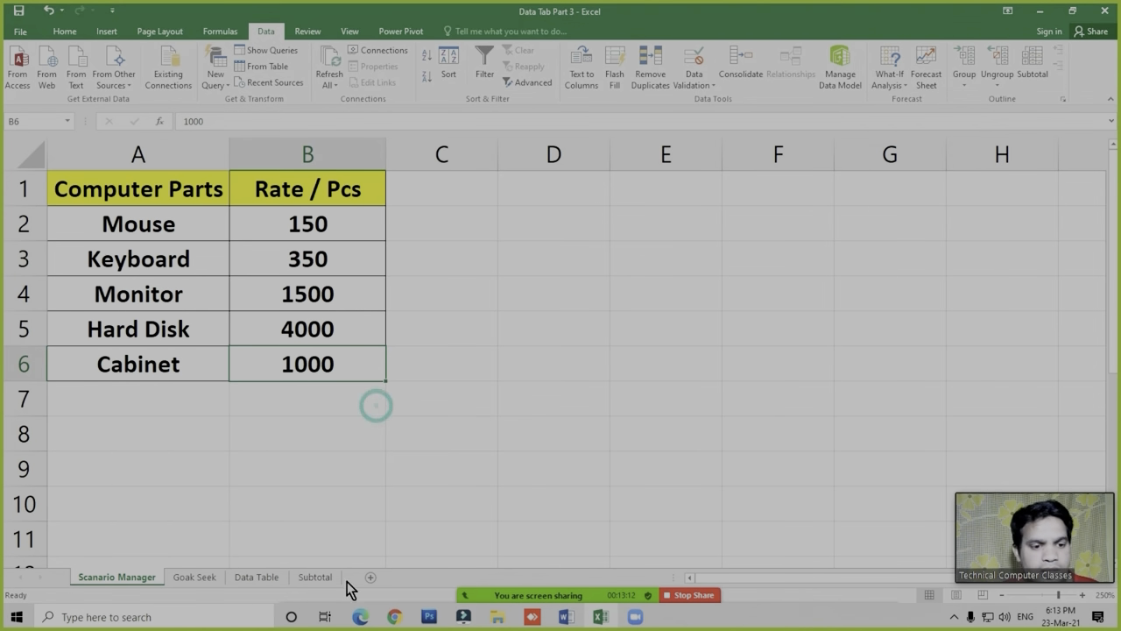
click(195, 579)
click(415, 403)
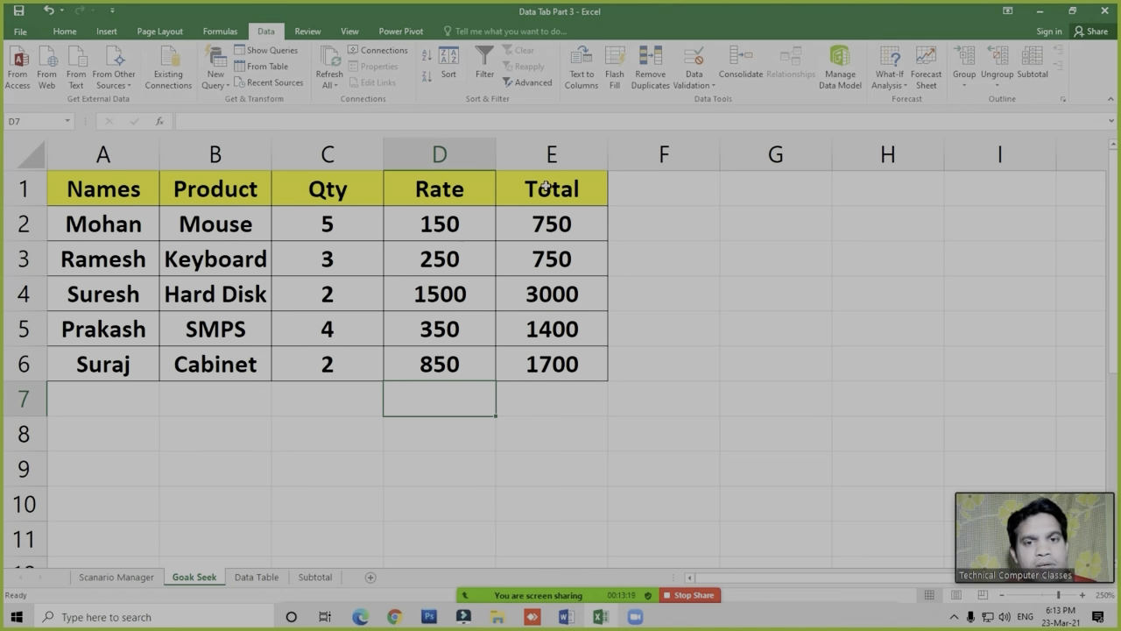
click(403, 466)
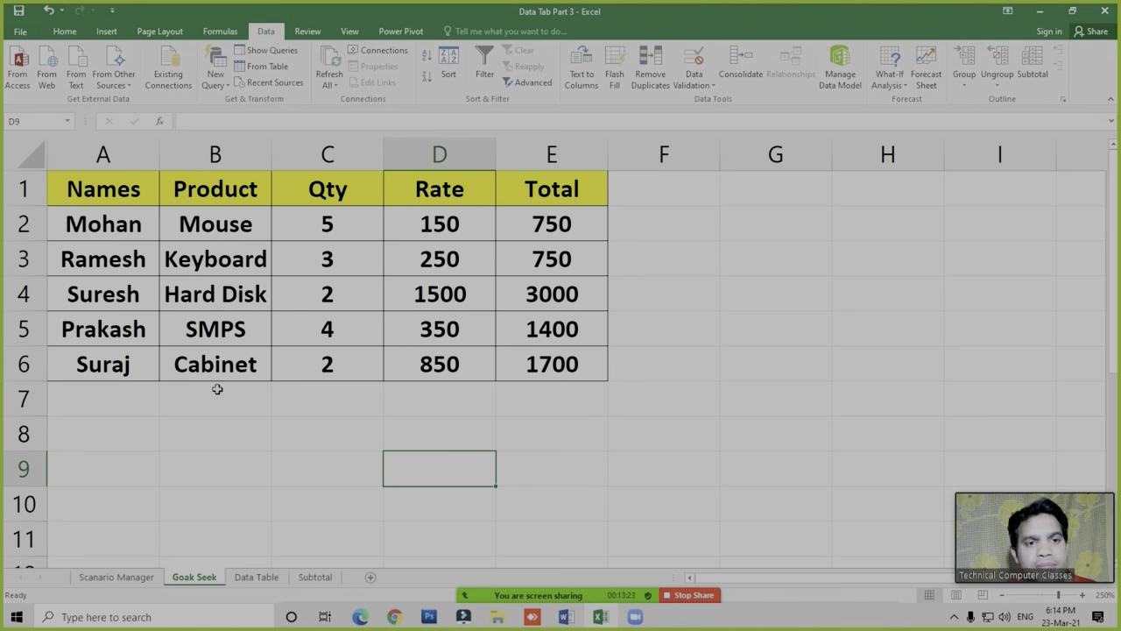
Examine the Mouse row's quantity and rate, and how the formula in E2 calculates its total
click(320, 229)
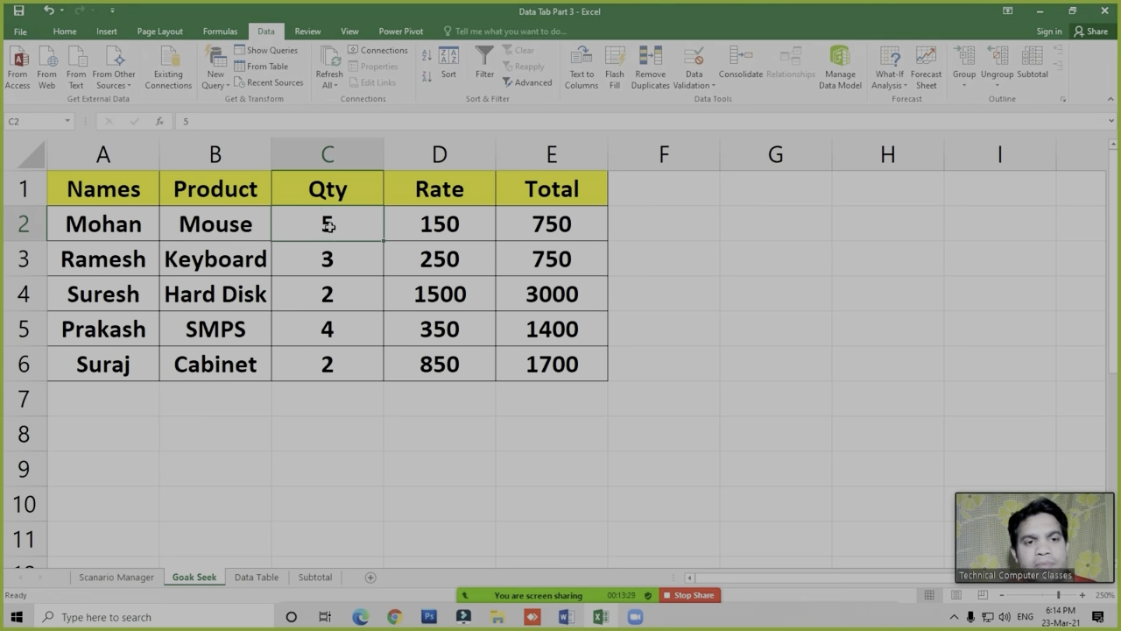
click(456, 238)
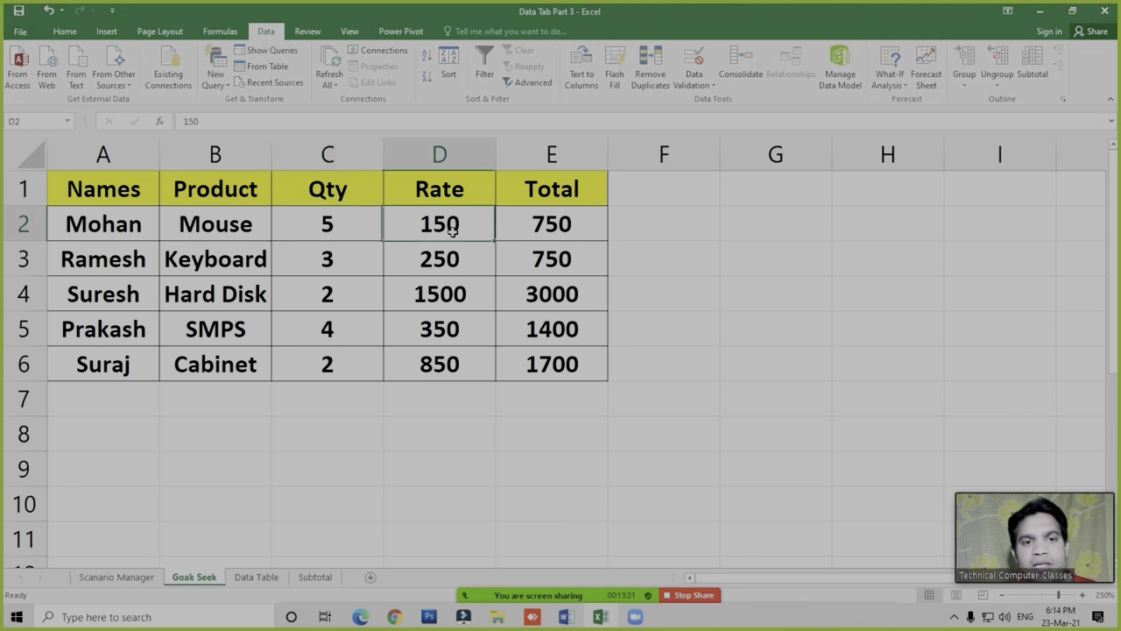
click(561, 226)
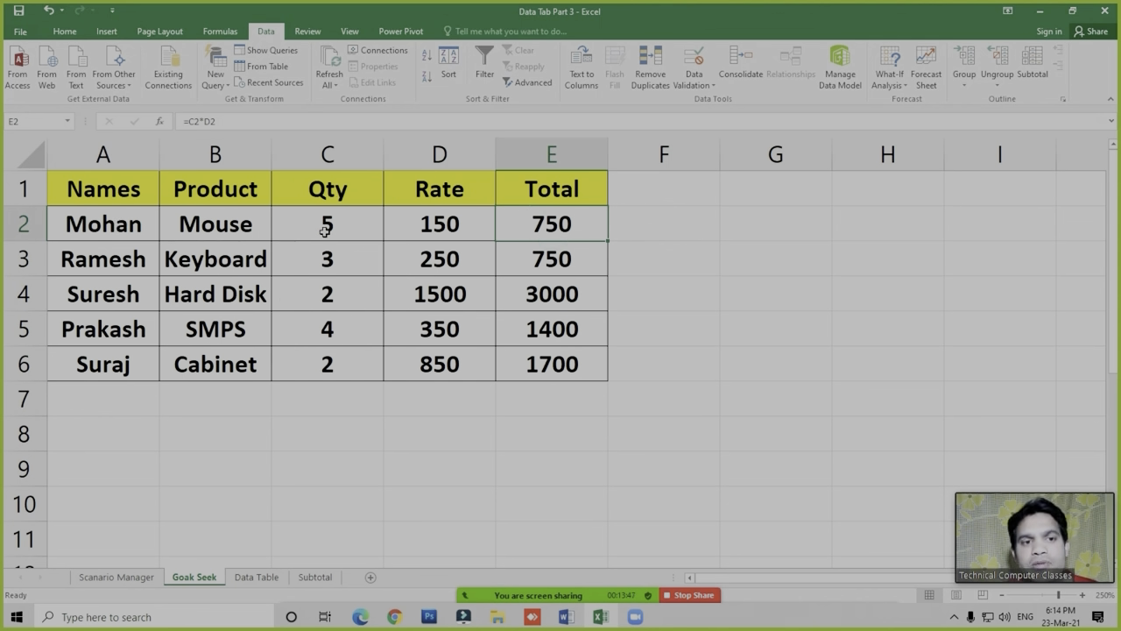
double_click(554, 221)
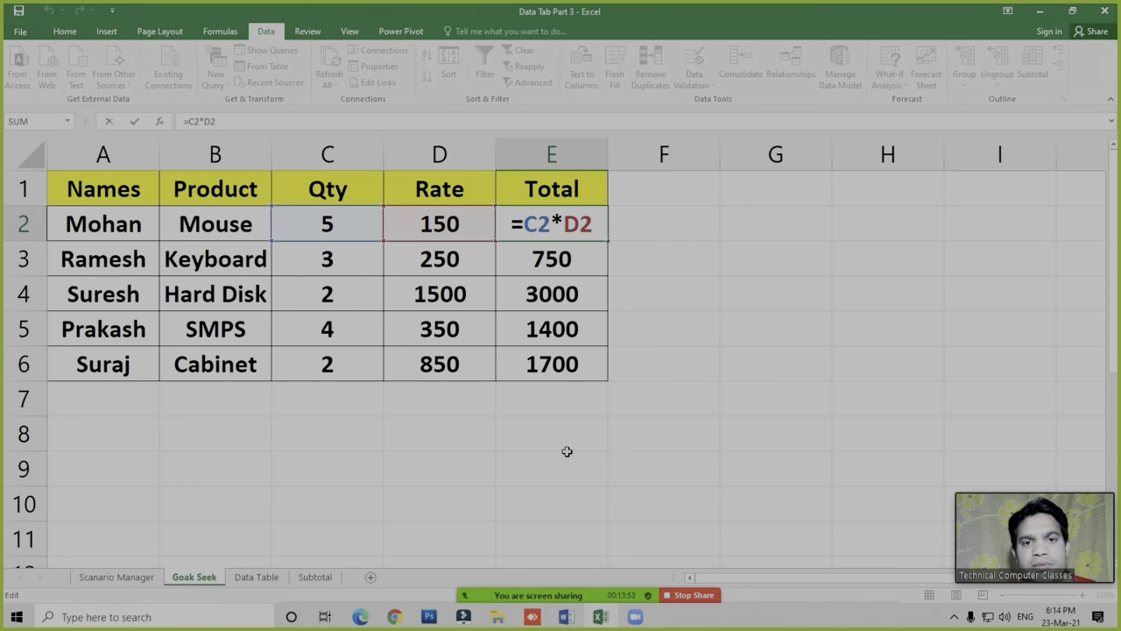
key(Escape)
double_click(550, 229)
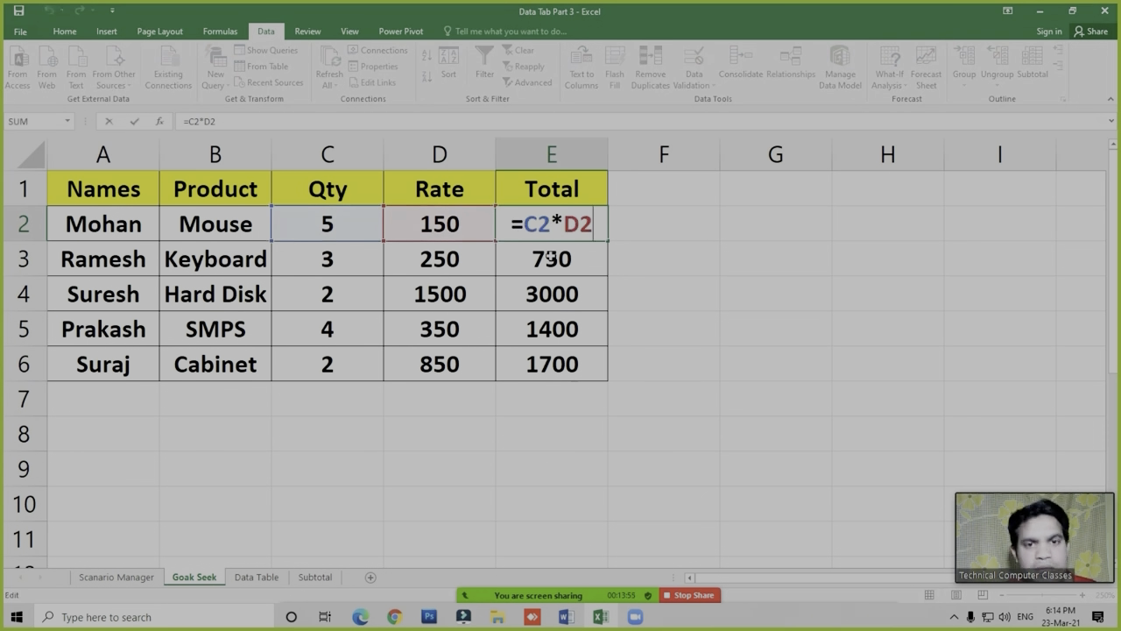
key(Escape)
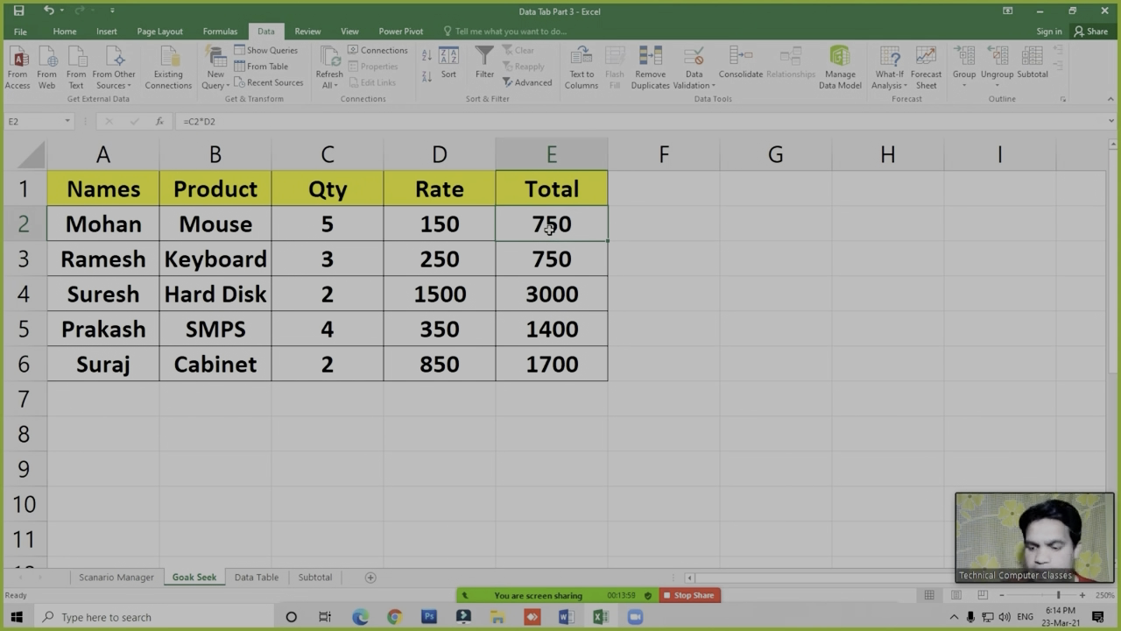
Try entering 1500 directly as the Mouse total in E2, undo the entry and check the cell's formula
text(1500)
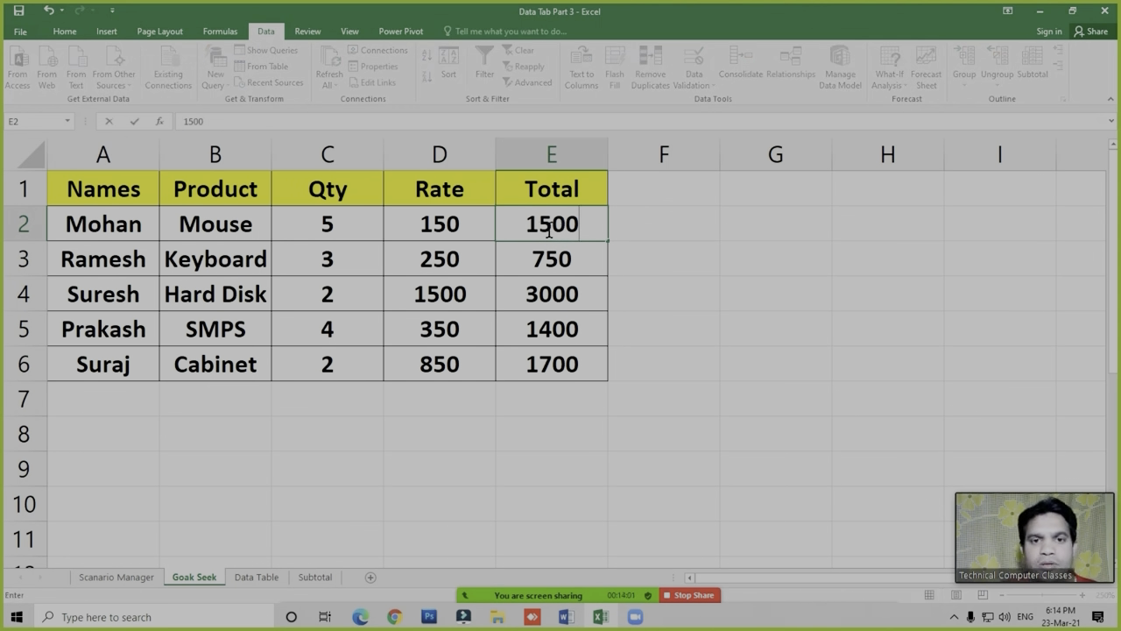
key(Return)
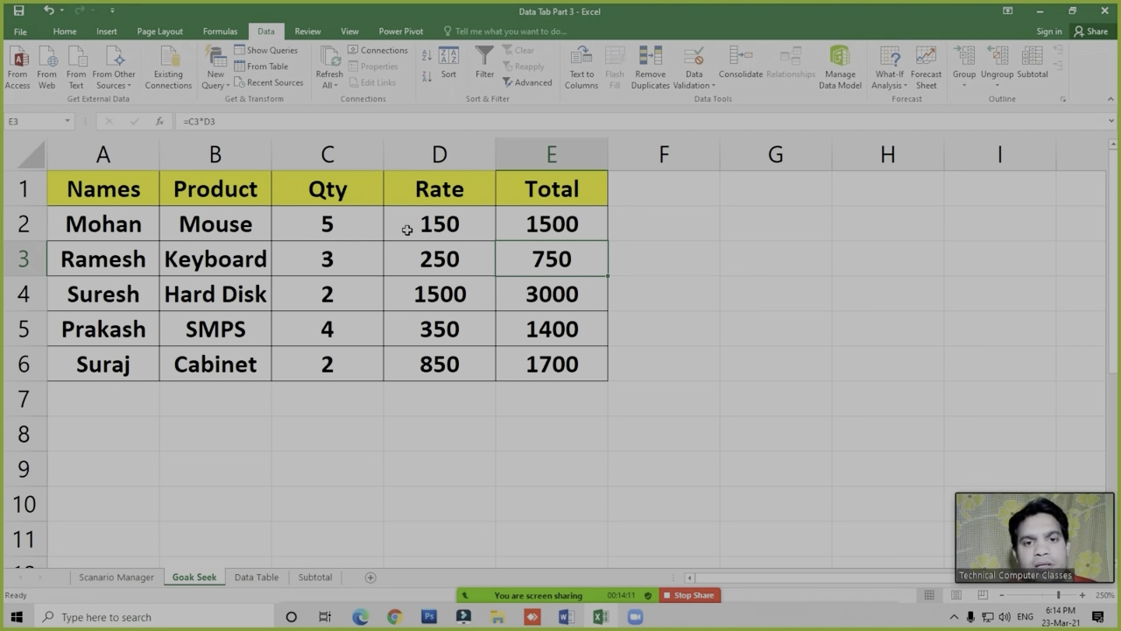
key(ctrl+z)
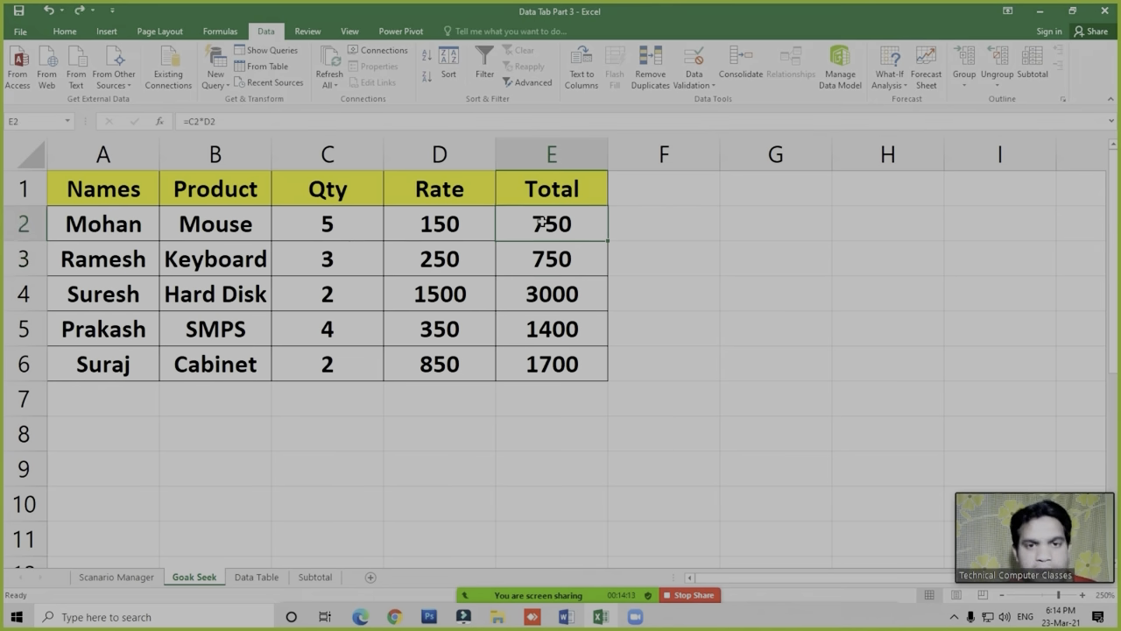
double_click(541, 223)
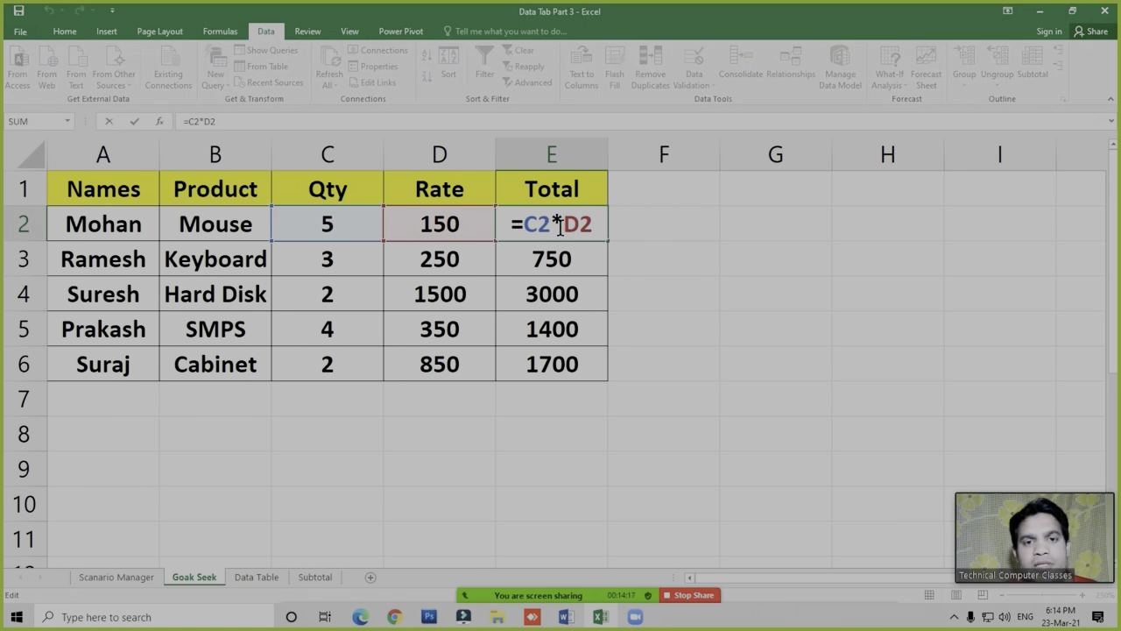
key(Escape)
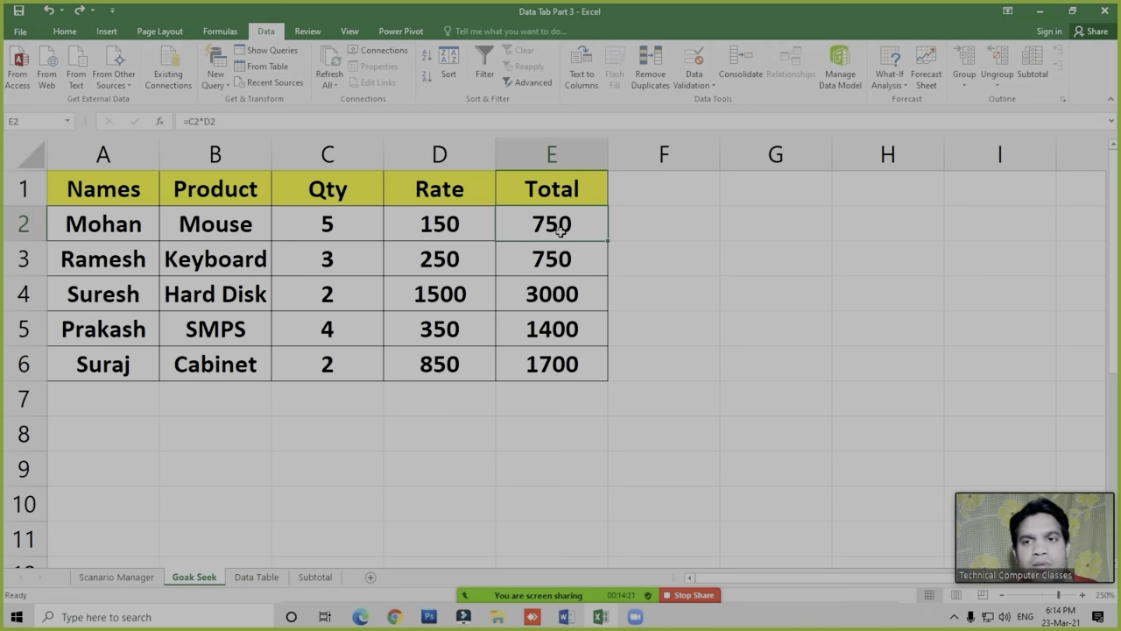
Start Goal Seek and choose the Mouse row's total, E2, as the set cell
click(891, 78)
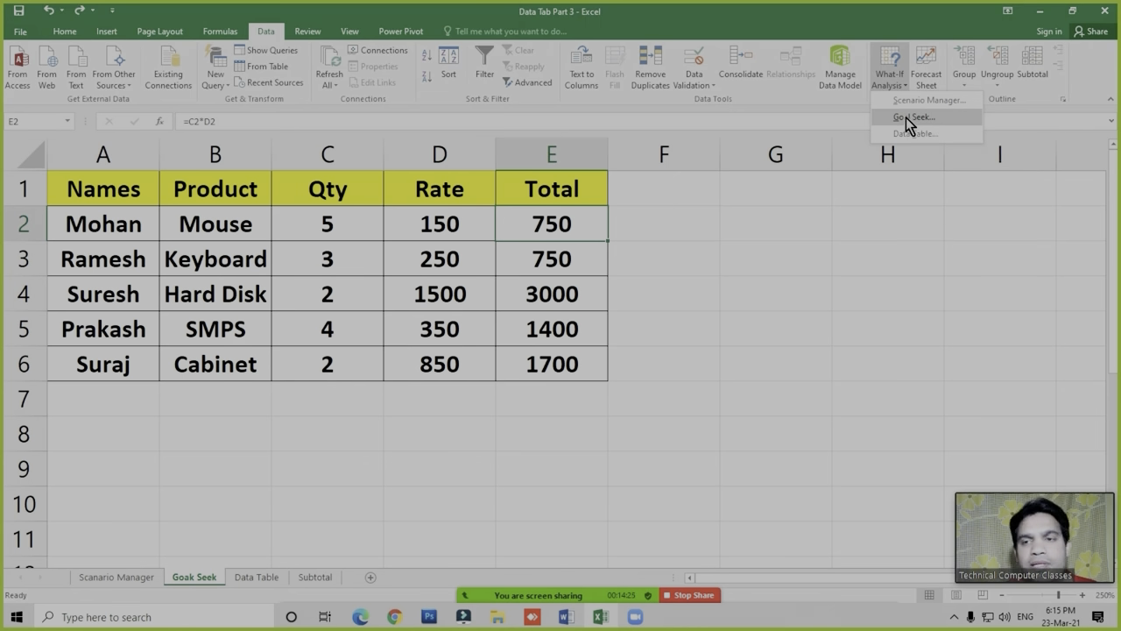
click(632, 347)
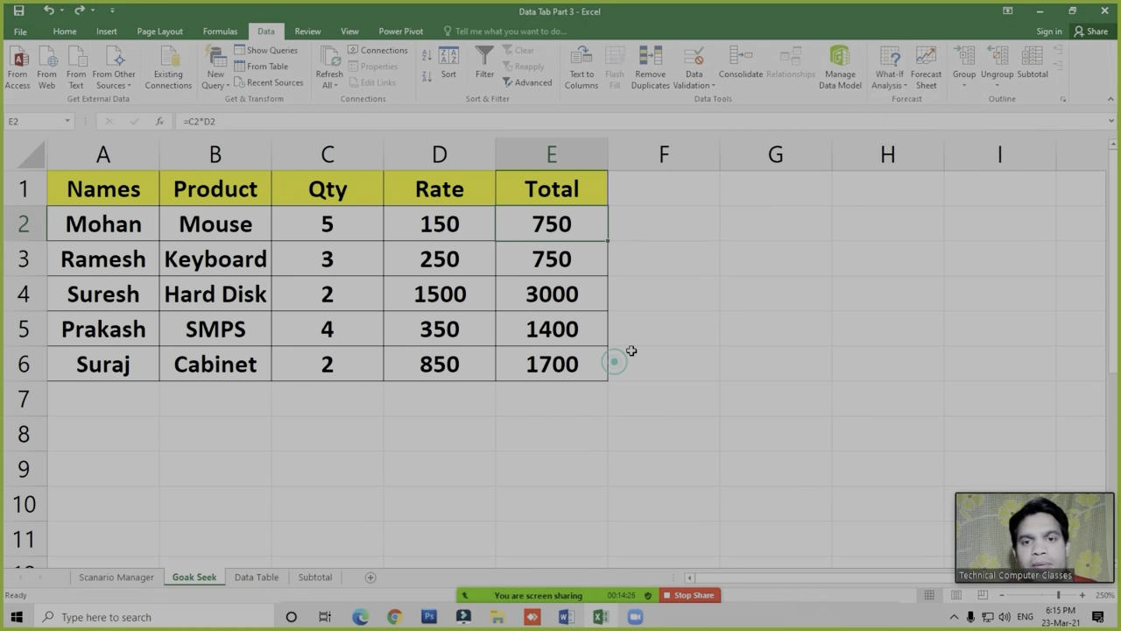
click(887, 87)
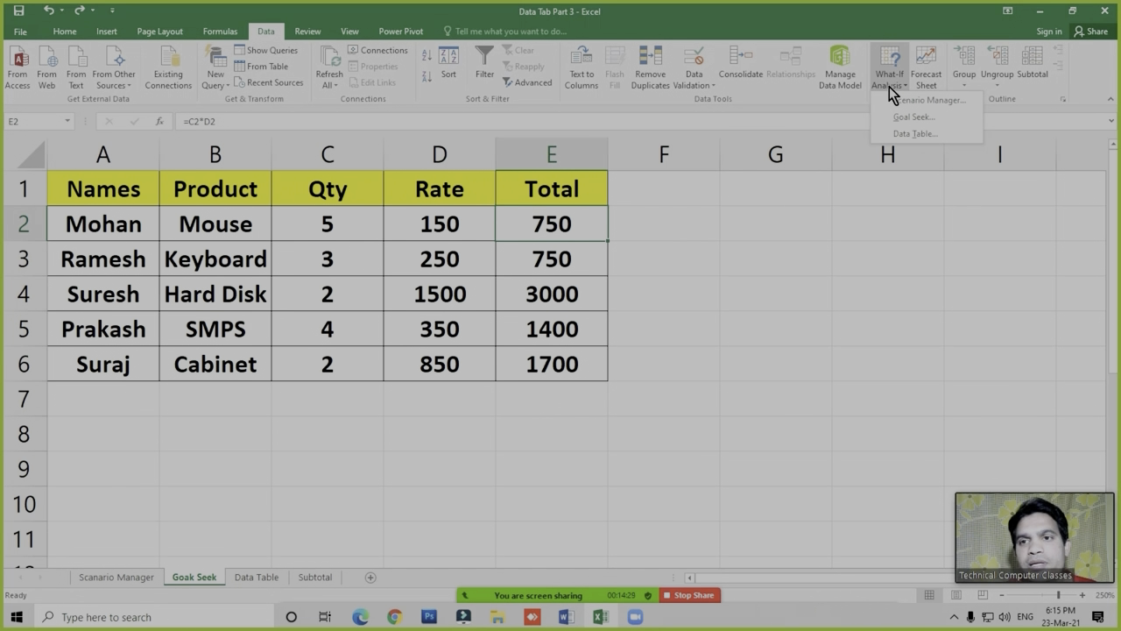
click(904, 119)
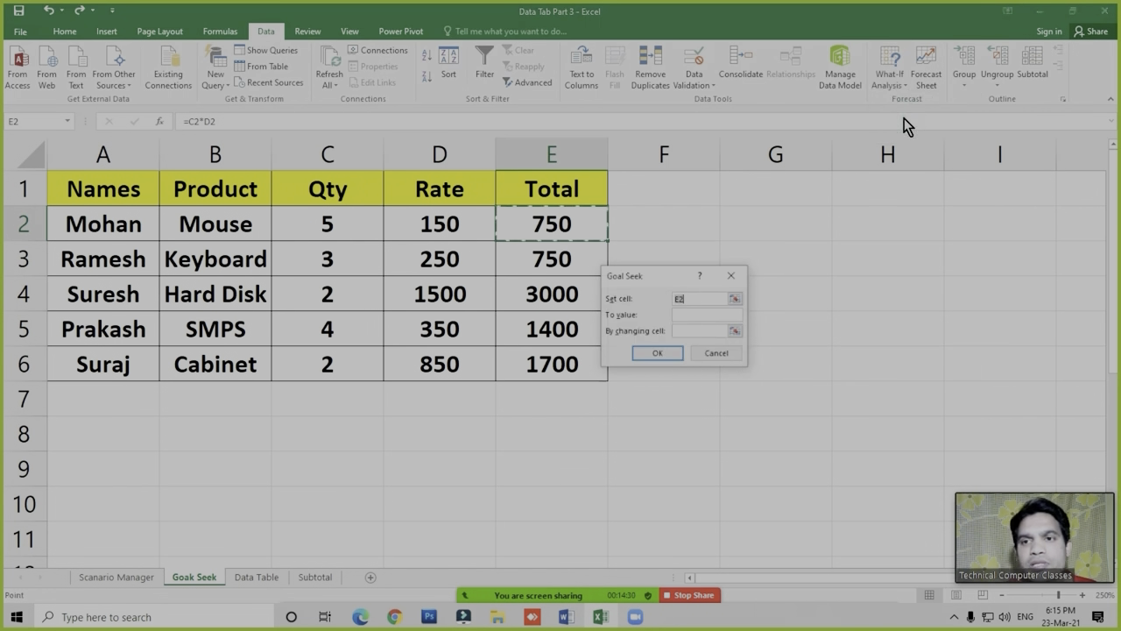
drag(663, 277, 684, 227)
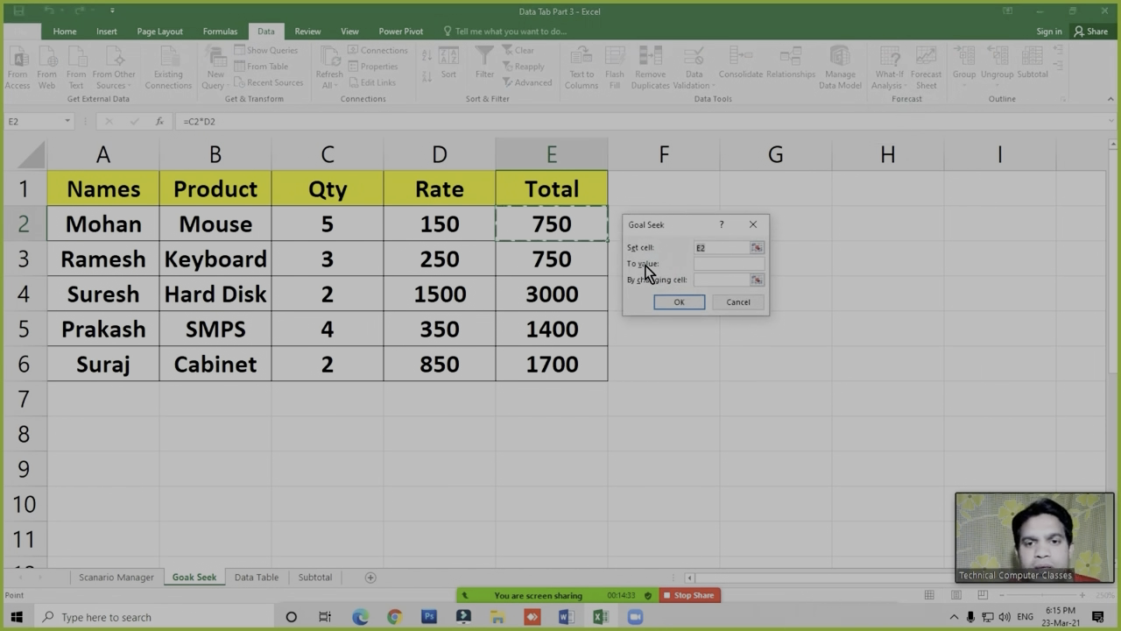
double_click(701, 248)
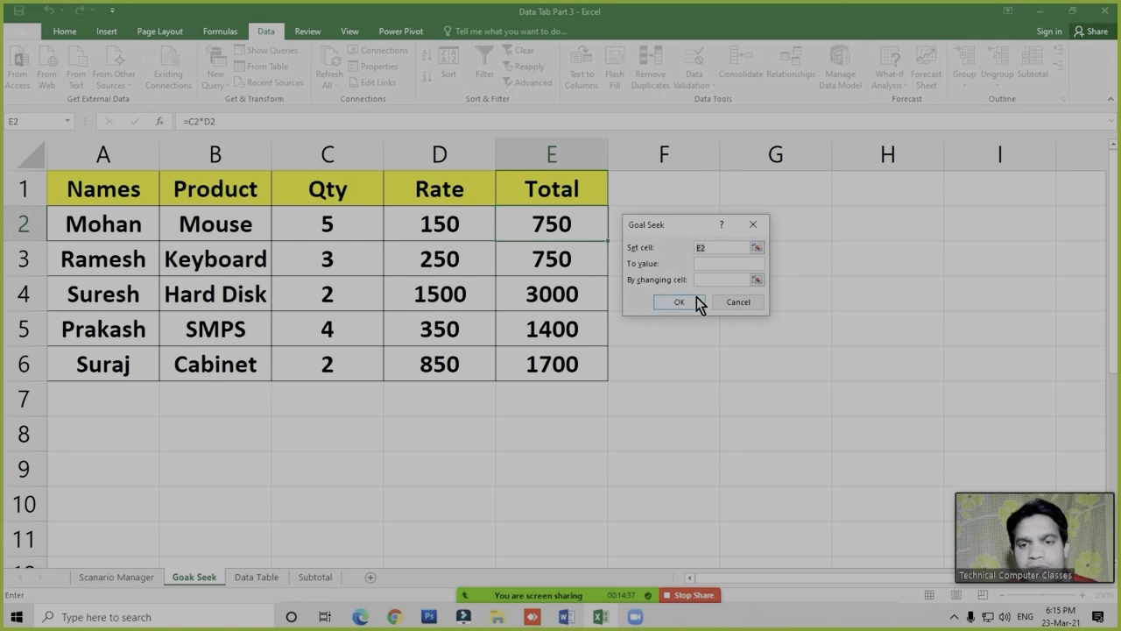
key(BackSpace)
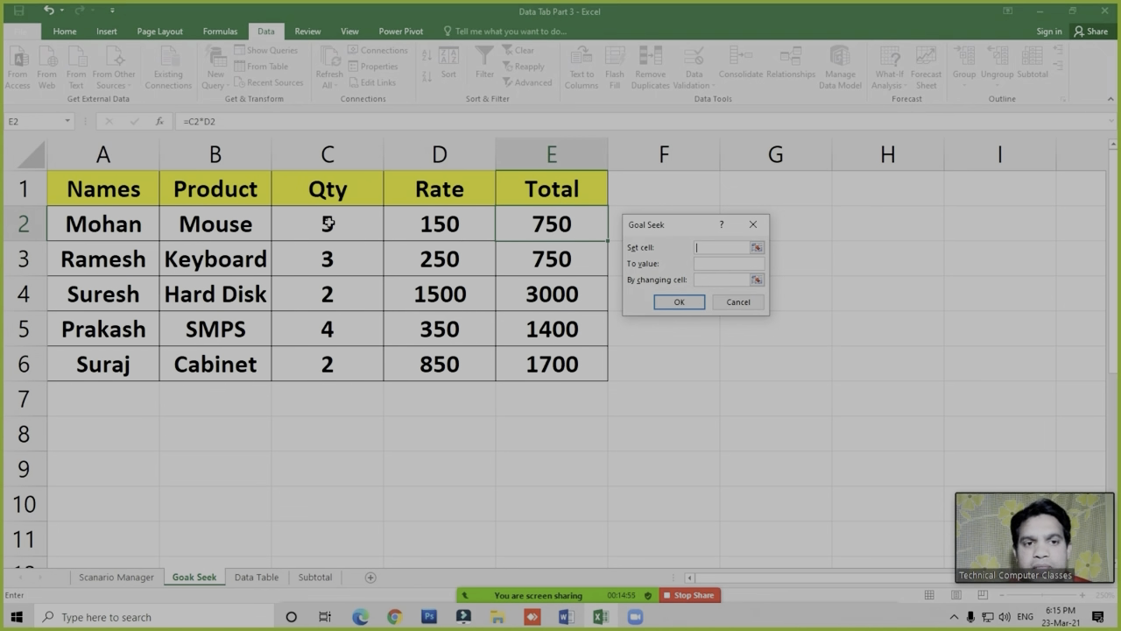
click(705, 246)
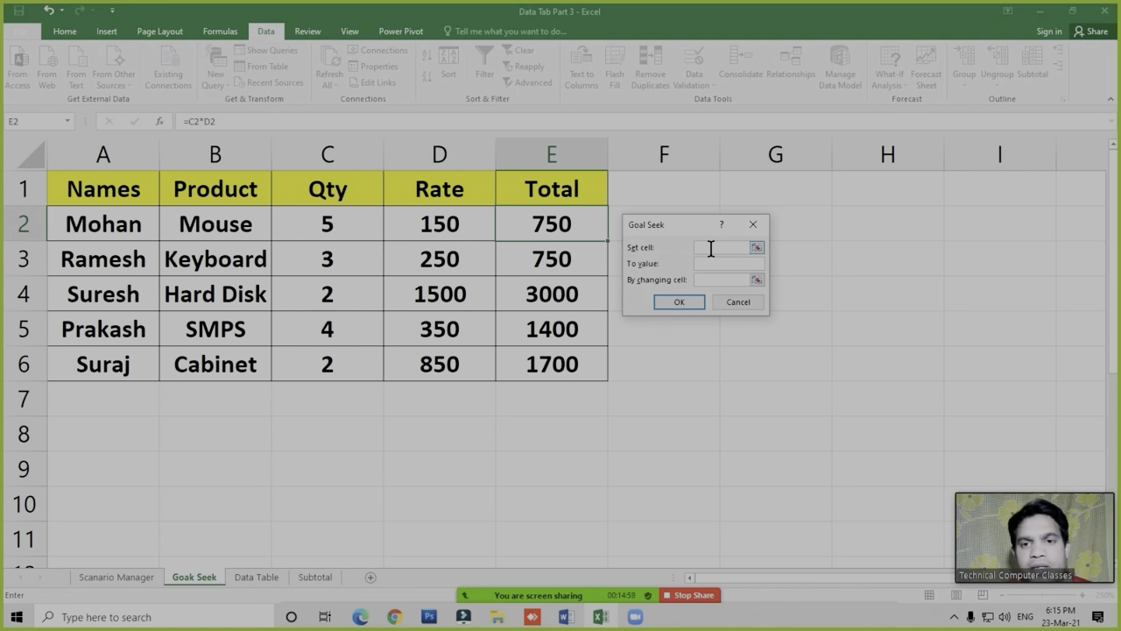
click(553, 224)
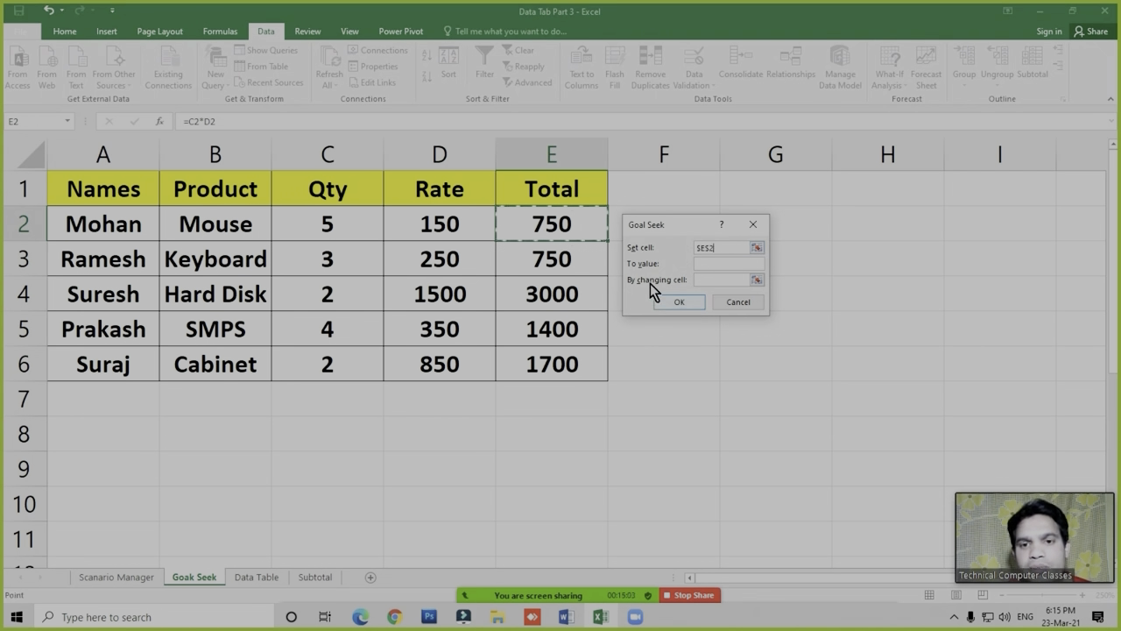
Seek a value of 1500 by changing the Mouse quantity in C2, and accept the solution
click(706, 260)
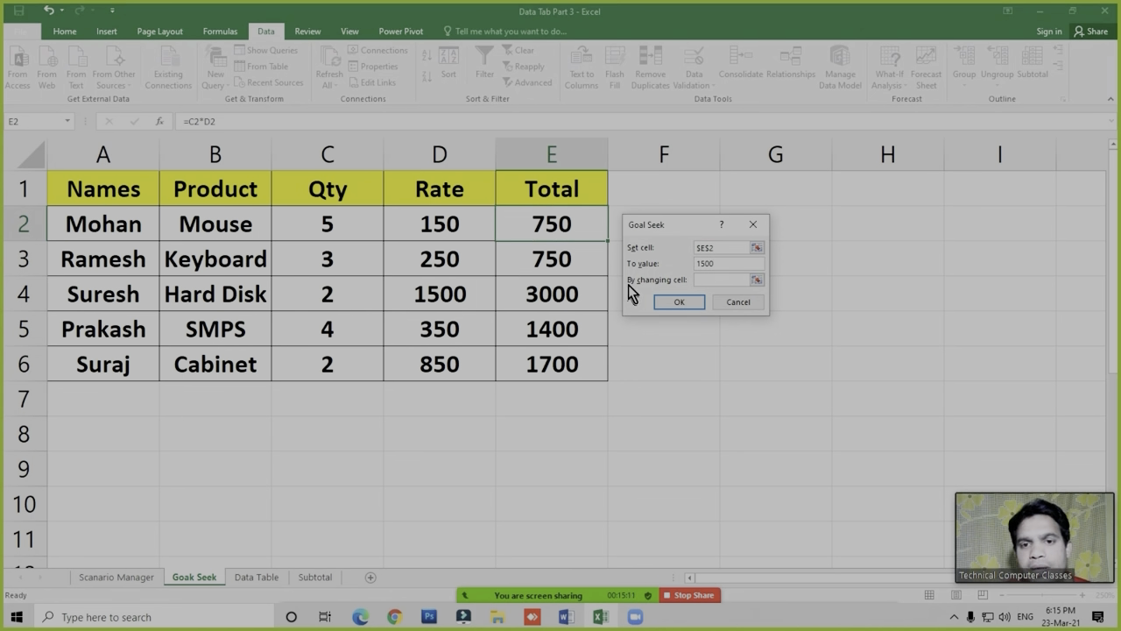
click(703, 279)
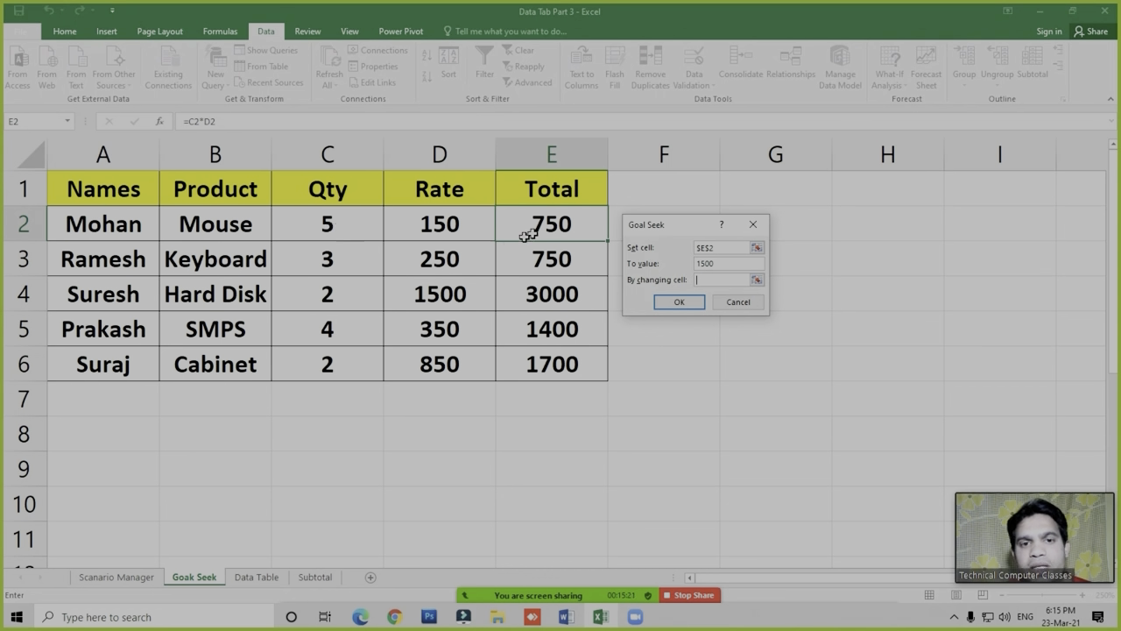
click(332, 225)
click(676, 301)
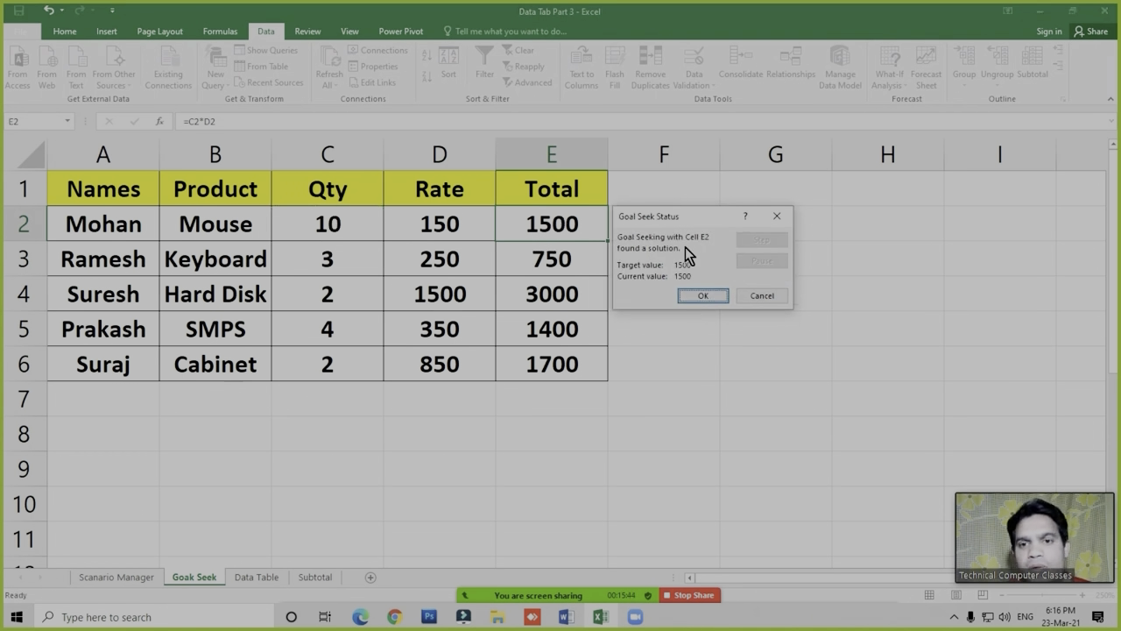
click(705, 296)
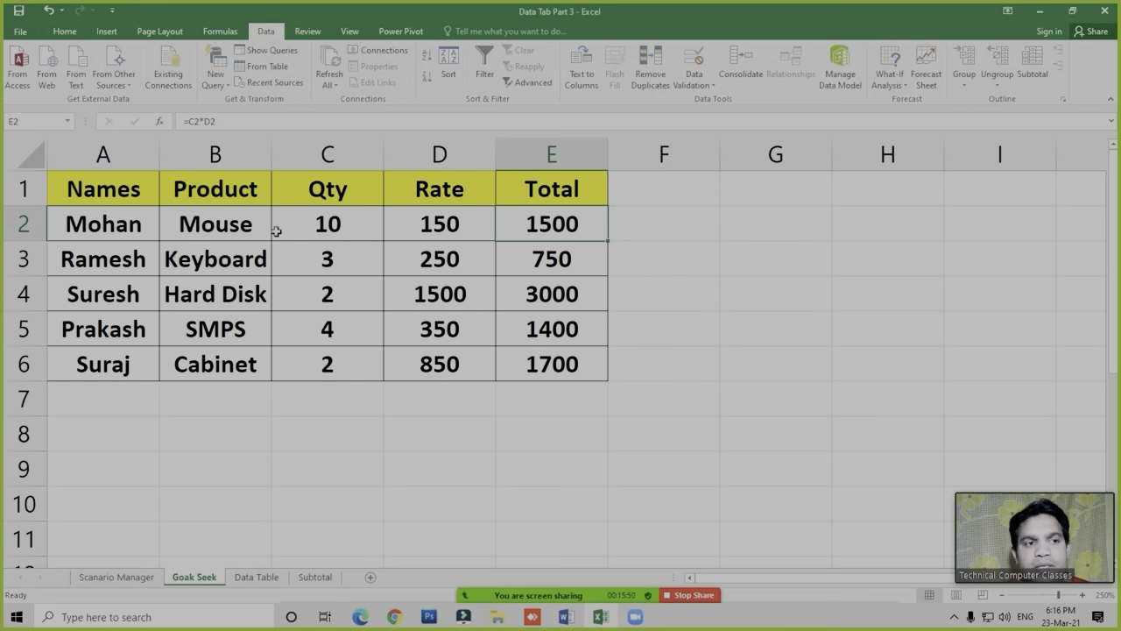
Review the Cabinet row's name, product, quantity and rate, ending on its total in E6
click(449, 281)
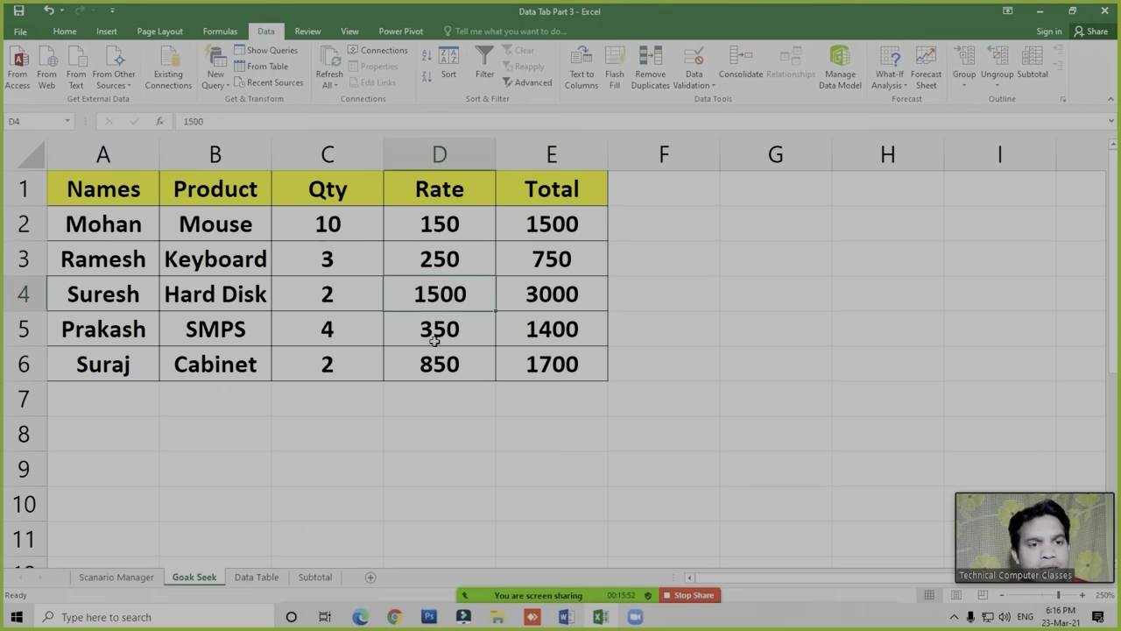
click(105, 368)
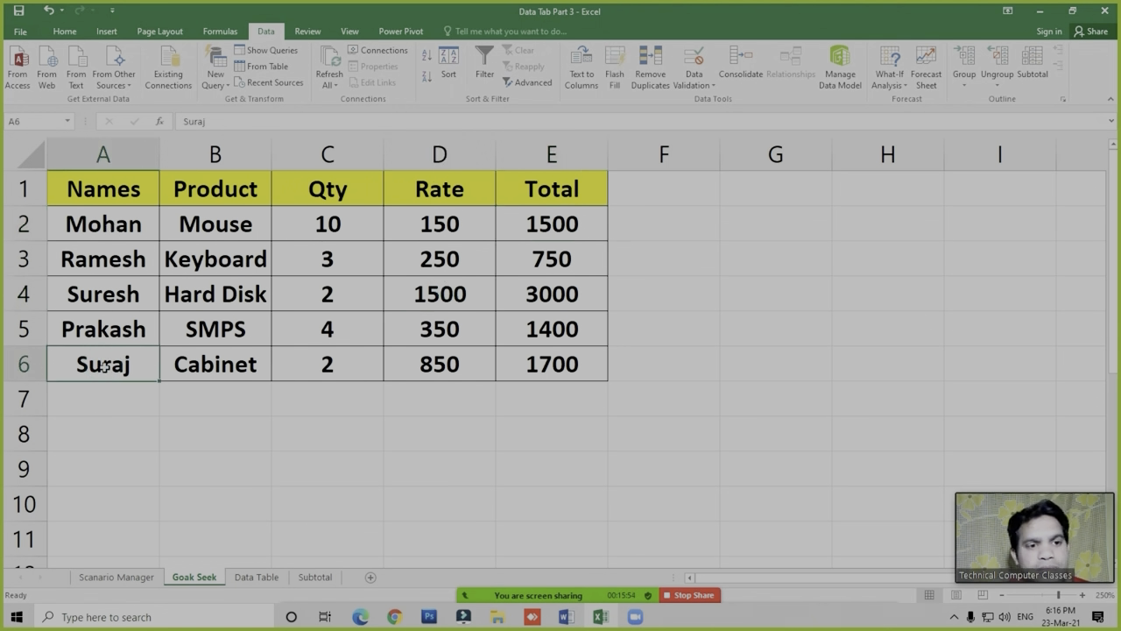
click(226, 368)
click(326, 368)
click(446, 368)
click(567, 368)
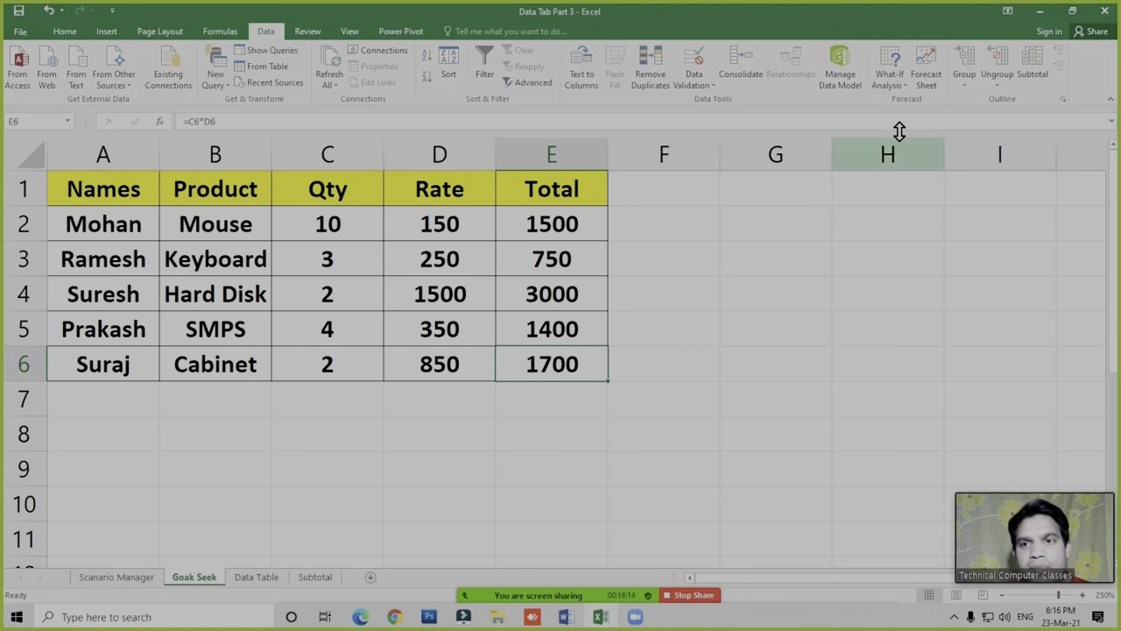
click(890, 79)
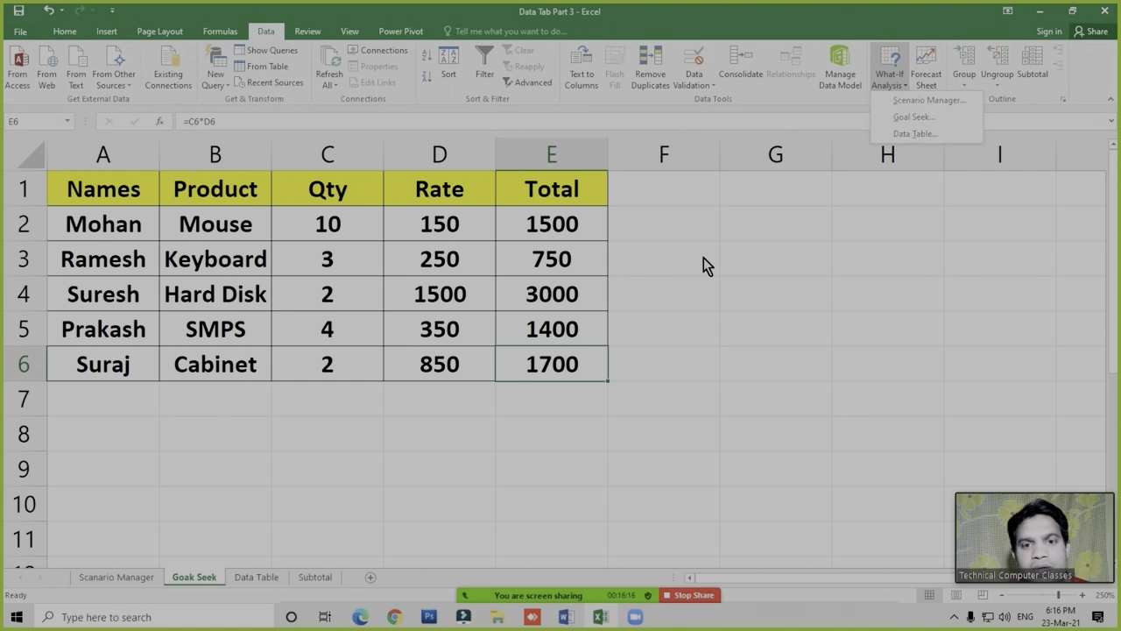
click(540, 359)
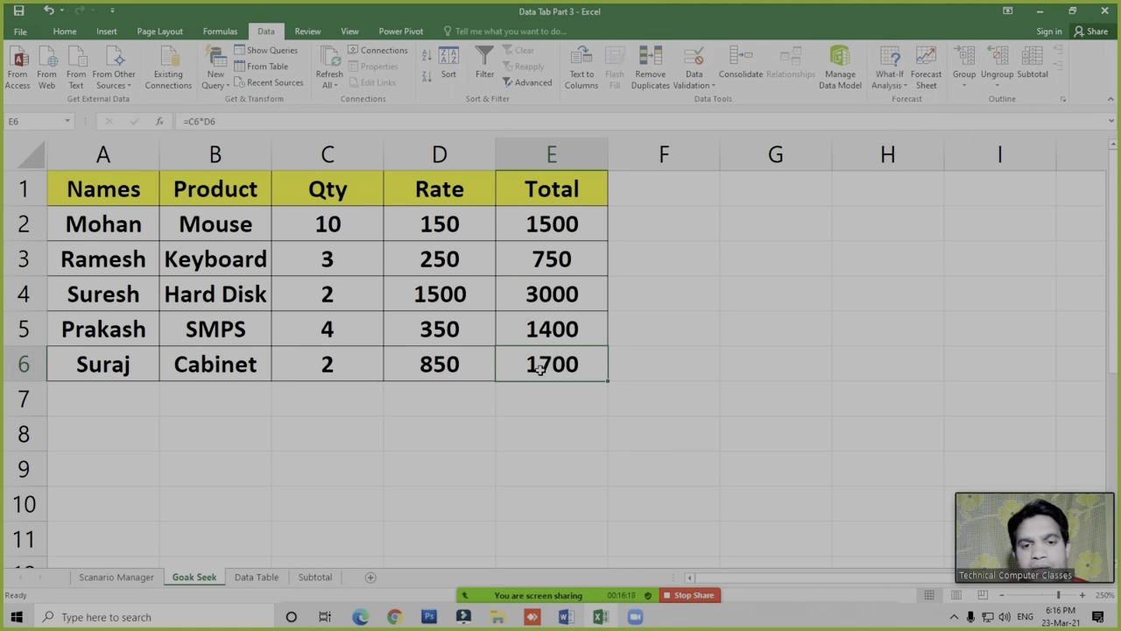
click(729, 396)
click(613, 438)
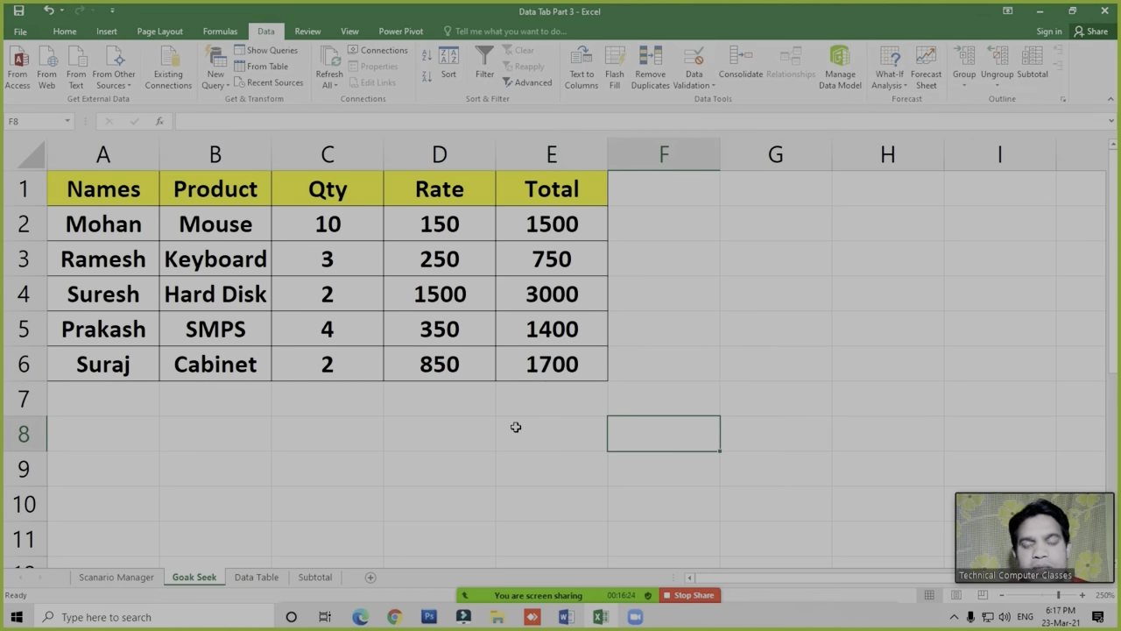
Start Goal Seek and choose the Cabinet row's total, E6, as the set cell
click(552, 365)
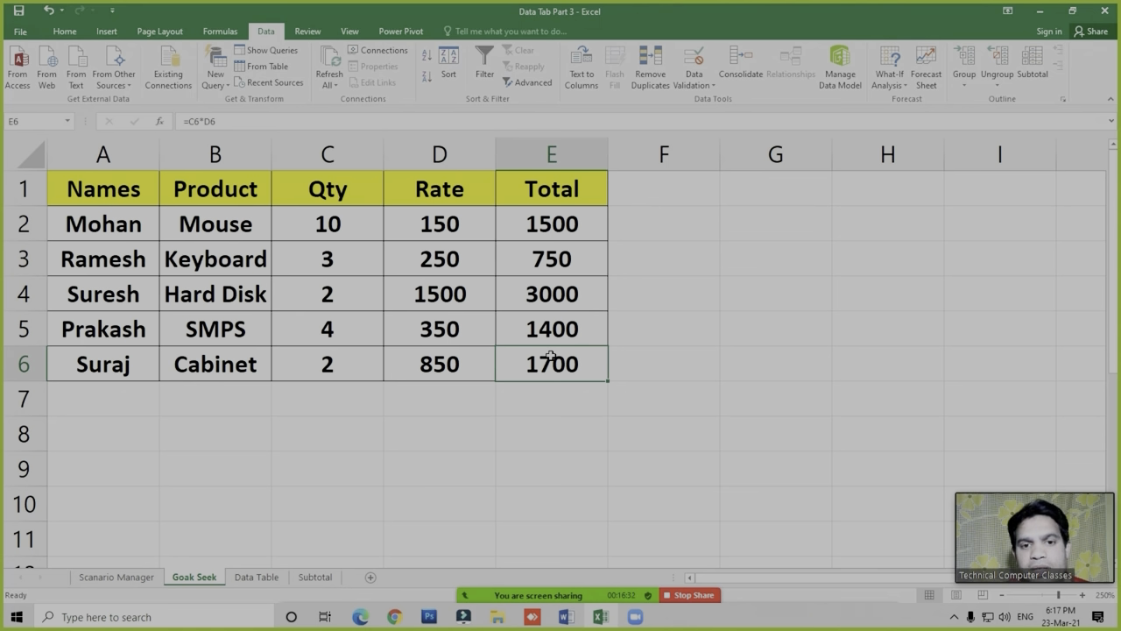
click(890, 66)
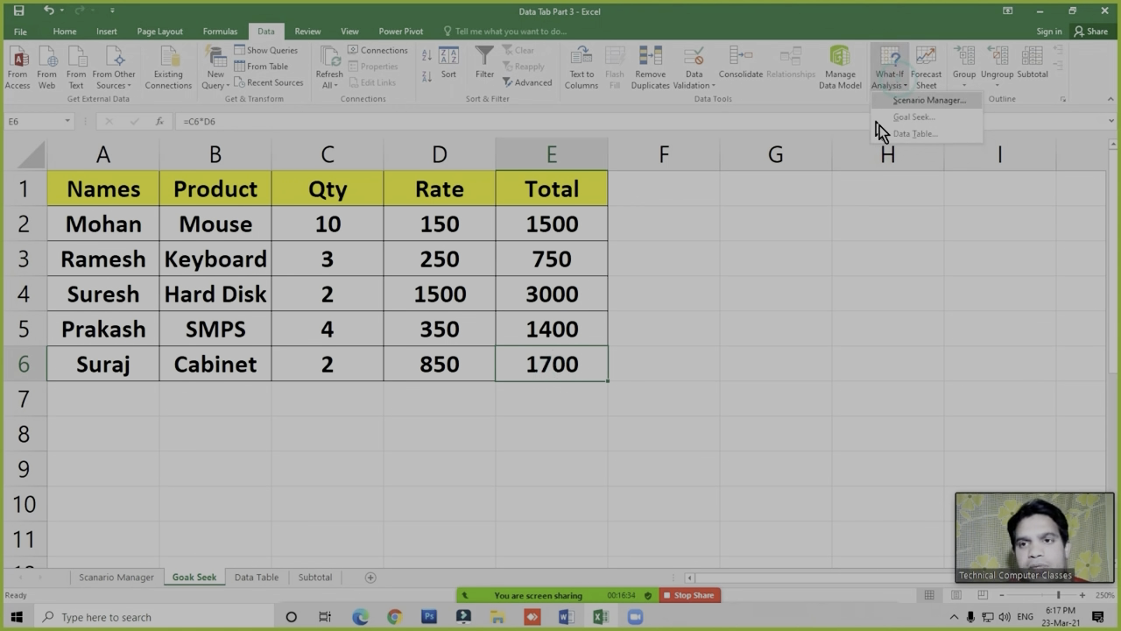
click(917, 116)
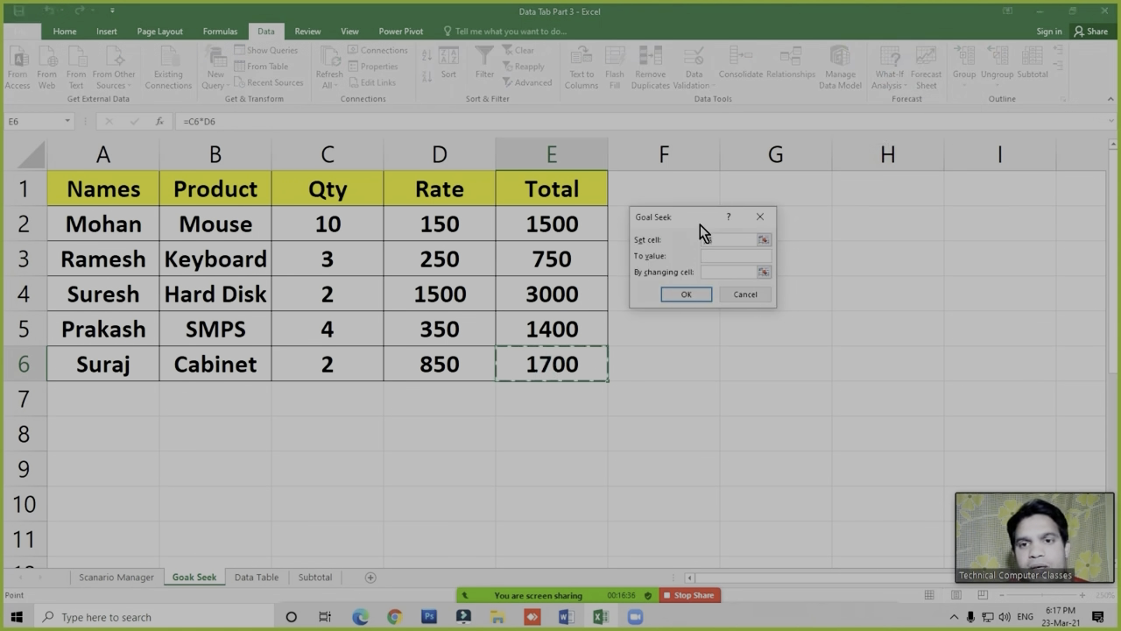
drag(700, 224, 731, 338)
key(BackSpace)
key(BackSpace)
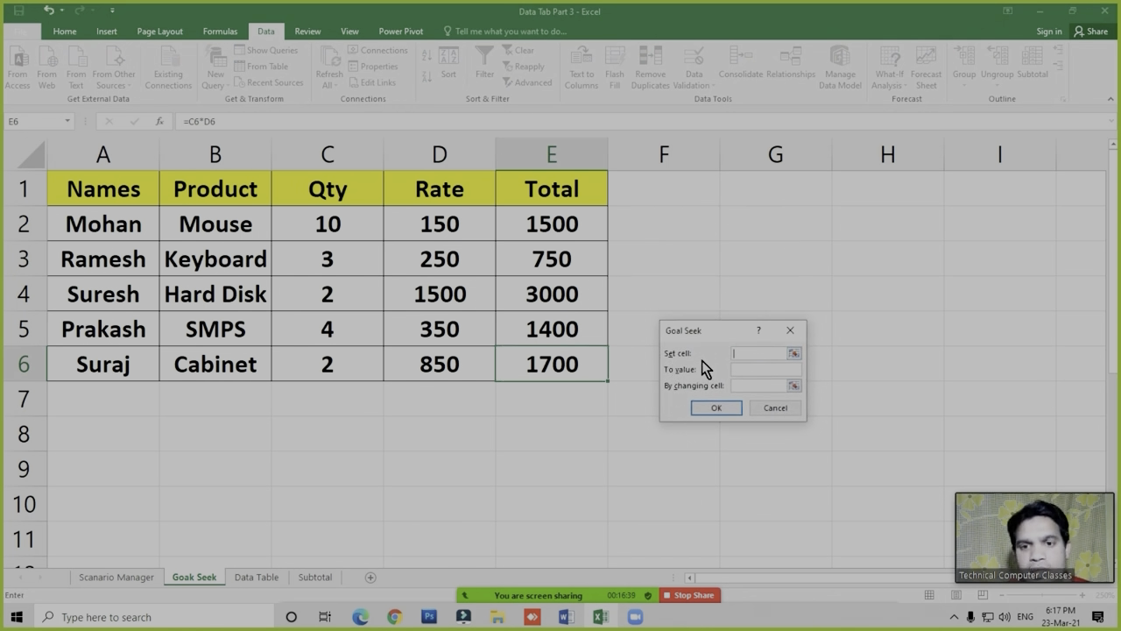
click(549, 371)
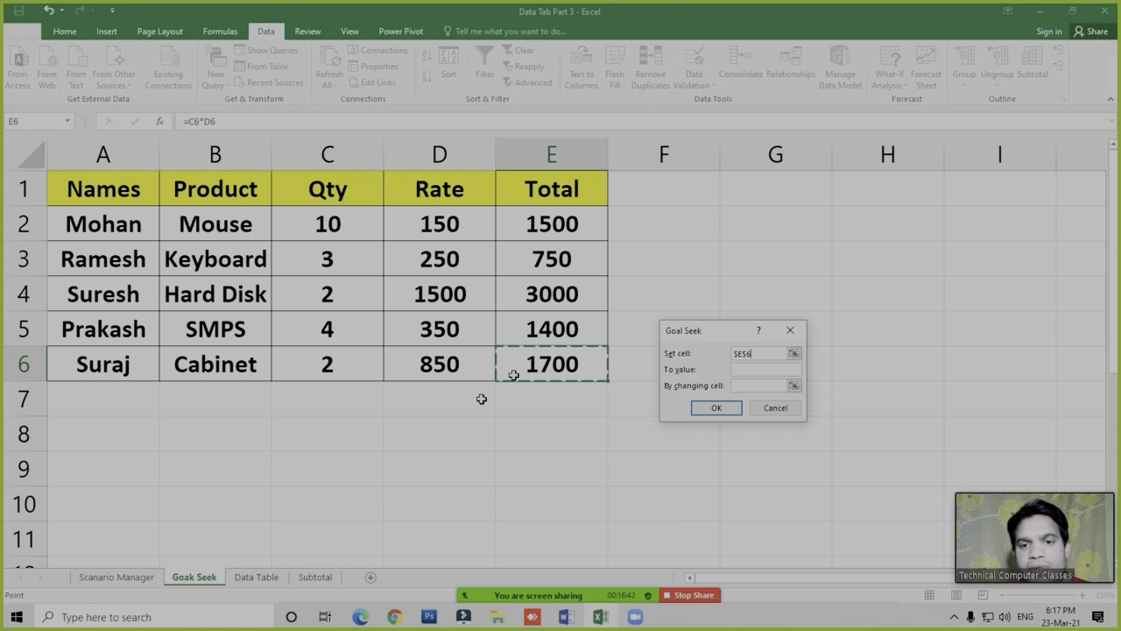
Seek a value of 2200 by changing the Cabinet rate in D6, and accept the solution
click(745, 369)
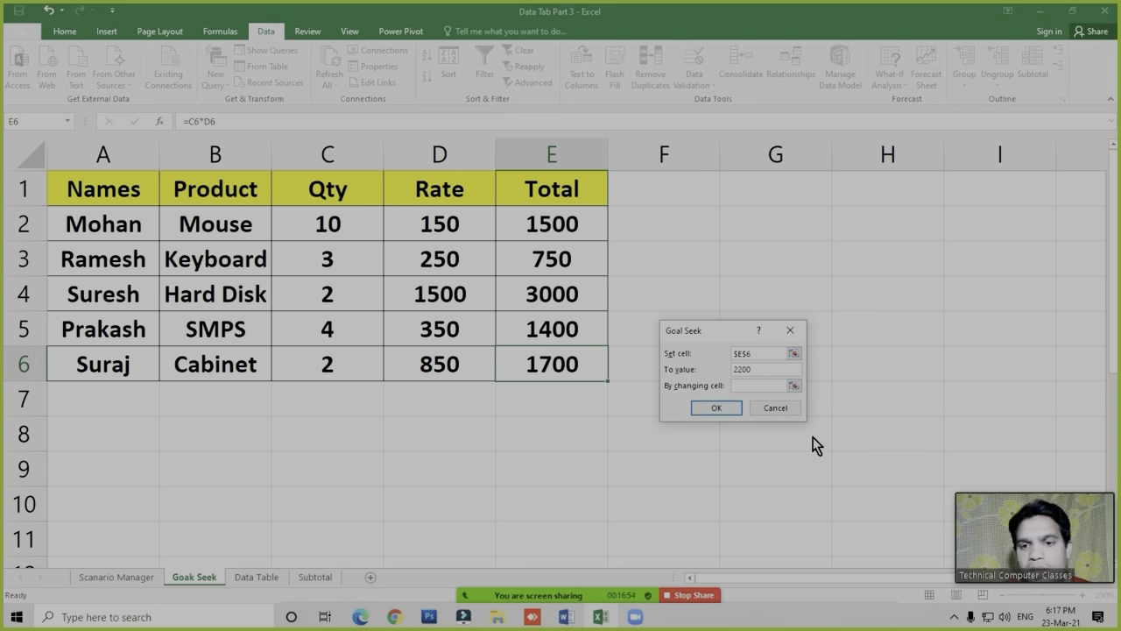
click(747, 384)
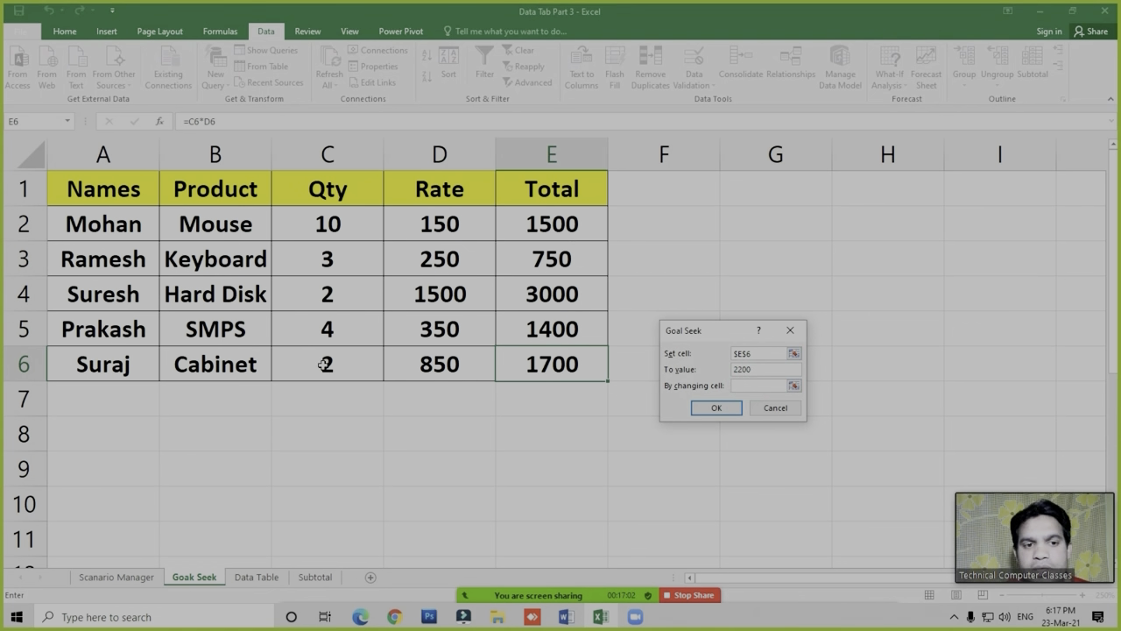
click(447, 361)
click(715, 408)
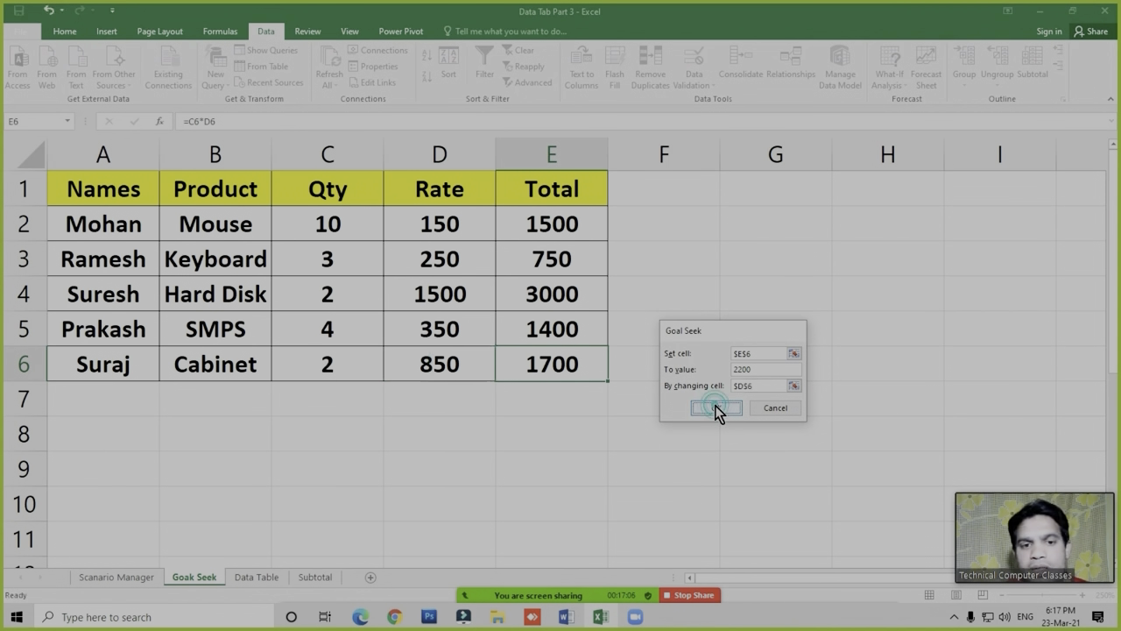
click(715, 407)
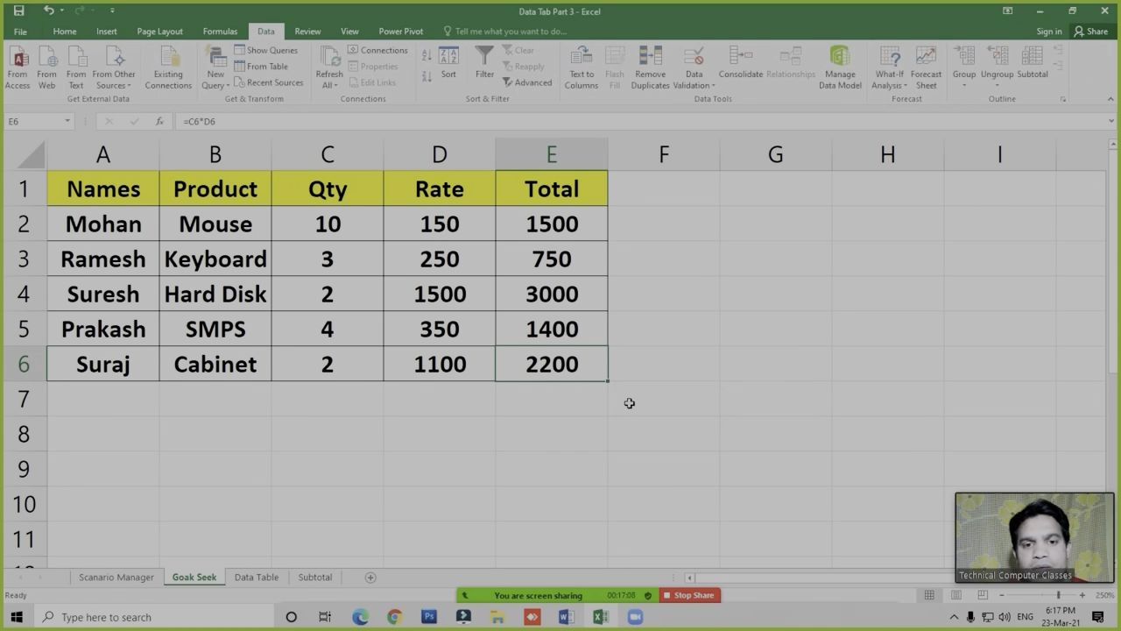
Start Goal Seek and choose the SMPS row's total, E5, as the set cell
click(548, 334)
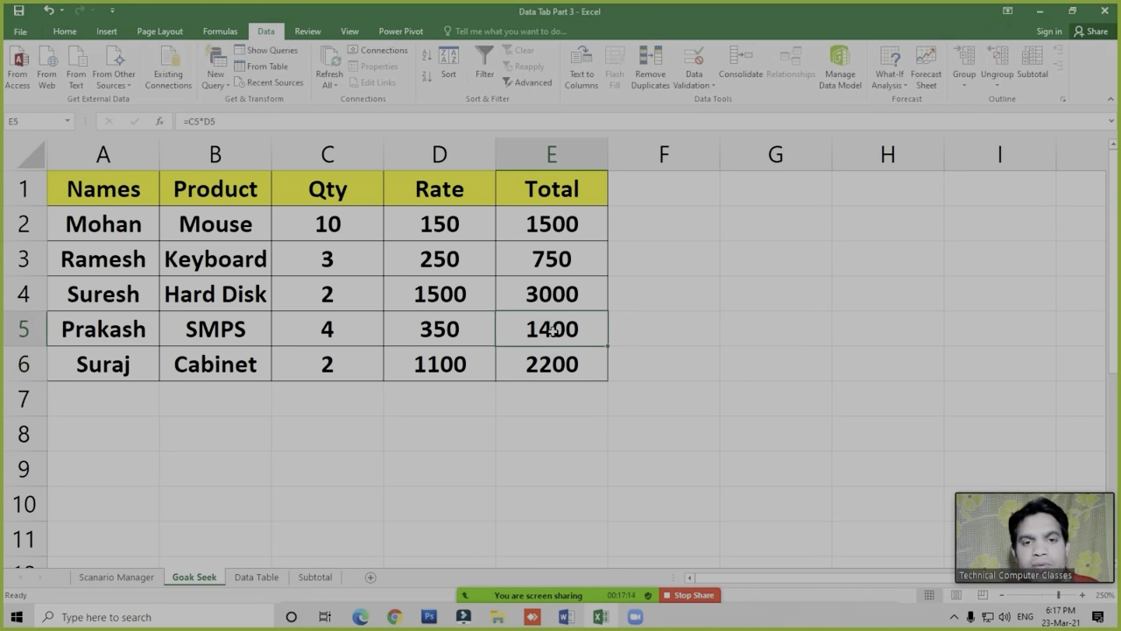
click(890, 78)
click(561, 318)
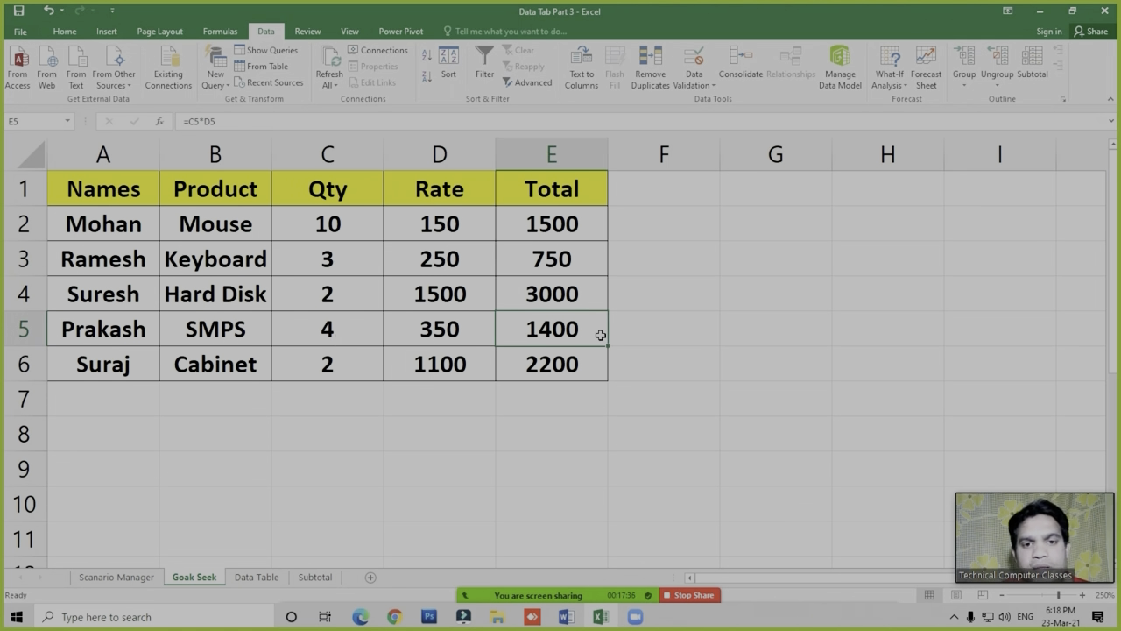
click(890, 79)
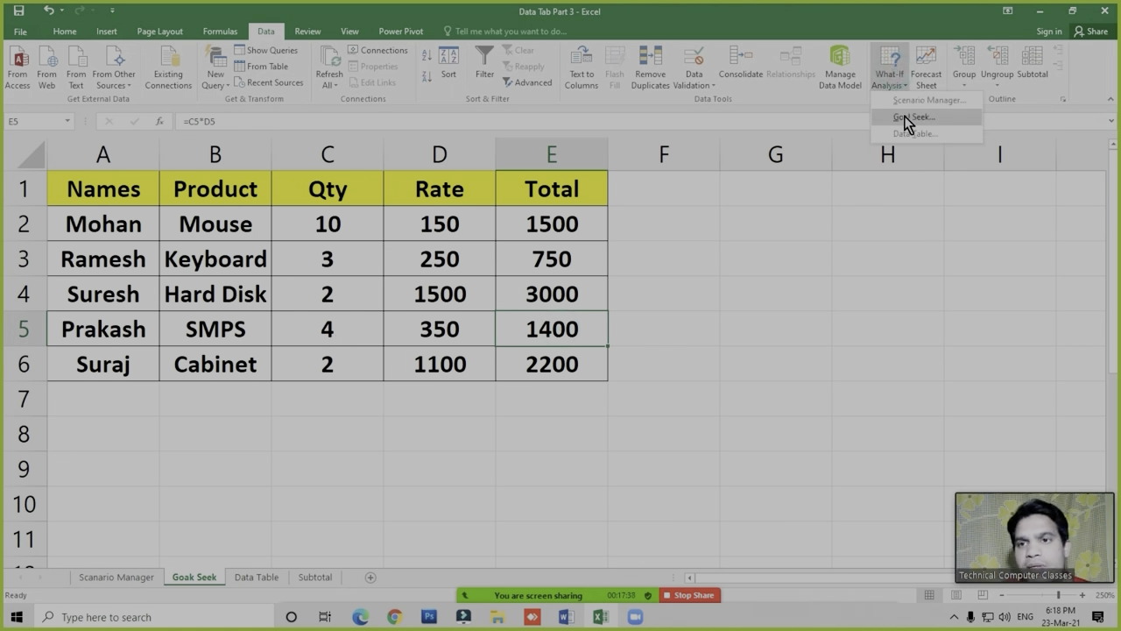
click(907, 118)
key(BackSpace)
click(532, 328)
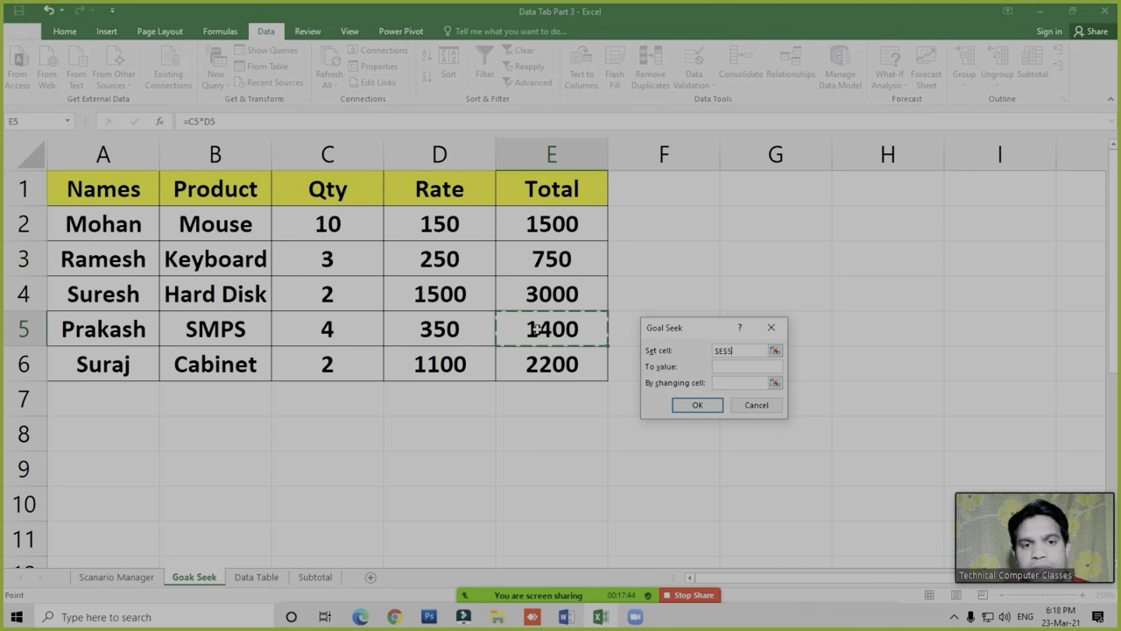
Seek a value of 5000 by changing the SMPS rate in D5, and accept the solution
click(730, 366)
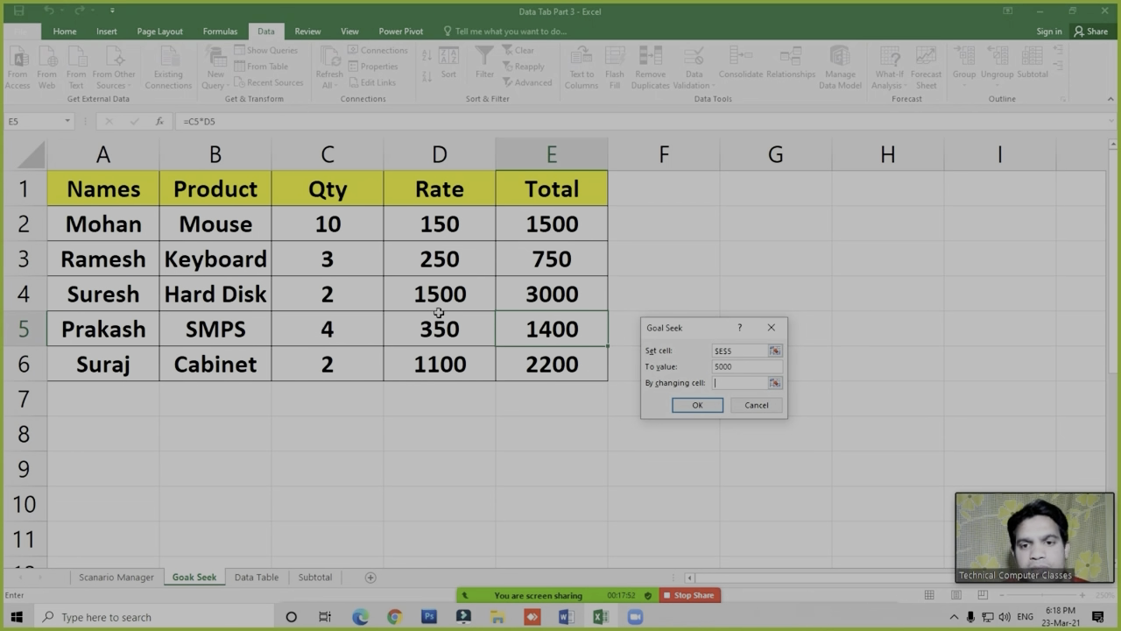
click(440, 327)
click(698, 405)
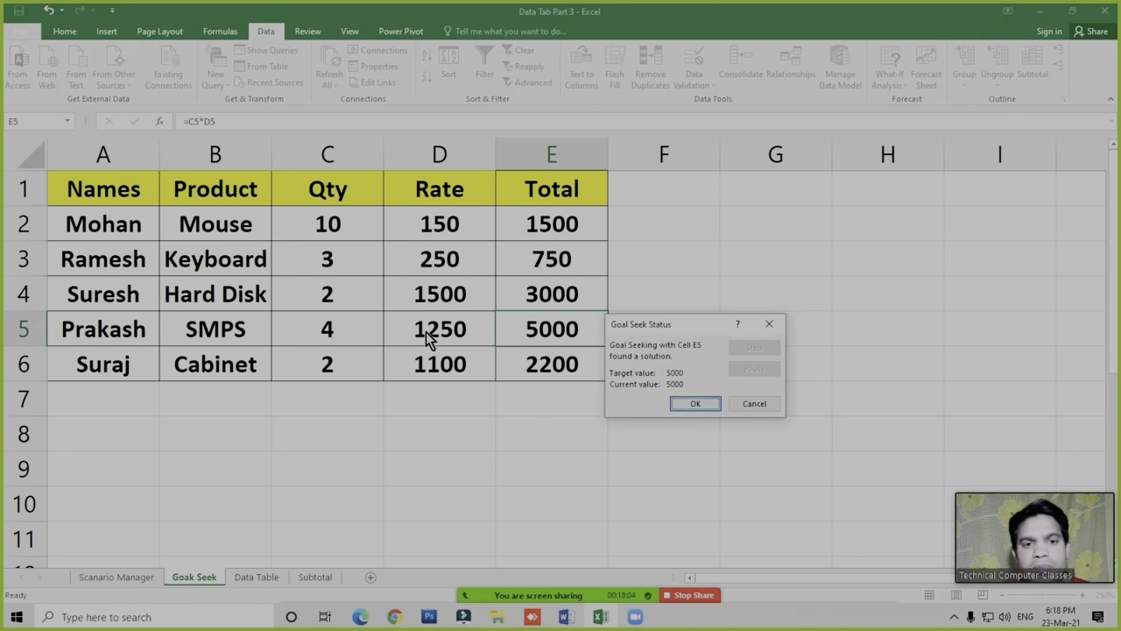
click(697, 405)
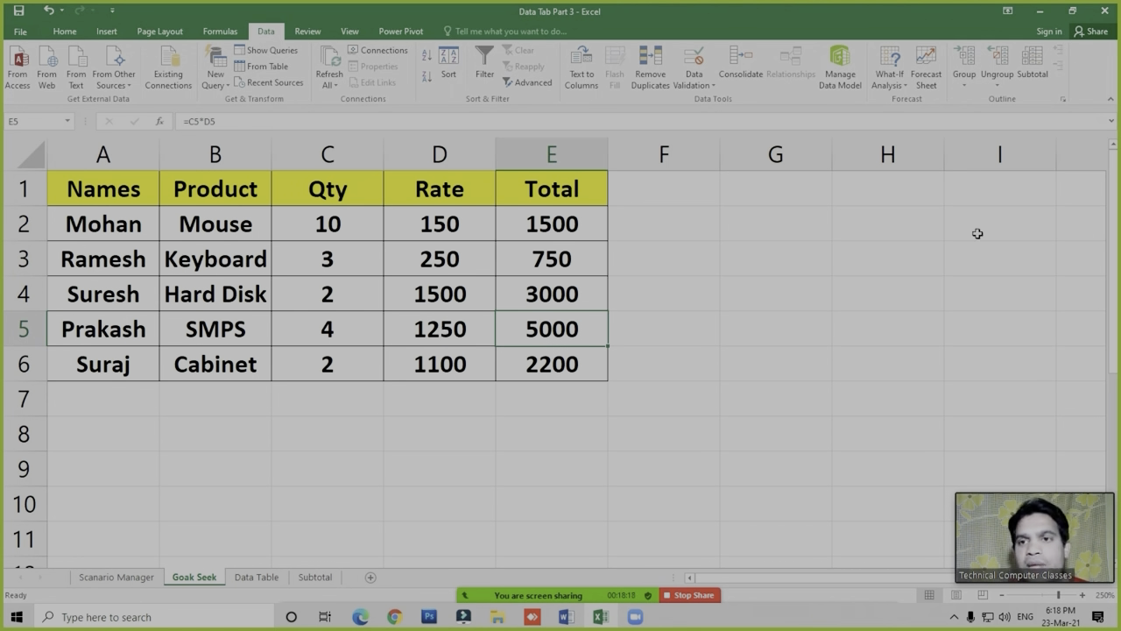
click(890, 80)
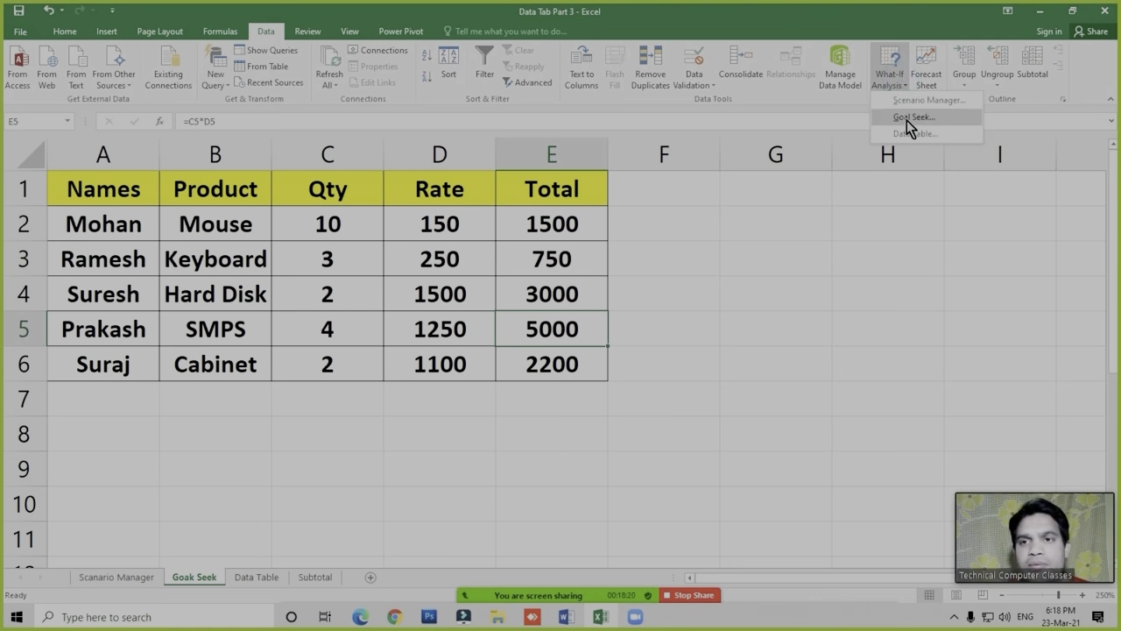
click(544, 325)
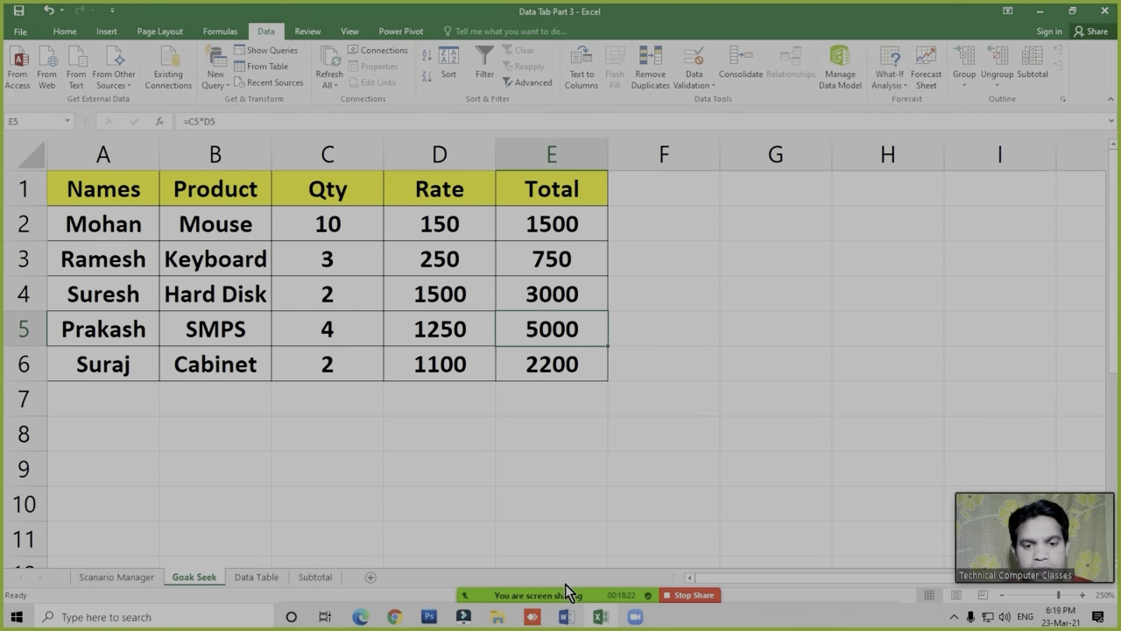
Switch to the Zoom meeting's participants list, let the attendees unmute, and close the list
mouse_move(563, 601)
click(533, 586)
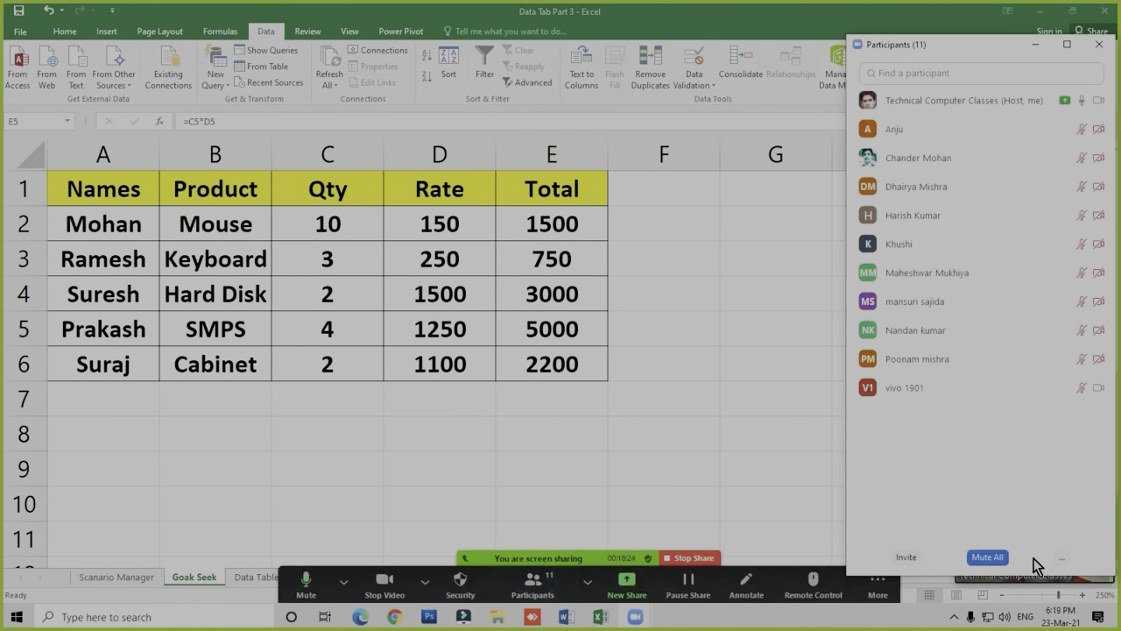
click(1062, 558)
click(929, 498)
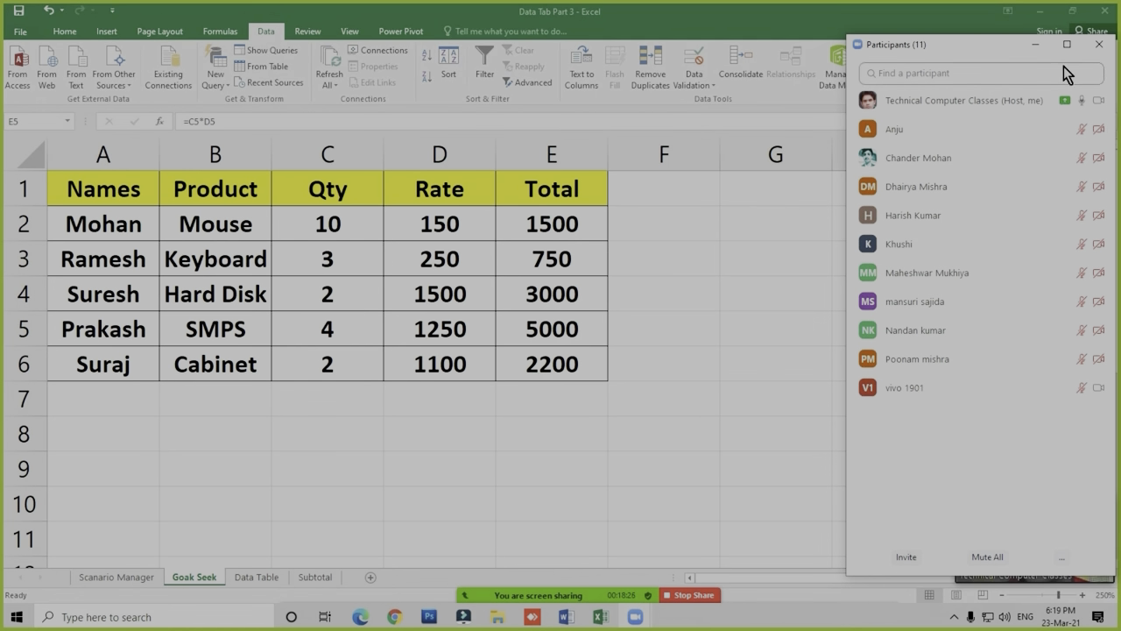
click(1099, 44)
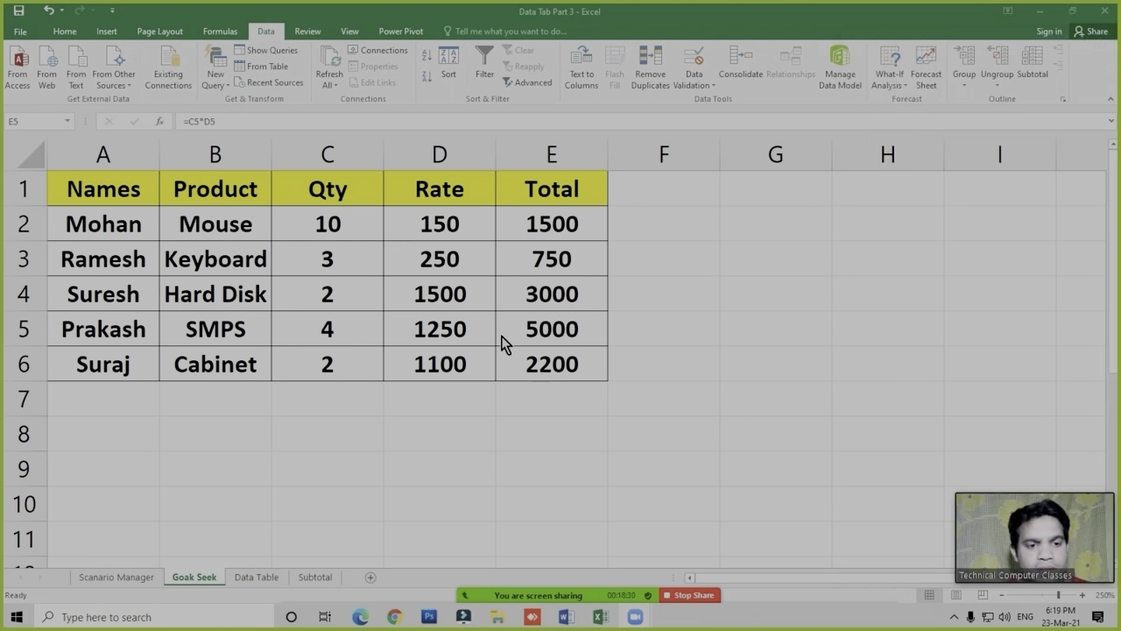
Mute all current and new participants in the Zoom meeting without allowing them to unmute themselves
click(537, 365)
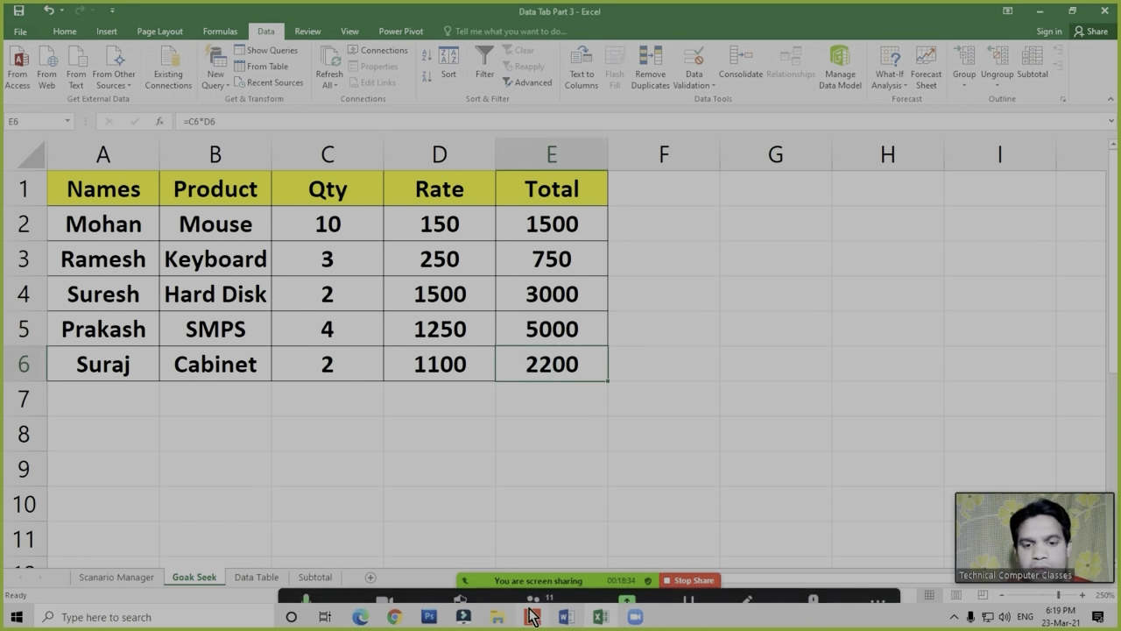
click(533, 589)
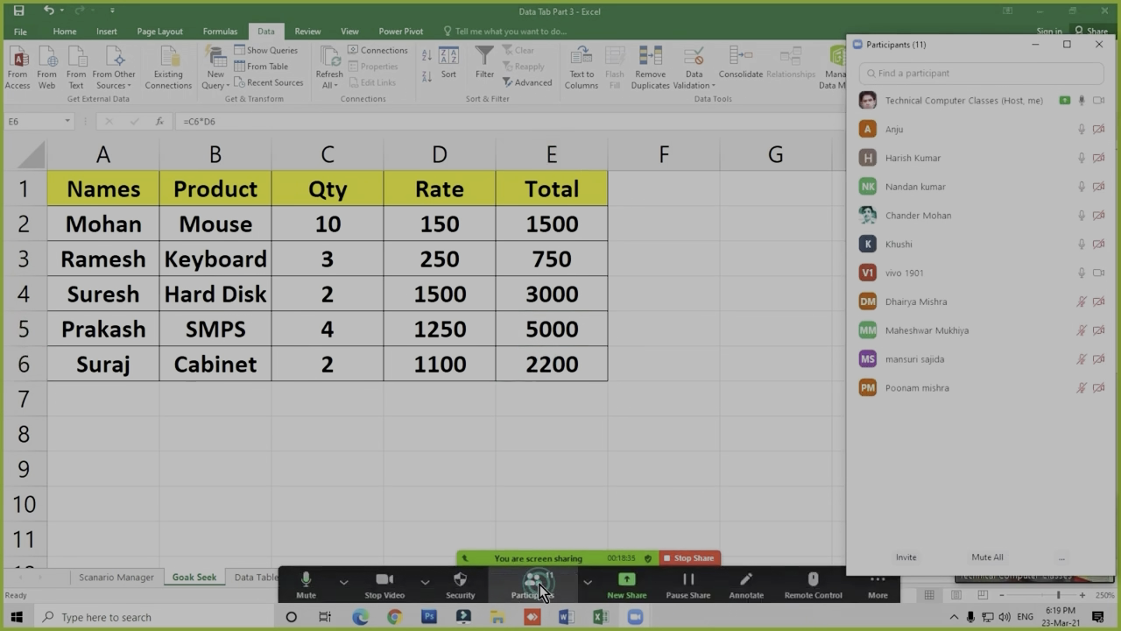
click(988, 558)
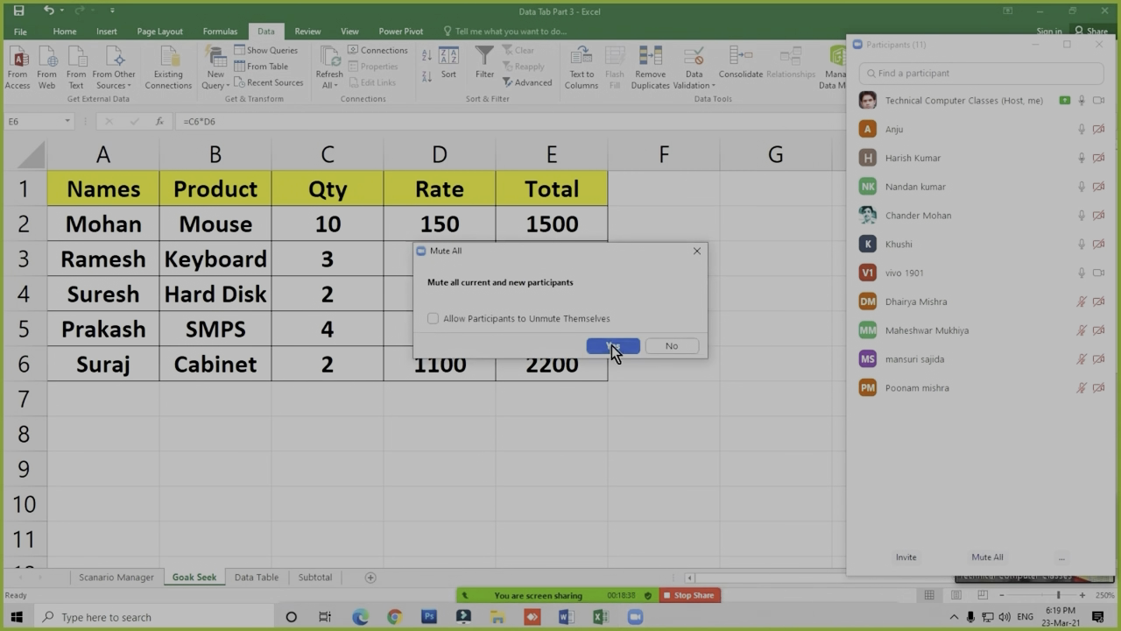
click(612, 345)
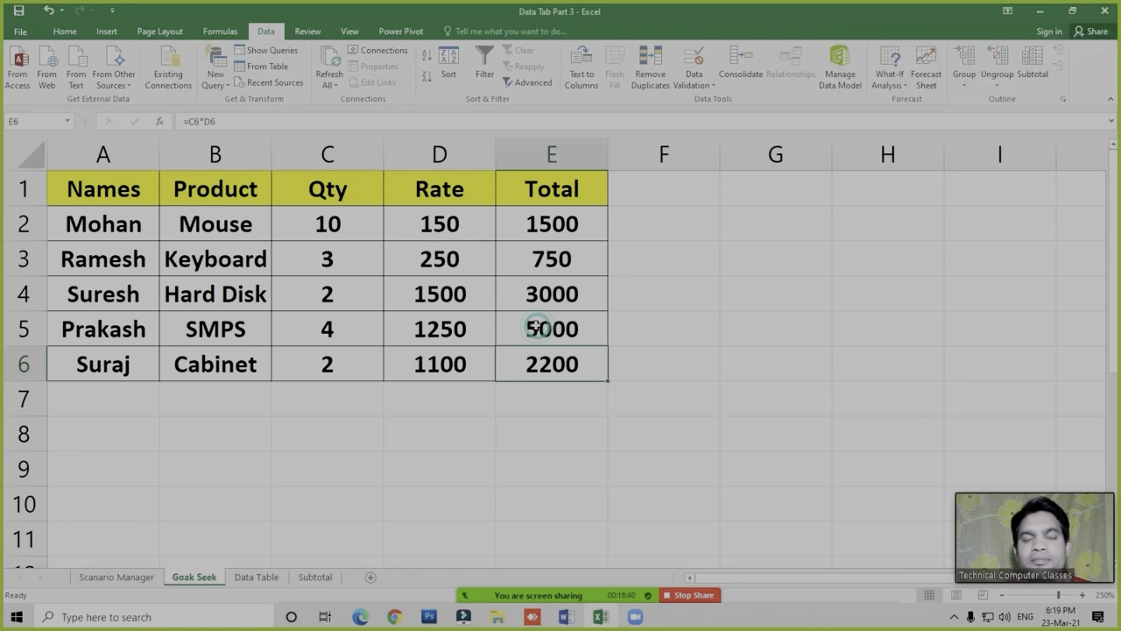
click(138, 580)
click(189, 578)
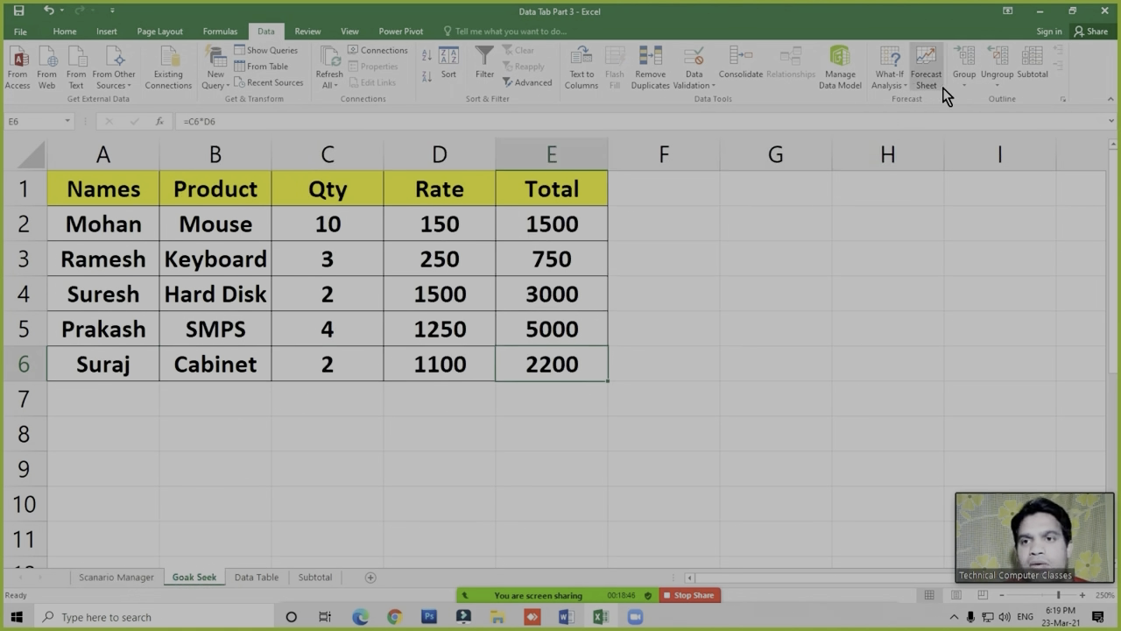
click(887, 91)
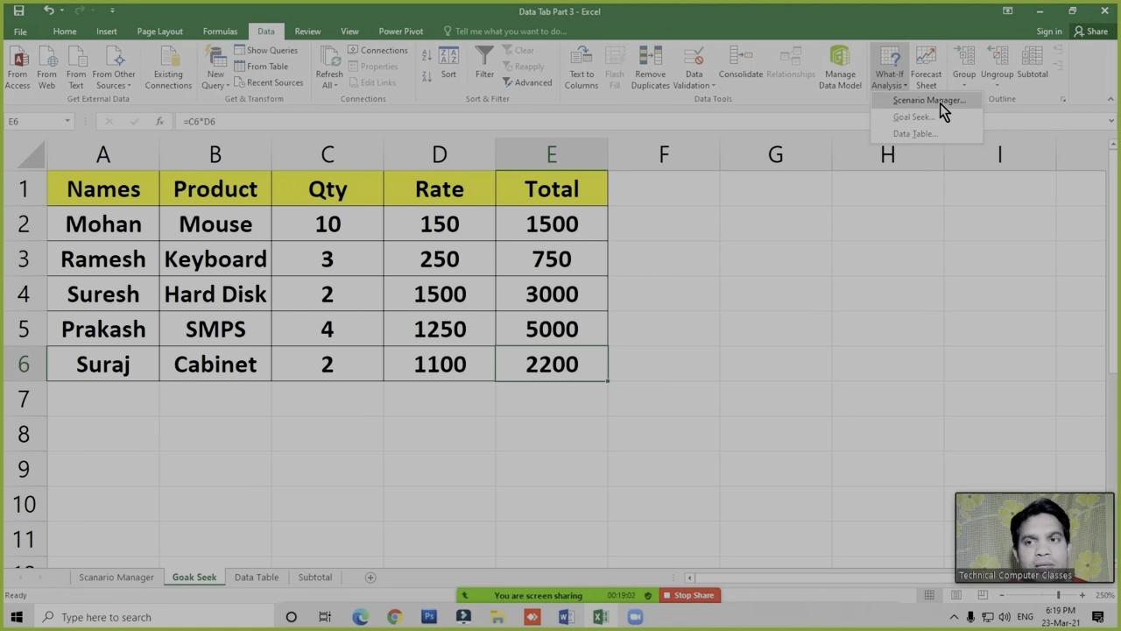
click(558, 355)
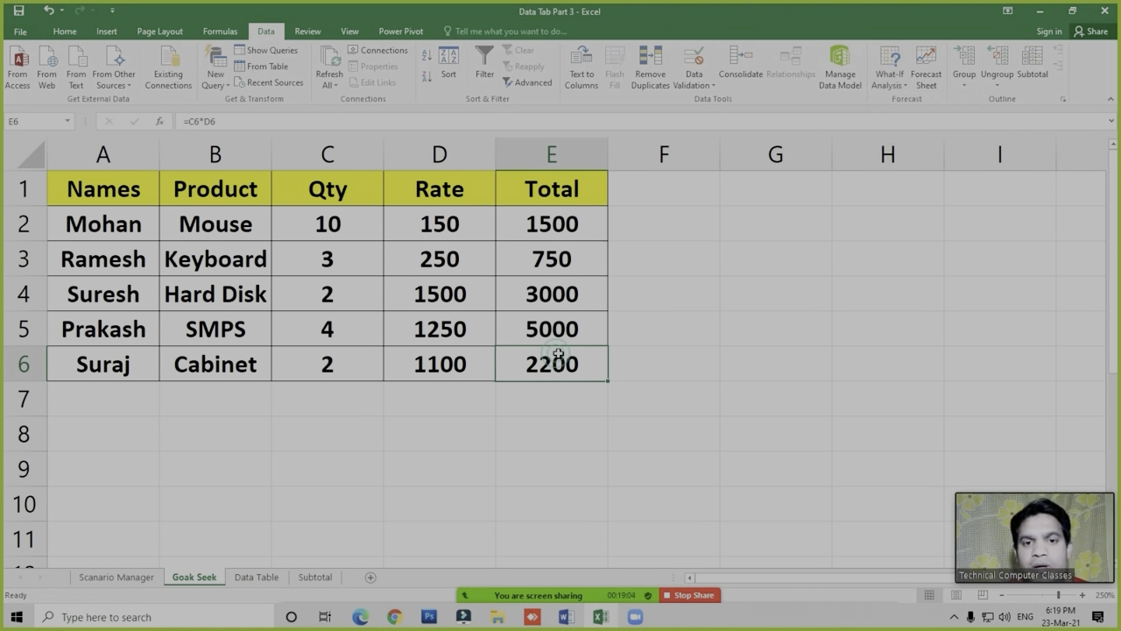
click(894, 85)
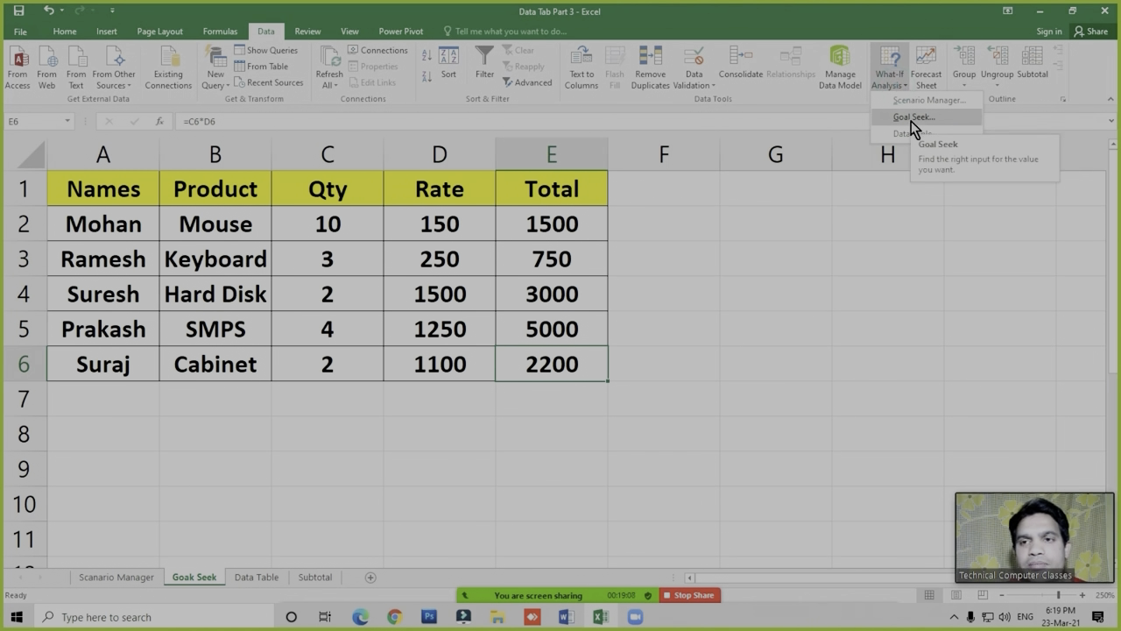
click(912, 121)
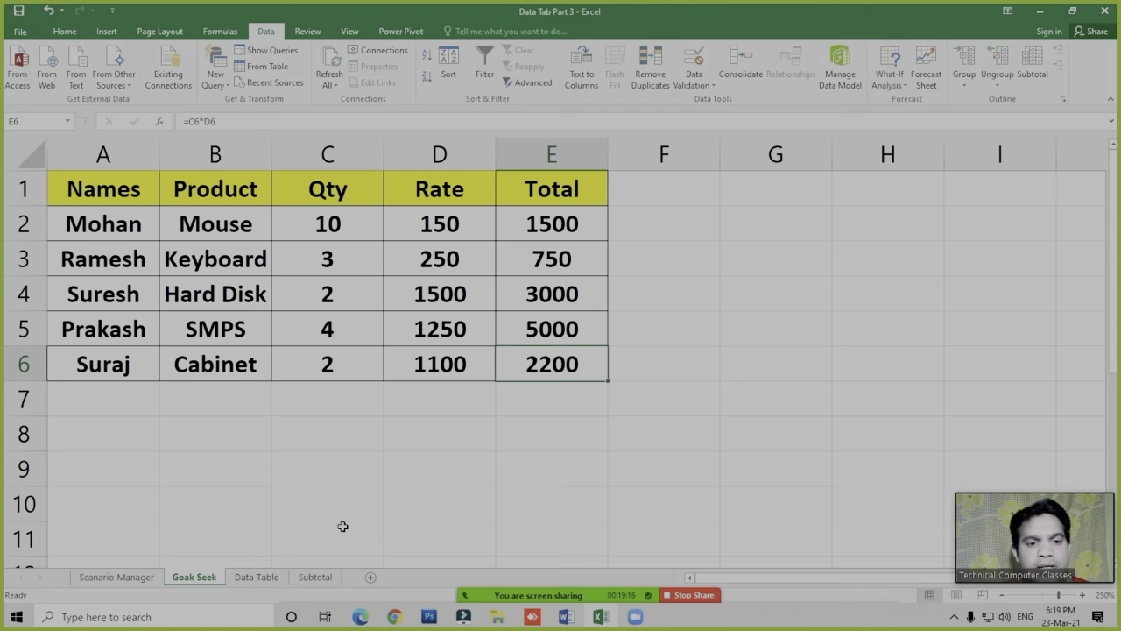
Go to the Data Table sheet and examine its grid of numbers in C6:L15
click(258, 581)
click(531, 423)
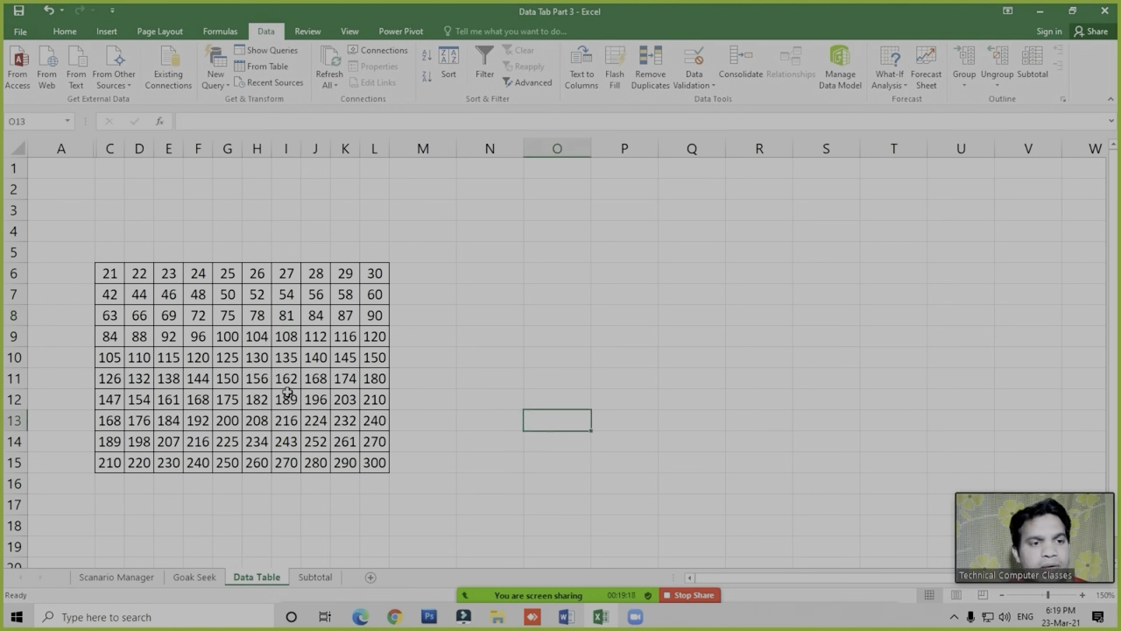
click(1084, 596)
scroll(533, 444, down, 2)
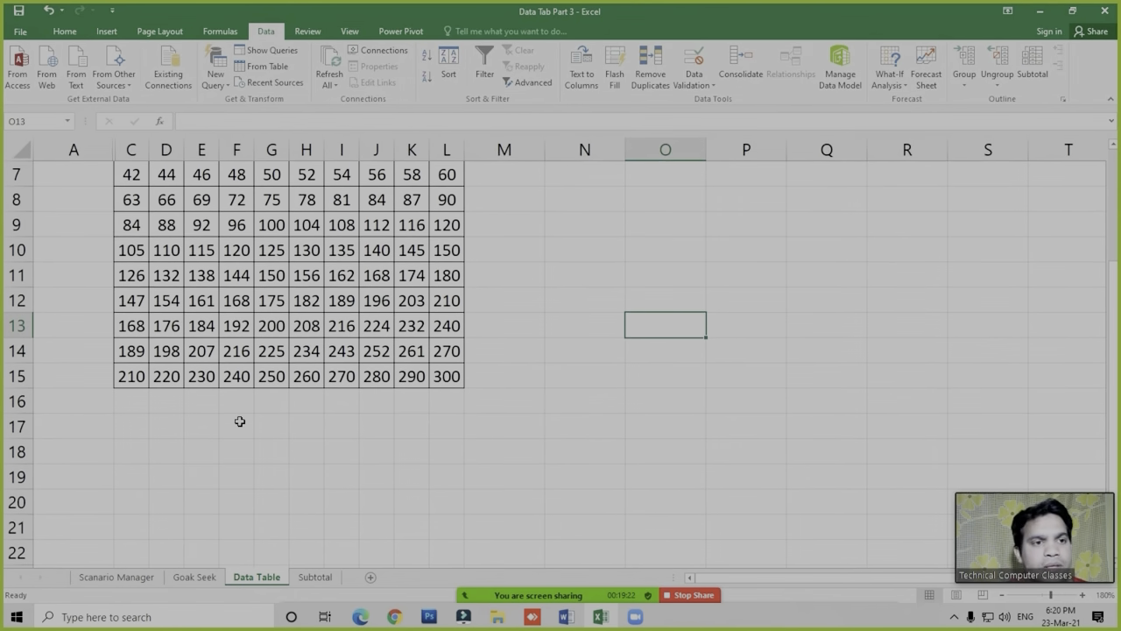
Enter 2, 4, 6, 8 and 10 across C6:G6 in the data table's first row
scroll(197, 372, up, 1)
click(131, 230)
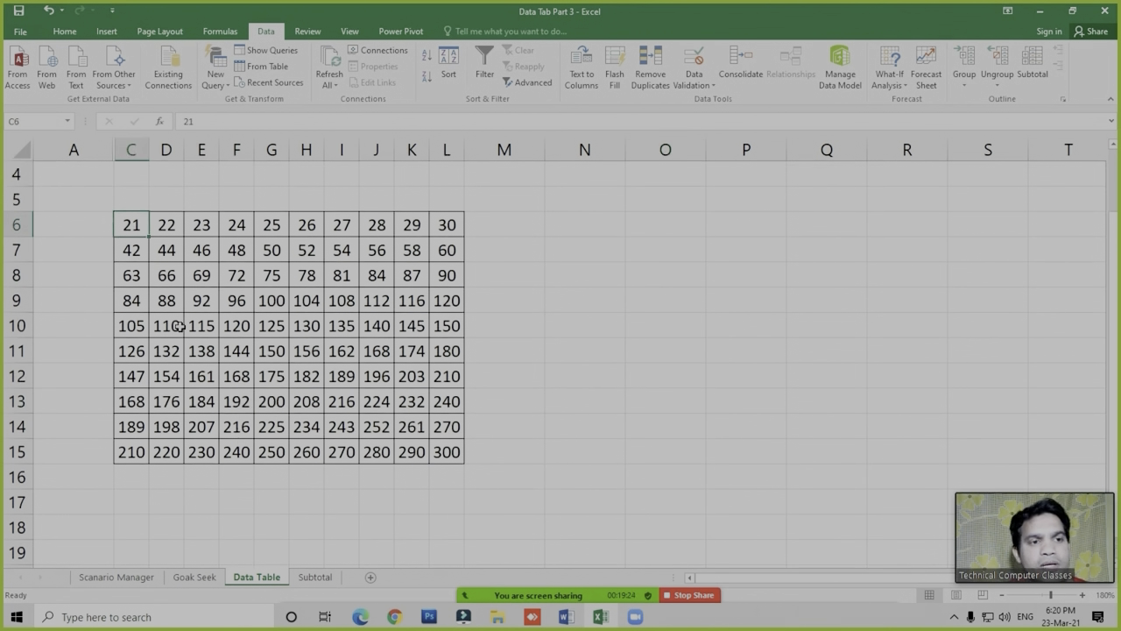
text(2)
key(Right)
text(4)
key(Right)
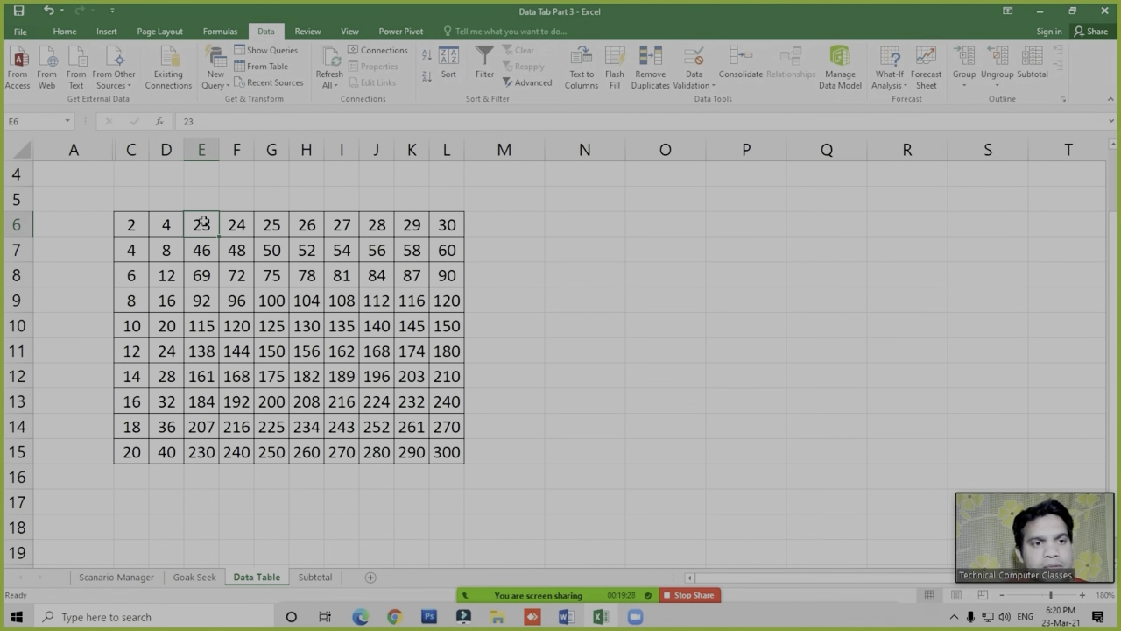
text(6)
key(Right)
text(8)
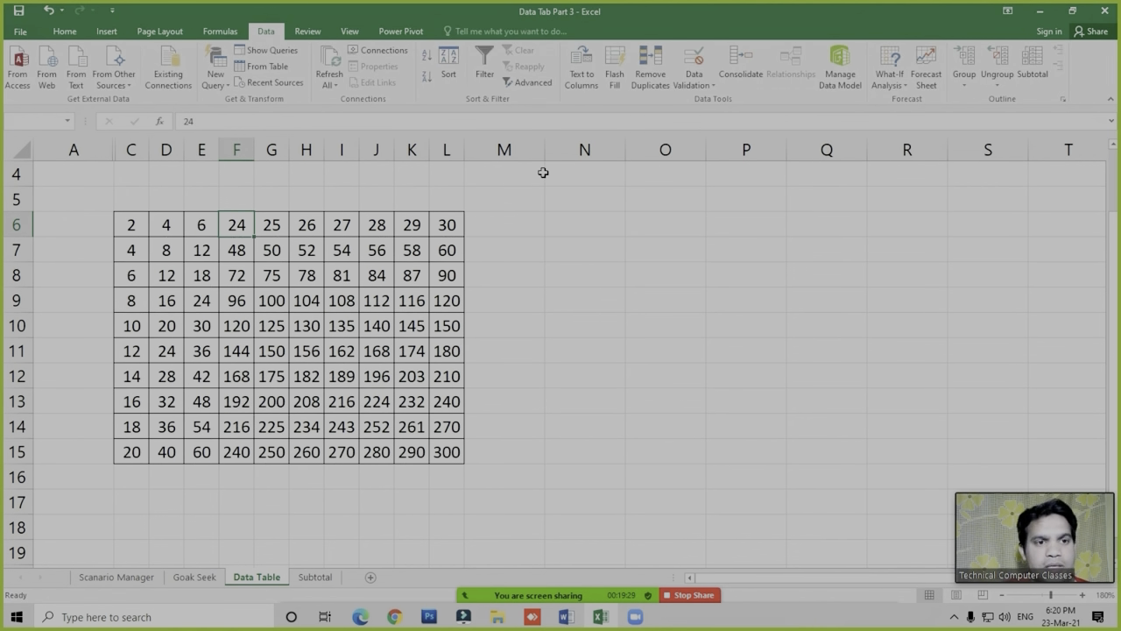
key(Right)
text(10)
key(Right)
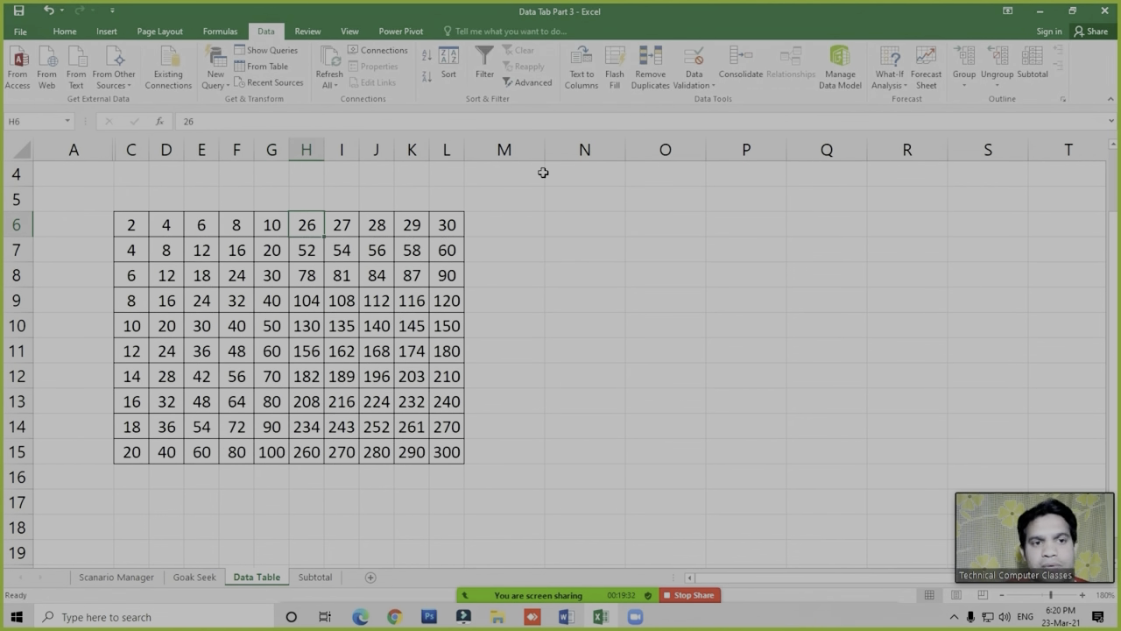
Enter the numbers 3 through 11 across D6:L6 in the data table's first row
key(Left)
key(Left)
key(Left)
key(Left)
text(3)
key(Right)
text(4)
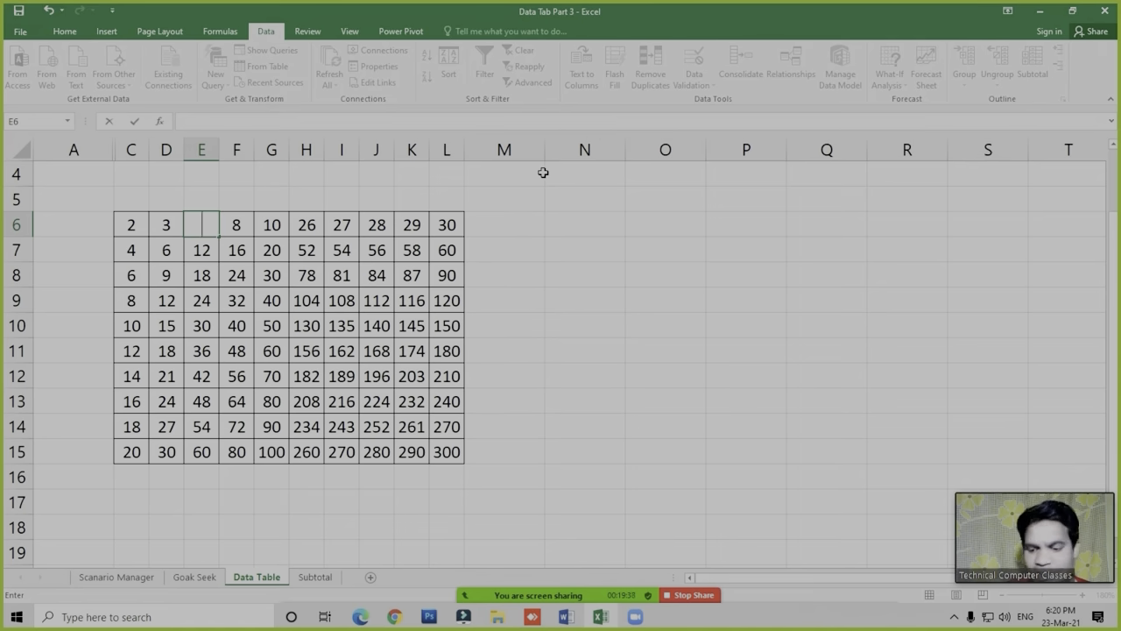
key(Right)
text(5)
key(Right)
text(6)
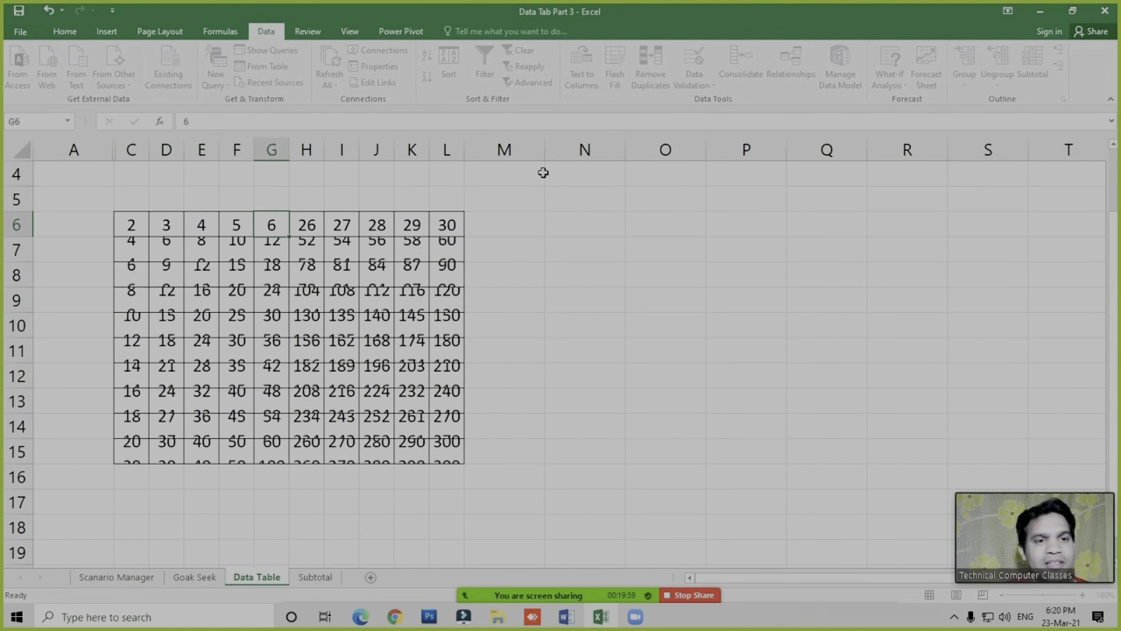
key(Right)
text(7)
key(Right)
text(8)
key(Right)
text(9)
key(Right)
text(10)
key(Right)
text(11)
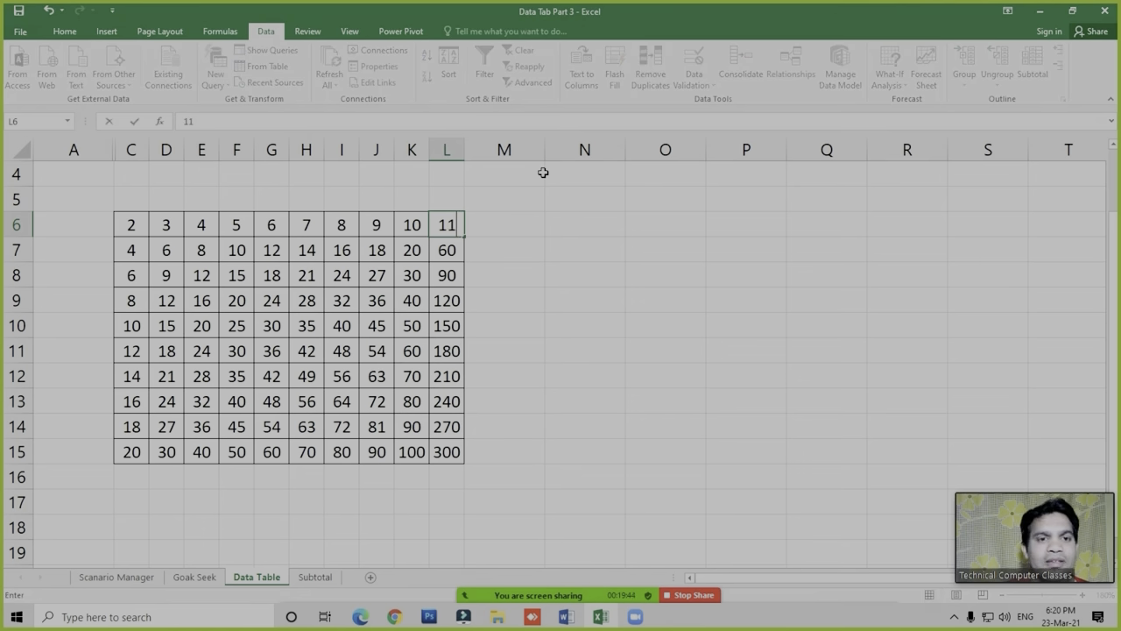
click(538, 426)
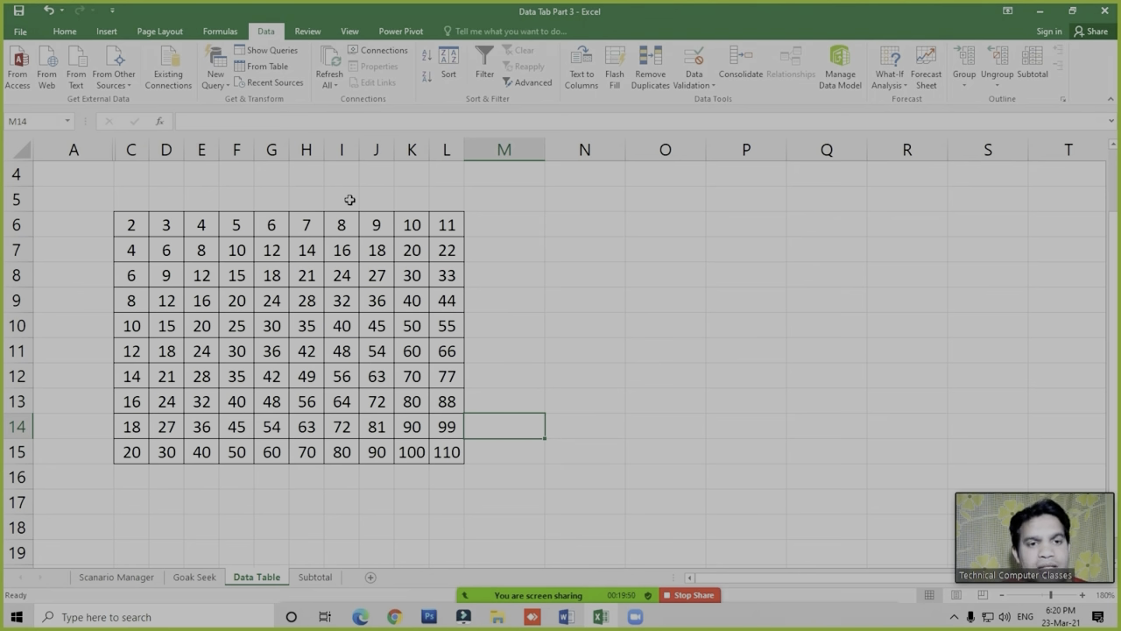
Change the first two values of the table's first row to 11 in C6 and 12 in D6
click(890, 83)
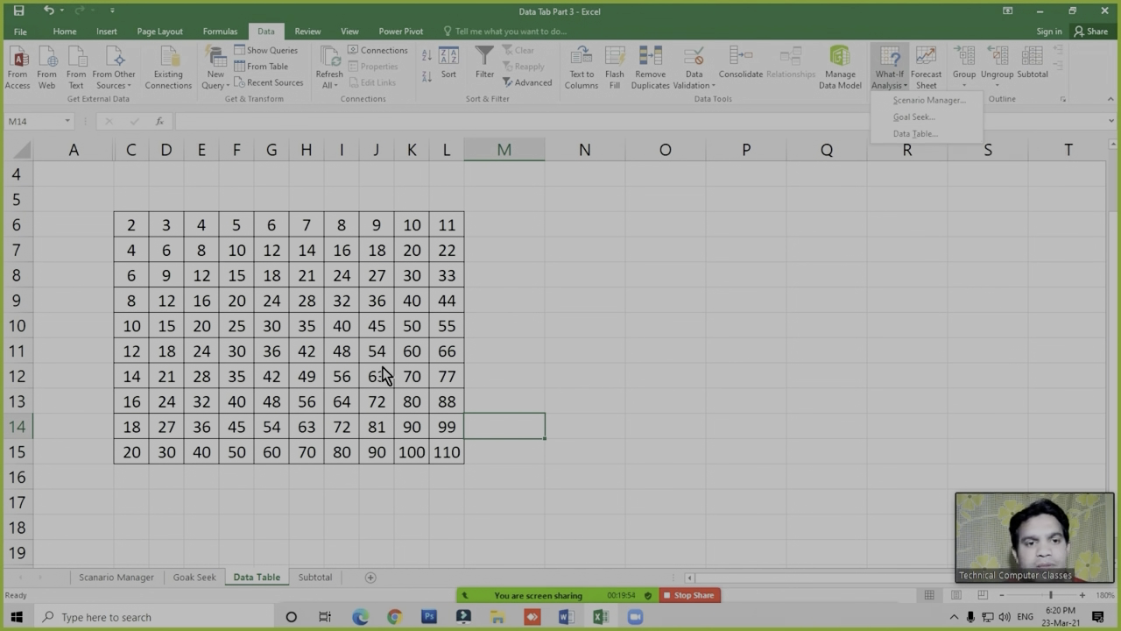
click(132, 228)
click(133, 229)
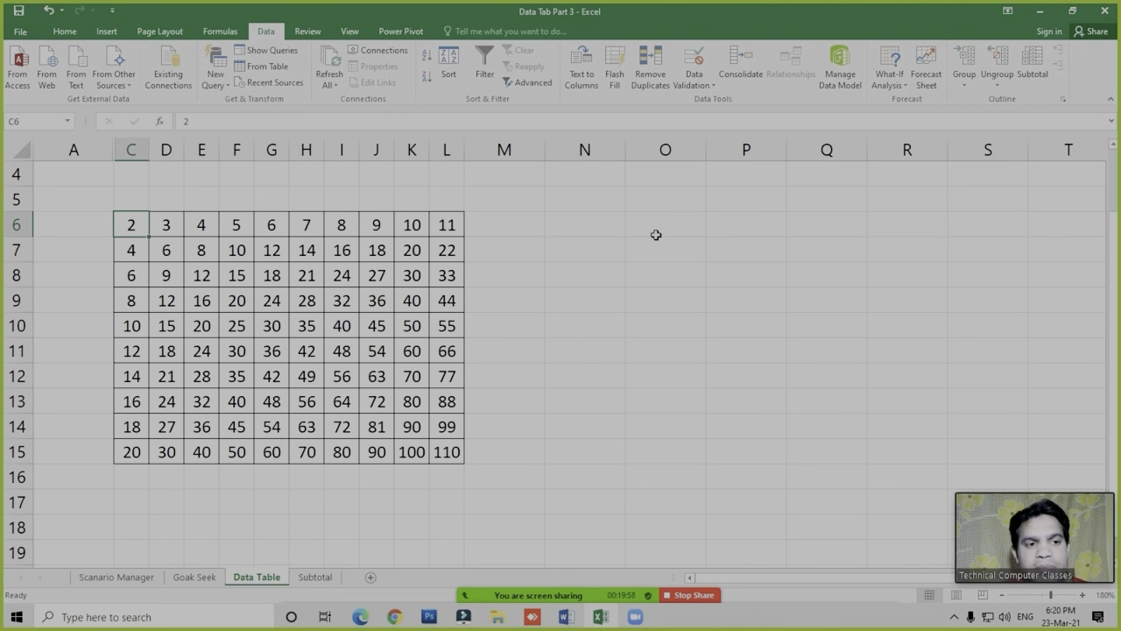
text(11)
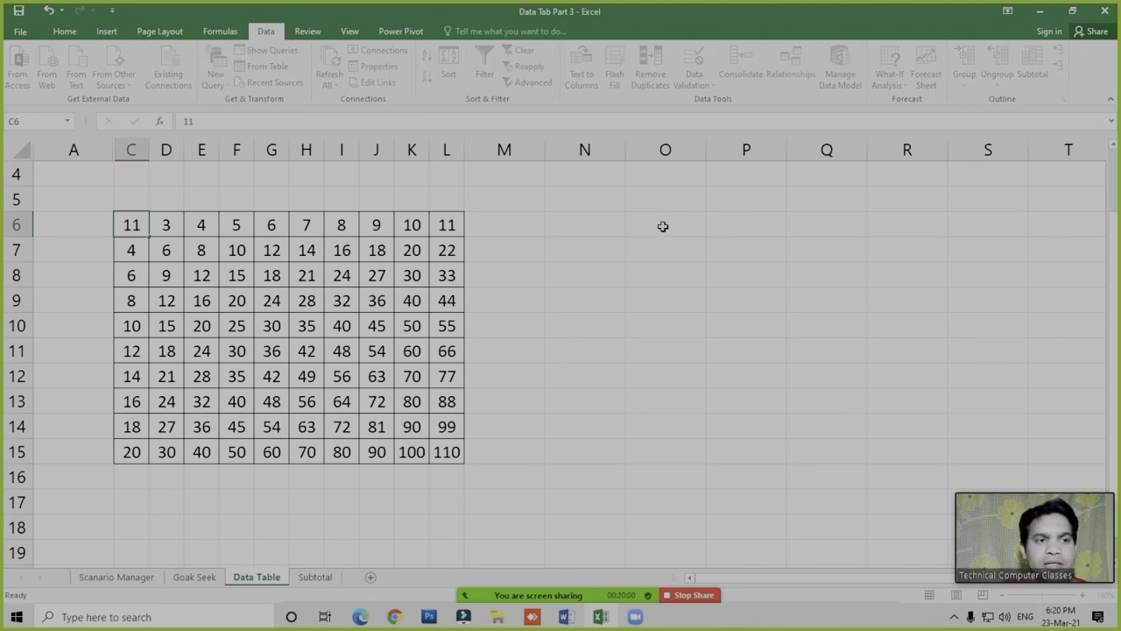
key(Right)
text(12)
key(Return)
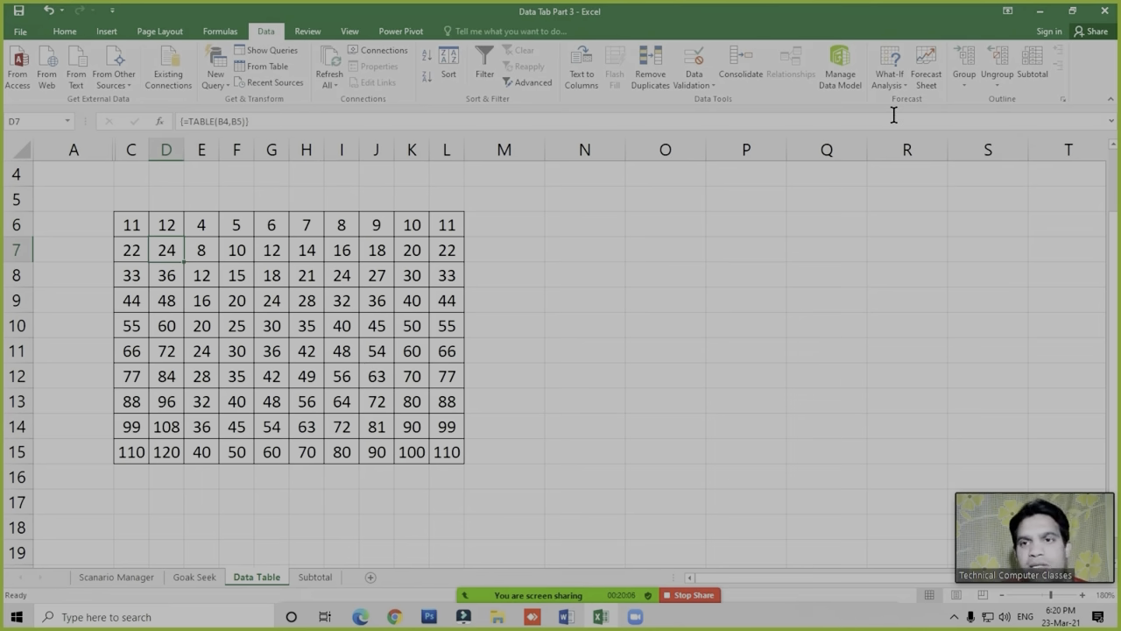
click(890, 80)
click(906, 142)
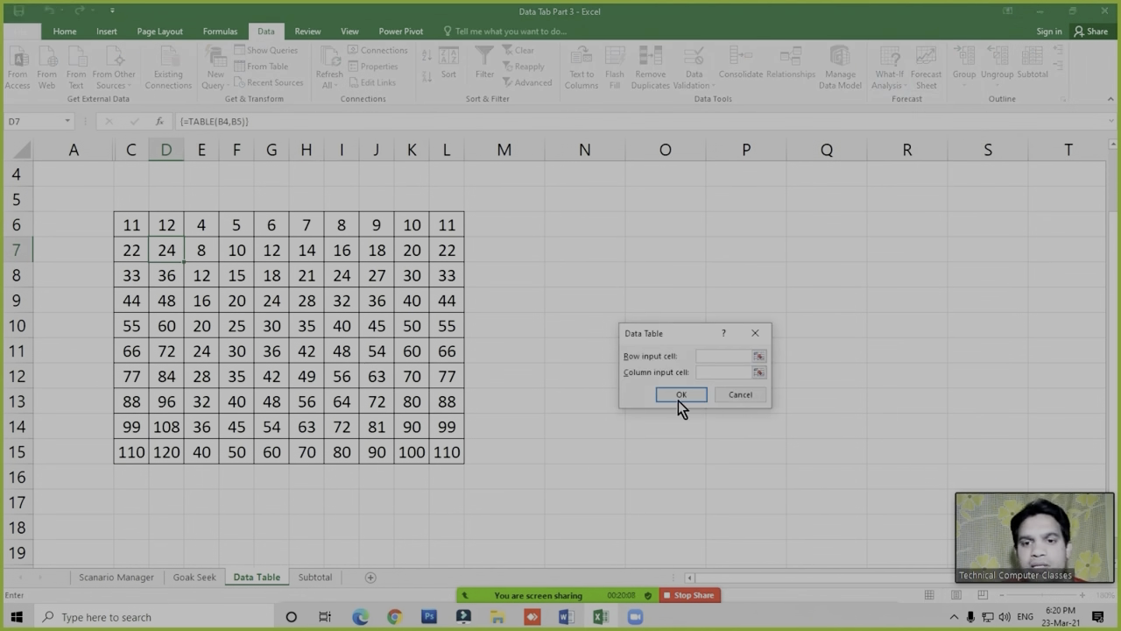
click(755, 333)
In the empty area beyond the existing table, enter 2 in R9 and 3 in R10
click(532, 357)
scroll(552, 352, down, 3)
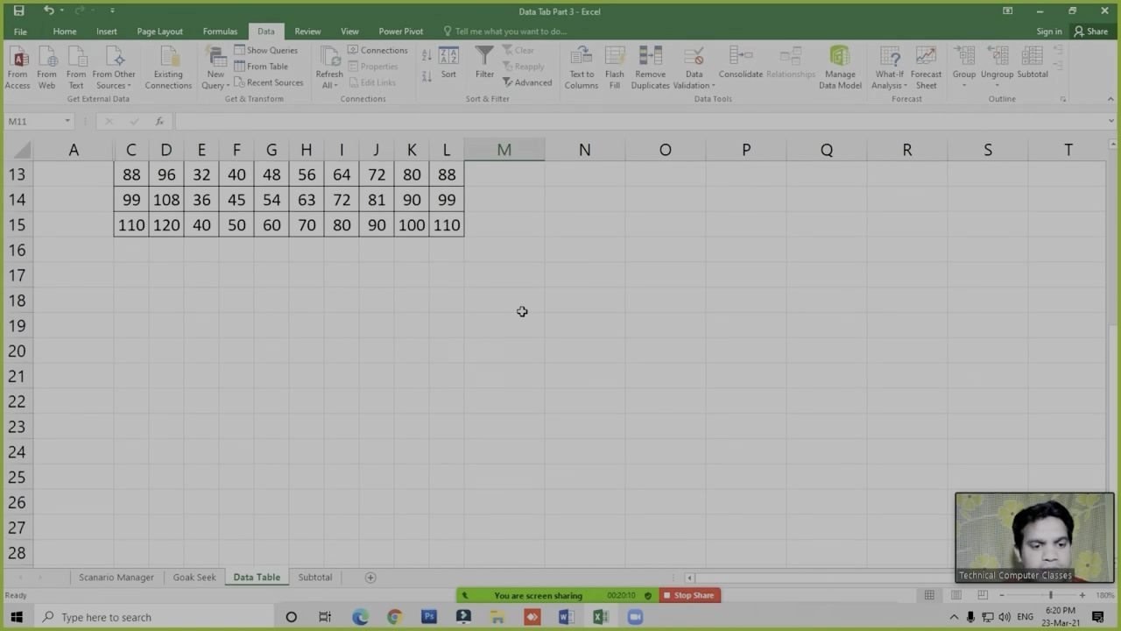
scroll(894, 588, right, 2)
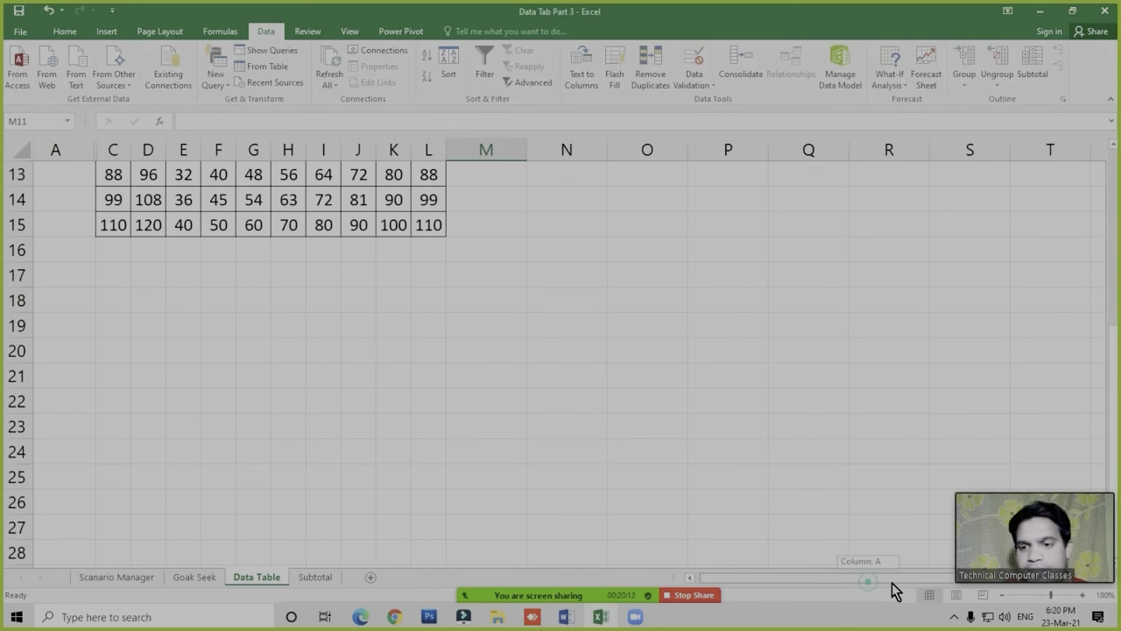
click(1102, 587)
drag(1102, 587, 1102, 587)
click(345, 353)
scroll(207, 377, up, 2)
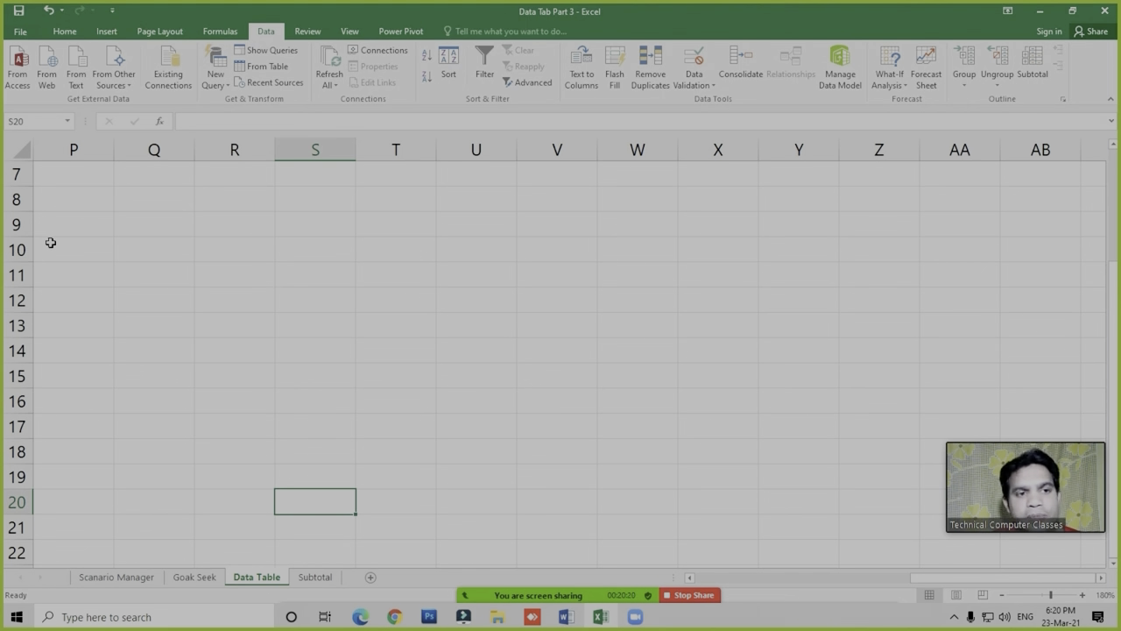
click(219, 226)
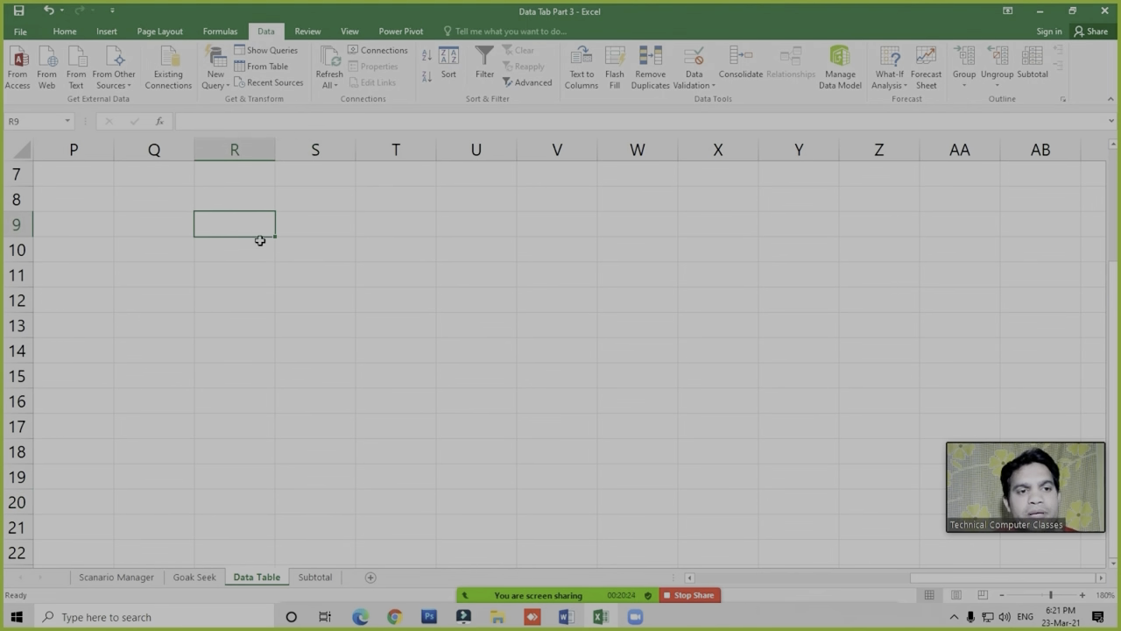
text(2)
key(Return)
text(3)
key(Return)
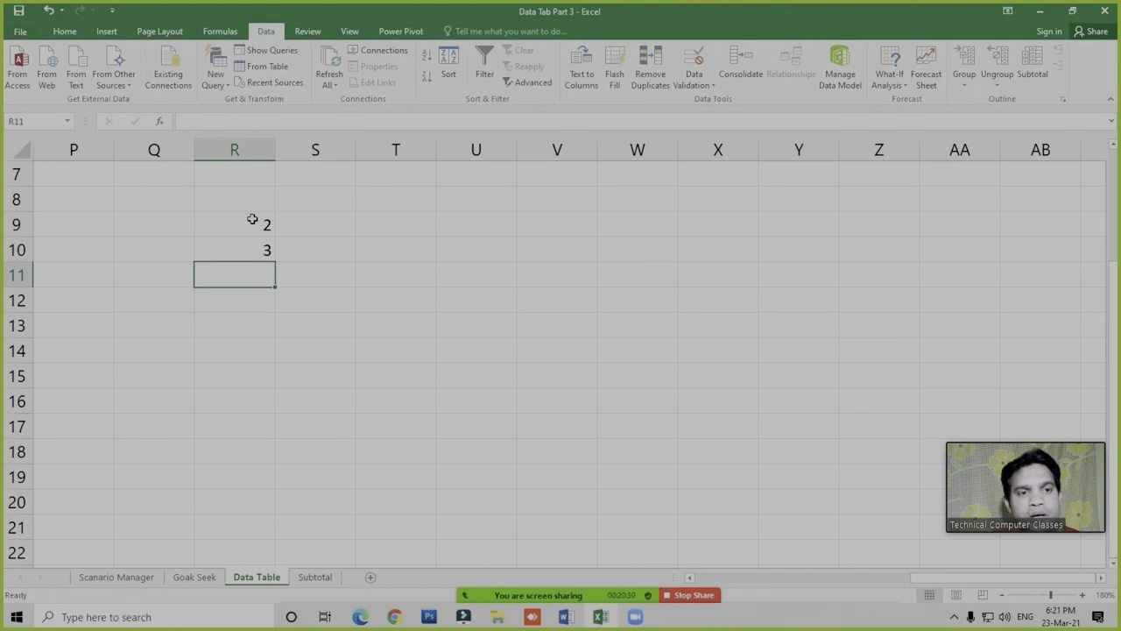
Multiply the two input values with the formula =R9*R10 in R11
click(260, 276)
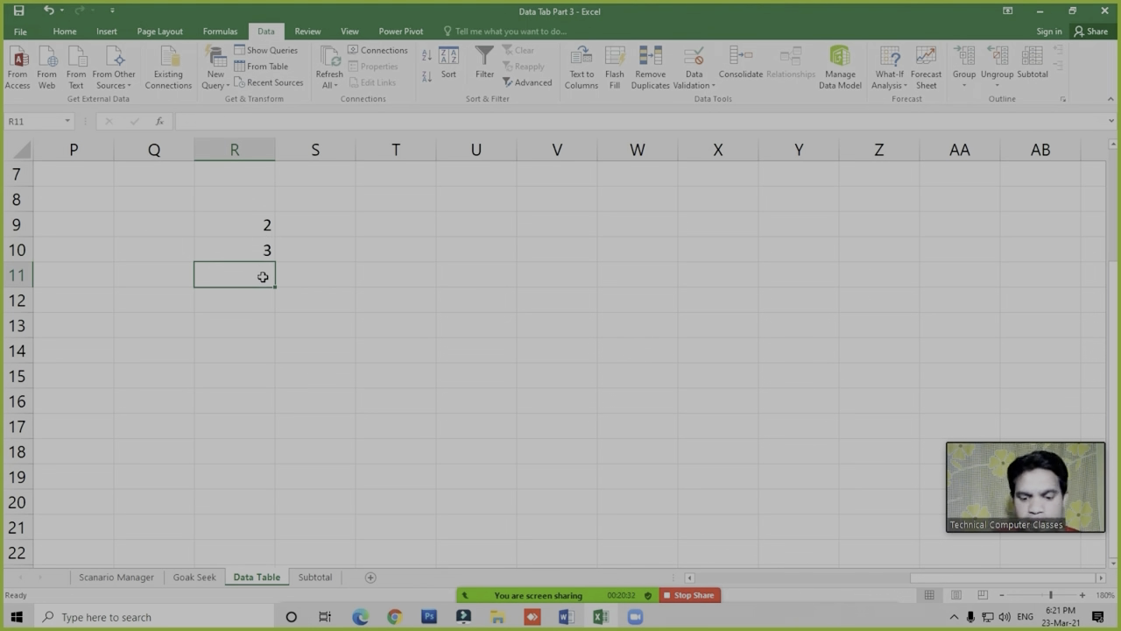
text(=)
key(Up)
key(Up)
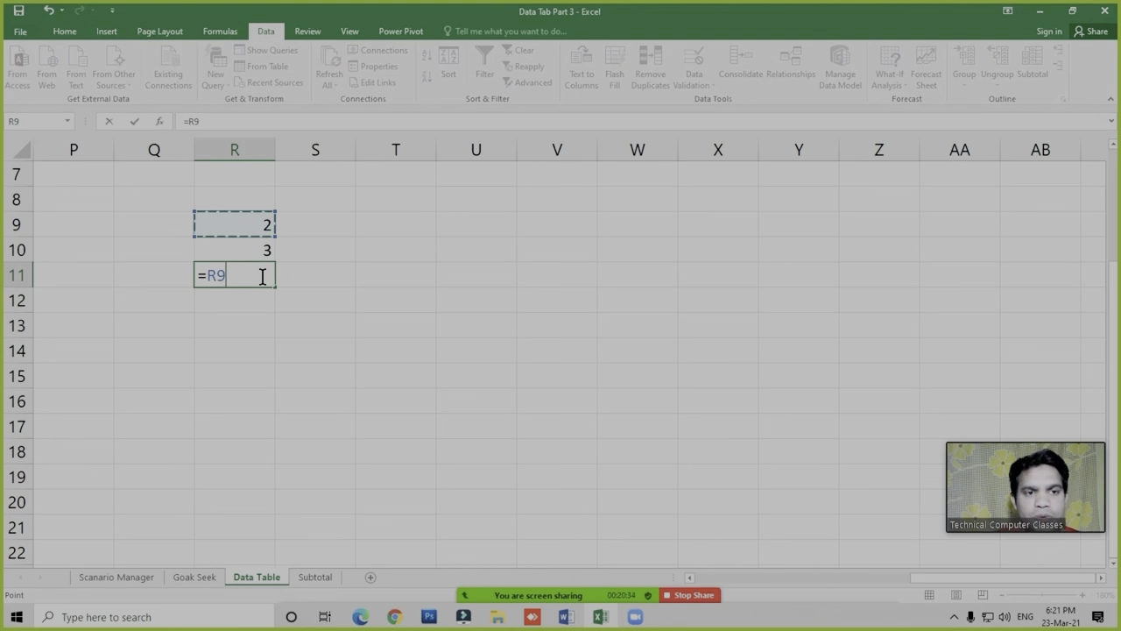
text(*)
key(Up)
key(Return)
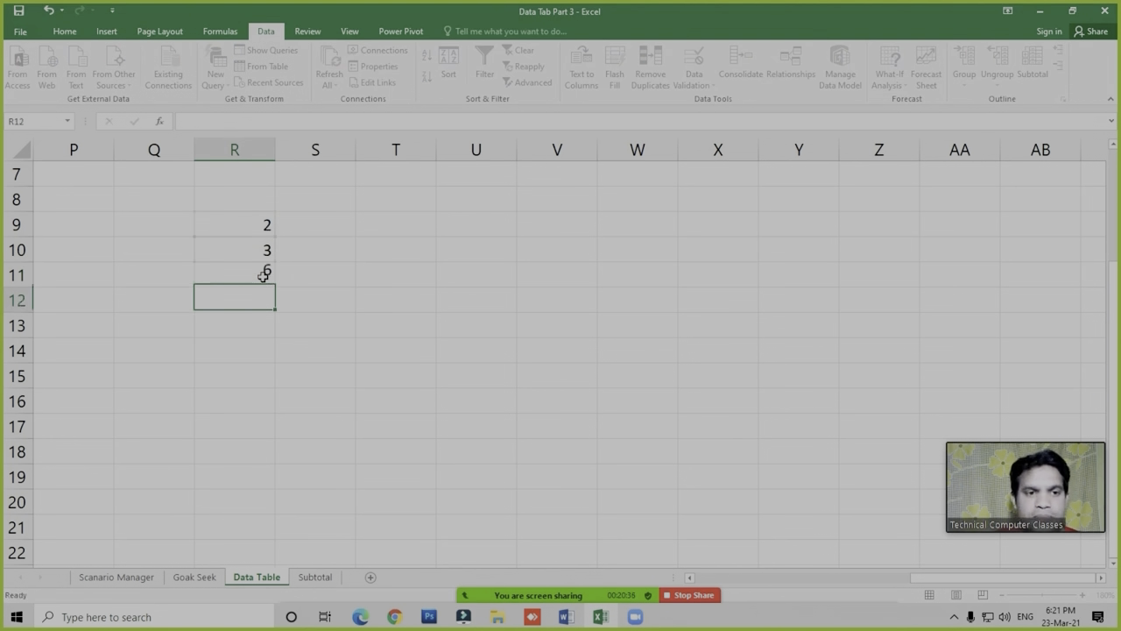
click(263, 276)
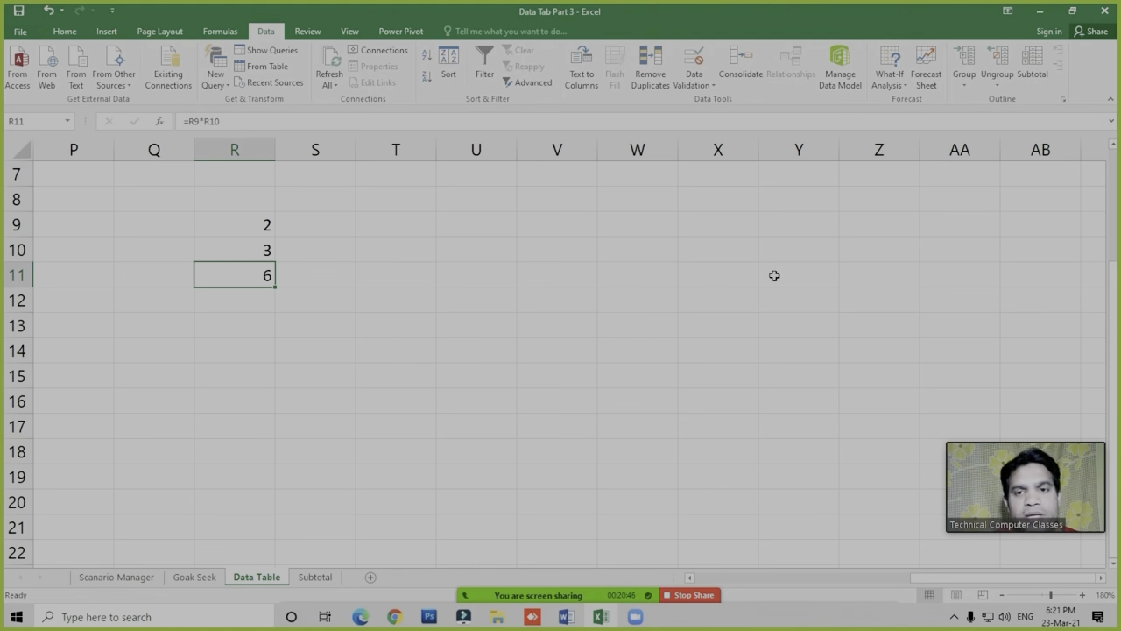
Enter the numbers 11 through 20 across S11:AB11, beside the formula cell, as the table's row values
click(322, 277)
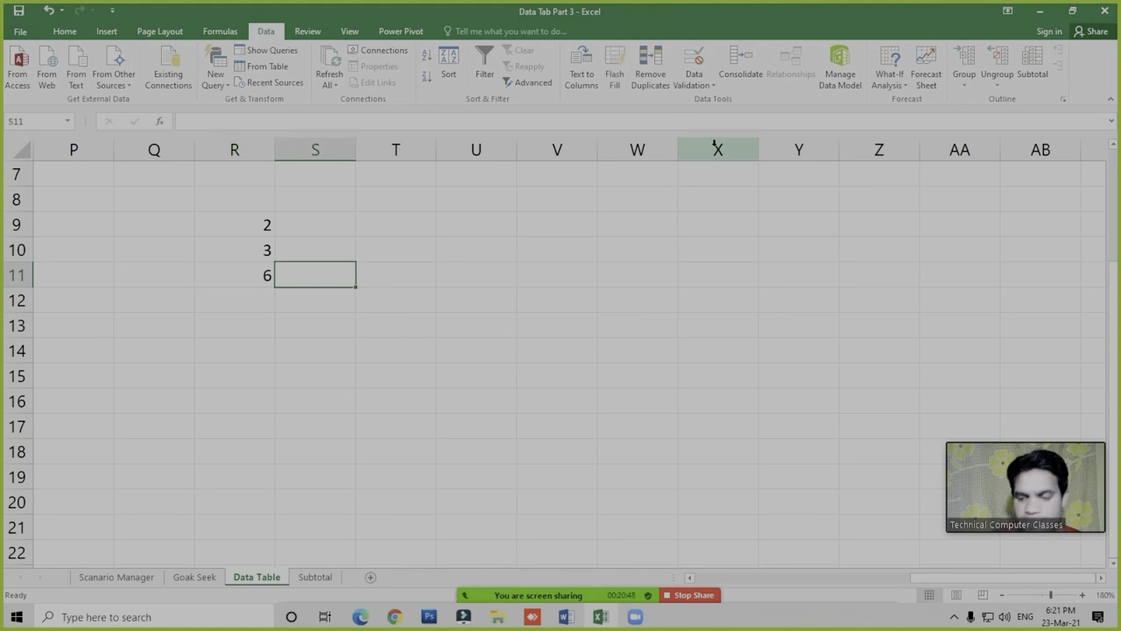
text(11)
key(Tab)
text(12)
key(Tab)
text(13)
key(Tab)
text(14)
key(Tab)
text(15)
key(Tab)
text(16)
key(Tab)
text(17)
key(Tab)
text(18)
key(Tab)
text(20)
key(BackSpace)
key(BackSpace)
text(19)
key(Tab)
text(20)
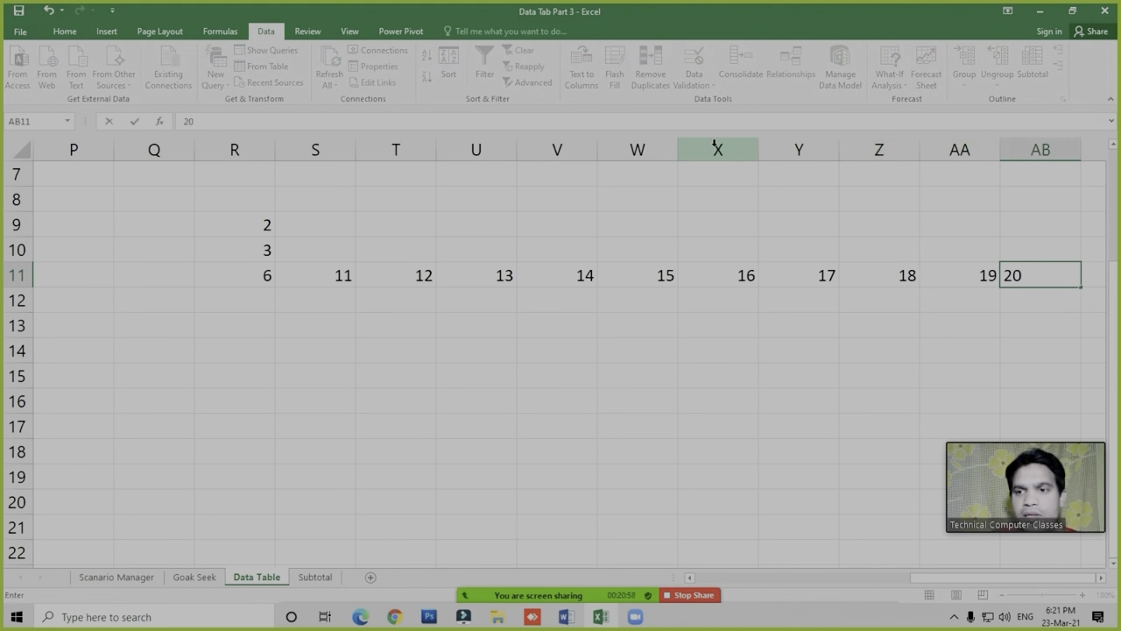
click(730, 338)
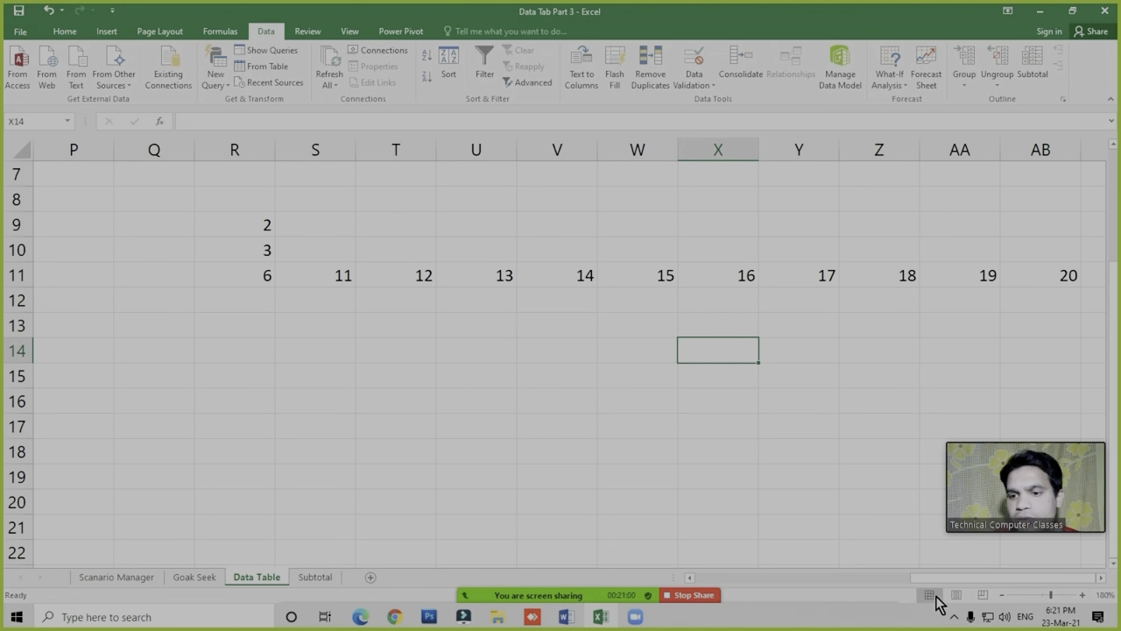
Fill R12:R20 below the formula cell with the series 2 through 10 as the table's column values
click(1001, 596)
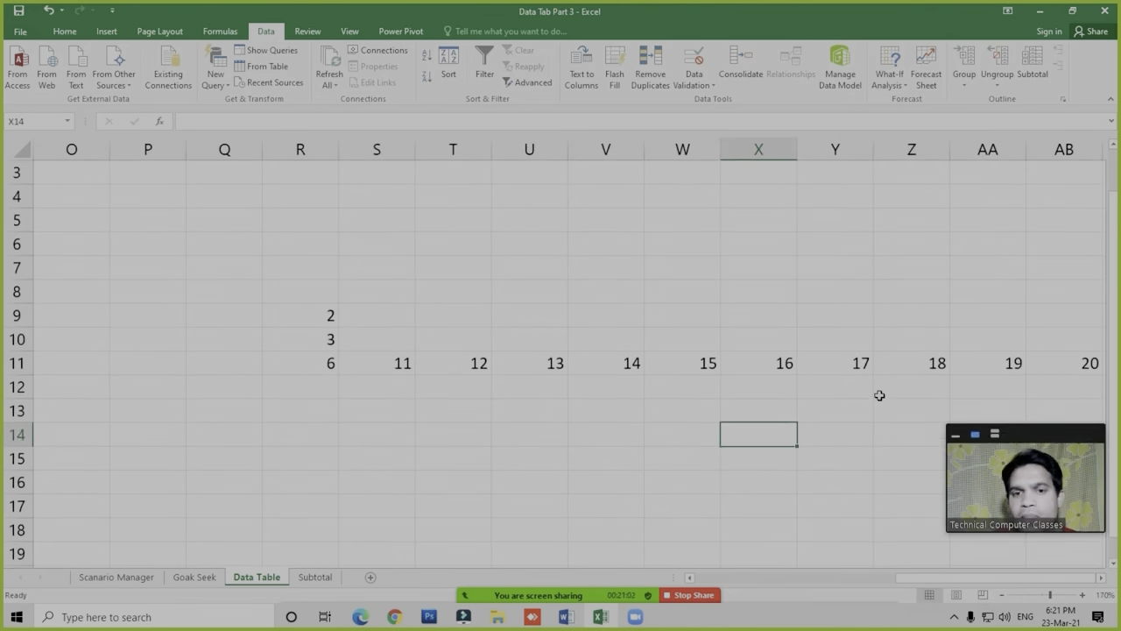
scroll(876, 399, down, 1)
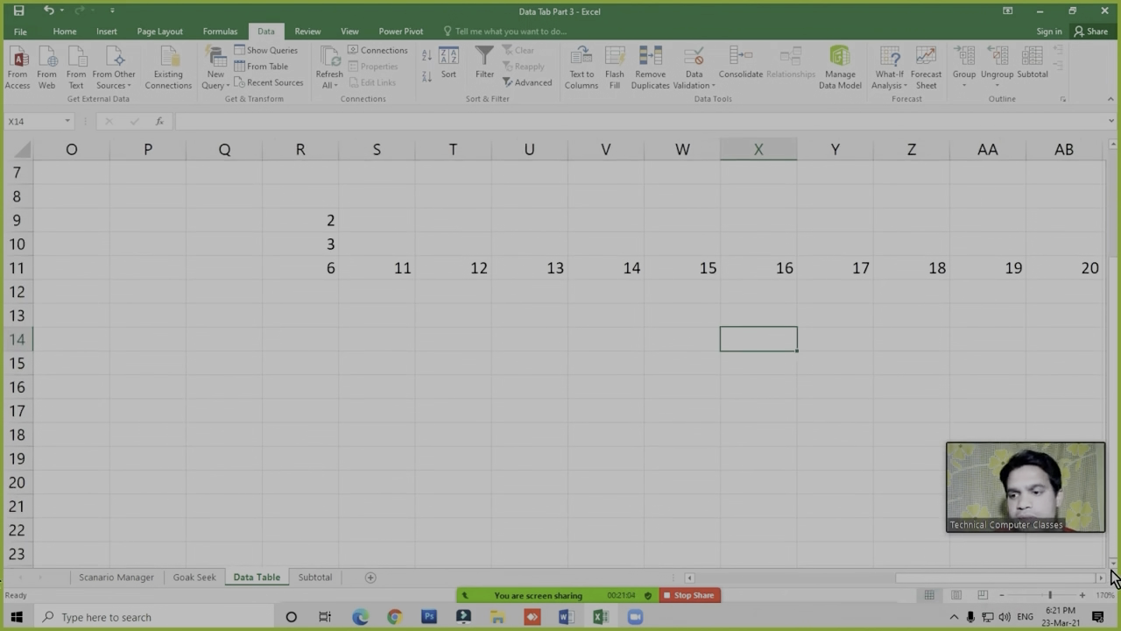
click(1100, 577)
click(1100, 577)
click(1100, 577)
click(472, 433)
click(688, 577)
click(648, 410)
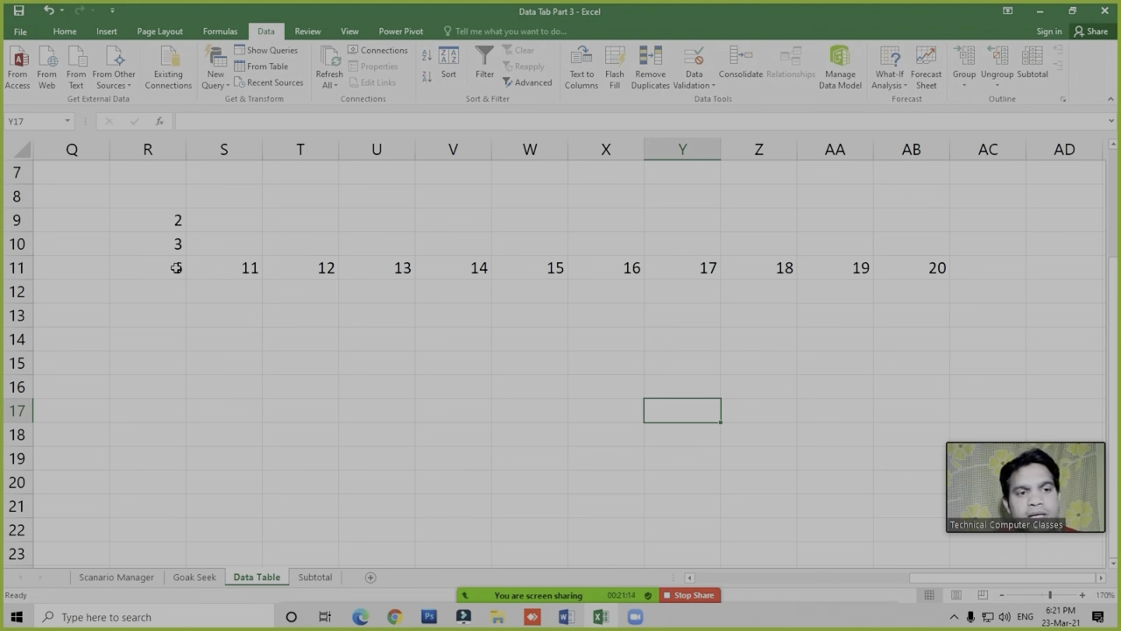
click(168, 297)
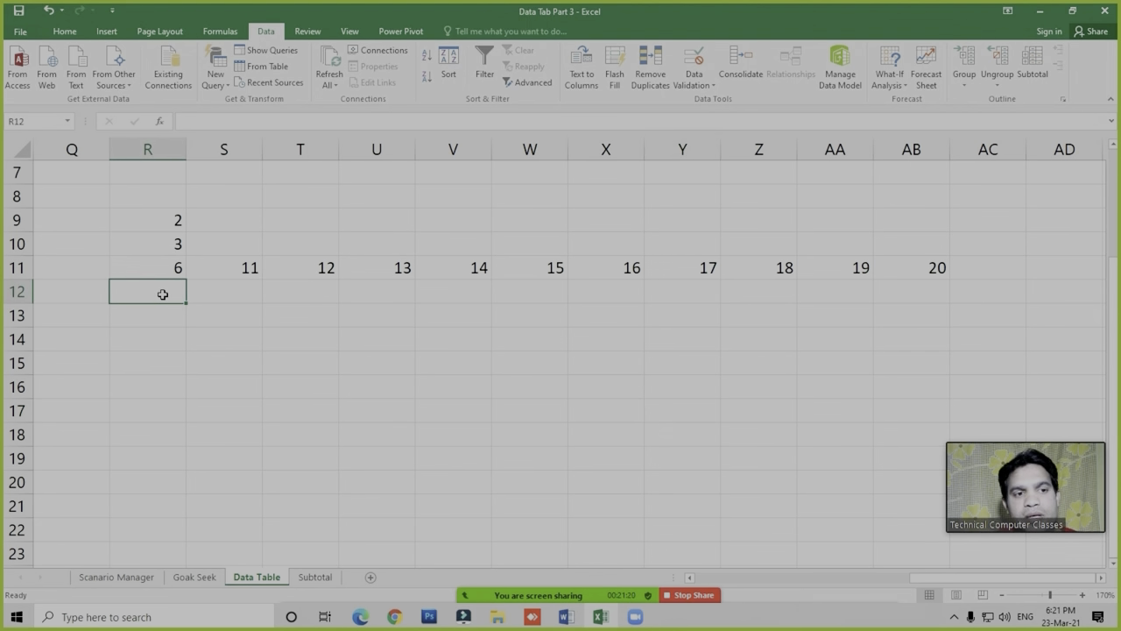
text(2)
key(Return)
text(3)
key(Return)
text(4)
key(Return)
key(Up)
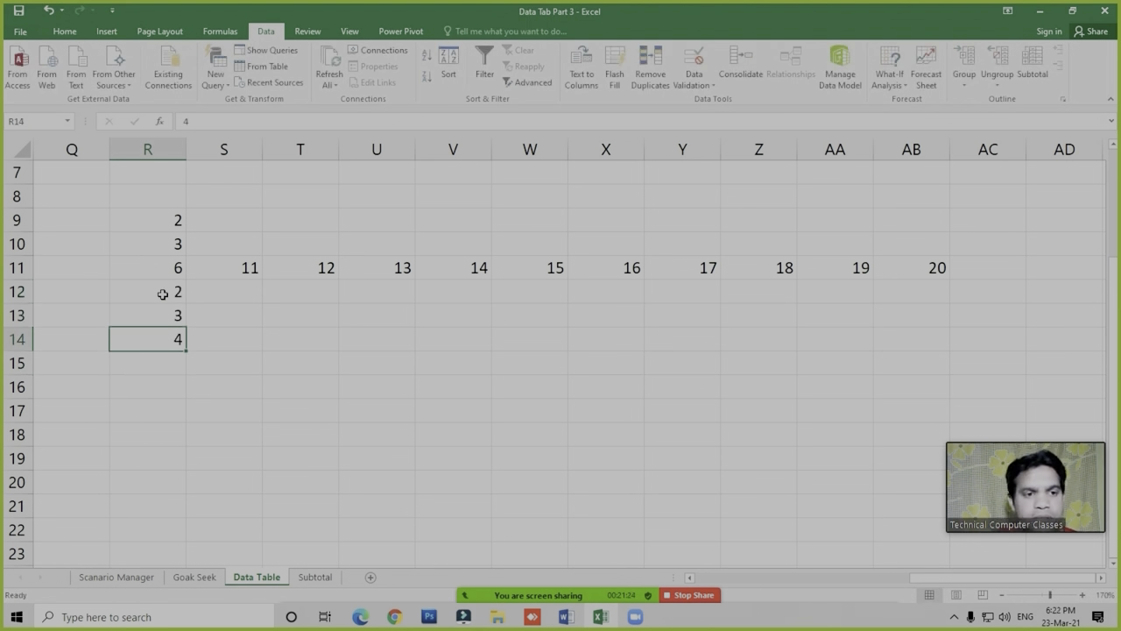
drag(145, 312, 193, 503)
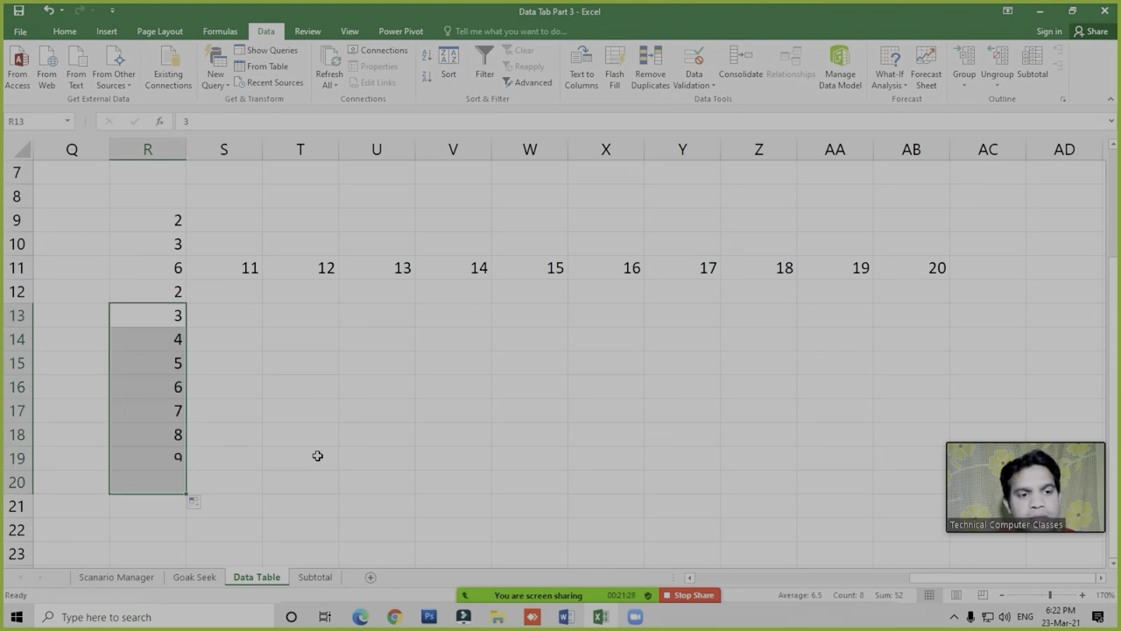
click(317, 455)
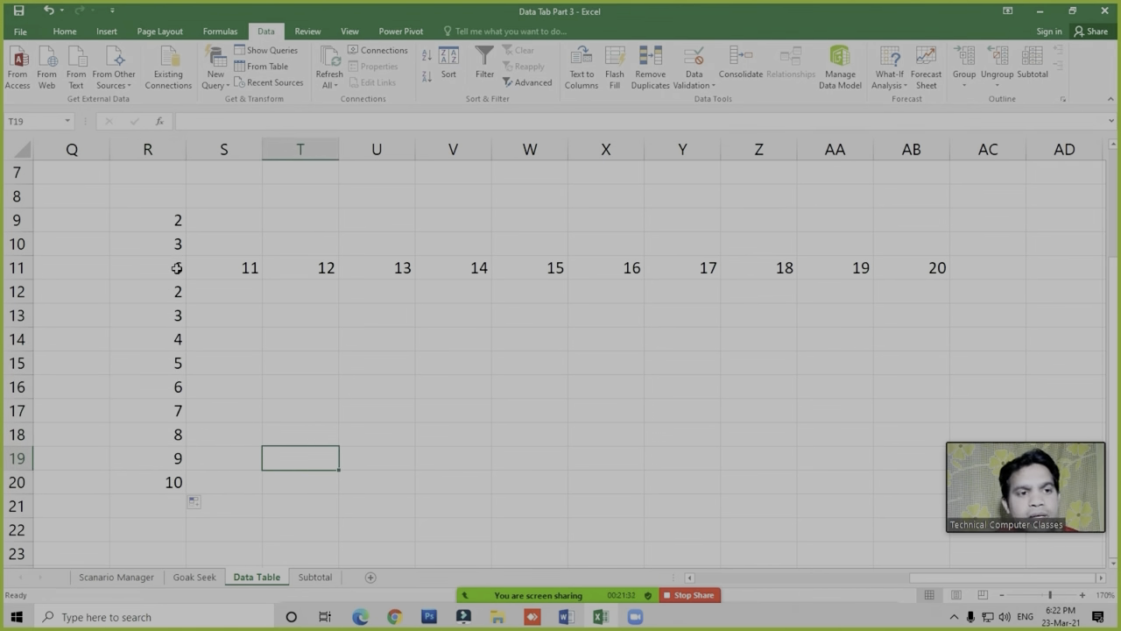
Create a two-variable data table over R11:AB20 with R9 as the row input cell and R10 as the column input cell
drag(161, 265, 915, 296)
drag(911, 338, 902, 477)
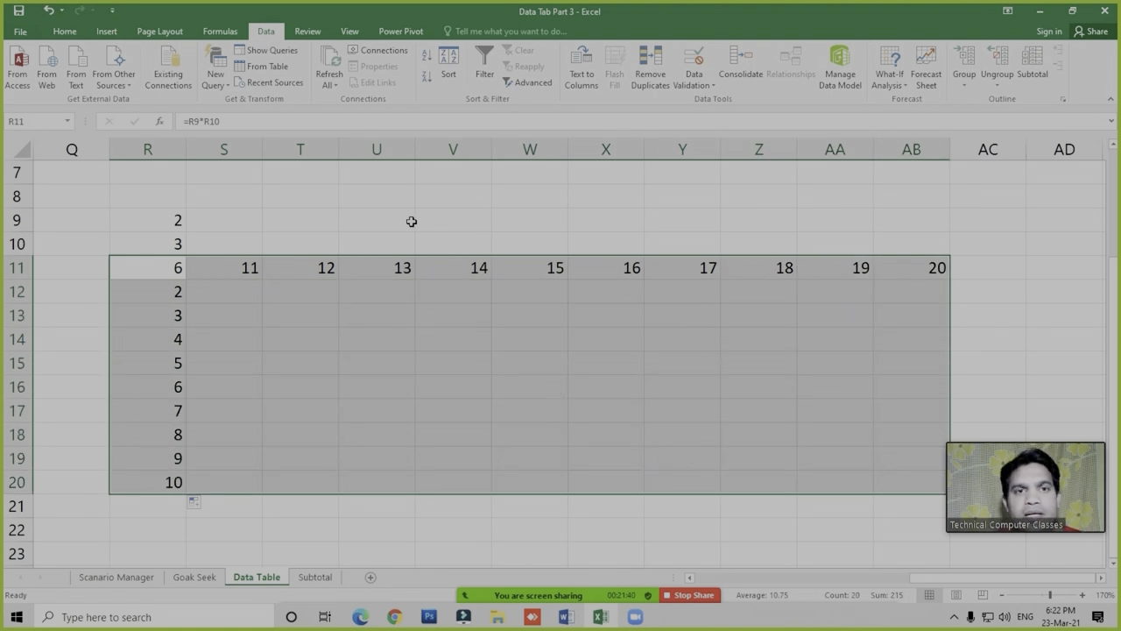
click(895, 90)
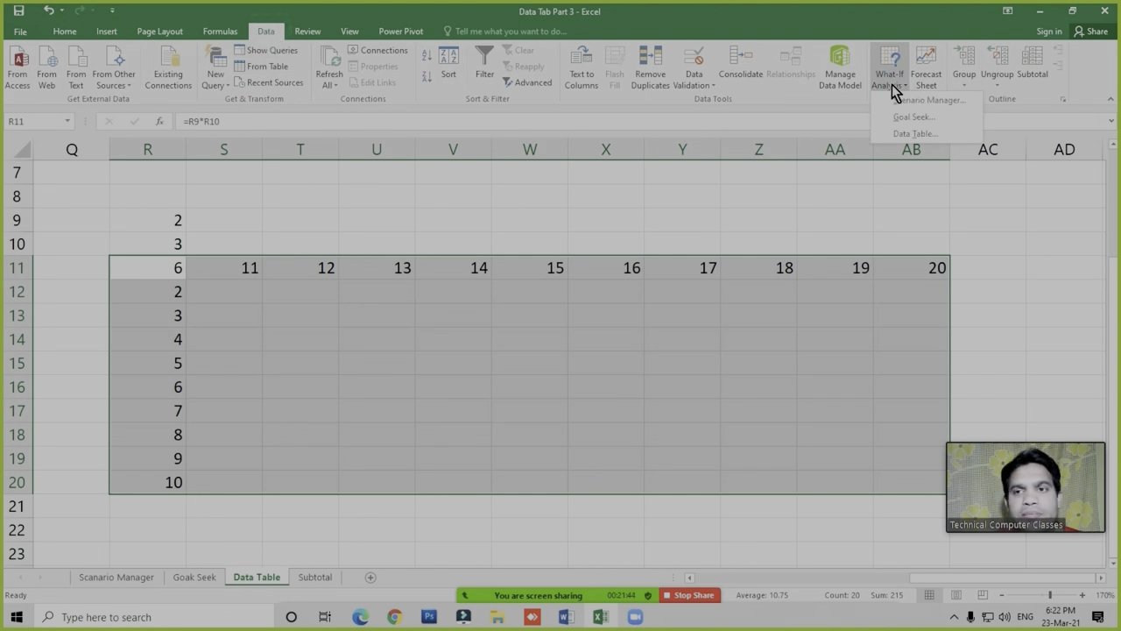
click(918, 134)
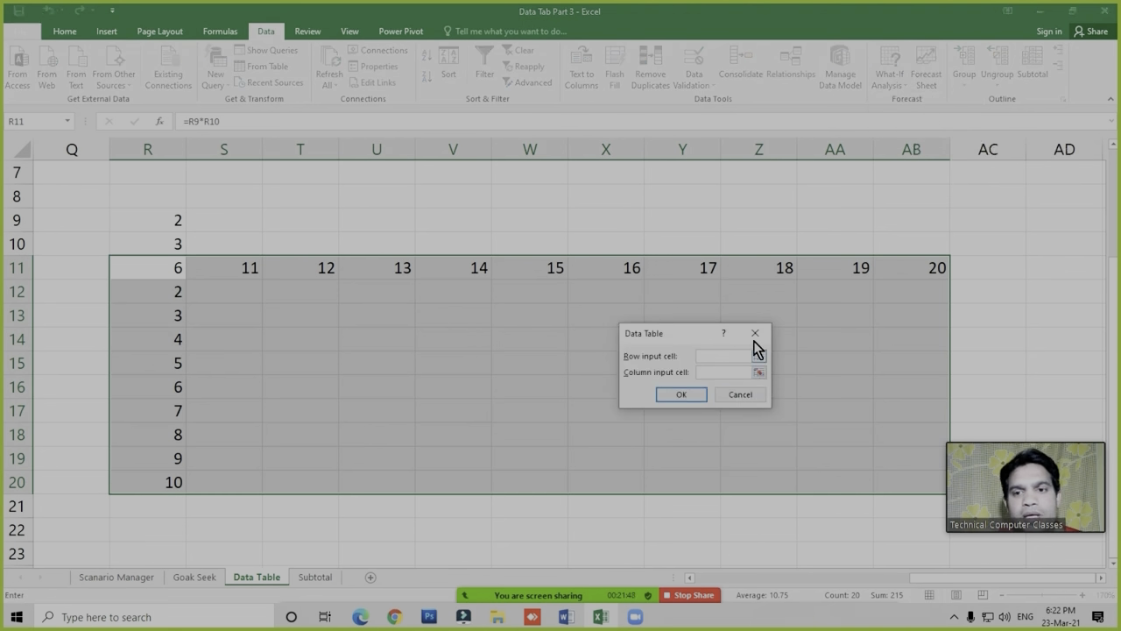
click(758, 331)
click(890, 79)
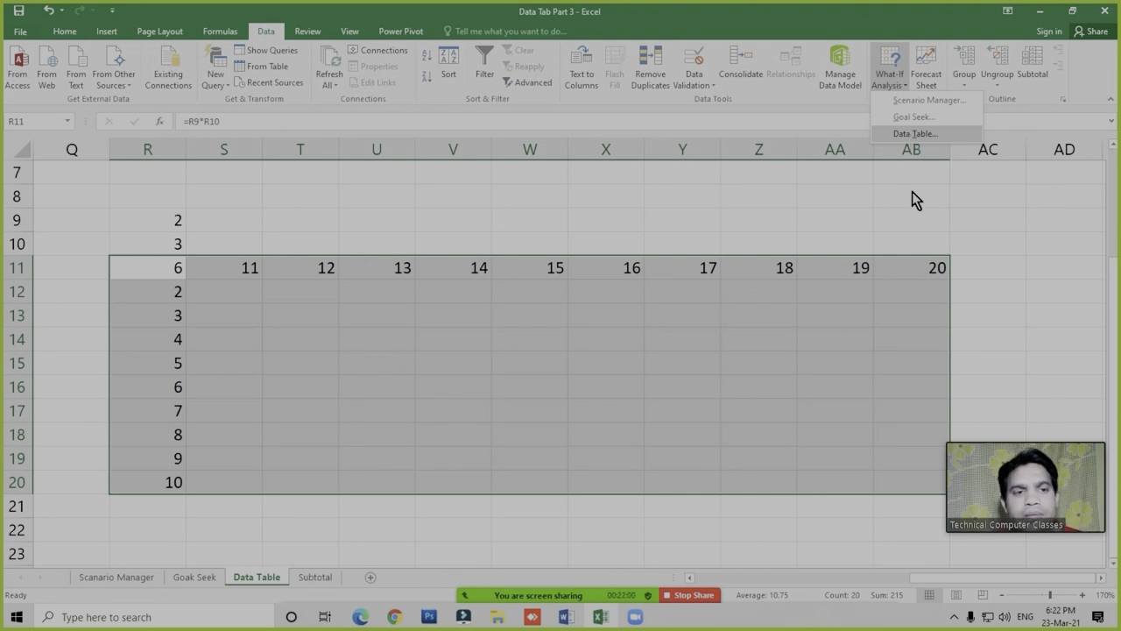
click(906, 138)
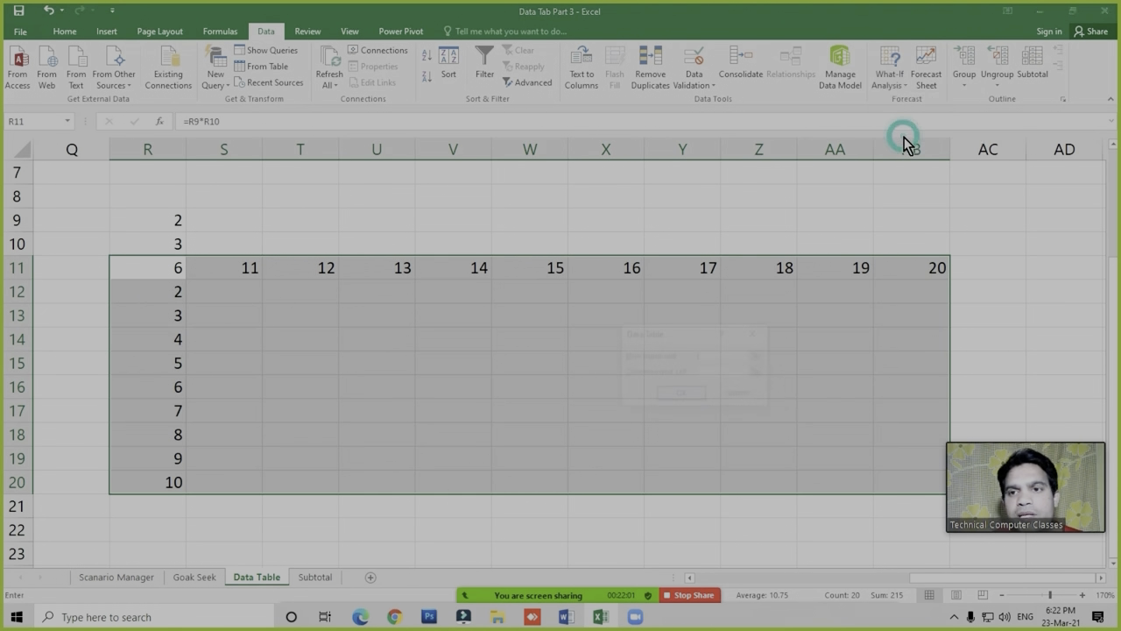
drag(652, 338, 590, 131)
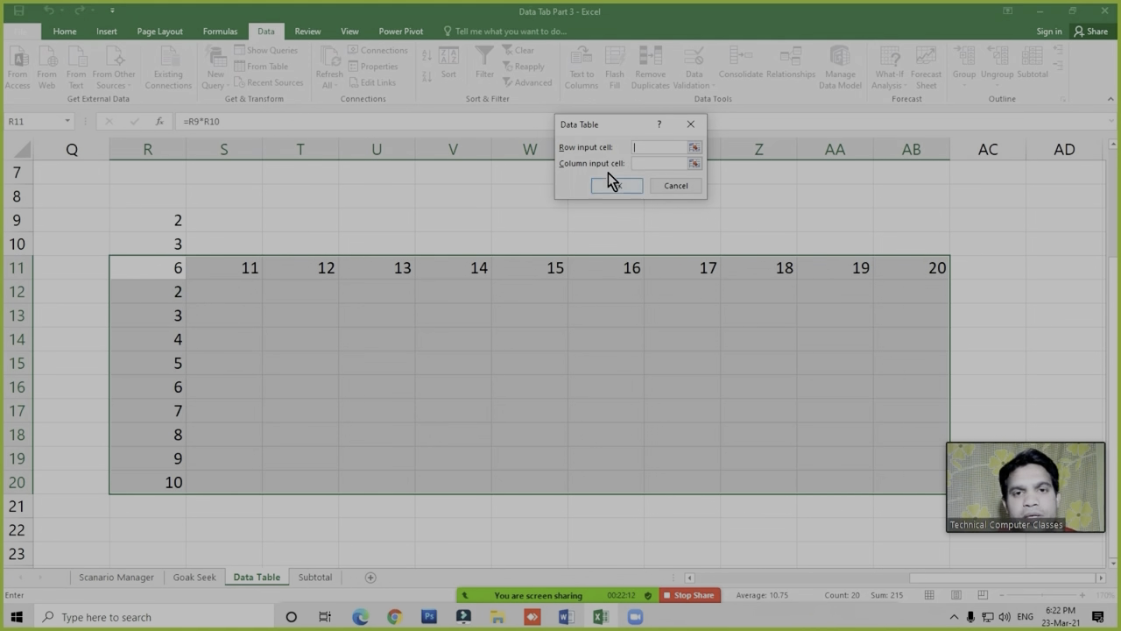
click(151, 222)
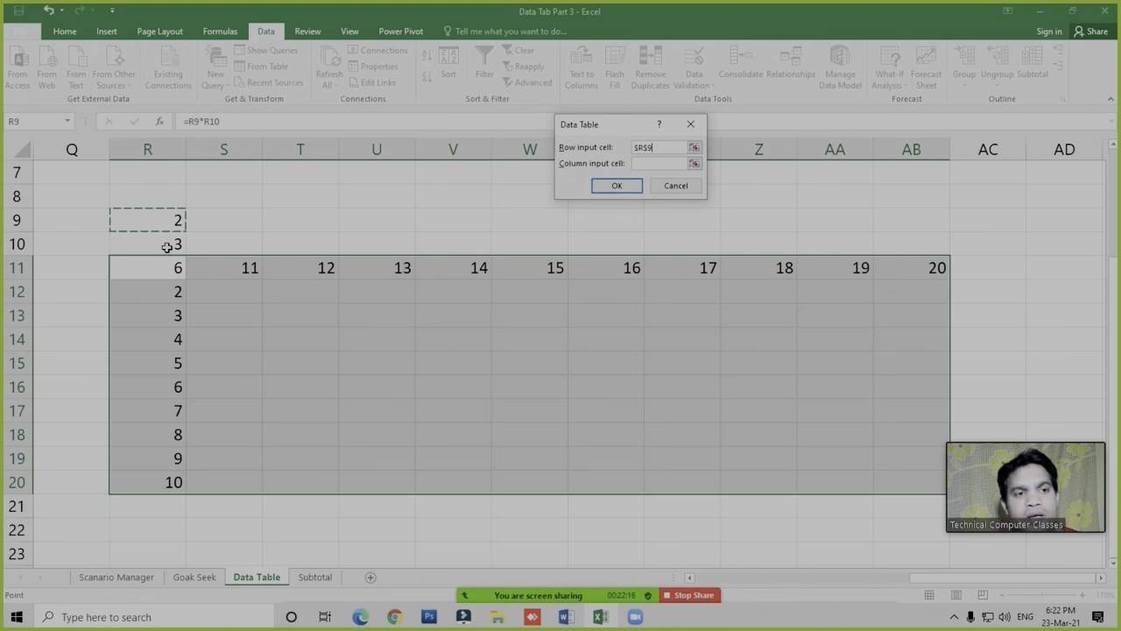
click(640, 163)
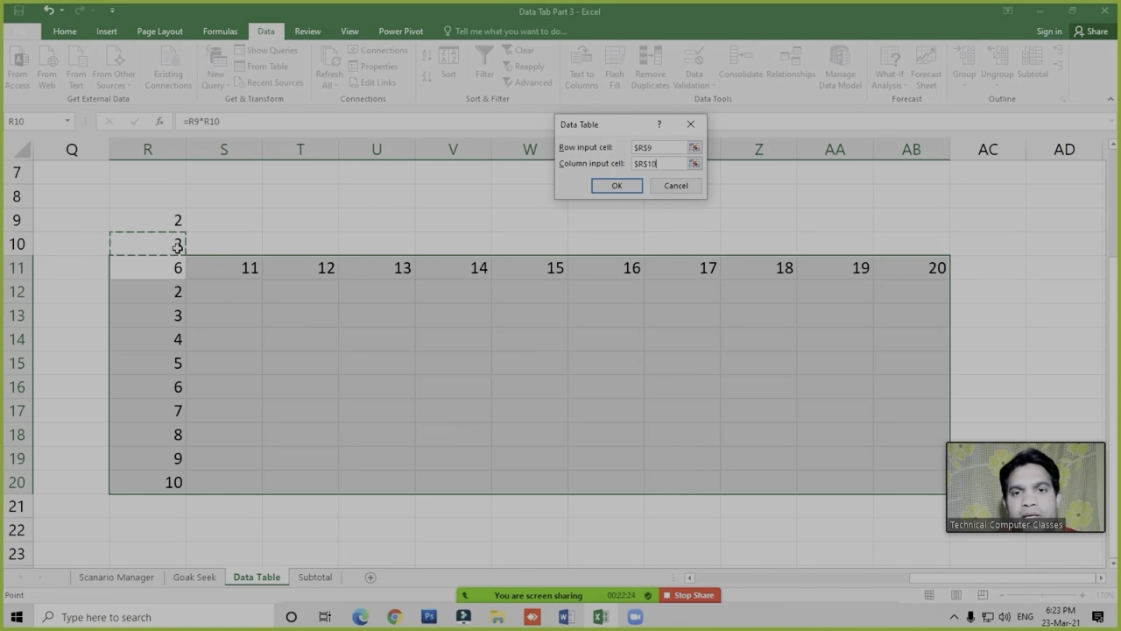
click(623, 187)
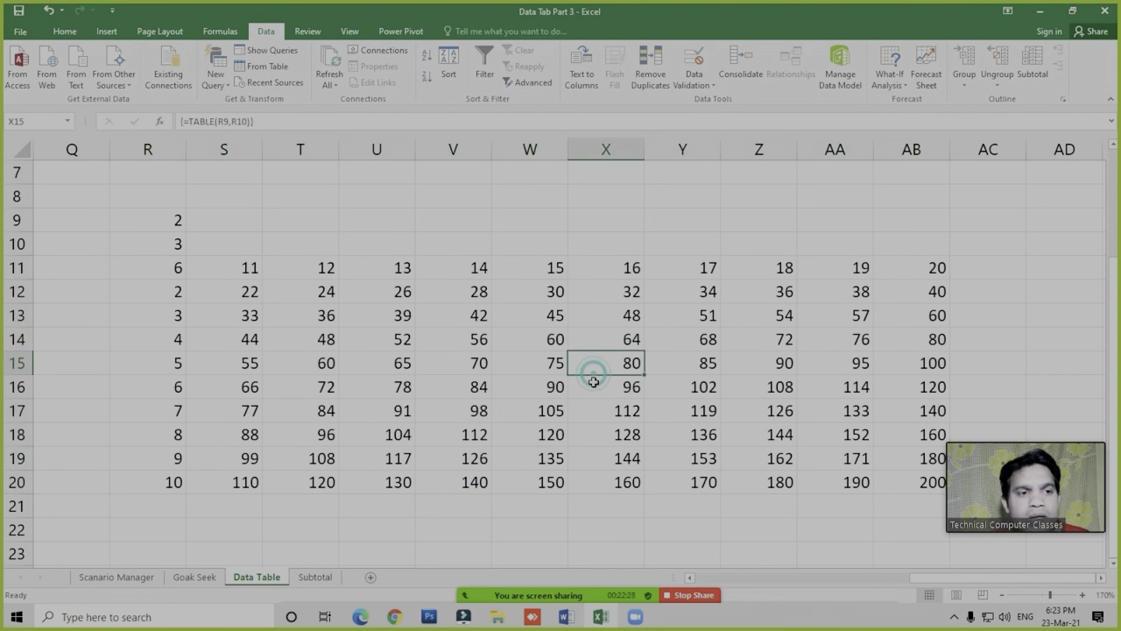
Try clearing the input cells, formula and column values in R9:R20, and undo the deletion
click(592, 370)
drag(153, 219, 156, 480)
click(151, 395)
drag(155, 220, 163, 475)
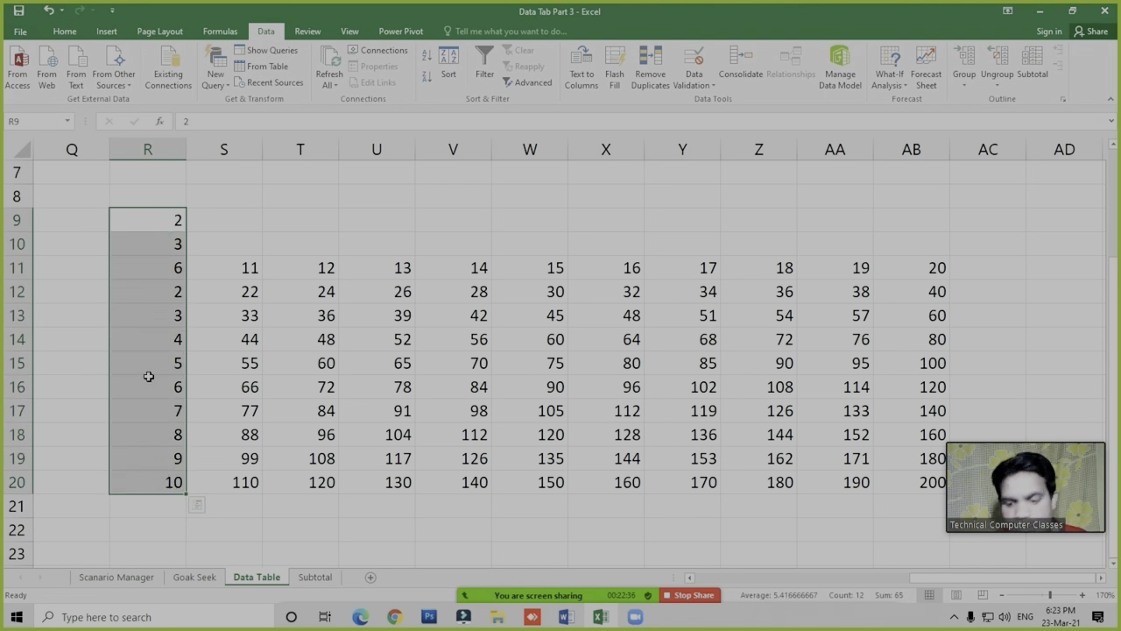
key(Delete)
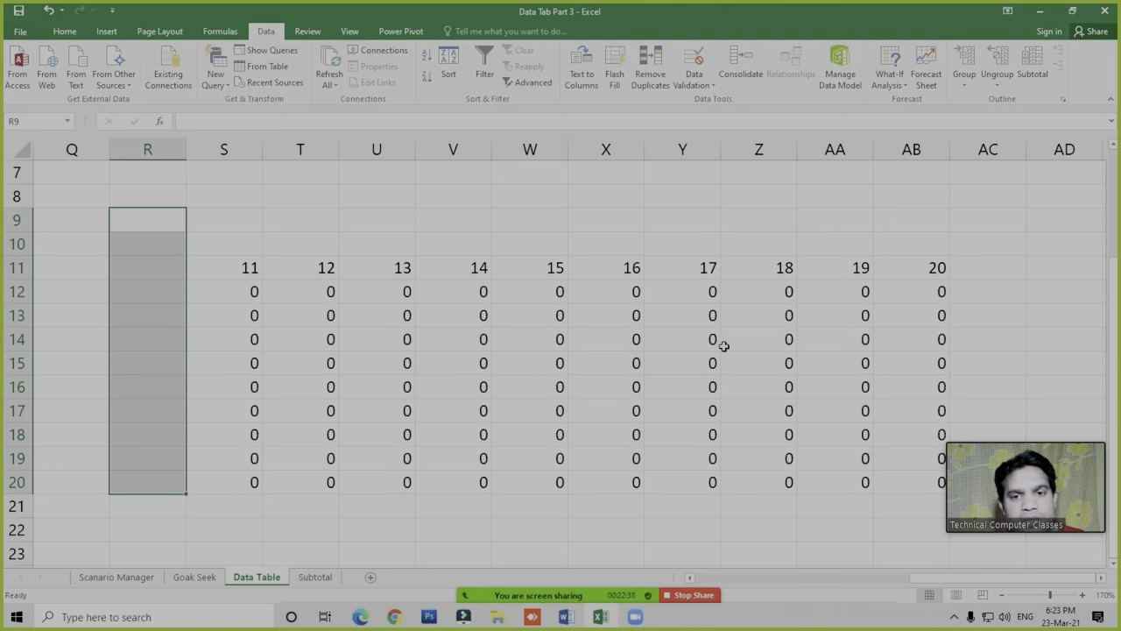
key(ctrl+z)
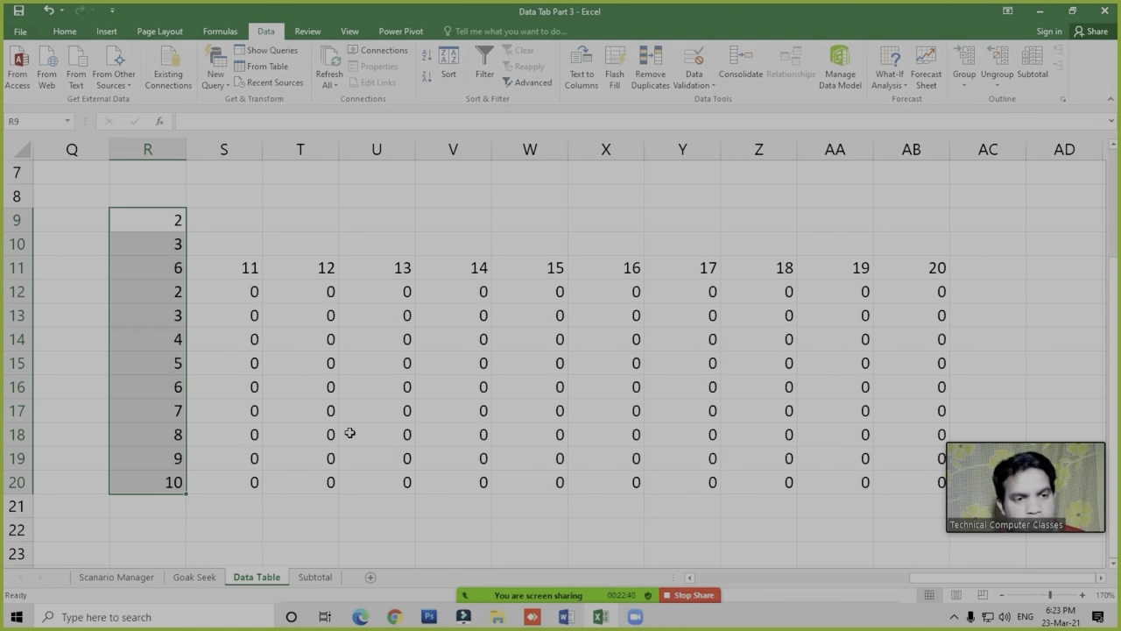
click(158, 336)
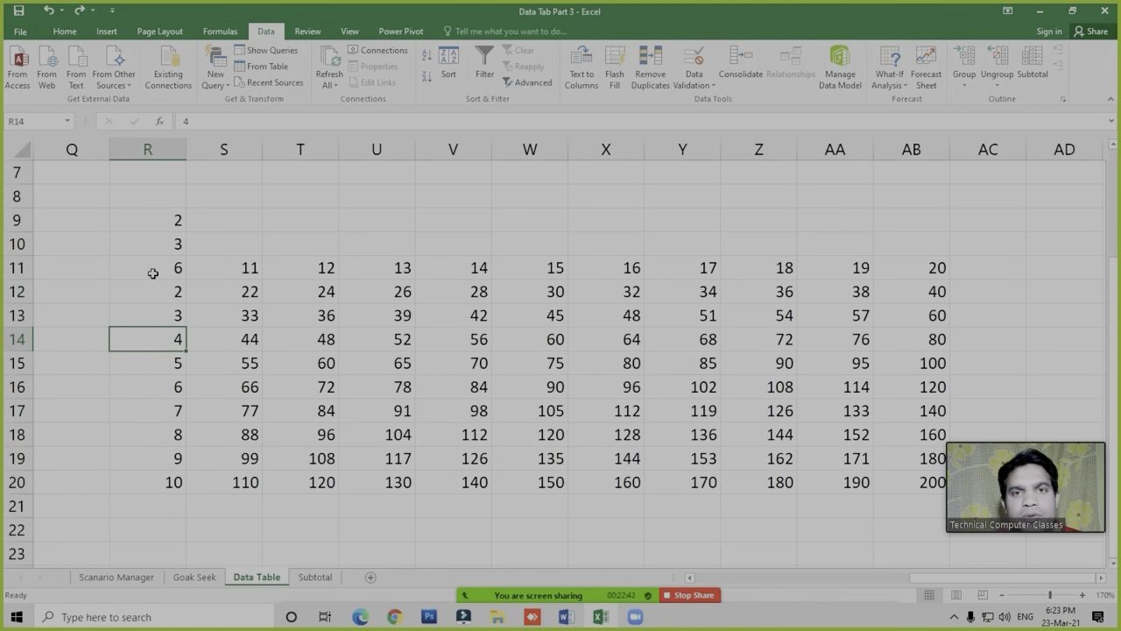
Hide column R, which holds the inputs, formula and column values
click(66, 32)
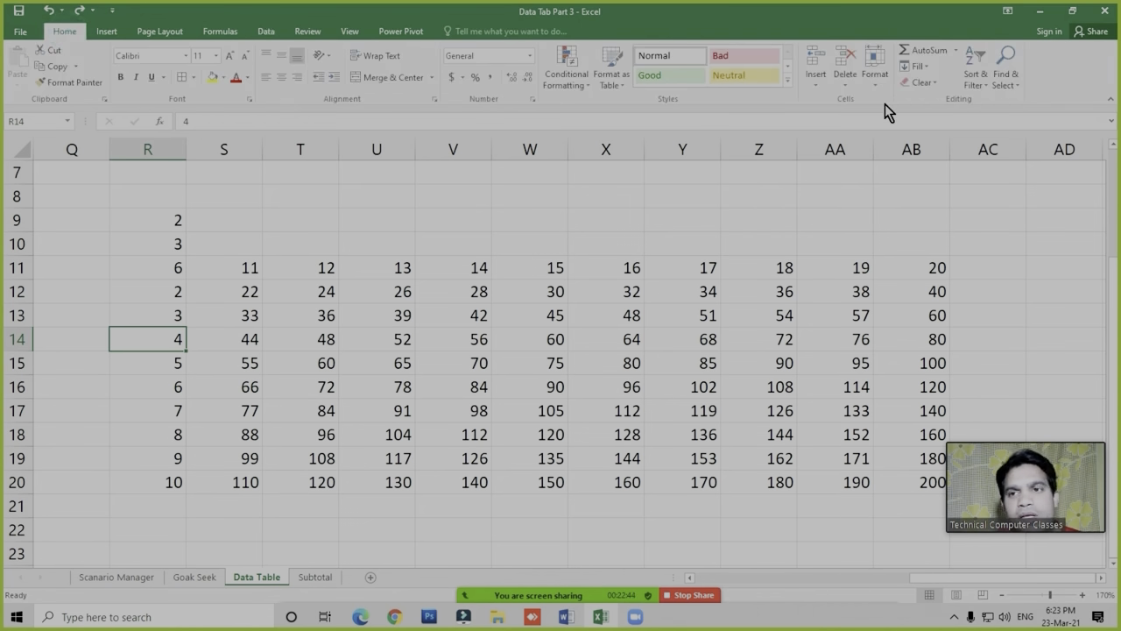
click(875, 70)
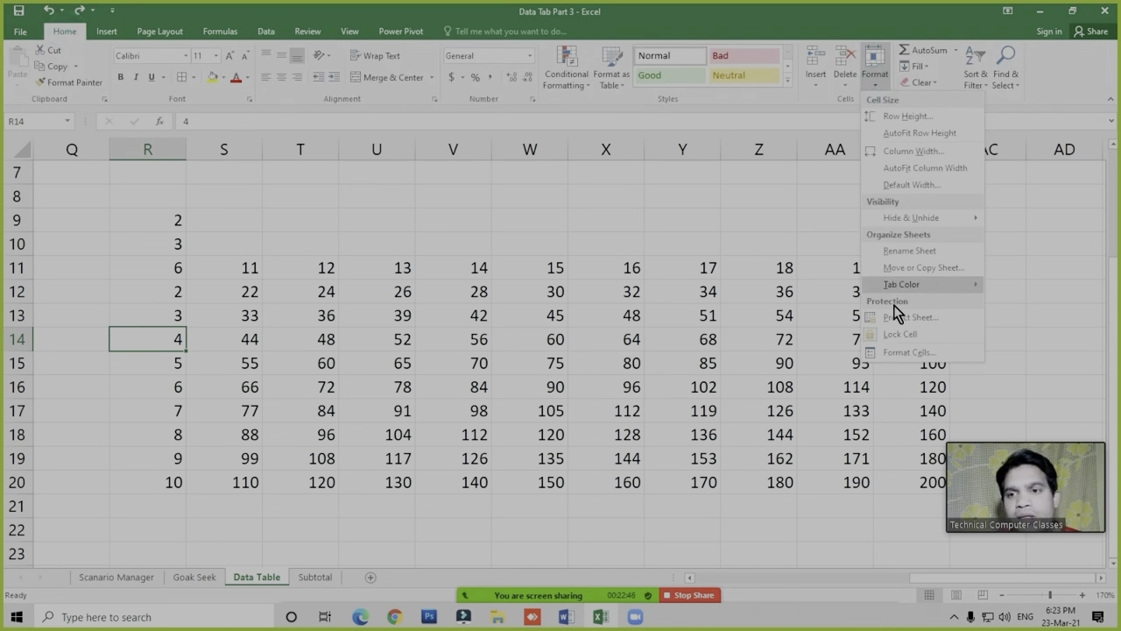
mouse_move(926, 226)
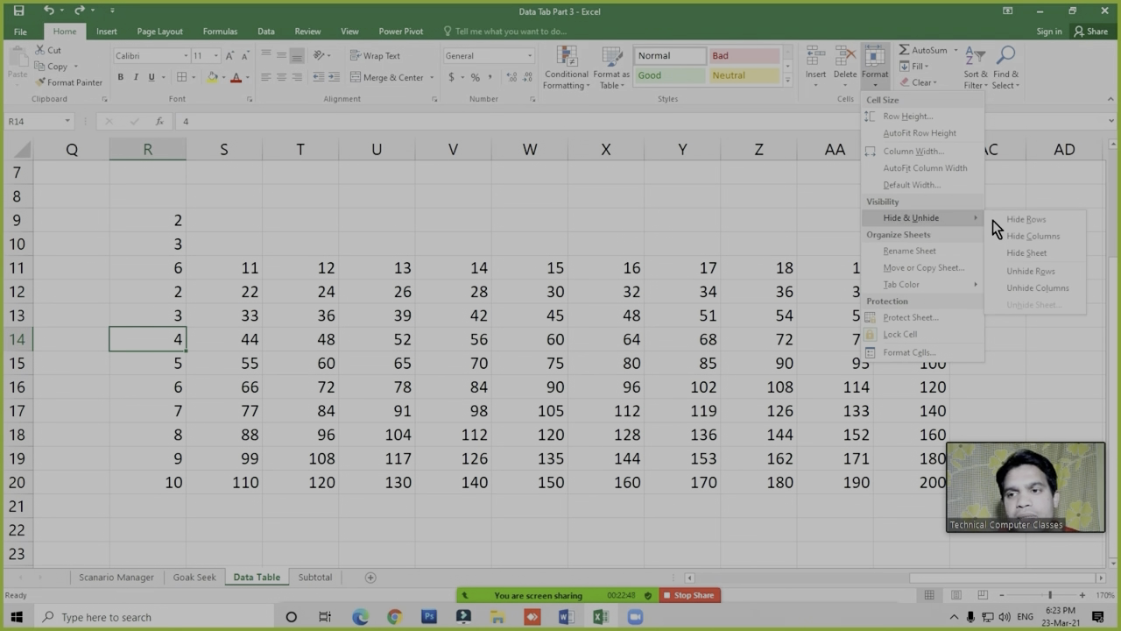
click(1034, 237)
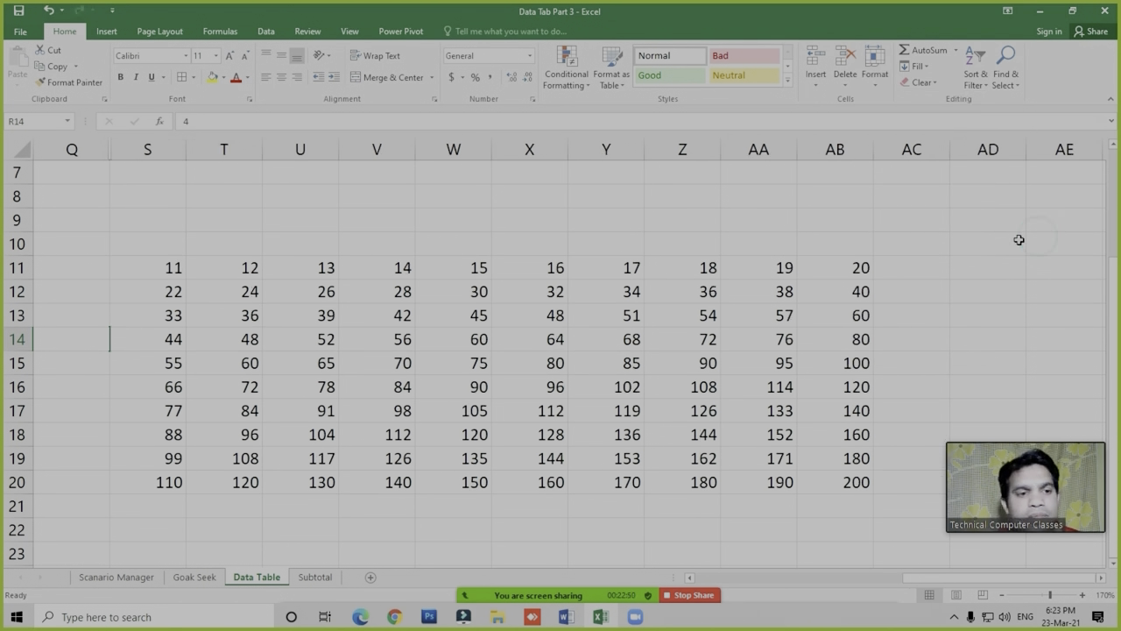
Apply all borders to the table range S11:AB20 and autofit its column widths
click(315, 384)
drag(155, 262, 850, 466)
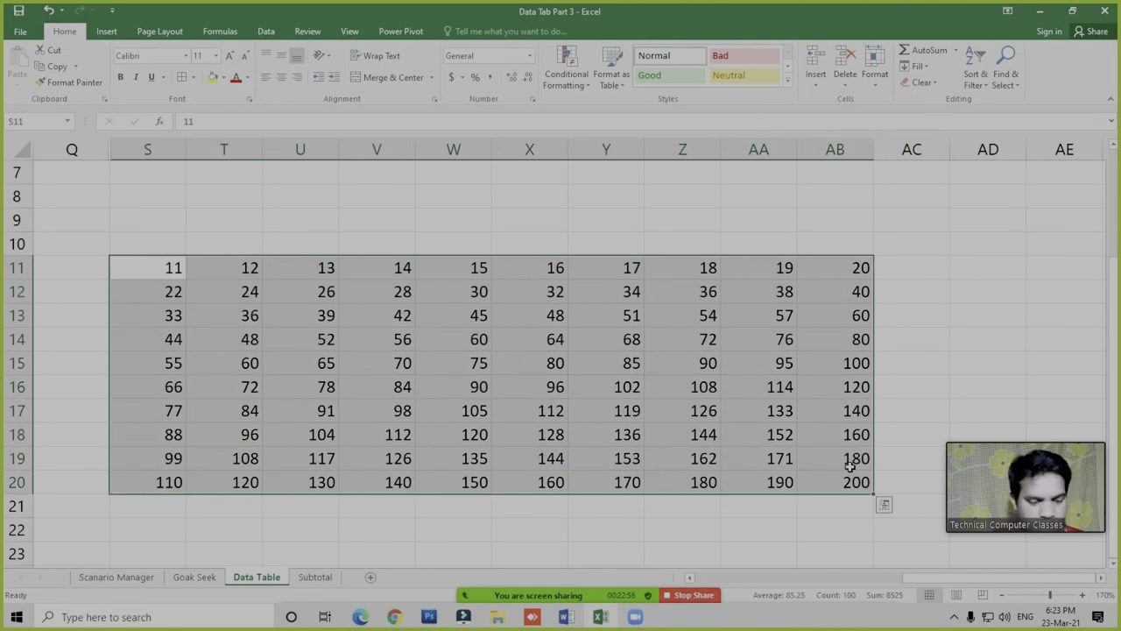
key(alt+h)
key(b)
key(a)
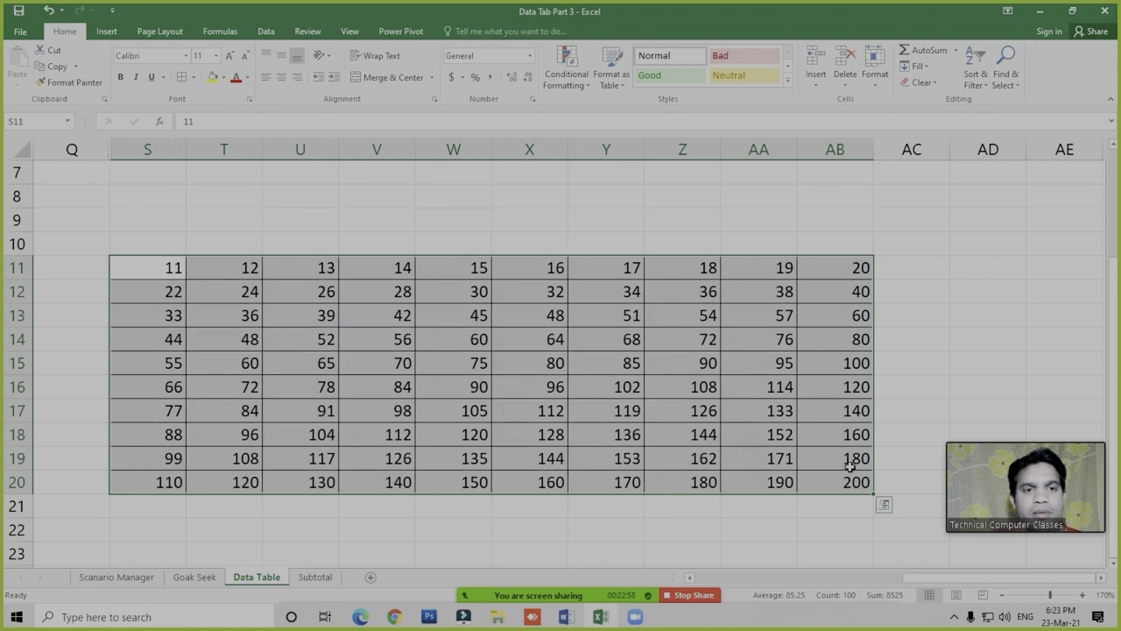
key(alt+h)
key(o)
key(i)
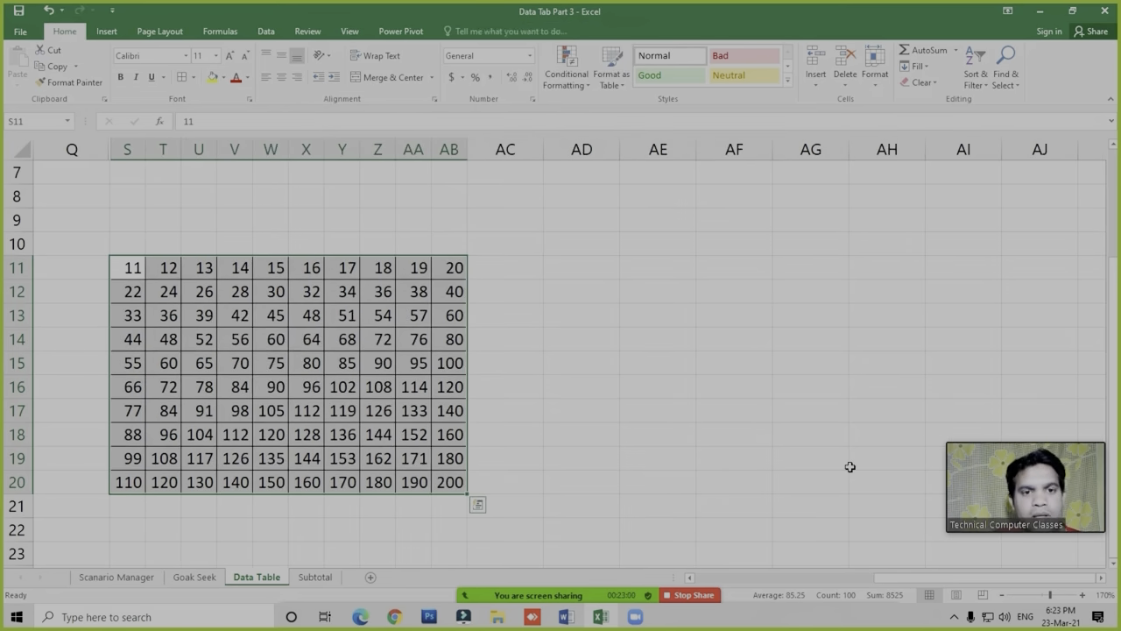
Replace the table's row values in S11:AA11 with the numbers 2 through 10
click(168, 488)
click(131, 269)
text(2)
key(Tab)
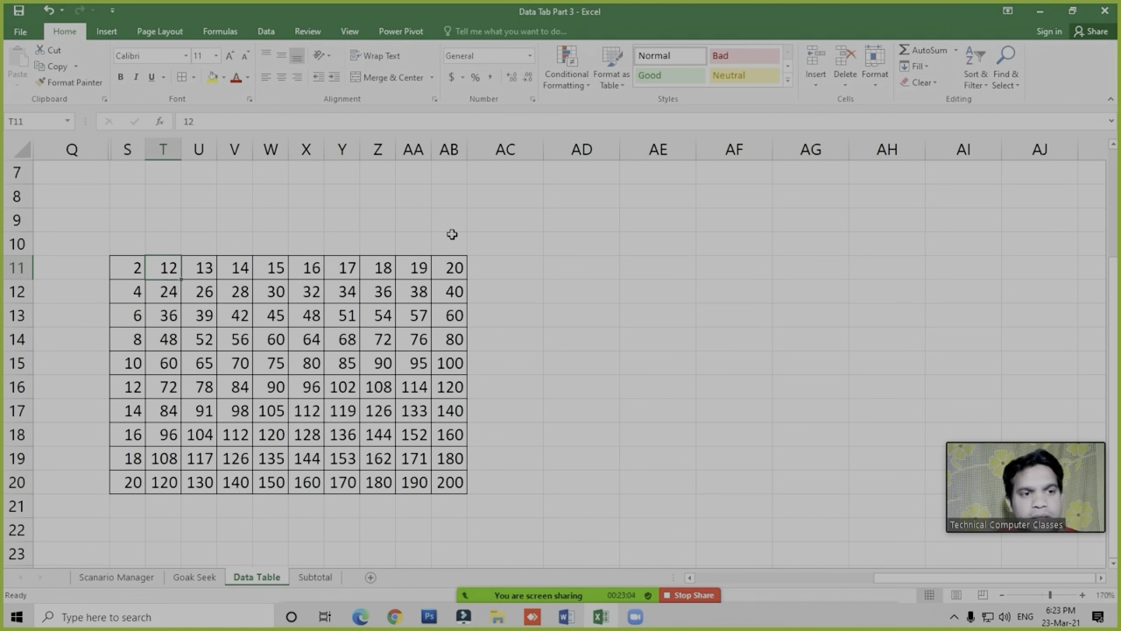
text(3)
key(Tab)
text(4)
key(Tab)
text(5)
key(Tab)
text(6)
key(Tab)
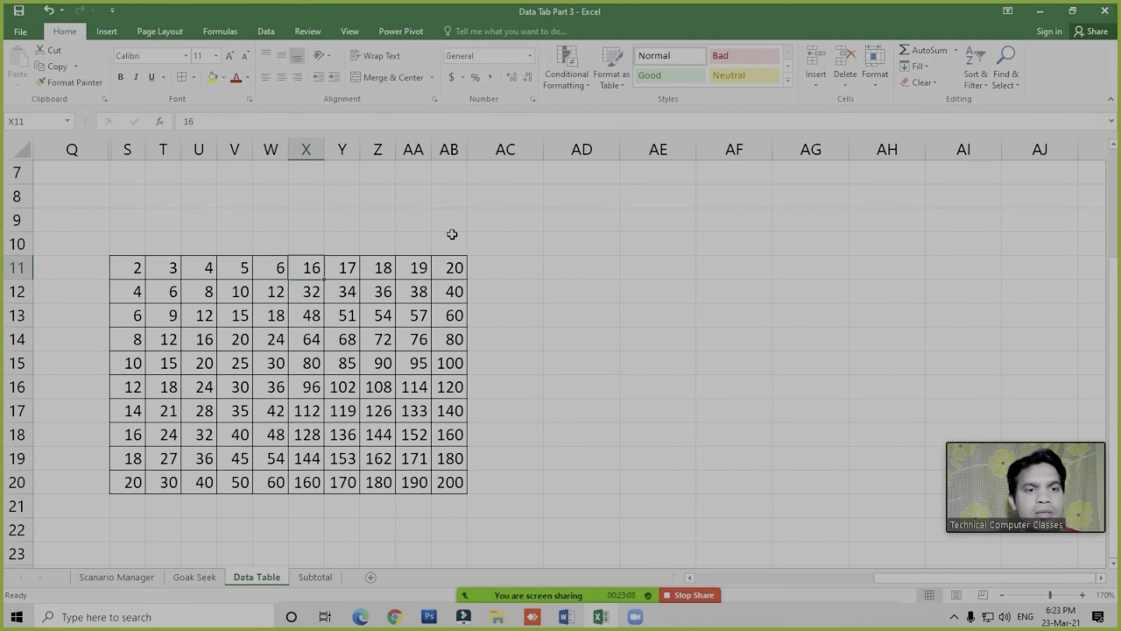
text(7)
key(Tab)
text(8)
key(Tab)
text(9)
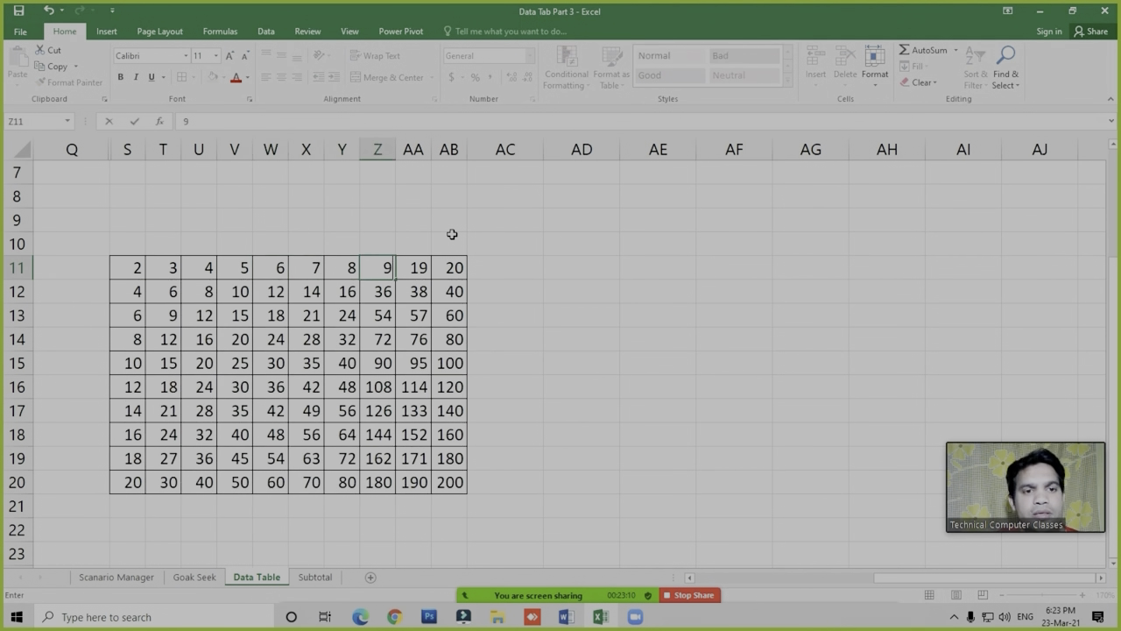
key(Tab)
text(10)
key(Return)
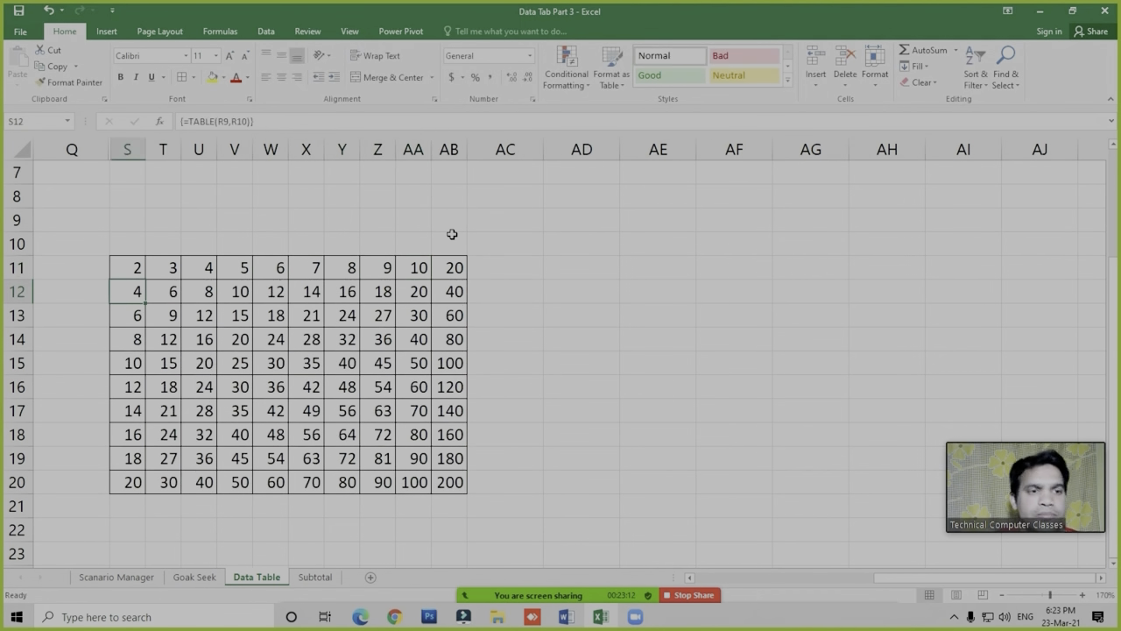
Undo the replacement of the table's row values in S11:AA11
click(229, 263)
drag(132, 265, 442, 481)
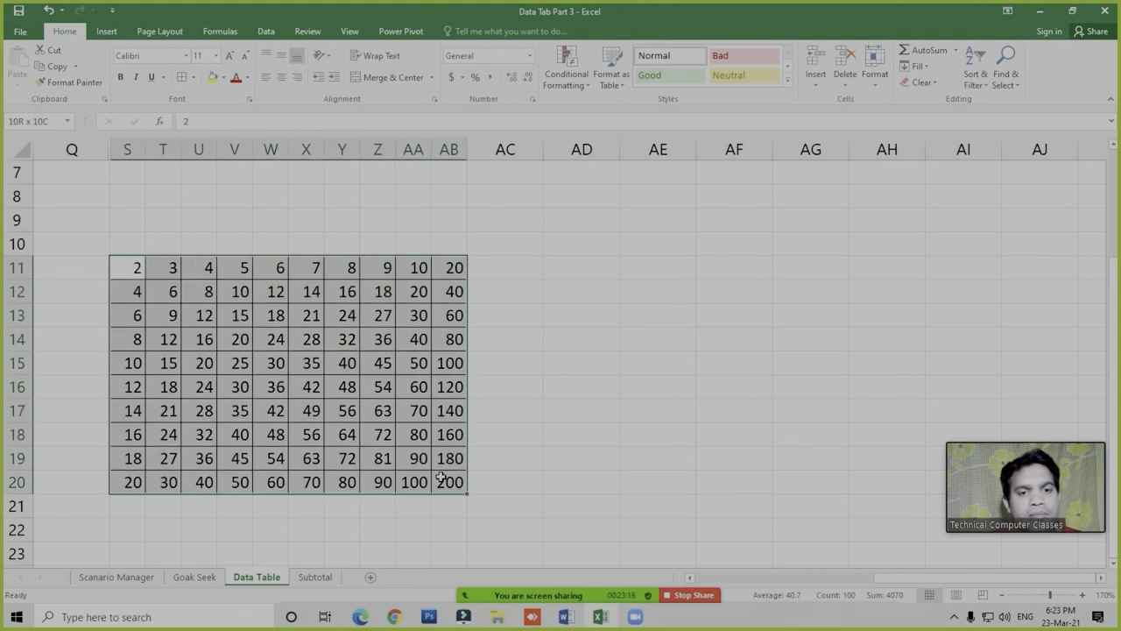
click(136, 262)
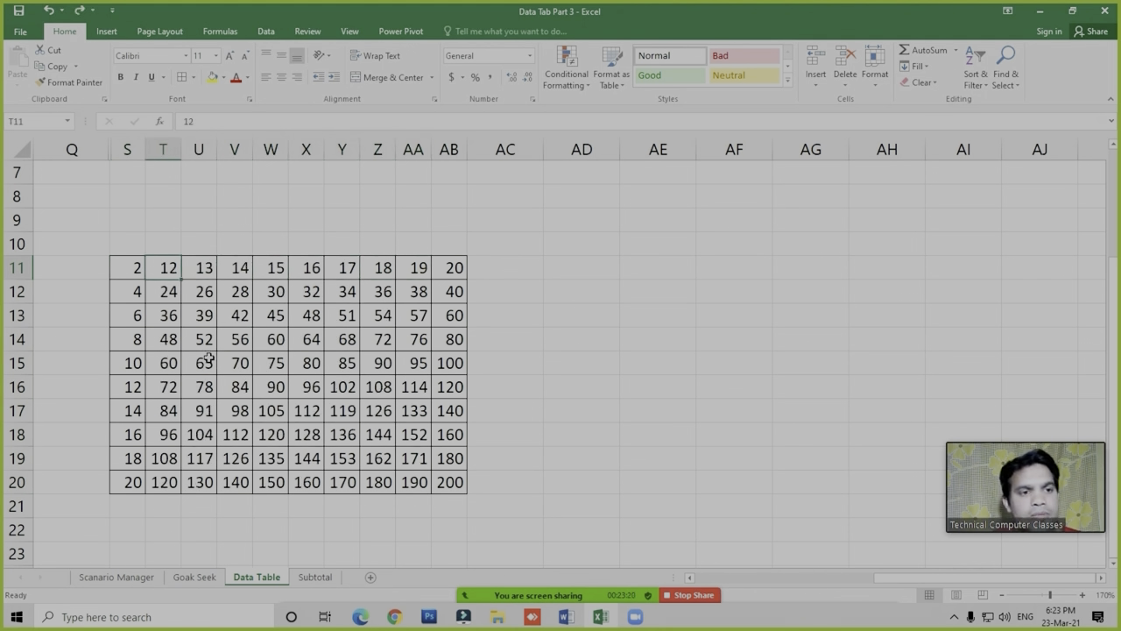
click(495, 340)
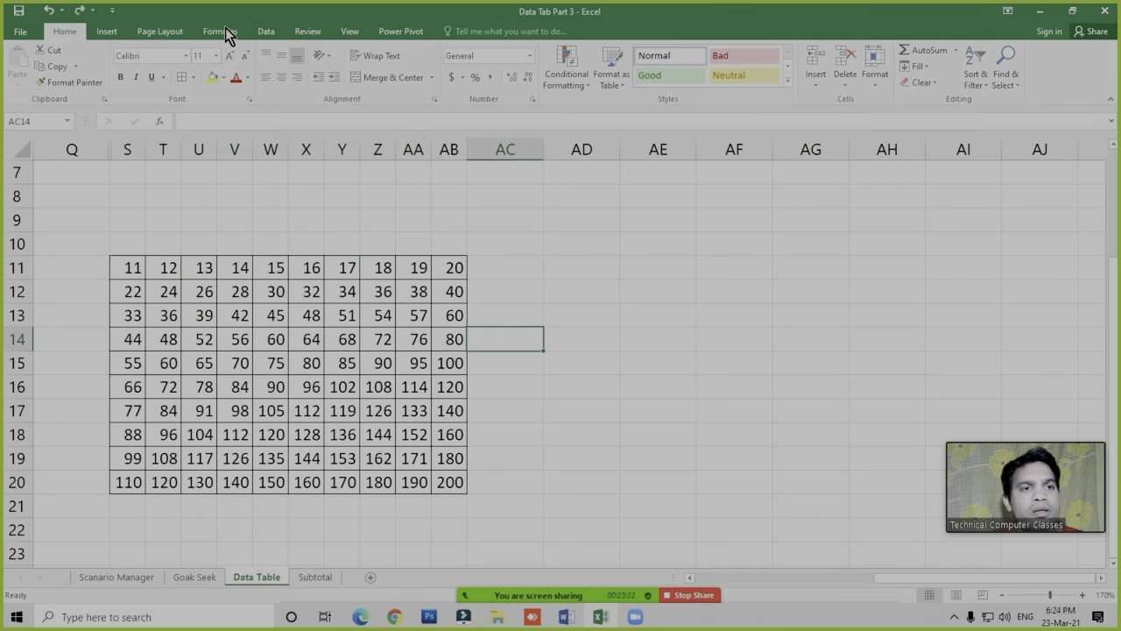
click(265, 31)
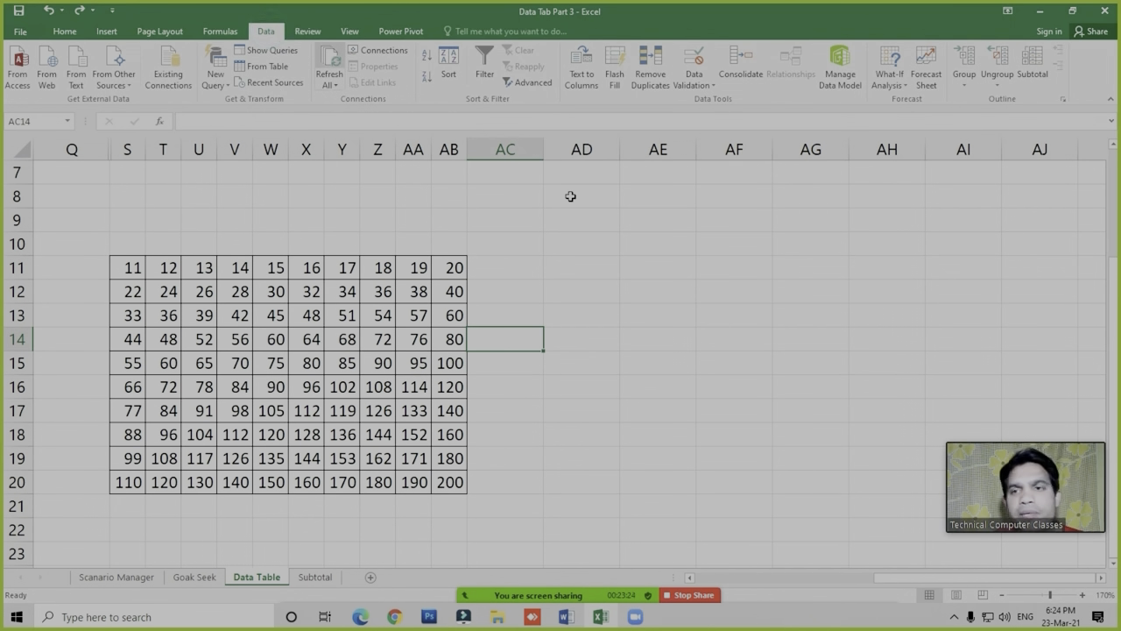
click(888, 79)
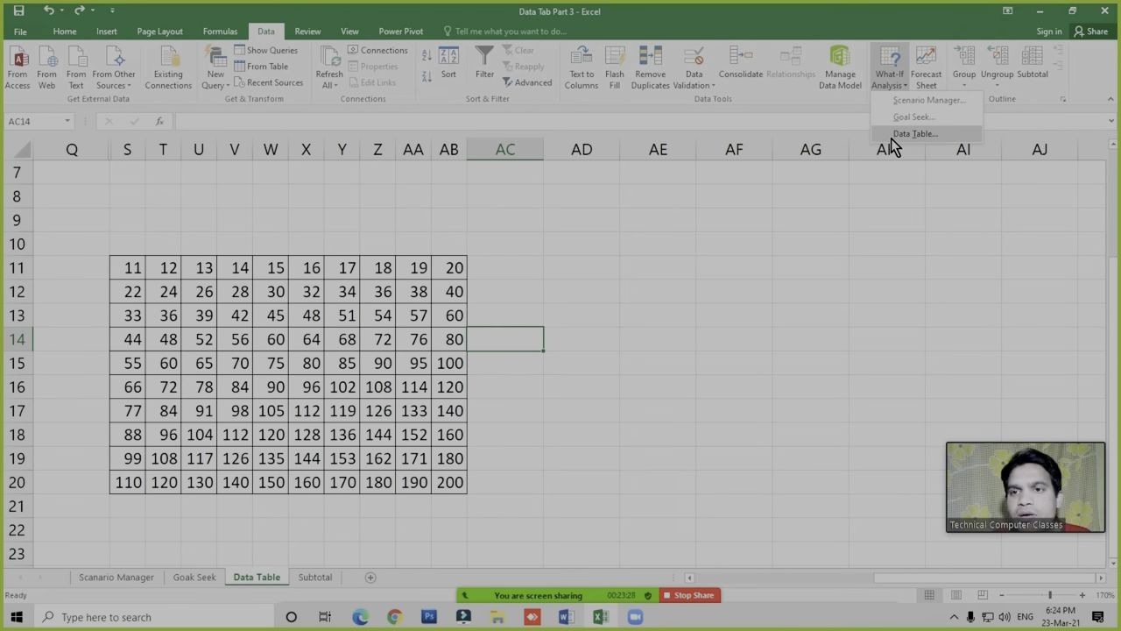
click(719, 290)
click(562, 295)
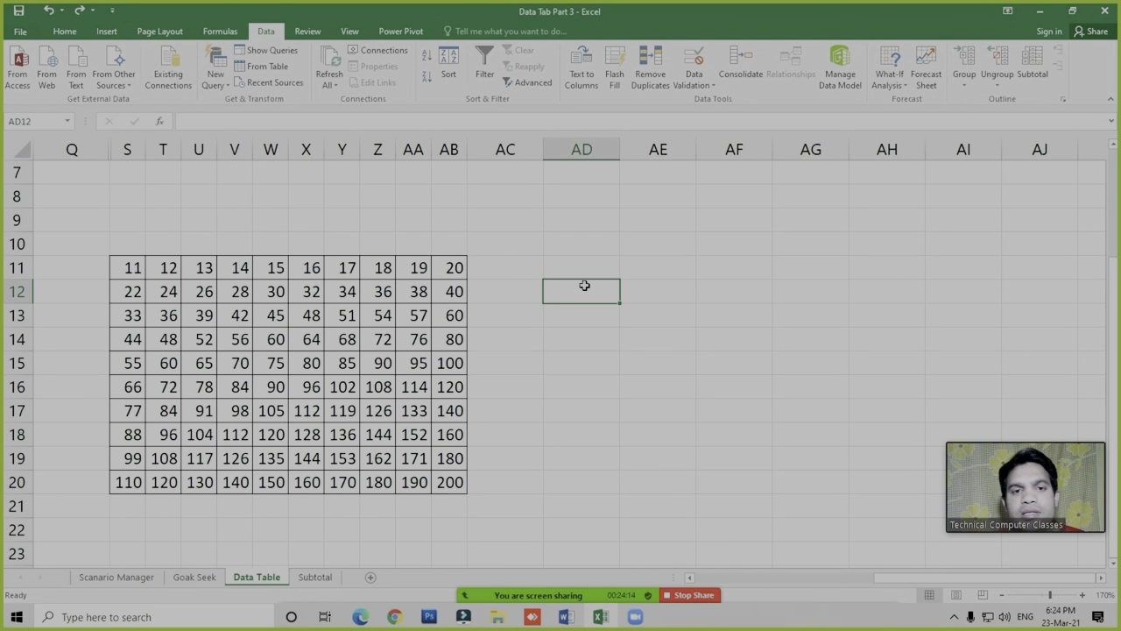
click(569, 357)
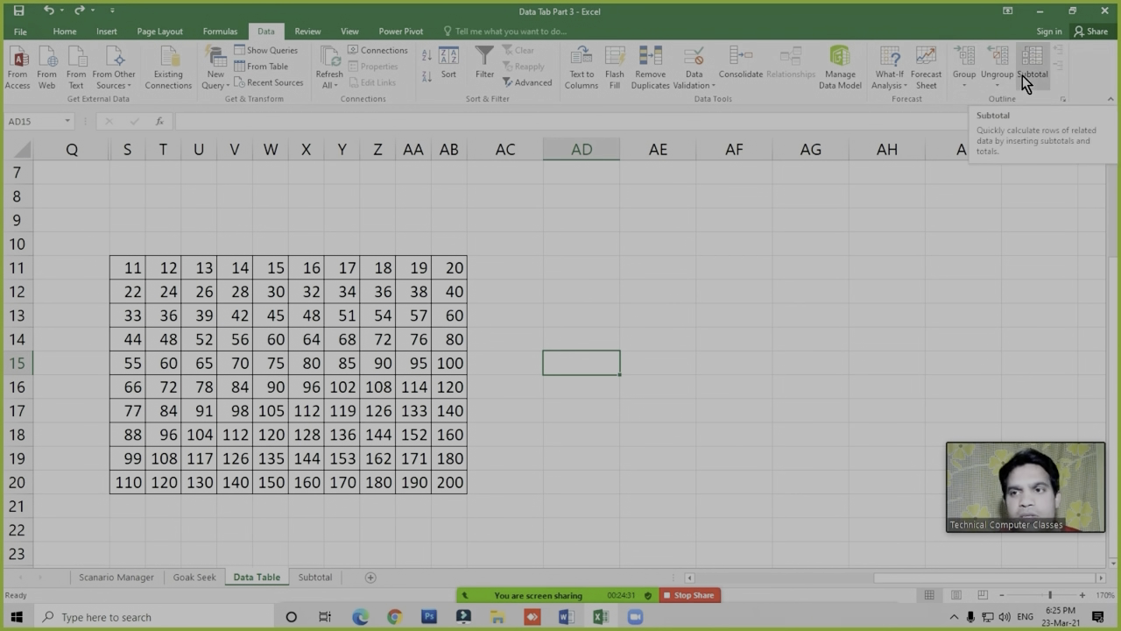
Switch to the Subtotal sheet and select the first date cell, A2, in its product stock table
click(318, 578)
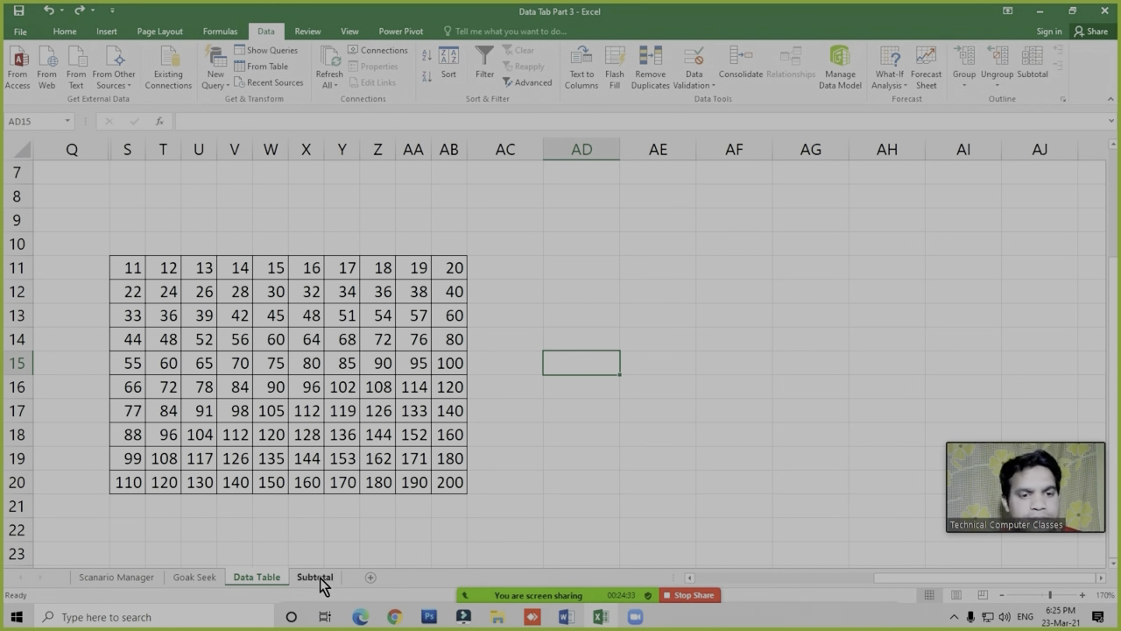
click(399, 361)
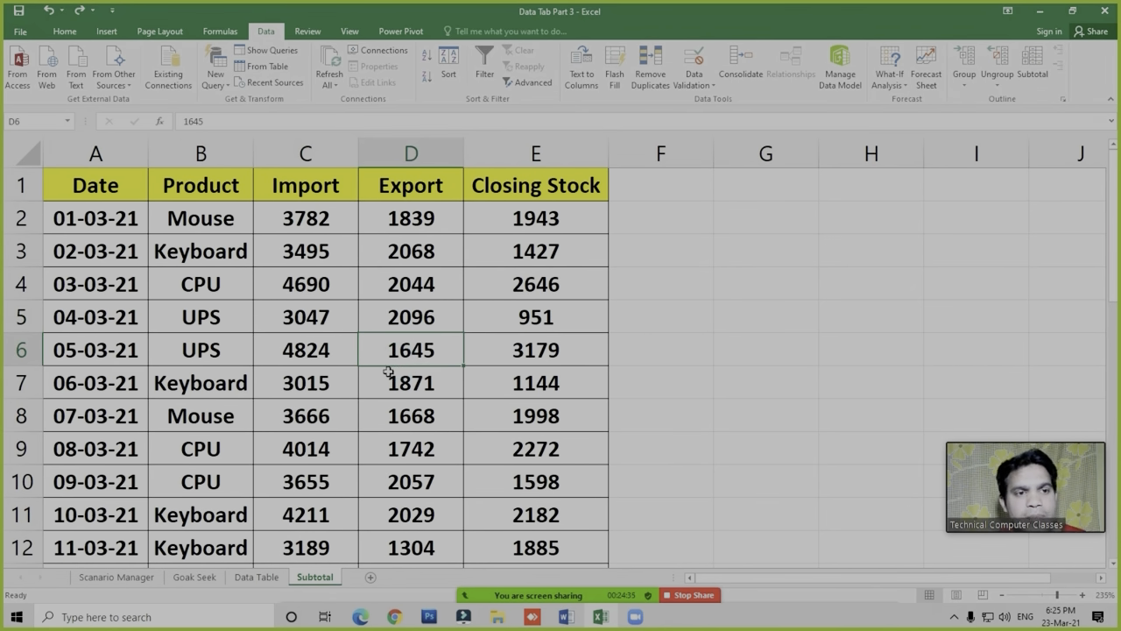
click(306, 347)
click(112, 261)
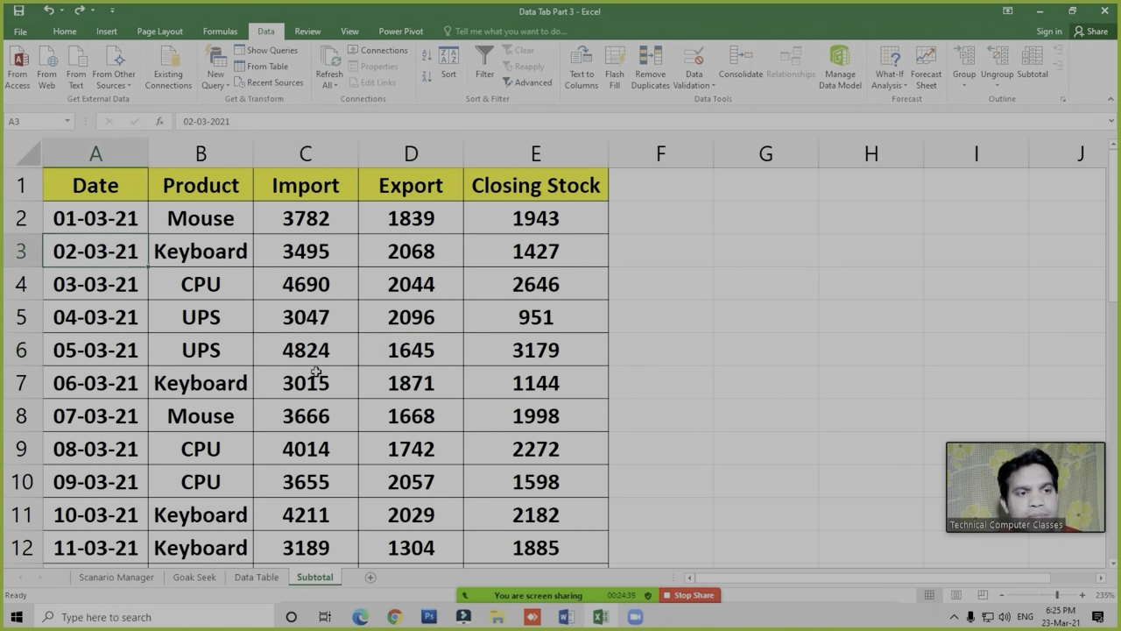
click(95, 219)
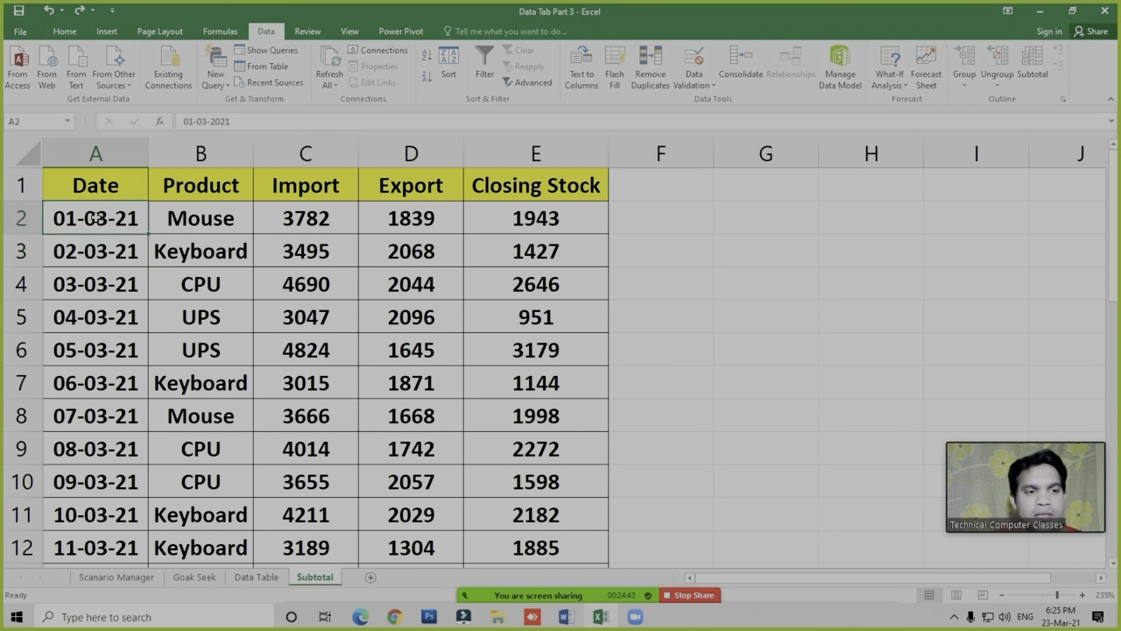
Review the extent of the stock table and its Date, Product, Import, Export and Closing Stock columns
key(ctrl+Down)
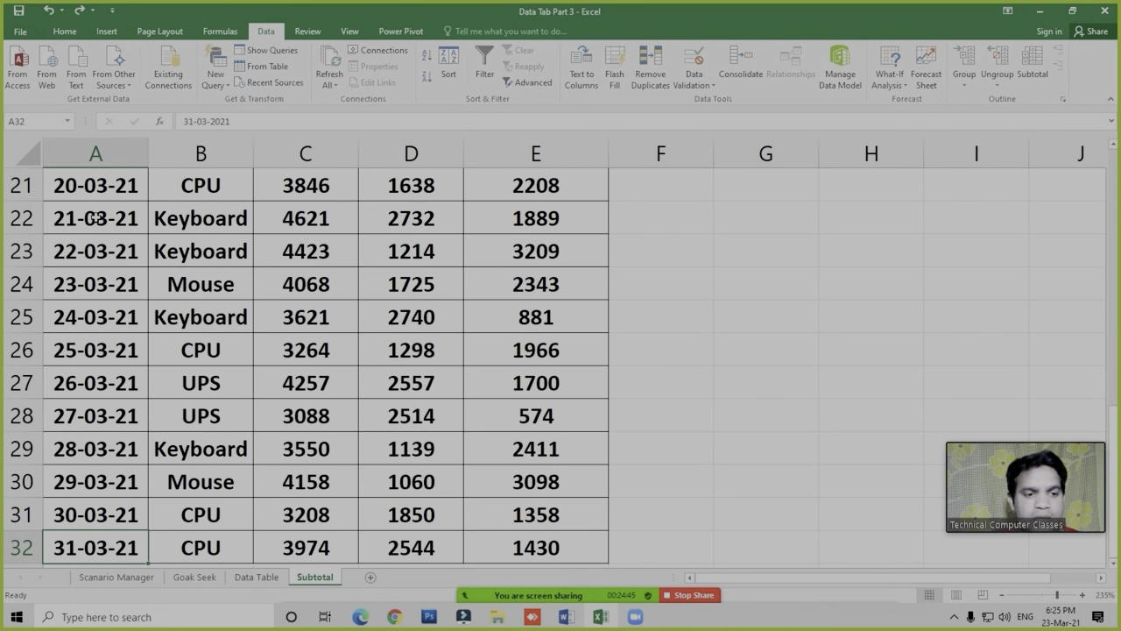
click(196, 460)
key(ctrl+Up)
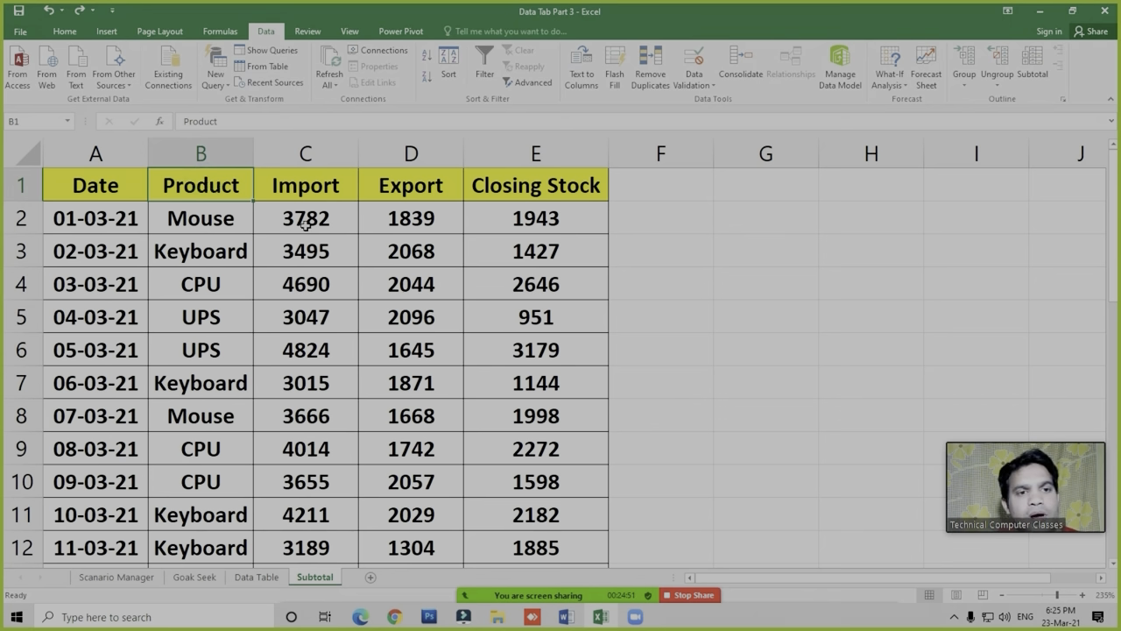
click(308, 188)
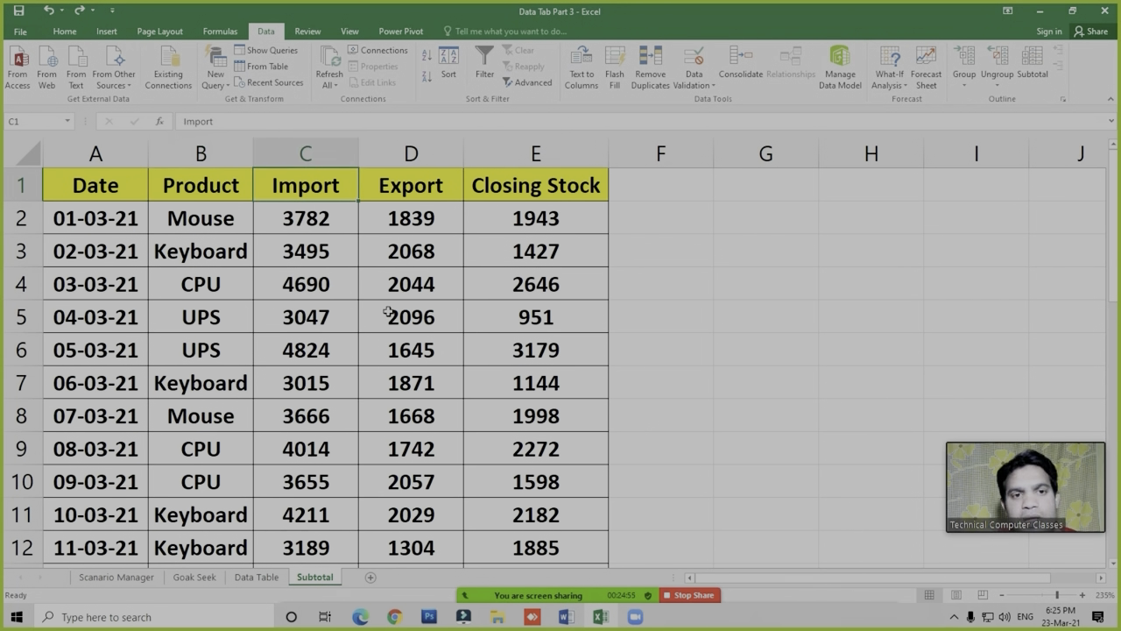
drag(408, 182, 411, 350)
click(537, 348)
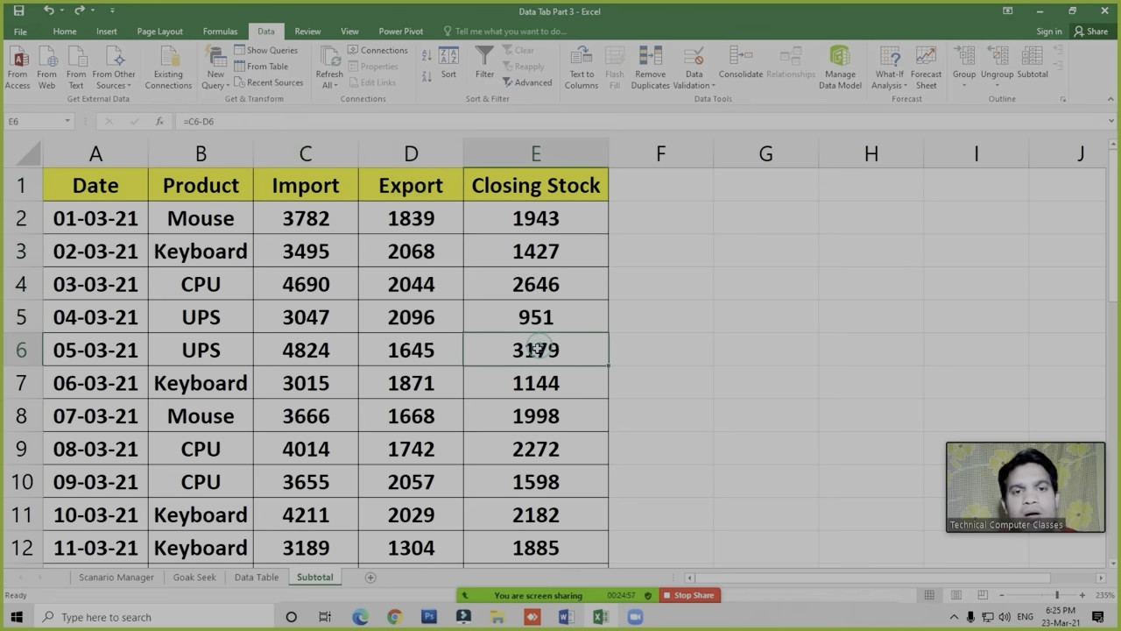
drag(523, 186, 534, 339)
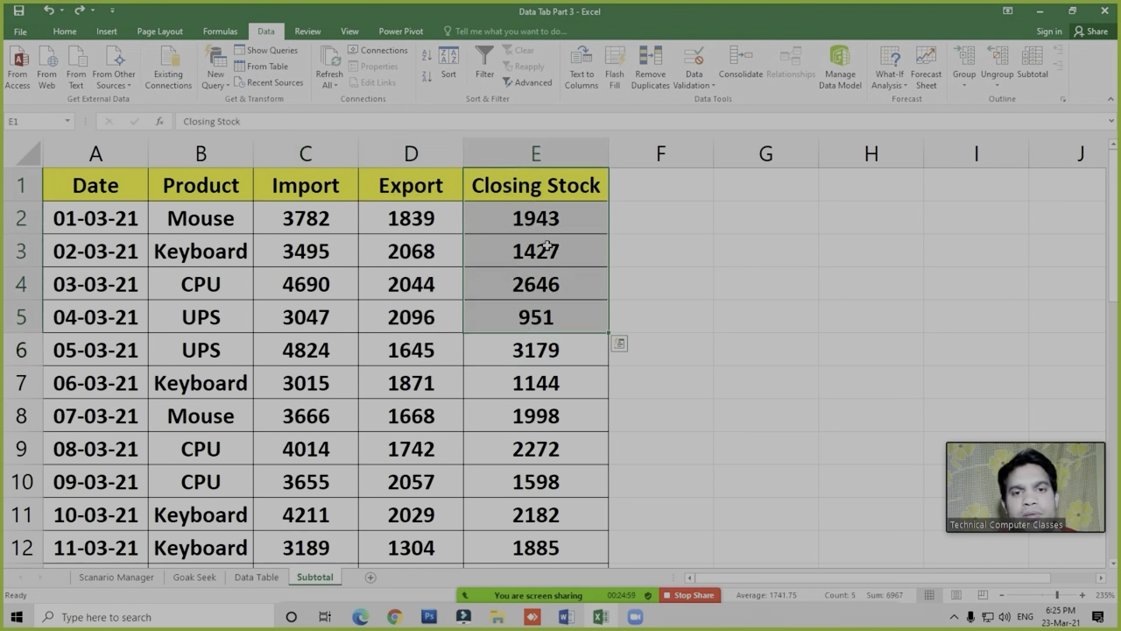
click(538, 251)
click(414, 327)
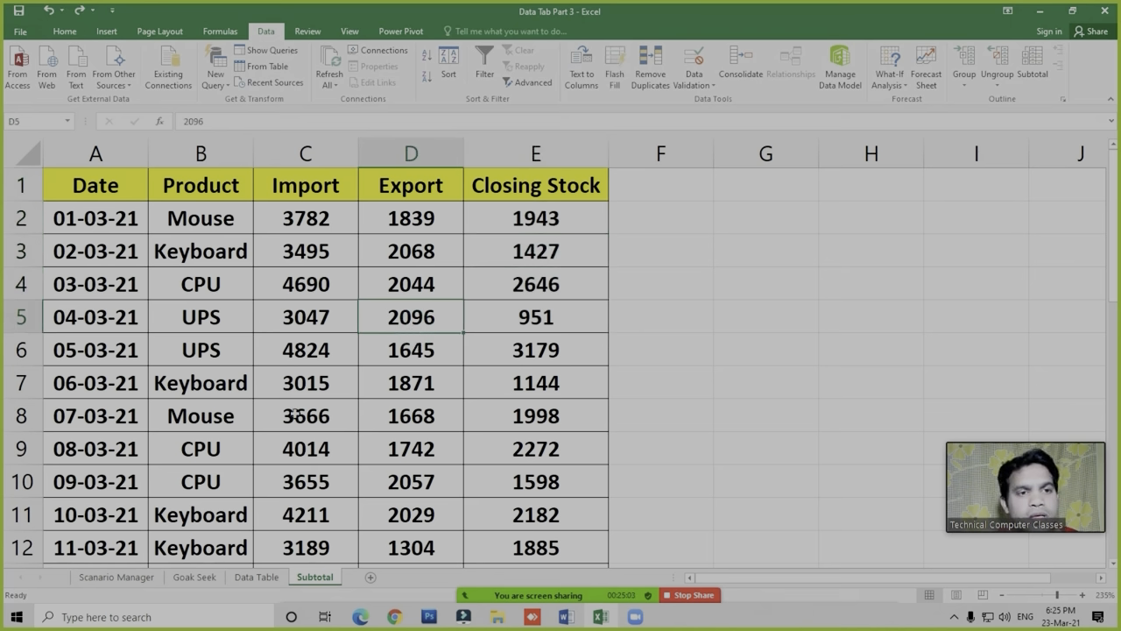
click(329, 339)
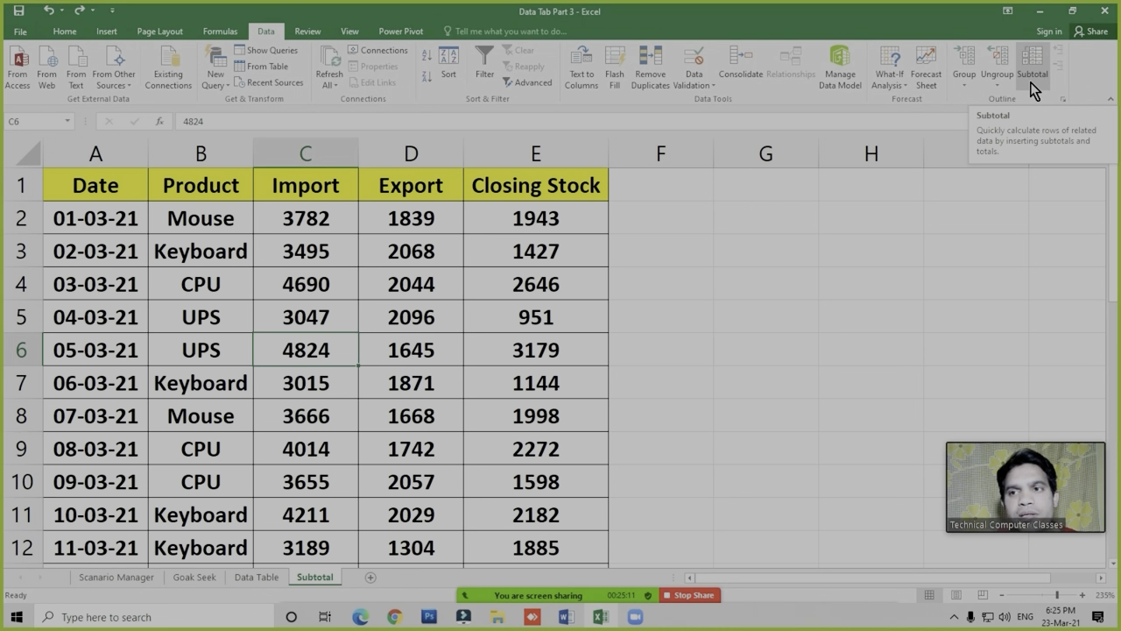
Examine the Import, Export and Closing Stock figures in the first Mouse and Keyboard rows
click(435, 383)
click(310, 369)
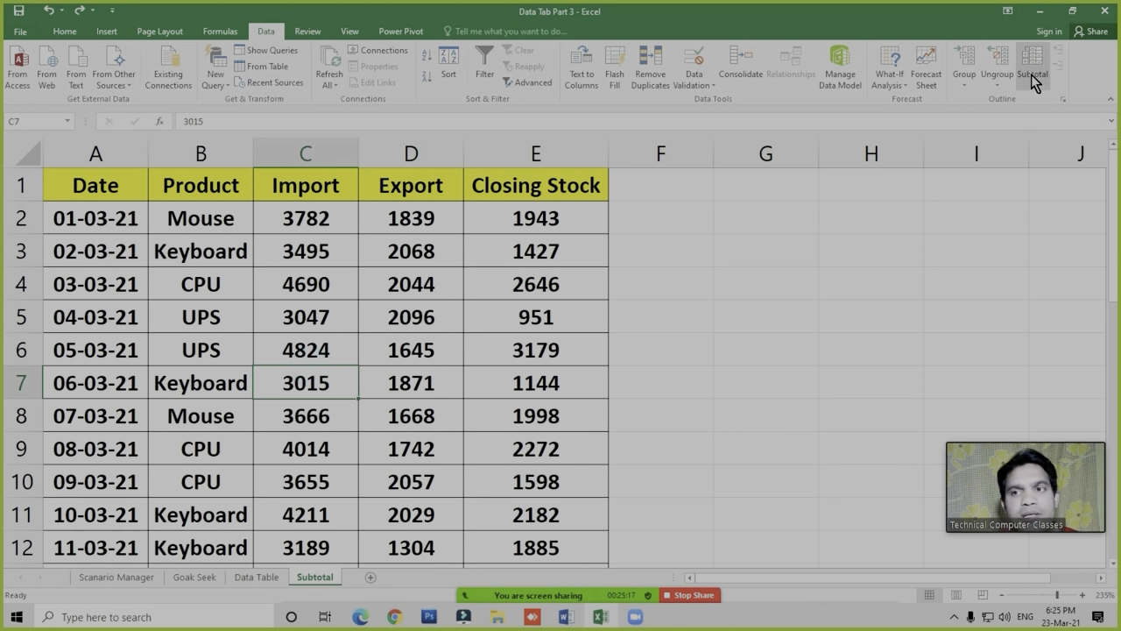
click(419, 298)
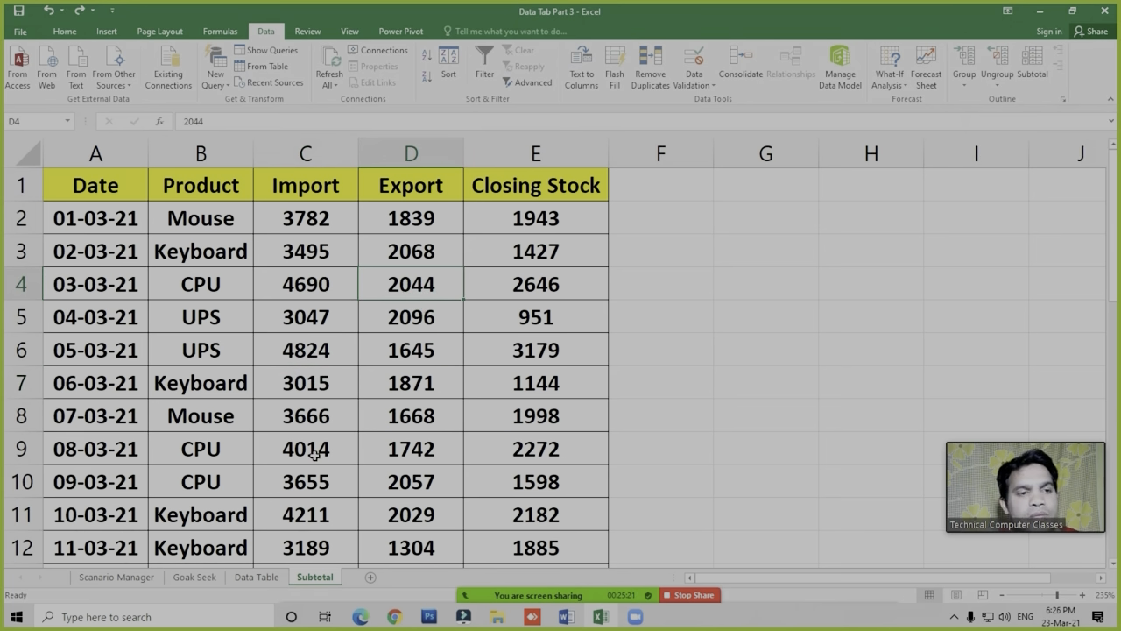
click(281, 224)
click(406, 218)
click(519, 218)
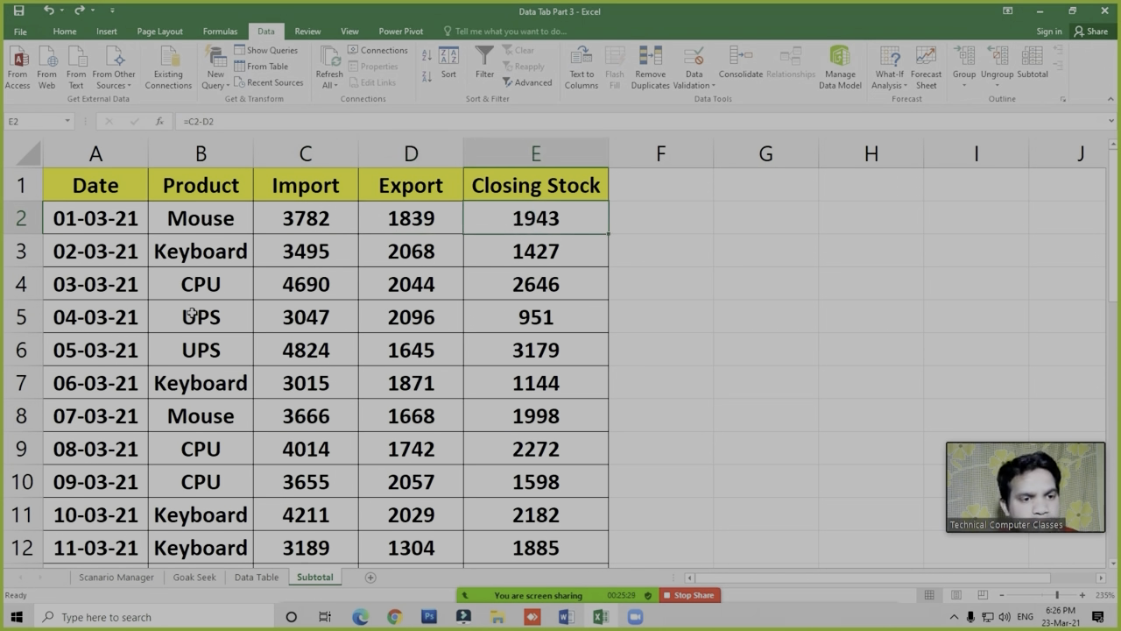
click(190, 509)
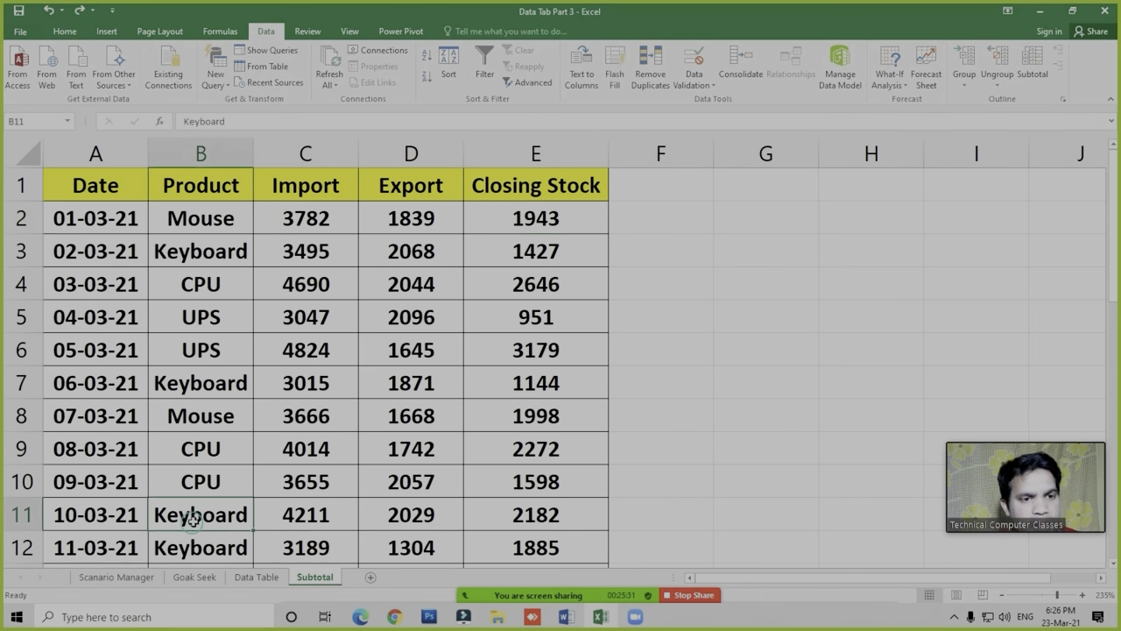
click(190, 250)
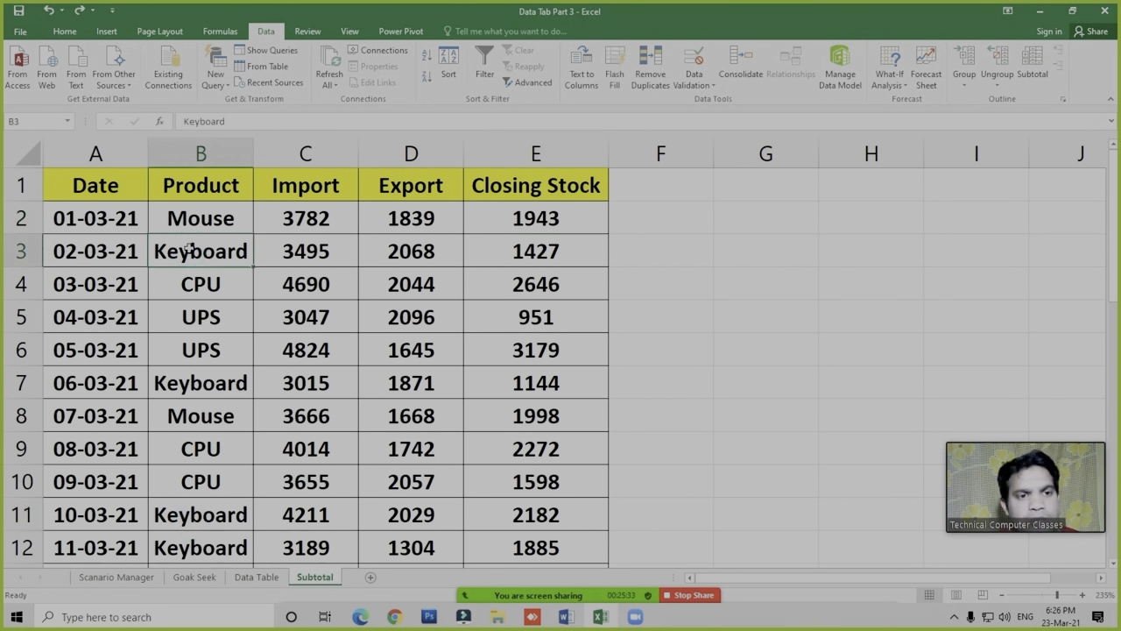
click(313, 253)
click(410, 253)
click(534, 259)
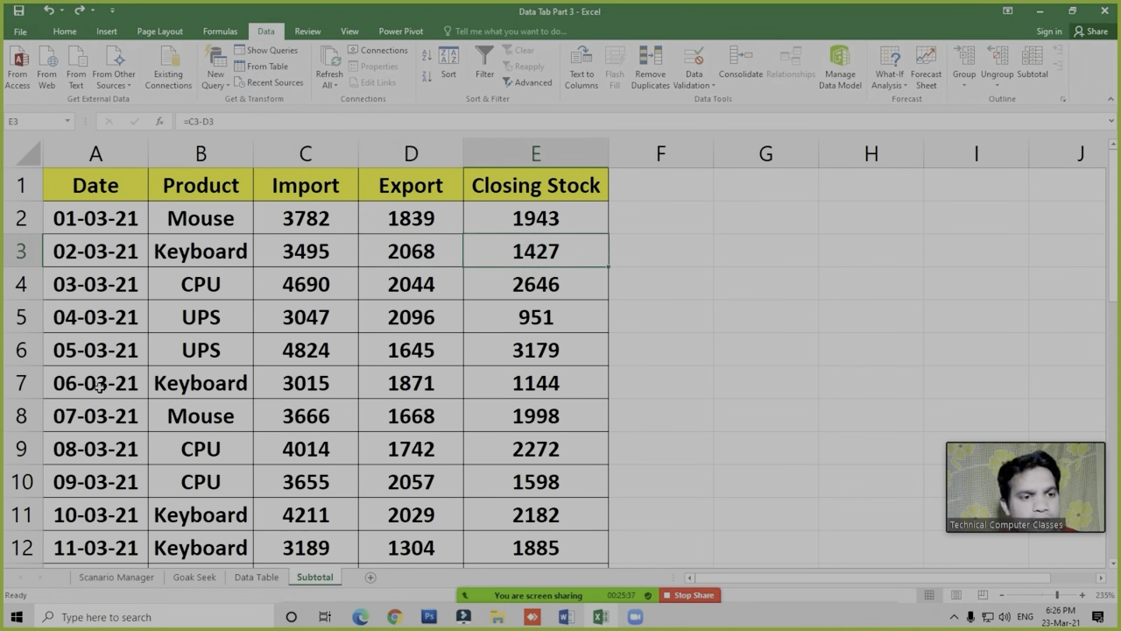
Look through the Product column for repeated entries of the same products on different dates
click(200, 388)
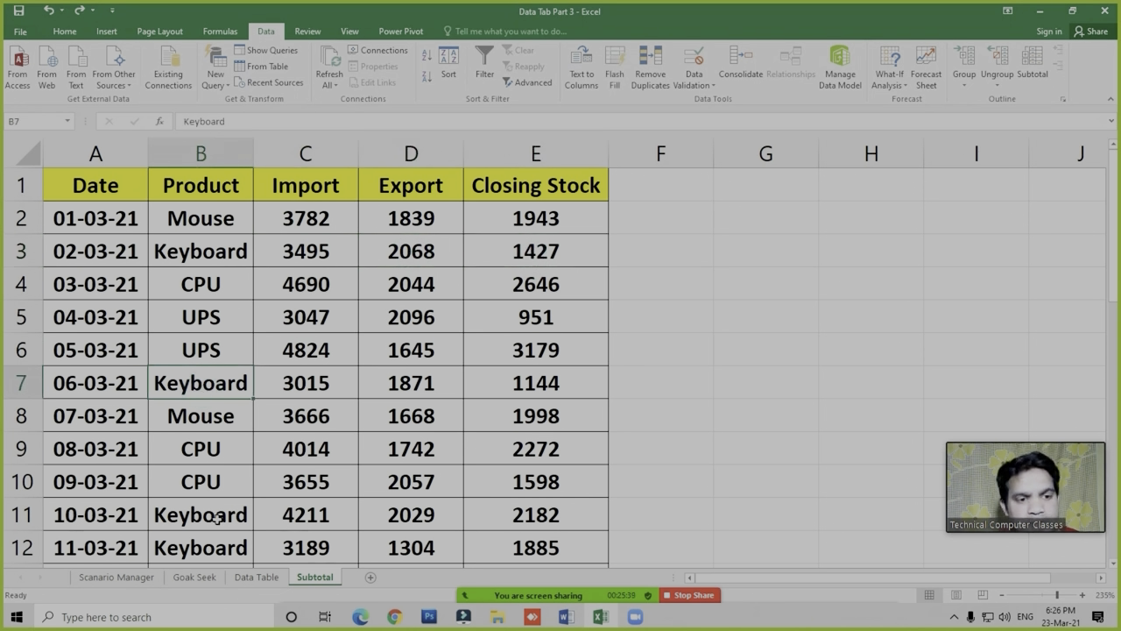
click(198, 550)
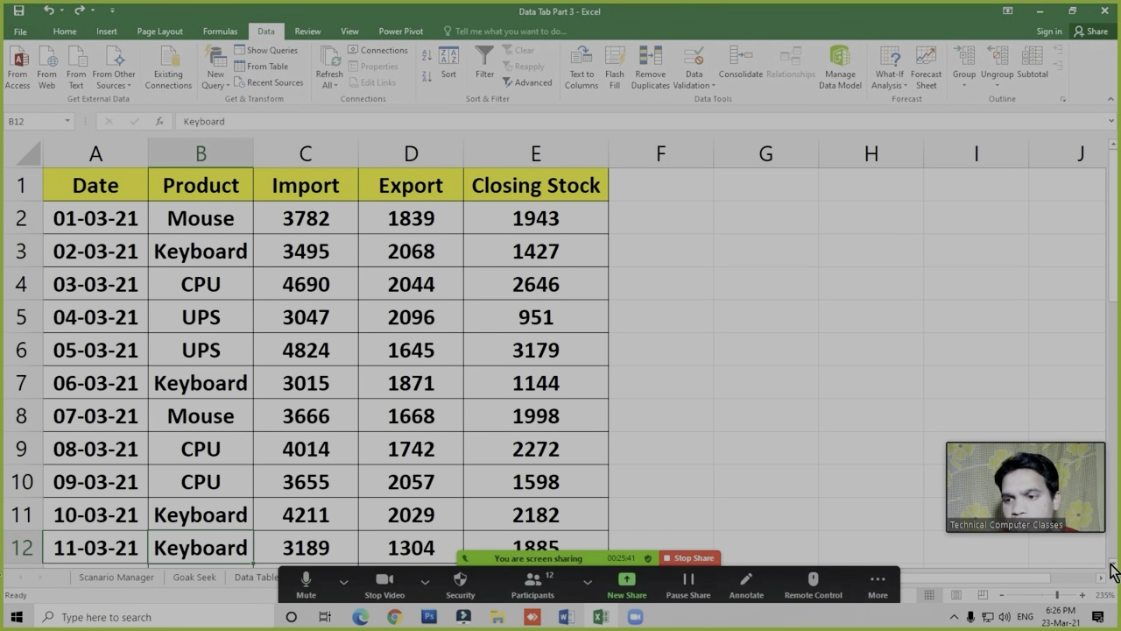
click(1113, 563)
click(1113, 564)
click(1113, 564)
click(1112, 564)
click(1112, 564)
click(1113, 564)
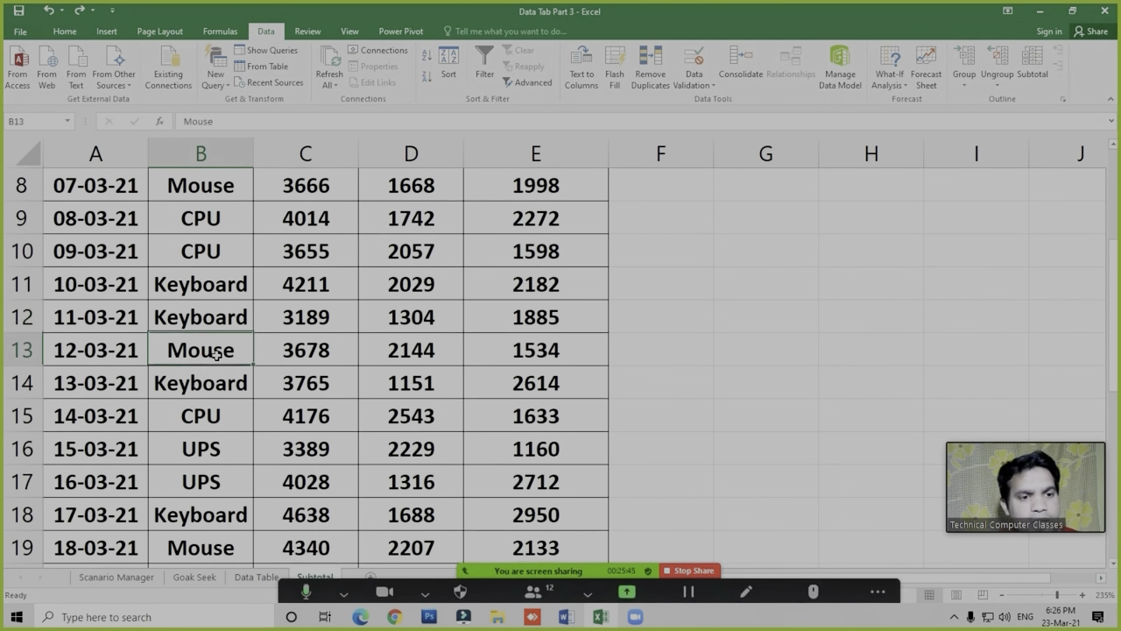
click(198, 446)
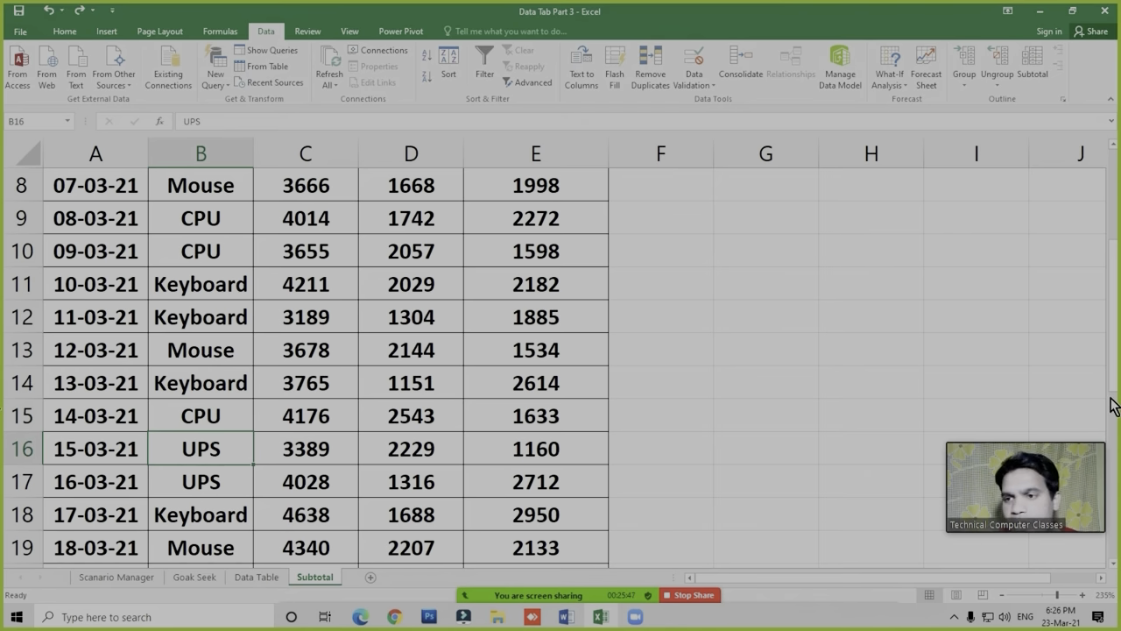
drag(1114, 388, 1113, 245)
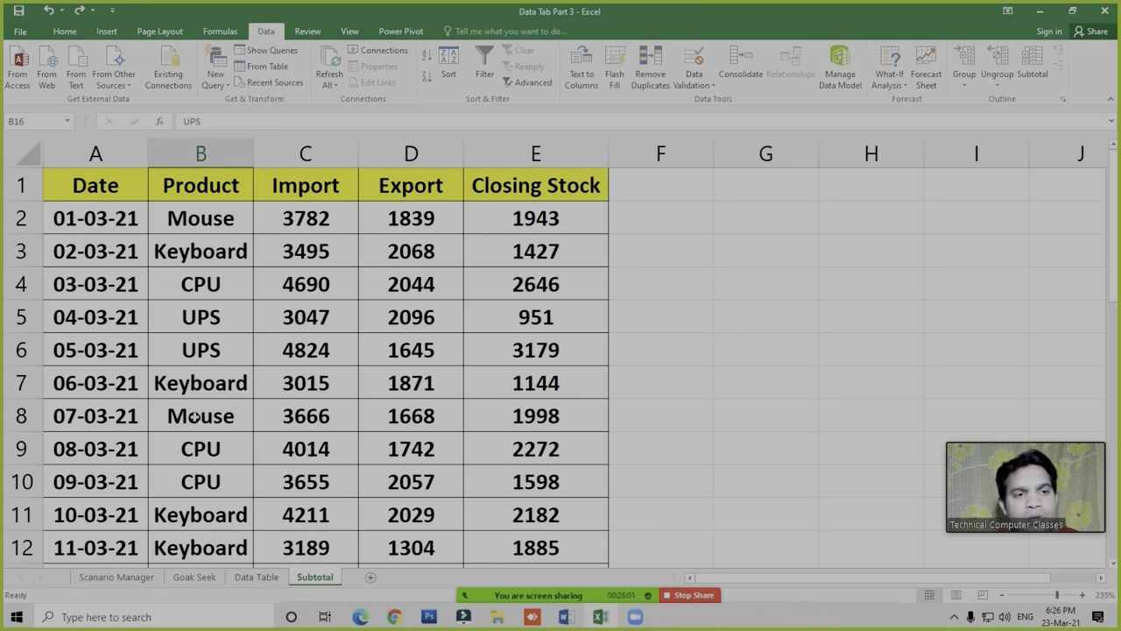
Sort the stock table by the Product column from A to Z
click(205, 334)
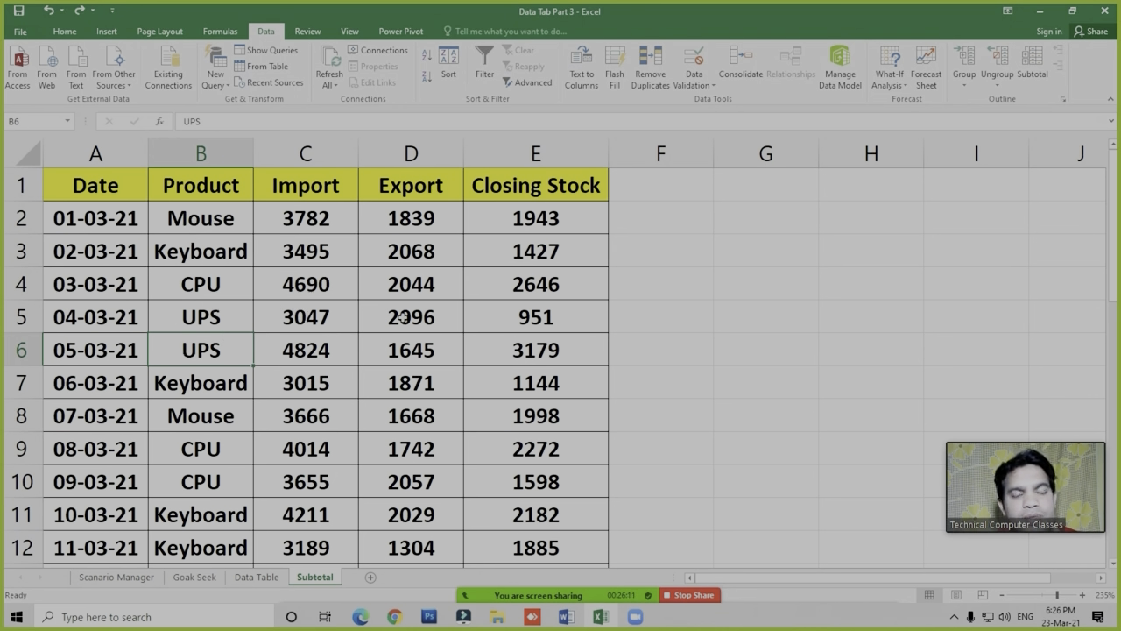
click(219, 313)
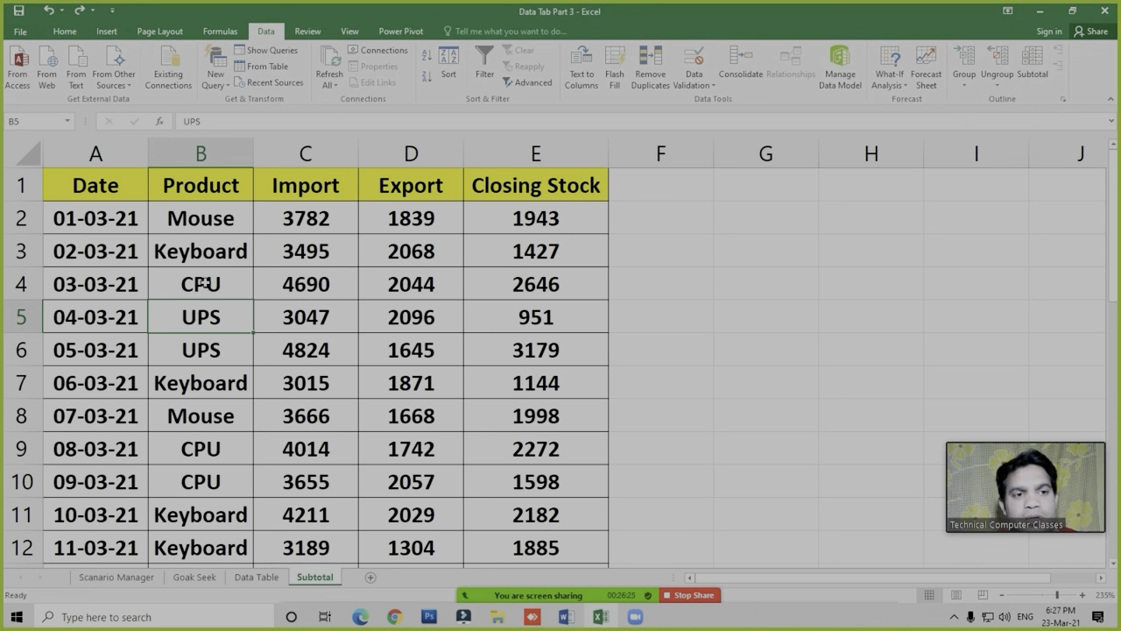
click(427, 54)
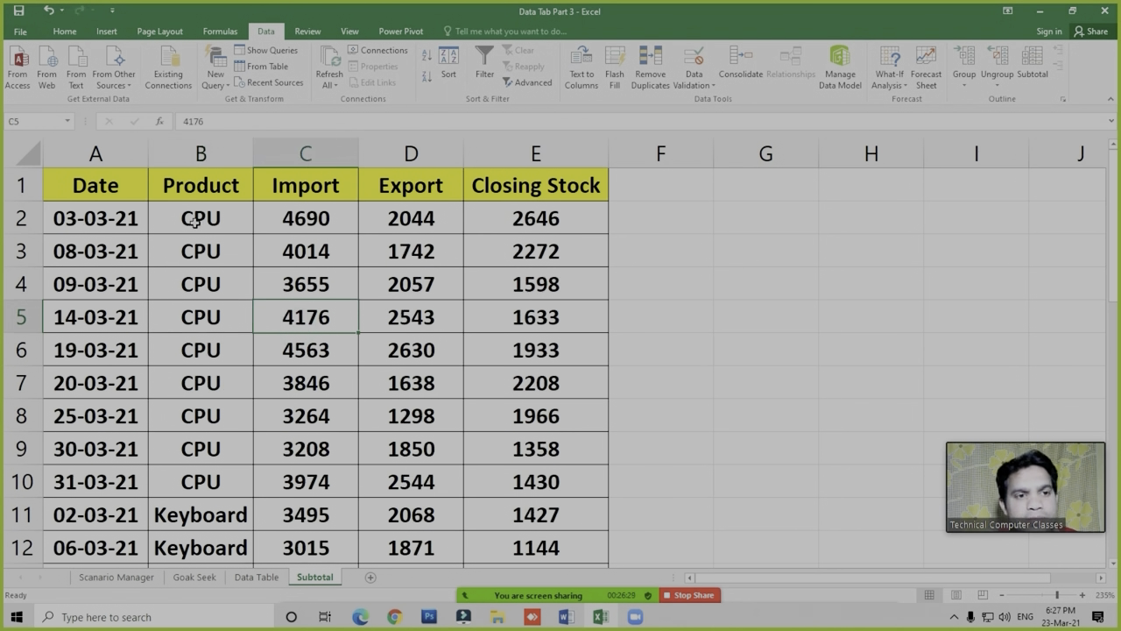
Check how the products are grouped in the sorted Product column
click(195, 477)
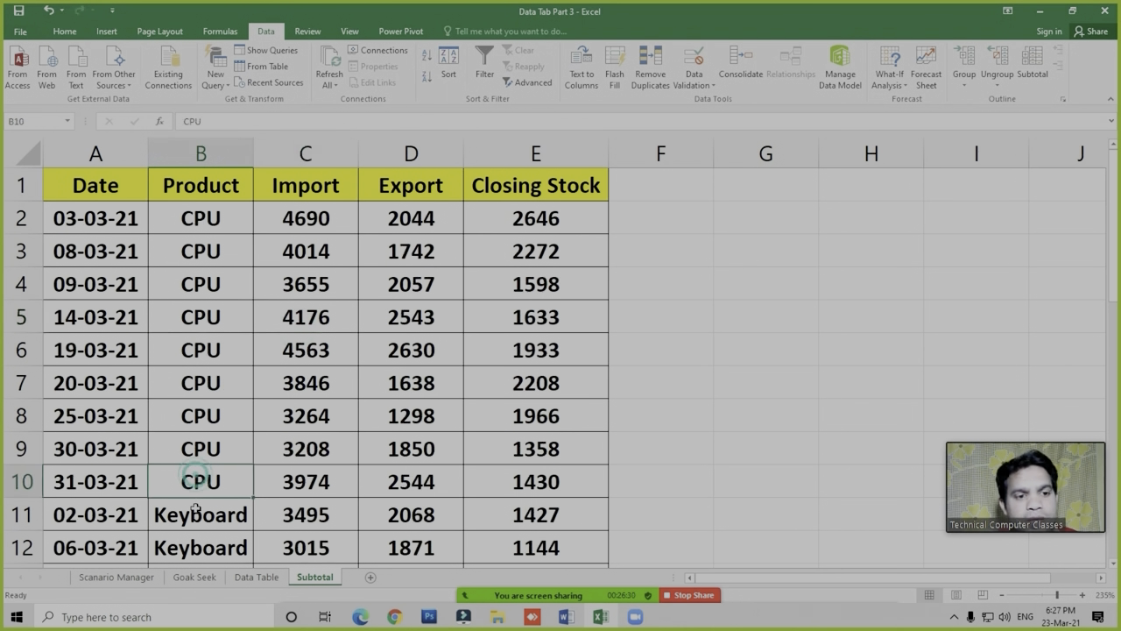
click(1114, 566)
click(1114, 566)
click(1115, 566)
click(1114, 566)
click(1114, 566)
click(1115, 566)
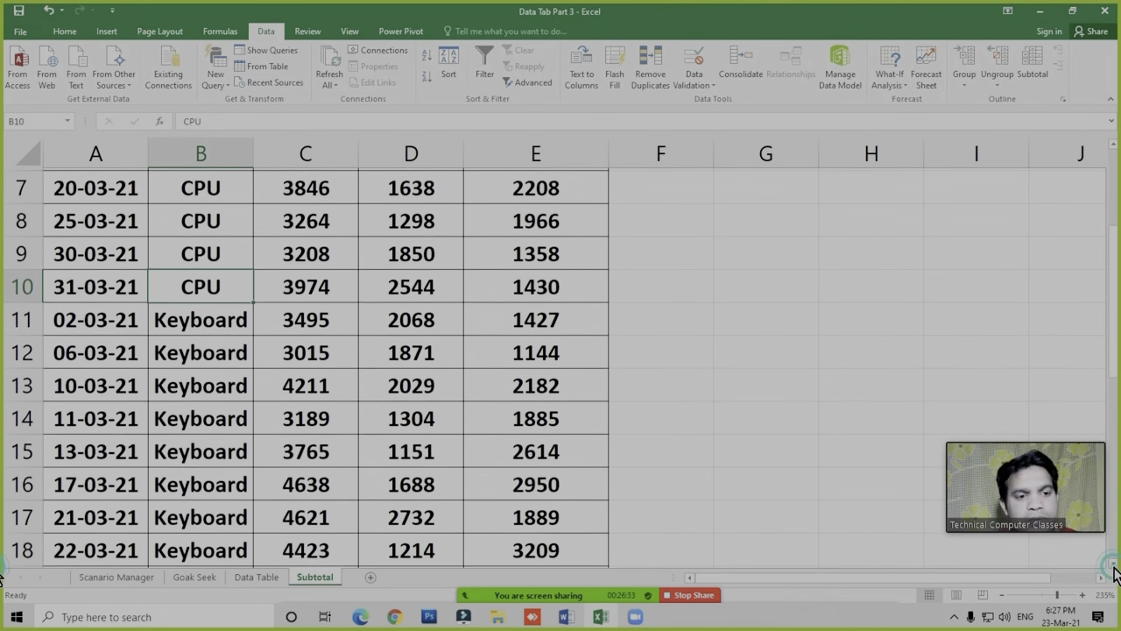
drag(1117, 364, 1106, 167)
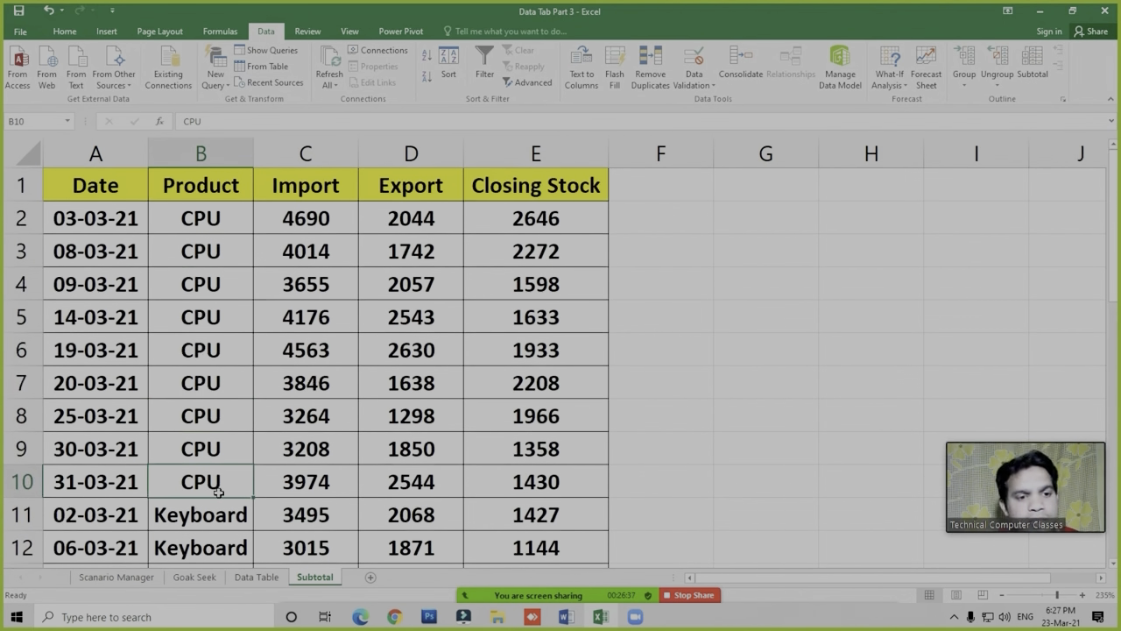
Insert a blank sheet row at row 11, between the CPU and Keyboard groups
click(305, 515)
click(184, 517)
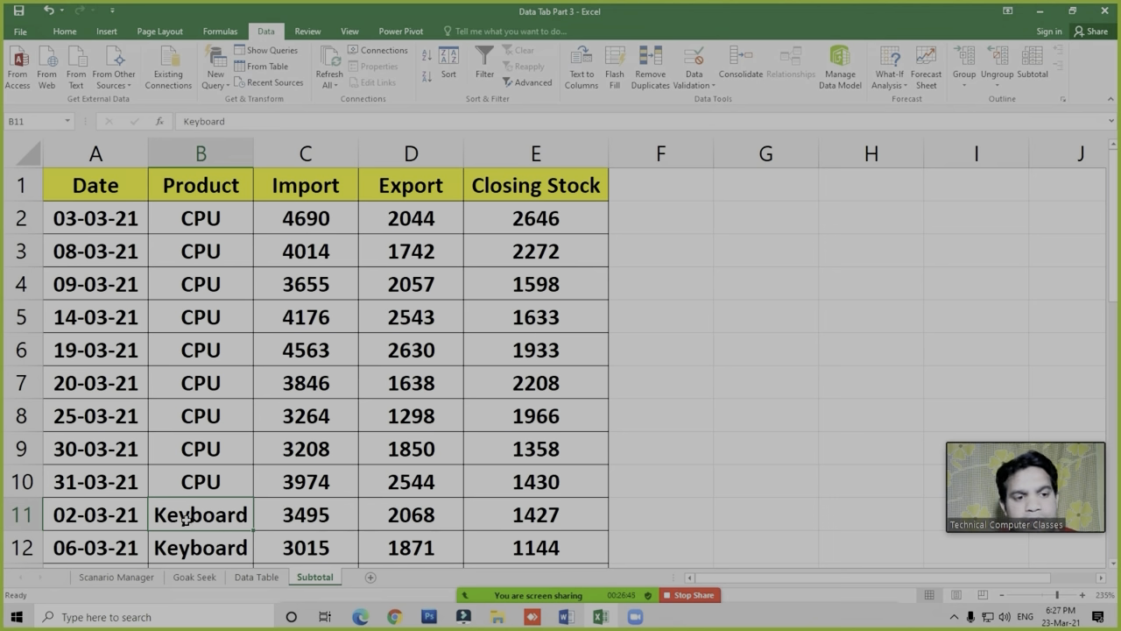
click(66, 33)
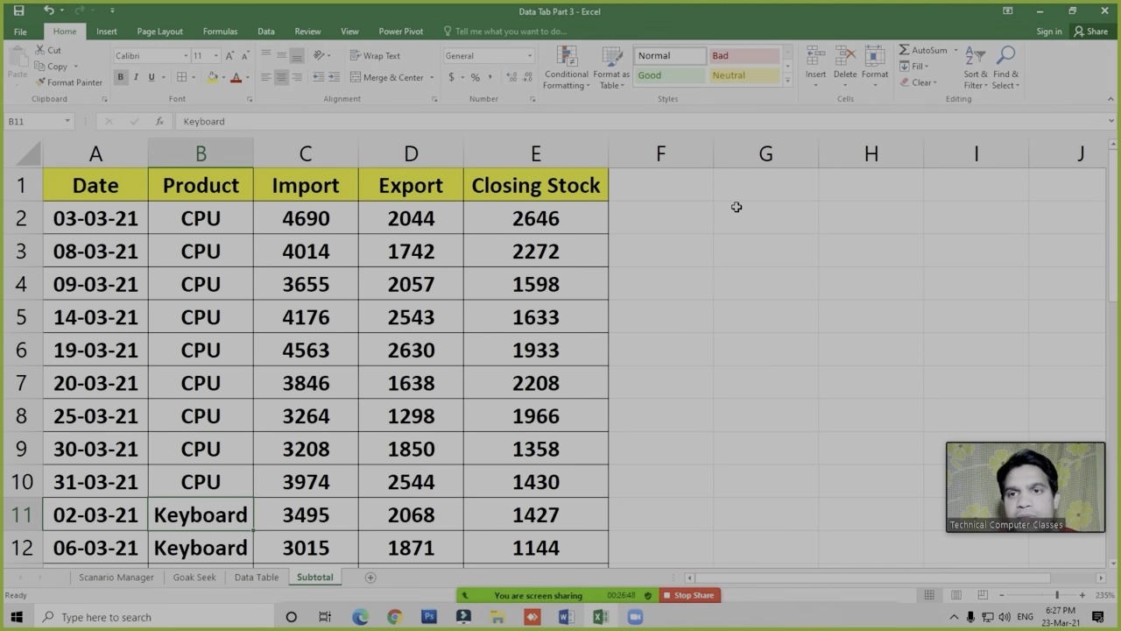
click(874, 83)
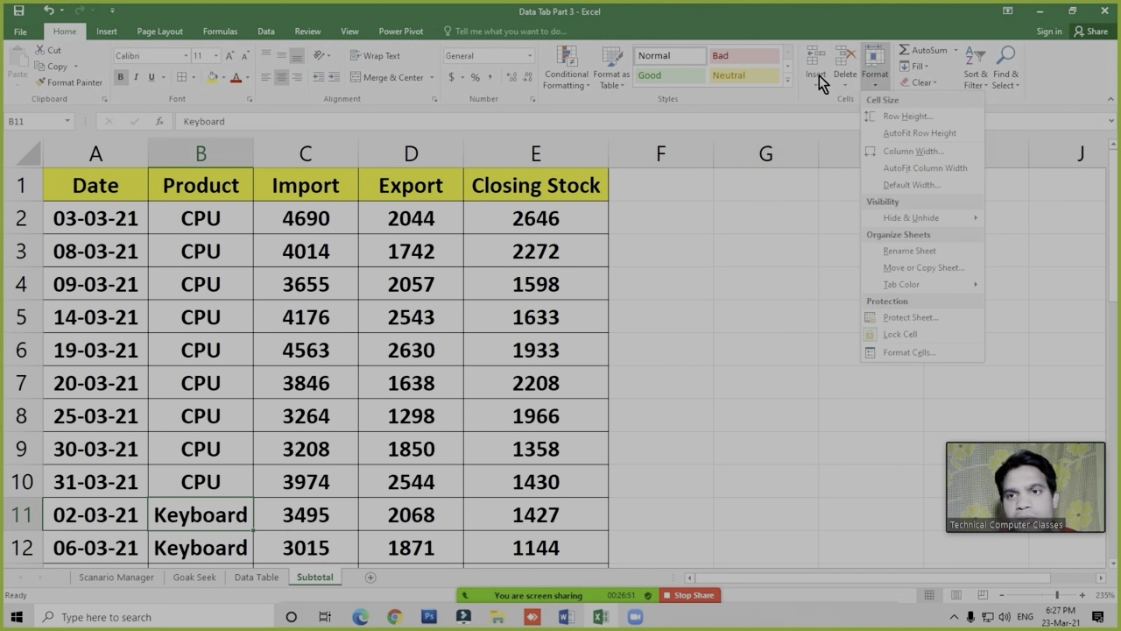
click(817, 79)
click(856, 118)
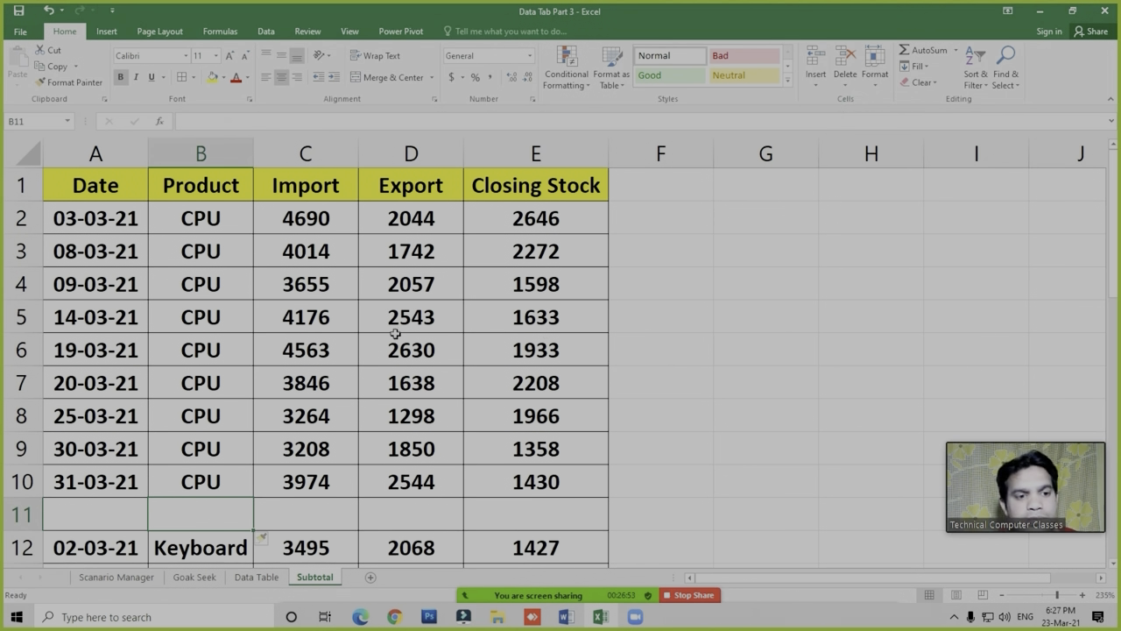
Label cell B11 in the inserted row "CPU Total"
text(CPU)
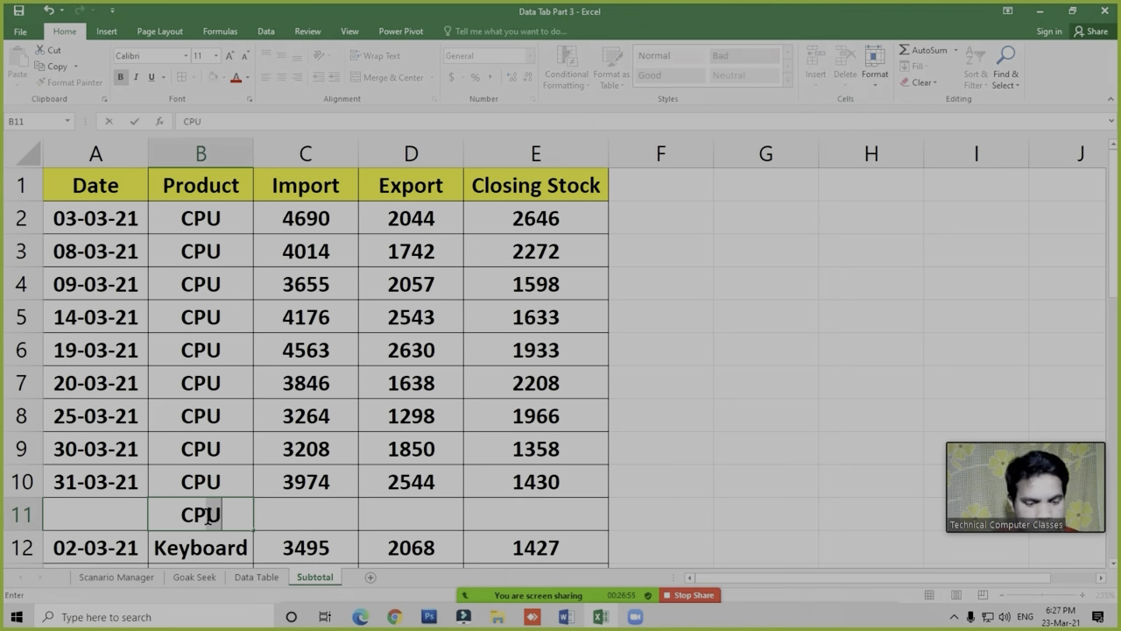
text( Total)
key(Return)
Total the CPU imports in cell C11 with the formula =SUM(C2:C10)
click(208, 517)
key(Right)
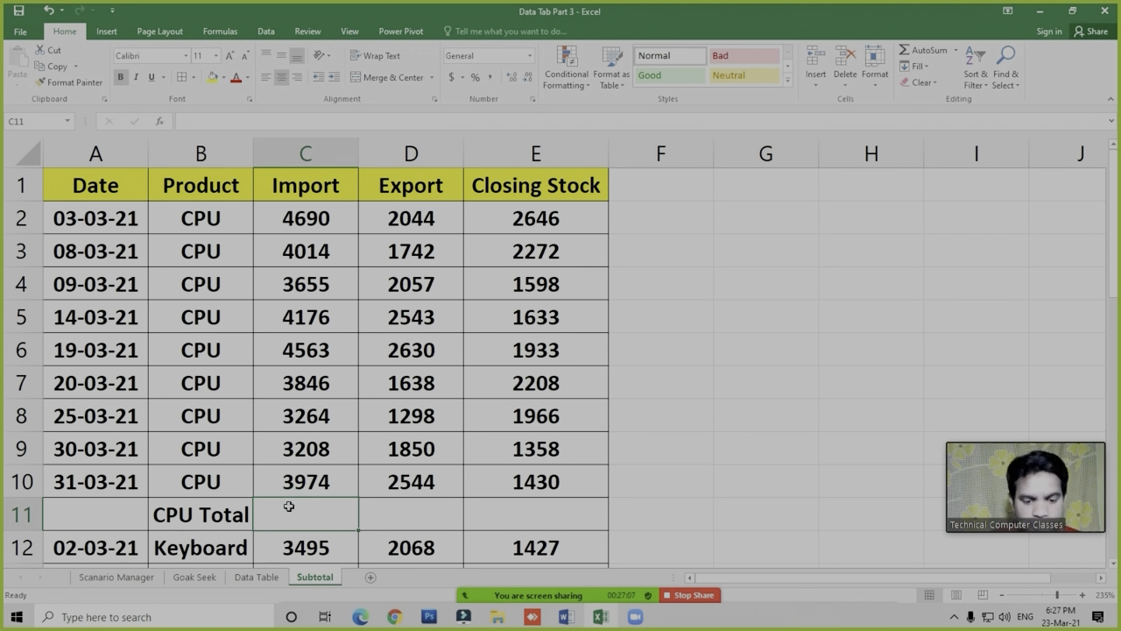
text(=sy)
key(BackSpace)
text(um)
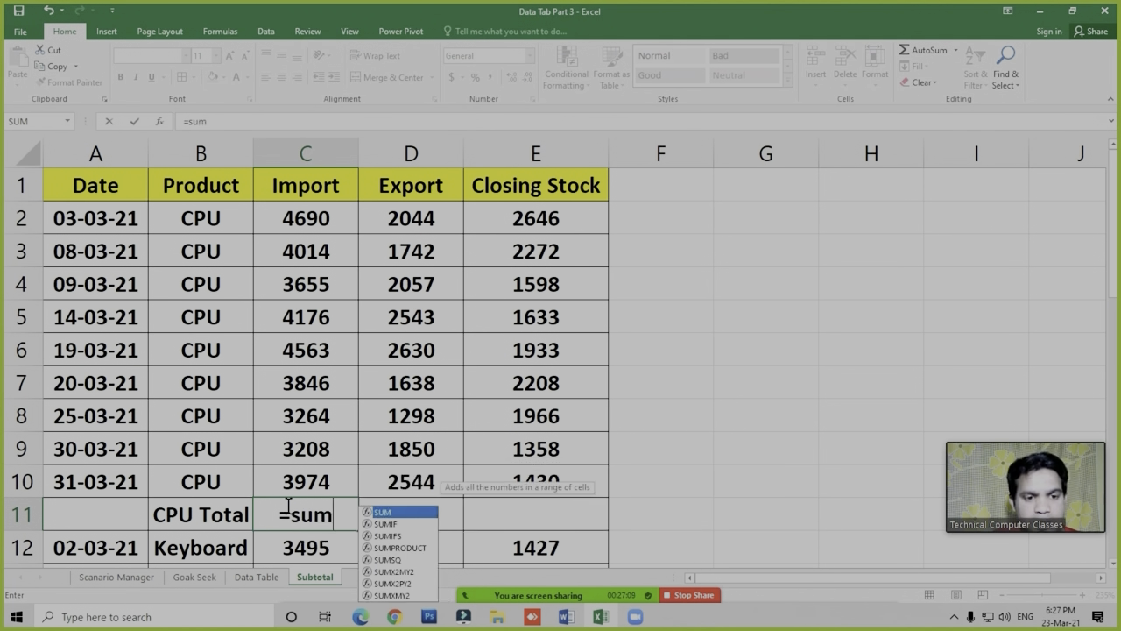
key(Tab)
drag(306, 217, 312, 482)
text())
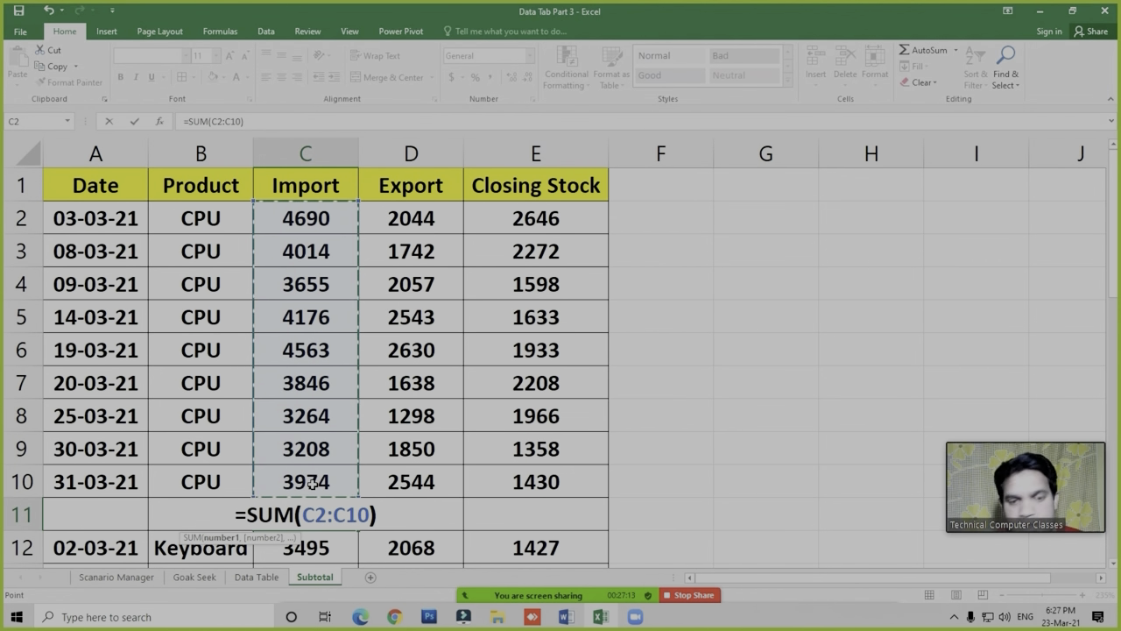
key(Return)
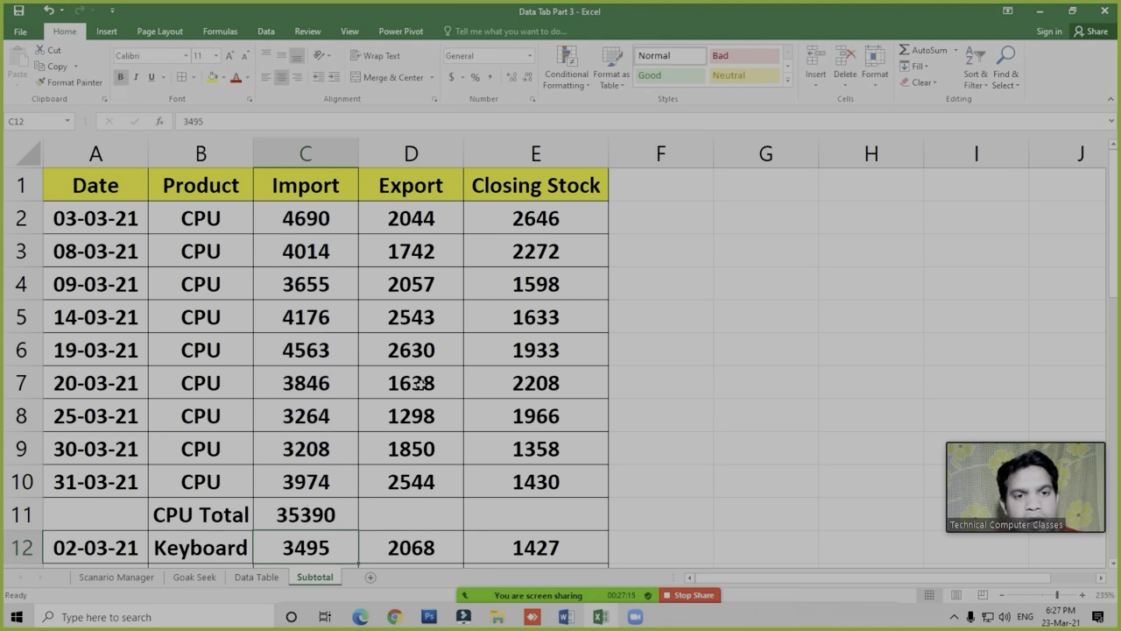
Undo the import total, the CPU Total label and the row insertion, and select product cell B7
key(ctrl+z)
key(ctrl+z)
key(ctrl+z)
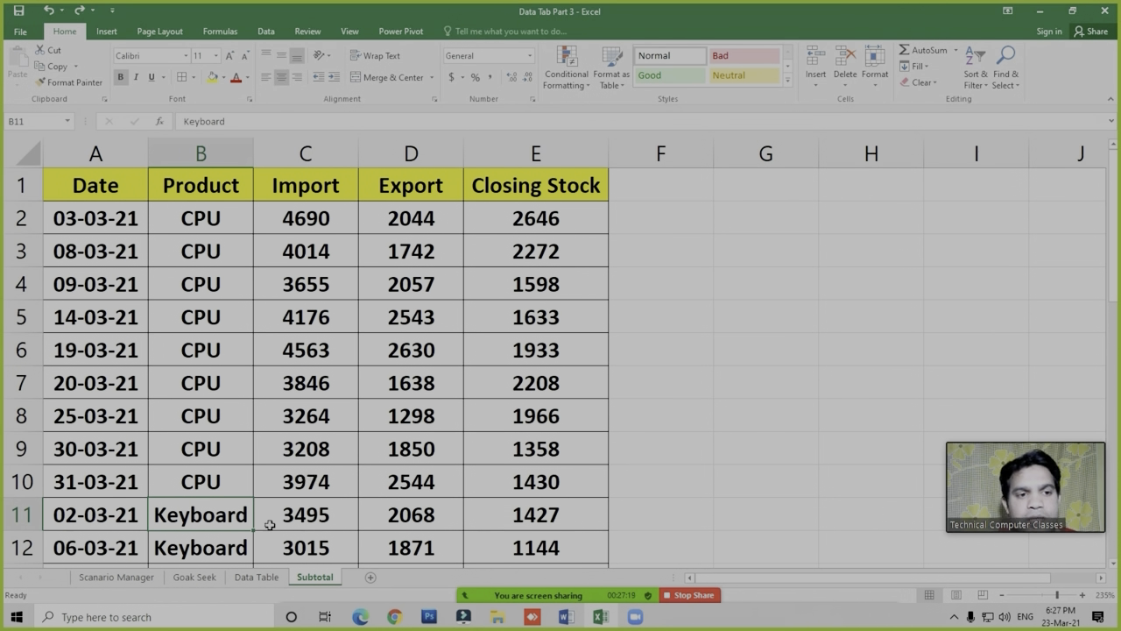
click(195, 381)
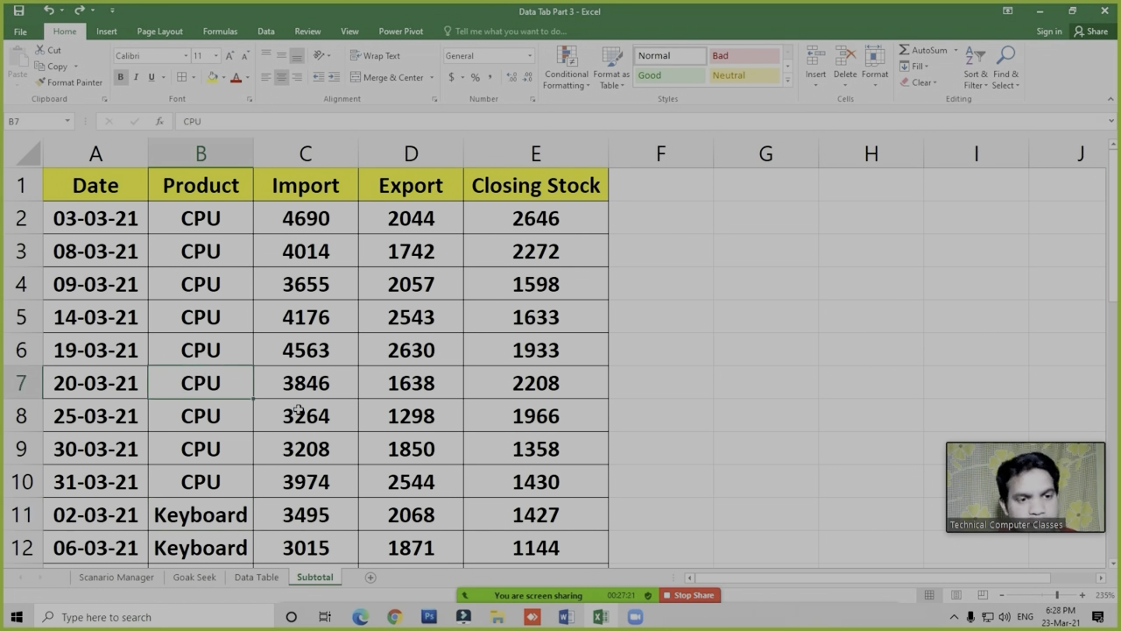
Undo the product sort so the stock table returns to date order, and check the mixed product rows
key(ctrl+z)
click(219, 349)
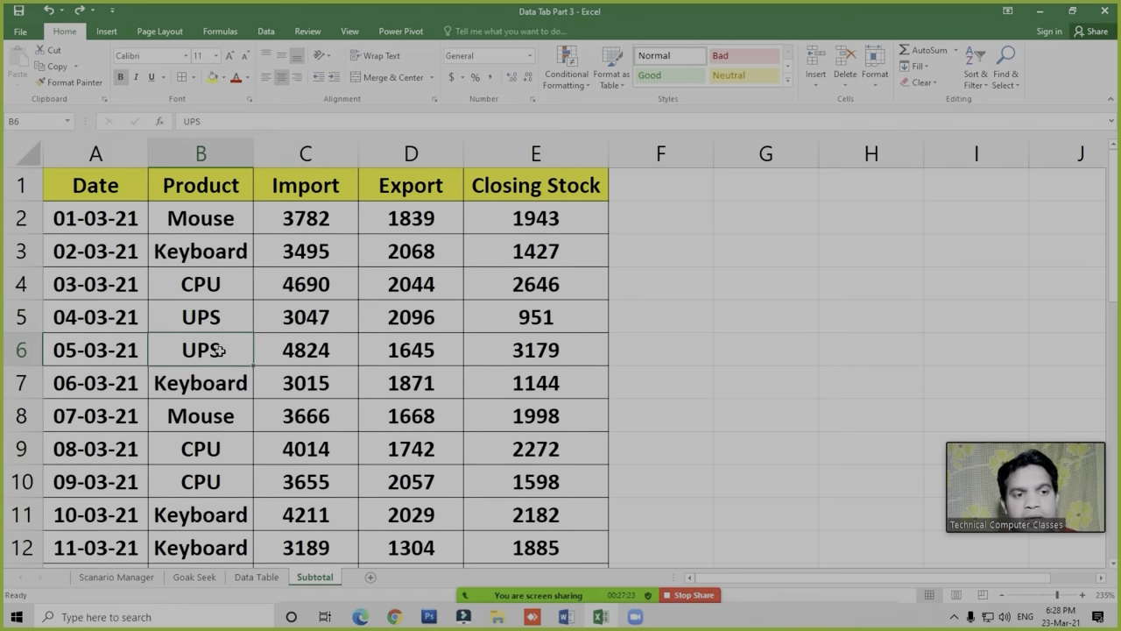
scroll(221, 377, down, 3)
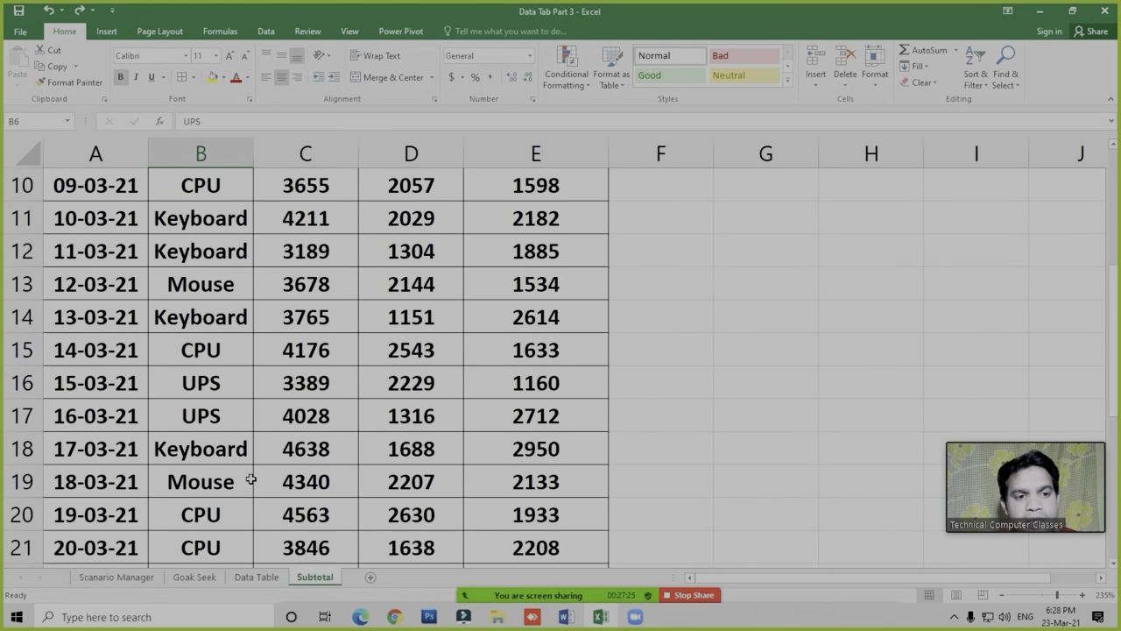
scroll(250, 479, up, 3)
click(314, 384)
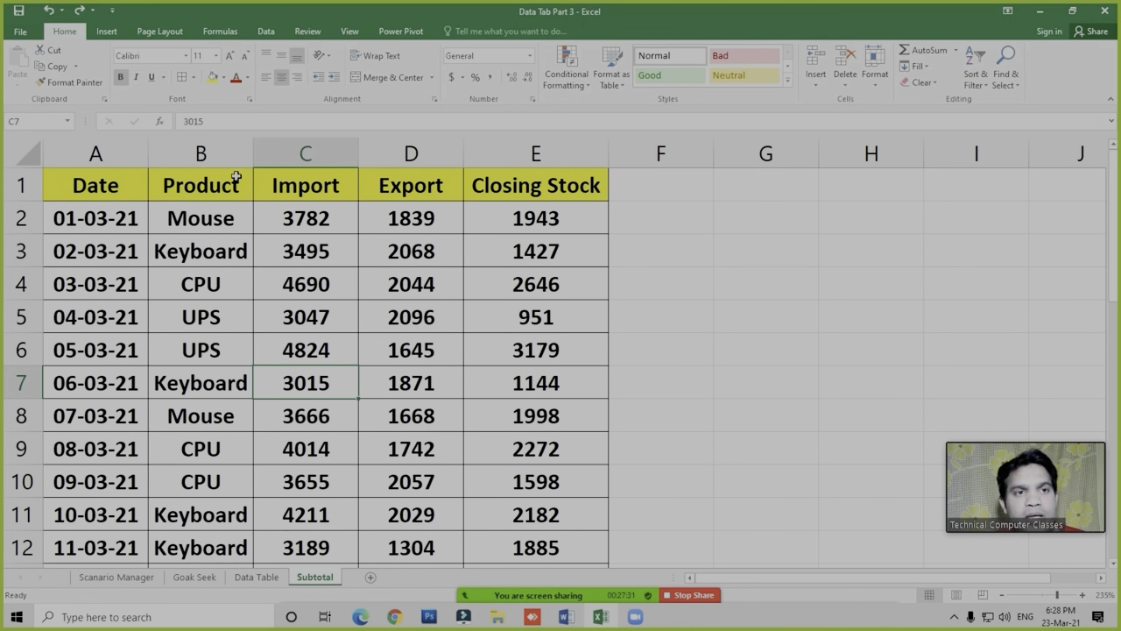
Sort the stock table in ascending order by the Product column
click(266, 31)
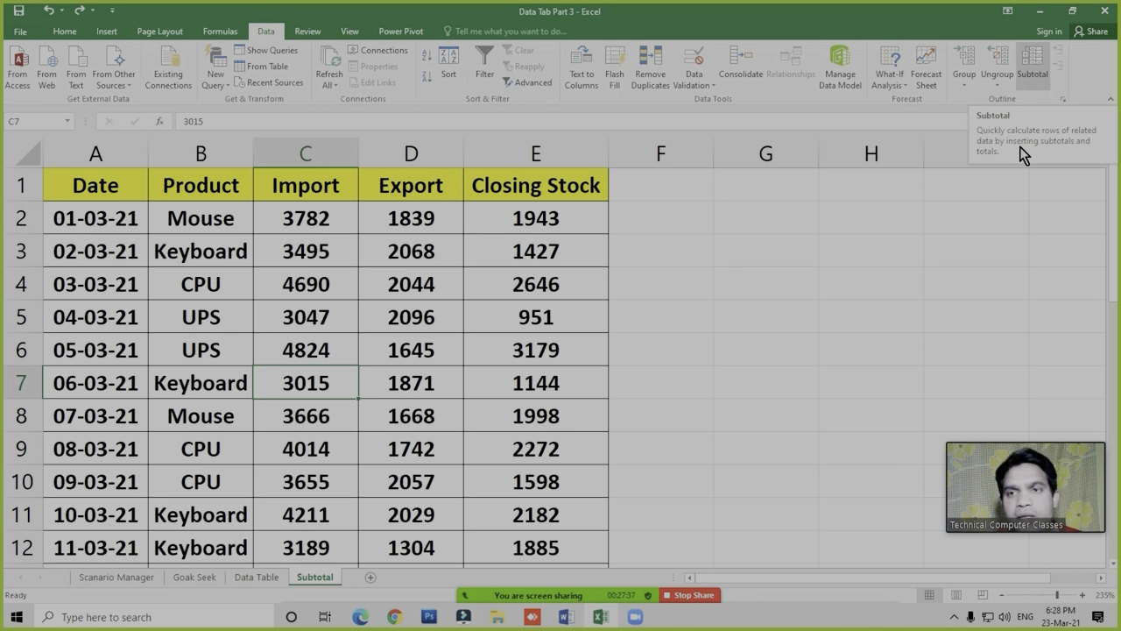
click(312, 353)
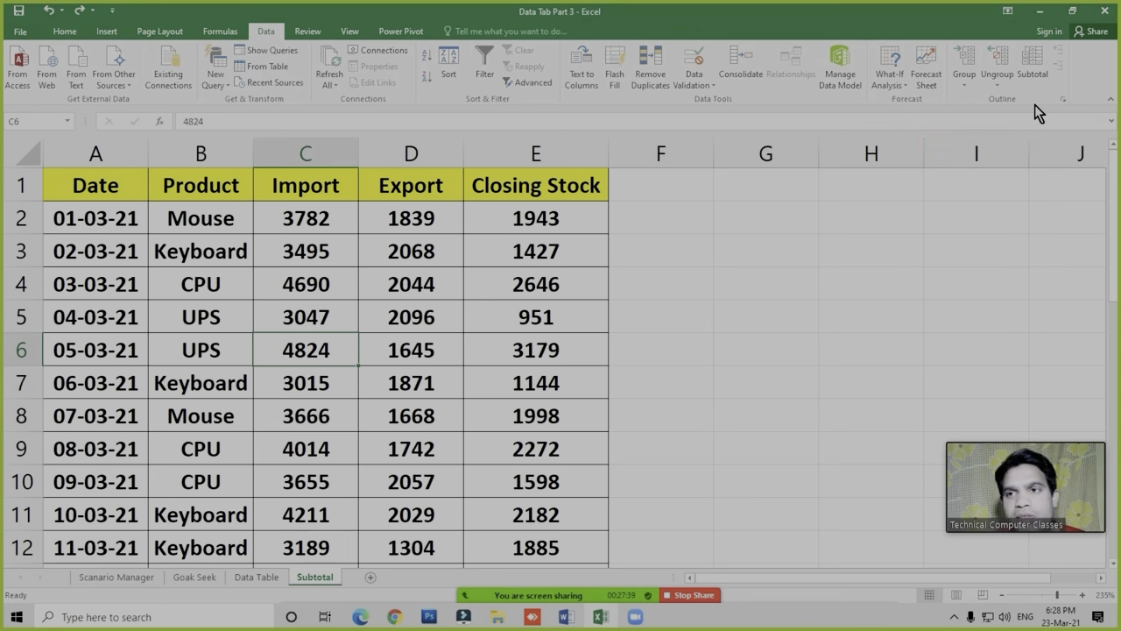
click(208, 316)
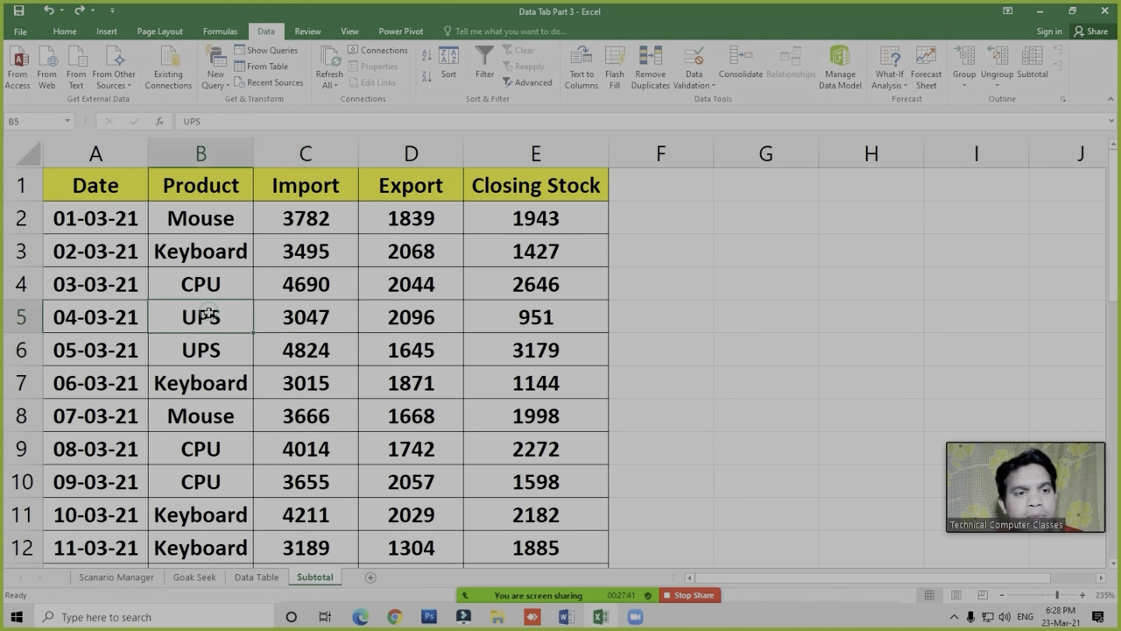
click(201, 284)
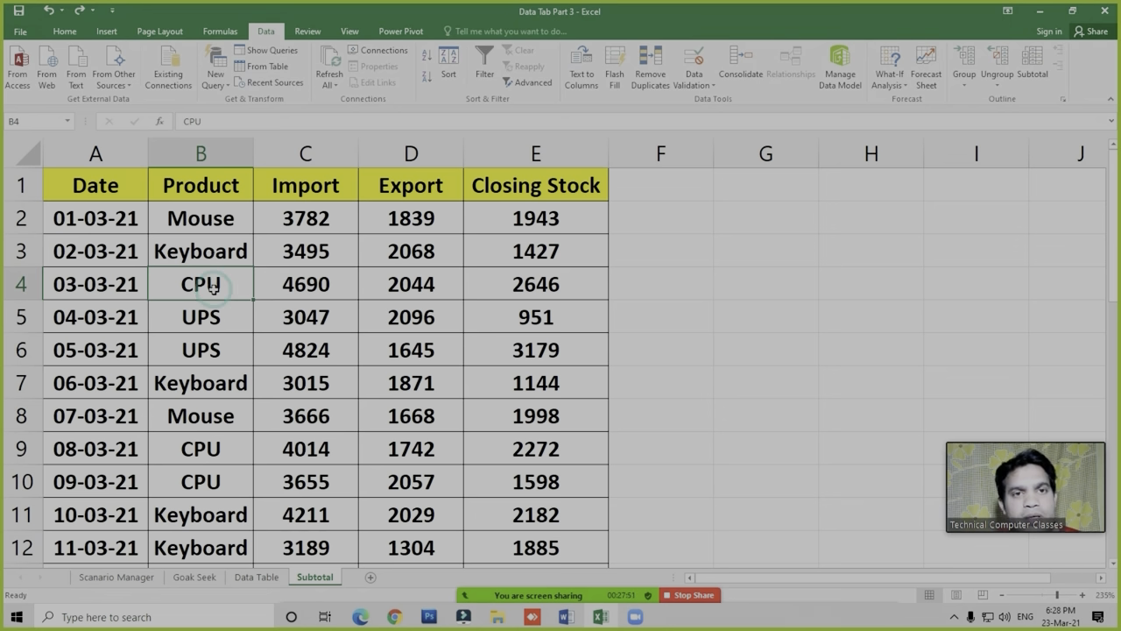
click(429, 50)
click(342, 317)
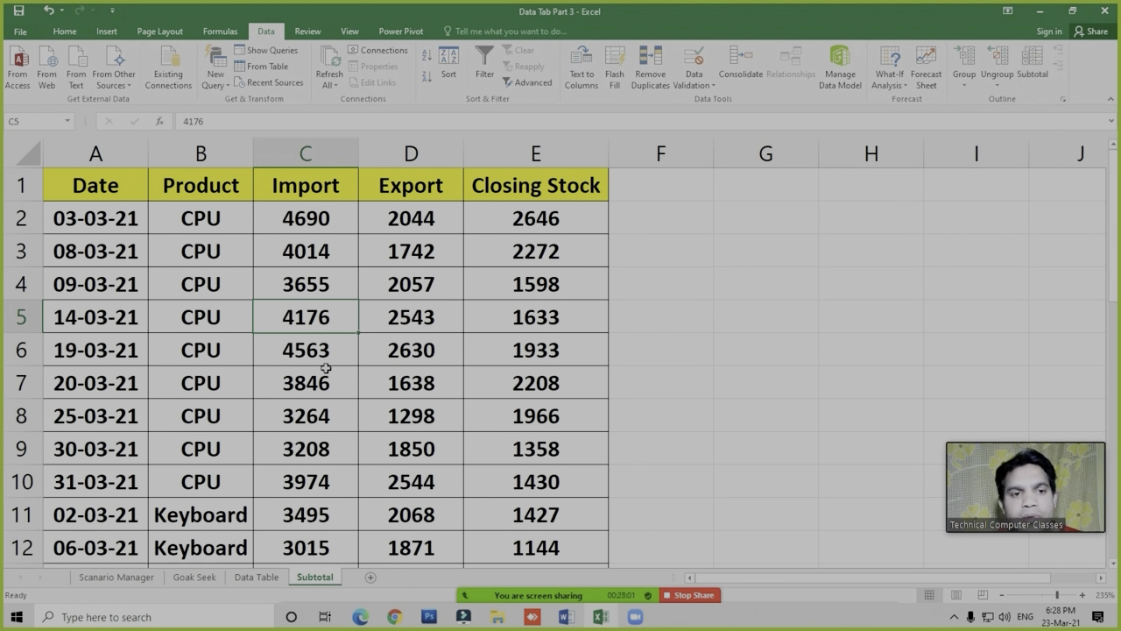
click(305, 349)
click(411, 415)
click(306, 383)
Try to run Subtotal with the empty cell H5 outside the stock table selected
click(863, 327)
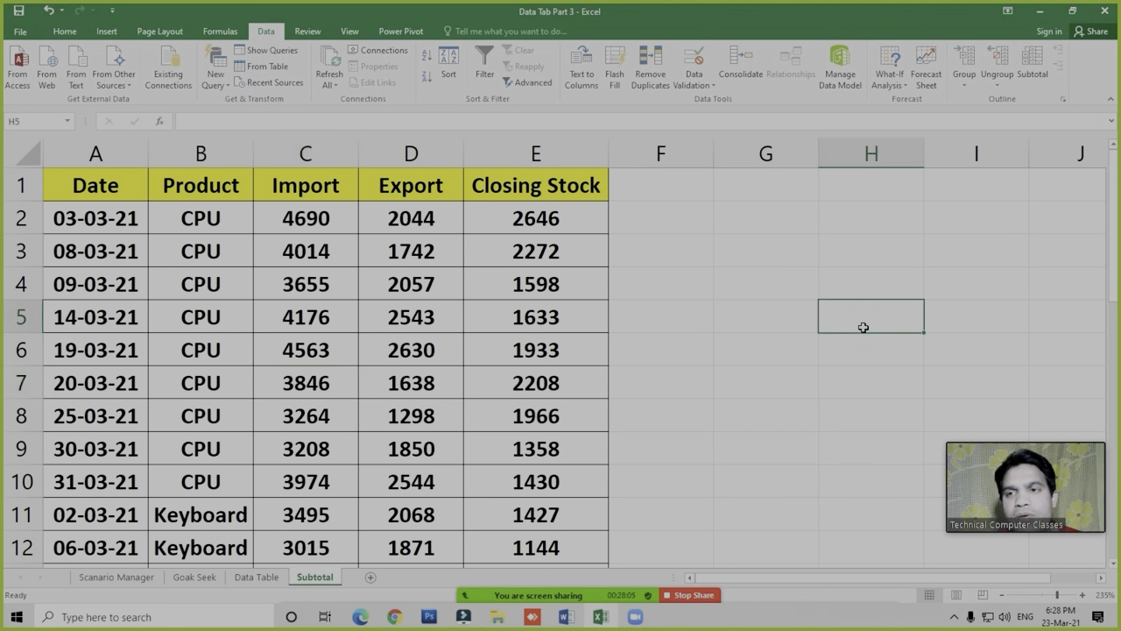
click(1034, 75)
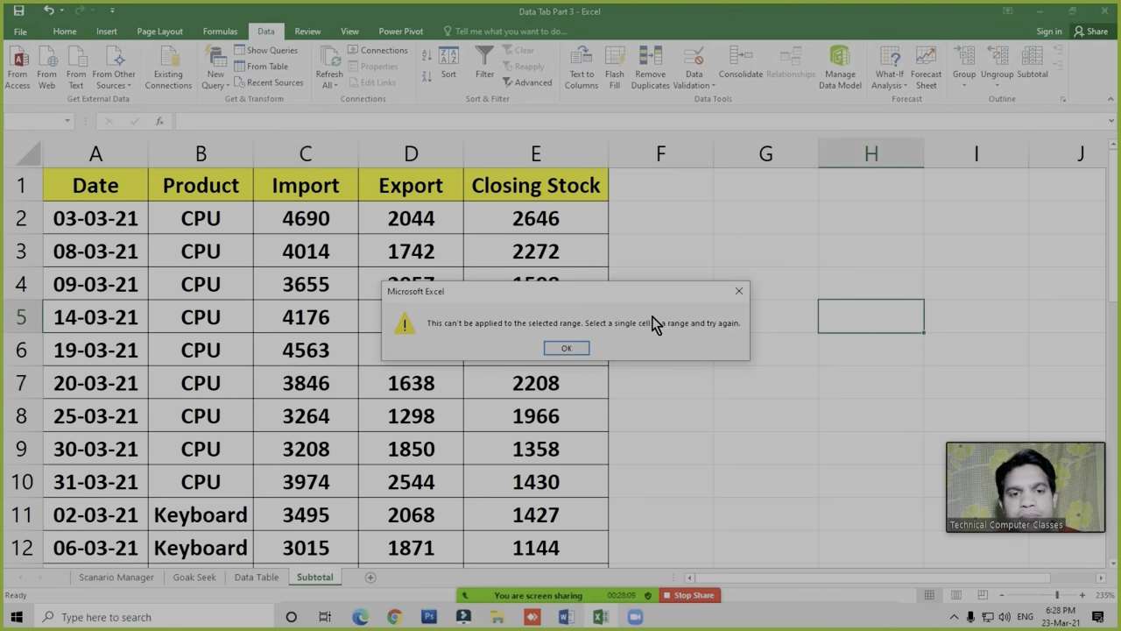
click(555, 346)
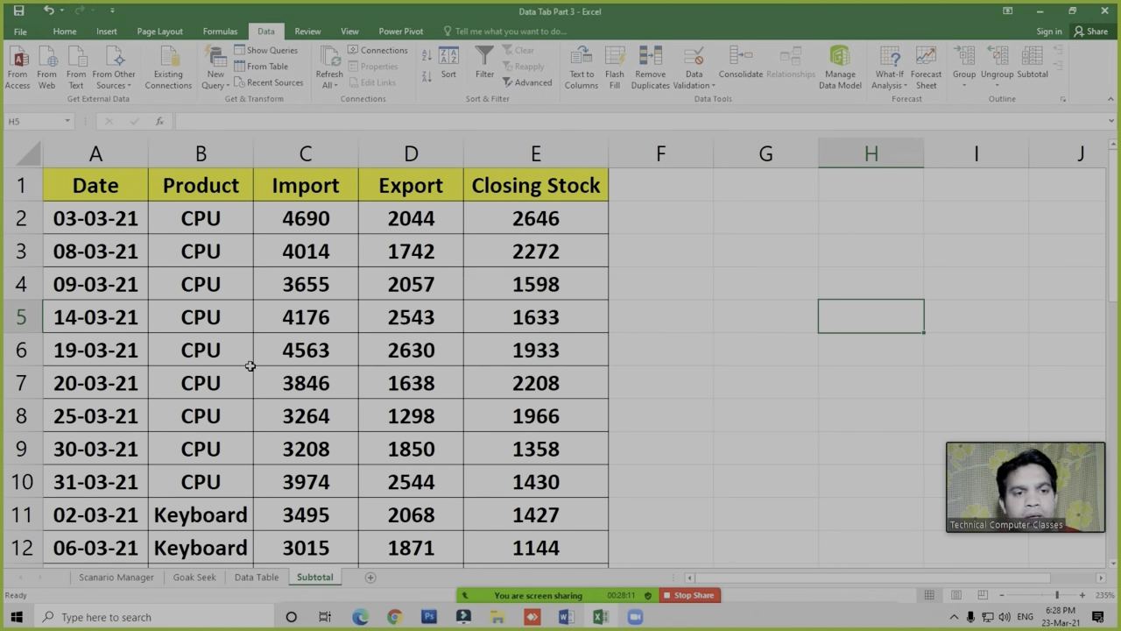
Start Subtotal from Import cell C6 inside the stock table and group at each change in Product
click(311, 351)
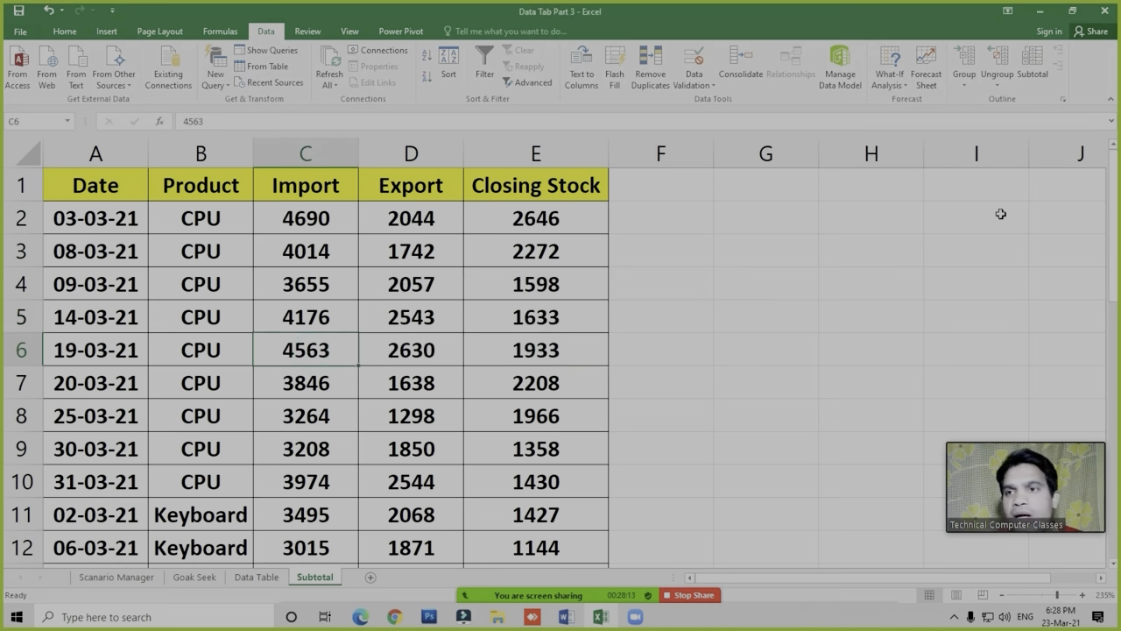
click(1037, 81)
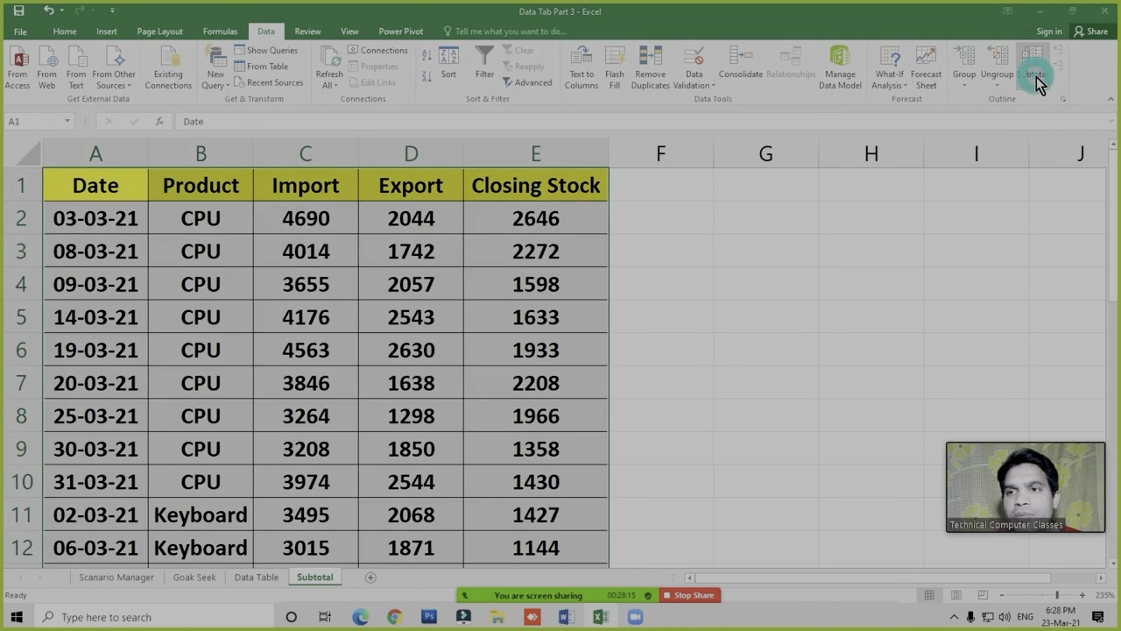
drag(627, 48, 807, 124)
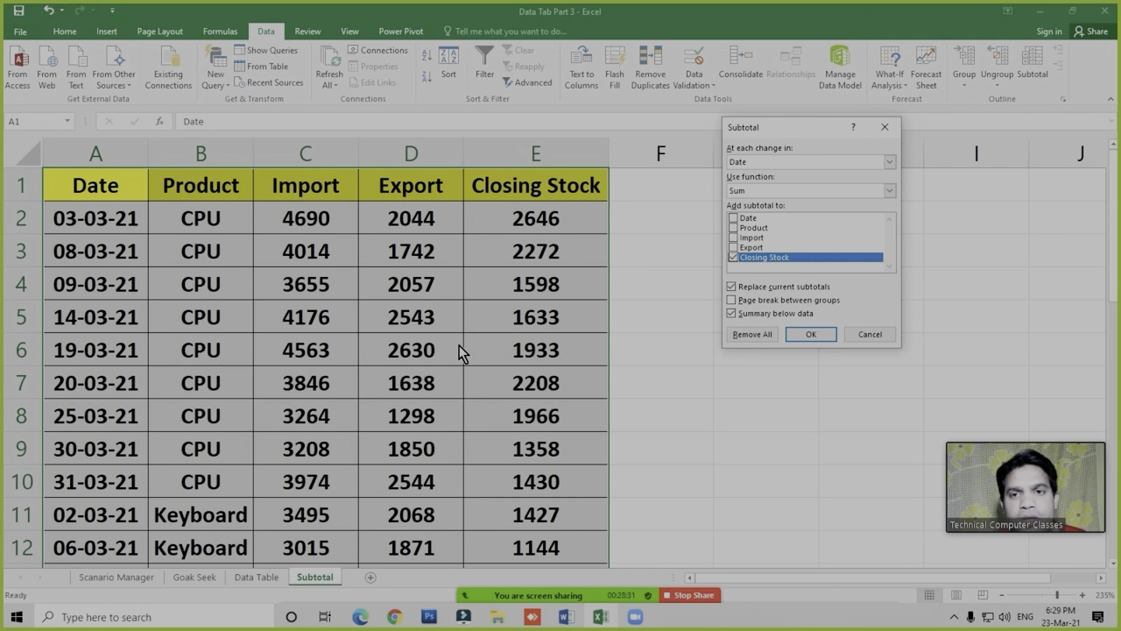
click(757, 163)
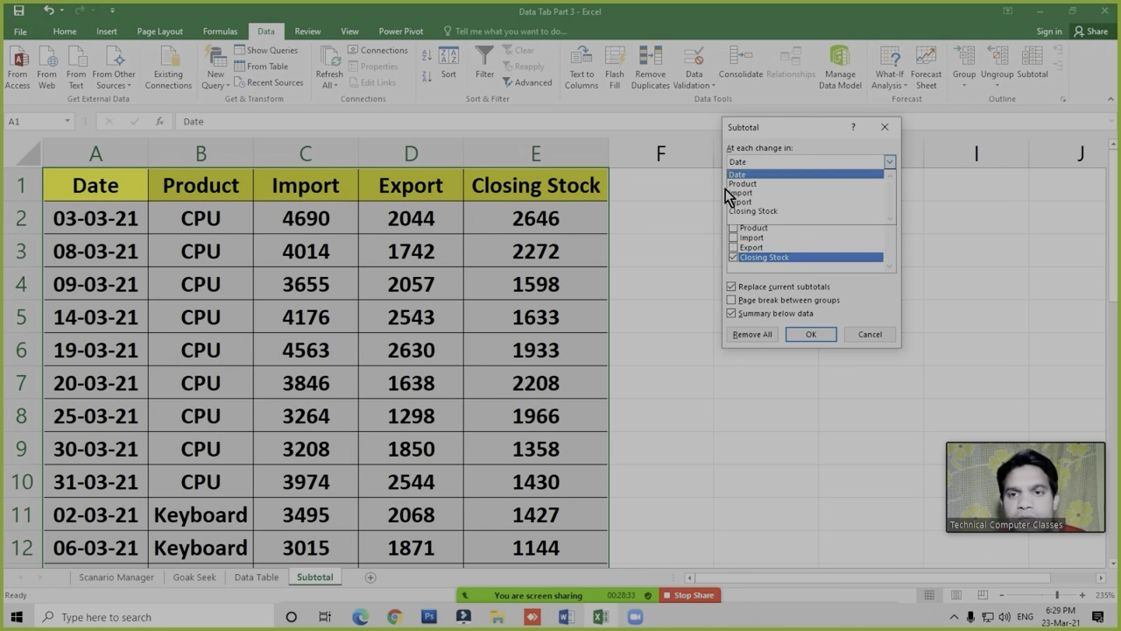
click(731, 184)
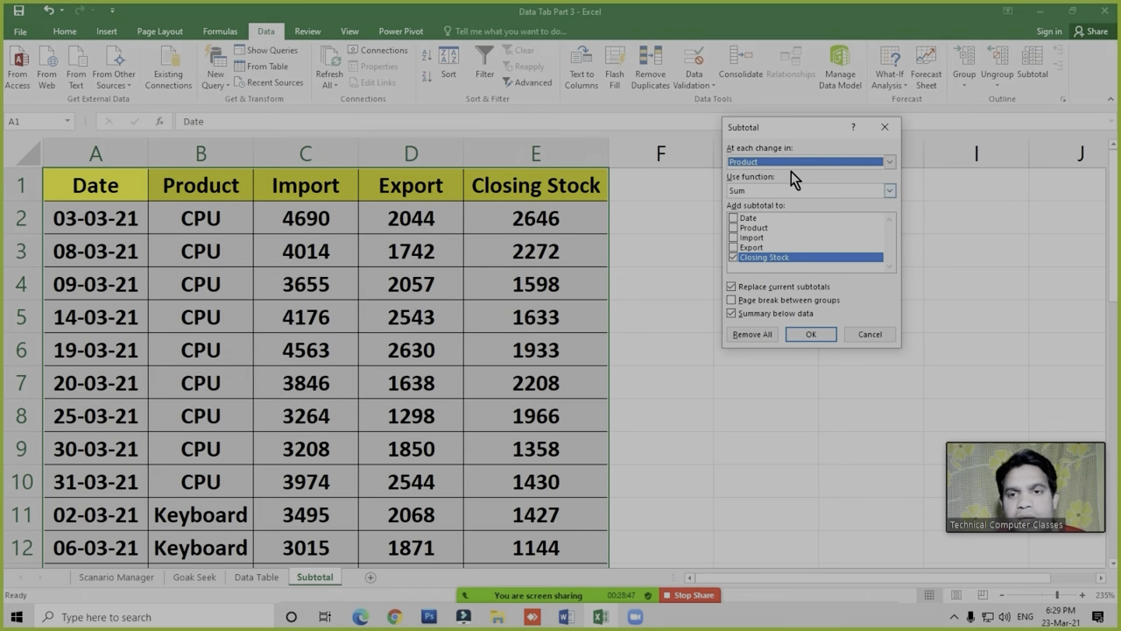
Use the Sum function to add subtotals to Import, Export and Closing Stock, and apply them
click(889, 190)
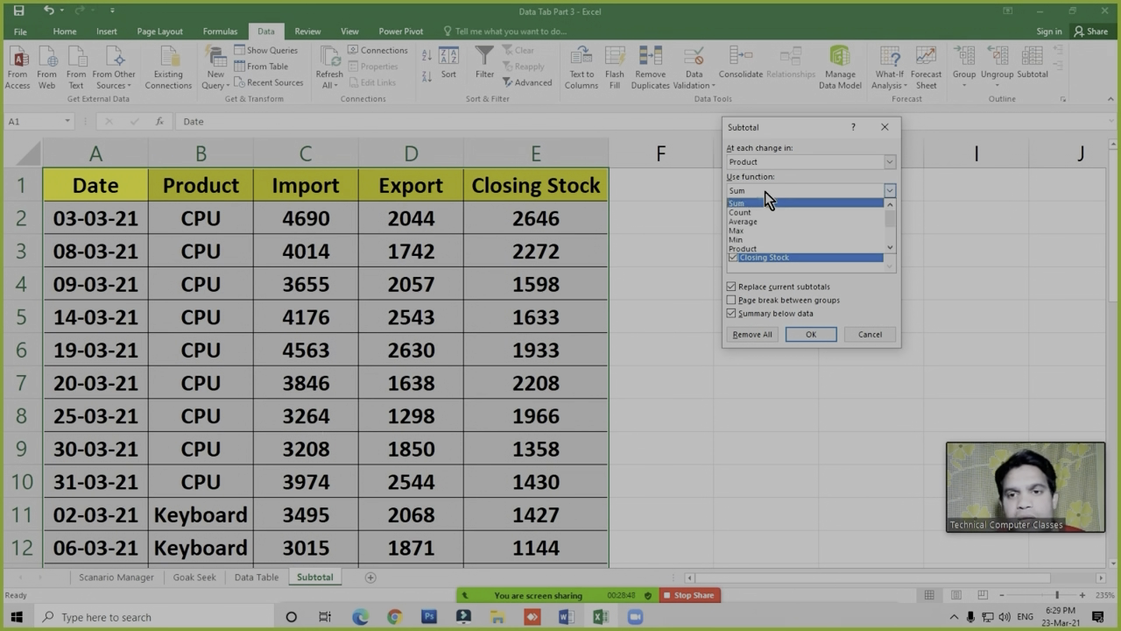
click(751, 285)
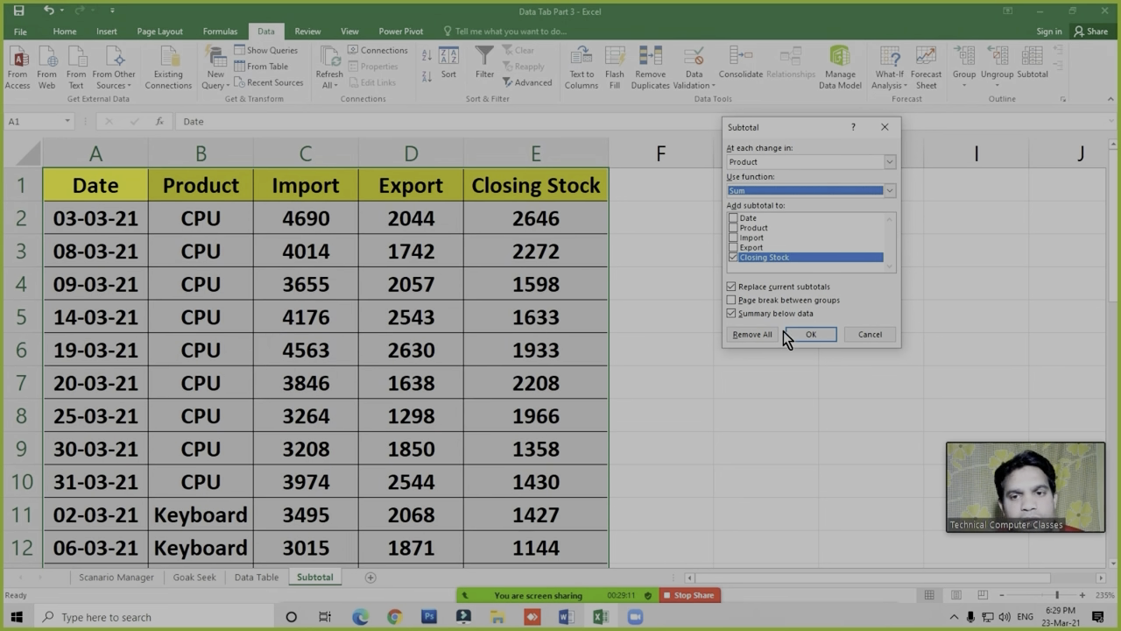
click(734, 238)
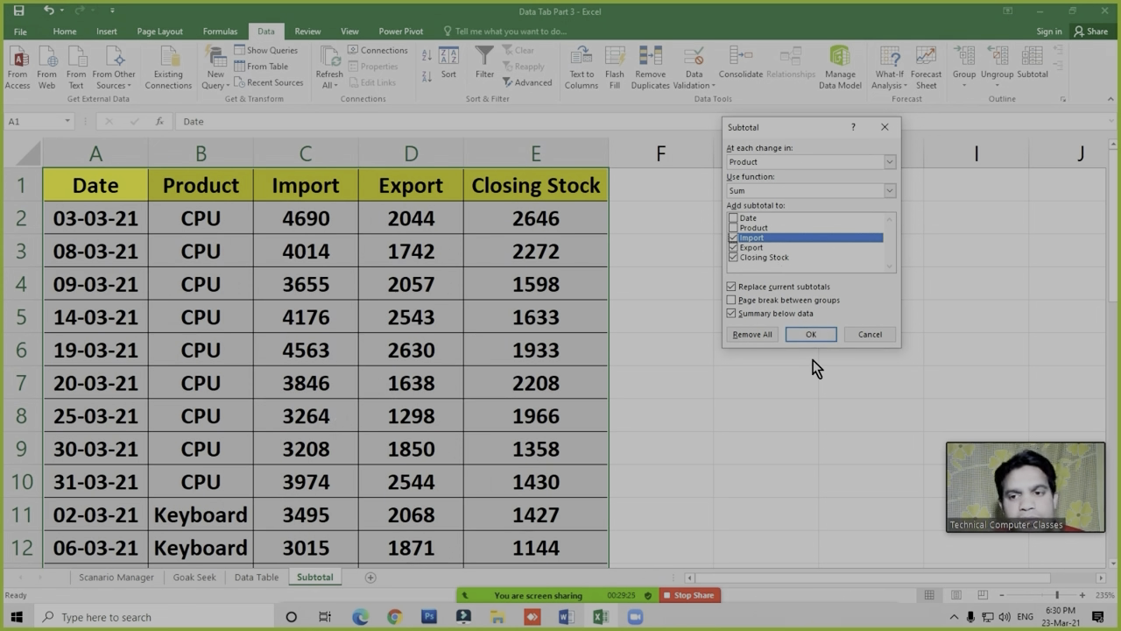
click(814, 335)
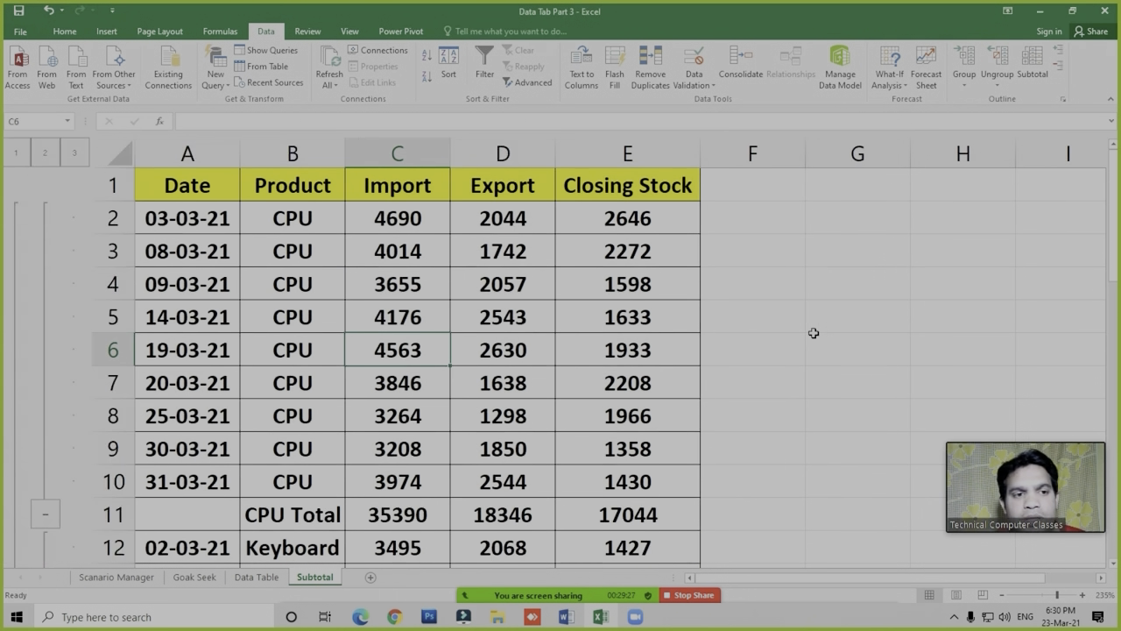
Select the CPU Total label in B11 and widen the Product column to give the total labels more room
drag(1114, 263, 1119, 290)
drag(2, 298, 996, 412)
click(311, 388)
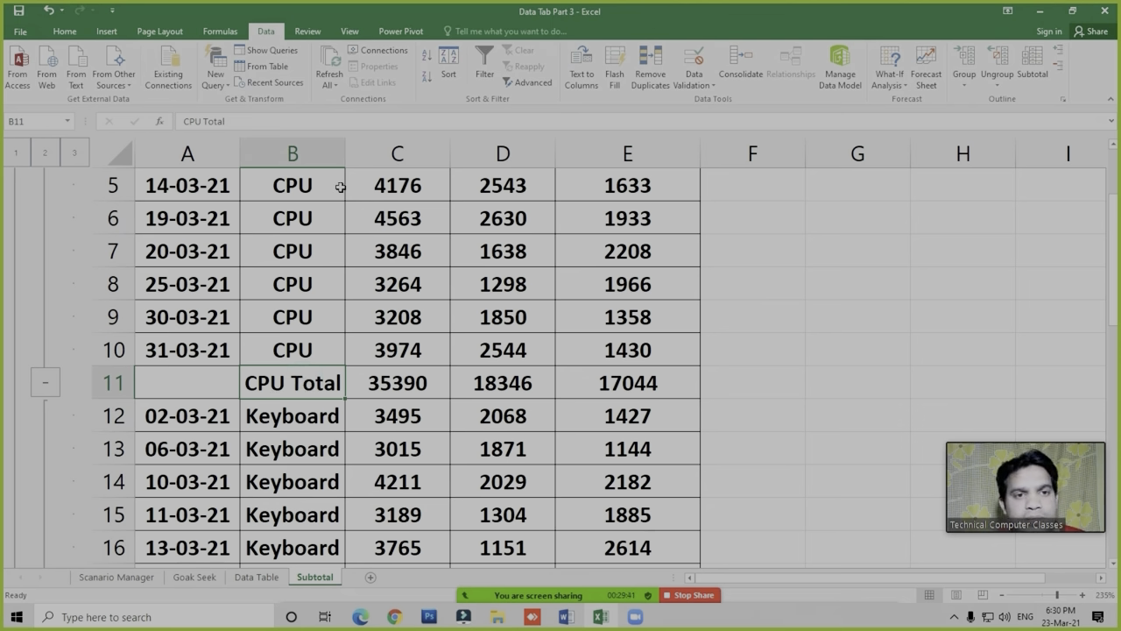
drag(345, 149, 405, 150)
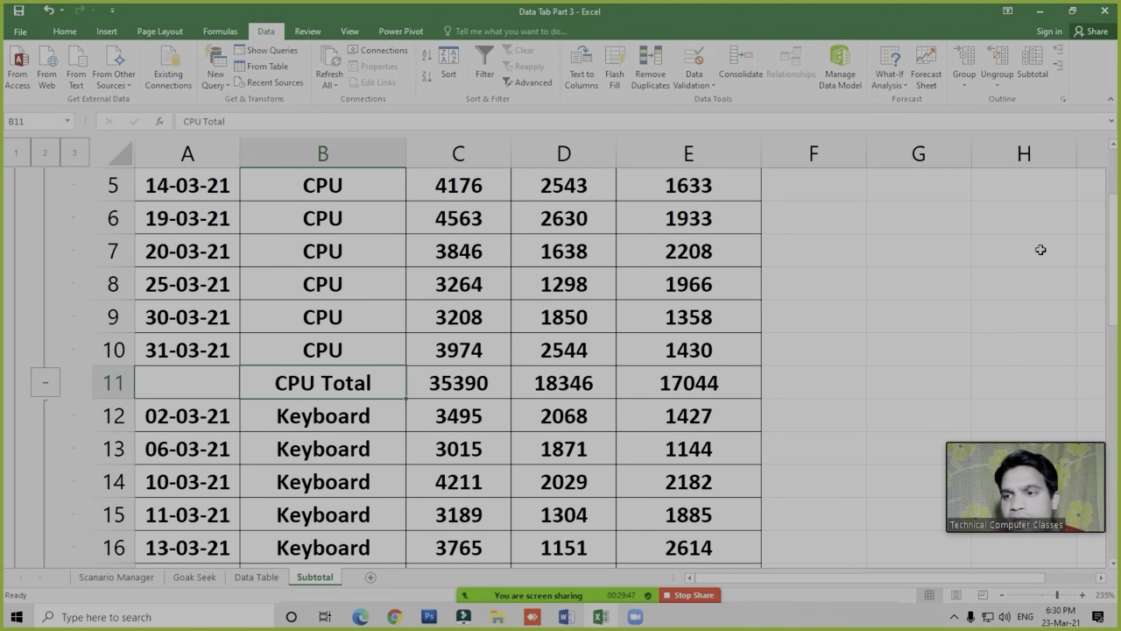
Examine the Keyboard, Mouse, UPS and Grand Total rows, and return to the CPU group at the table's start
drag(1099, 236, 1120, 355)
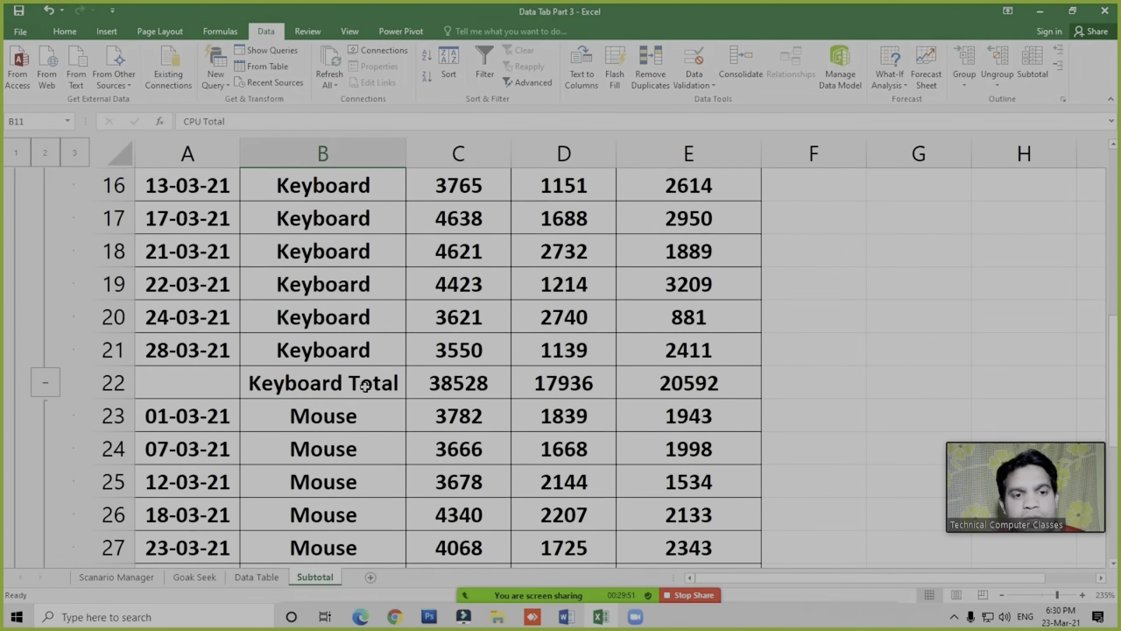
drag(1116, 326, 1118, 498)
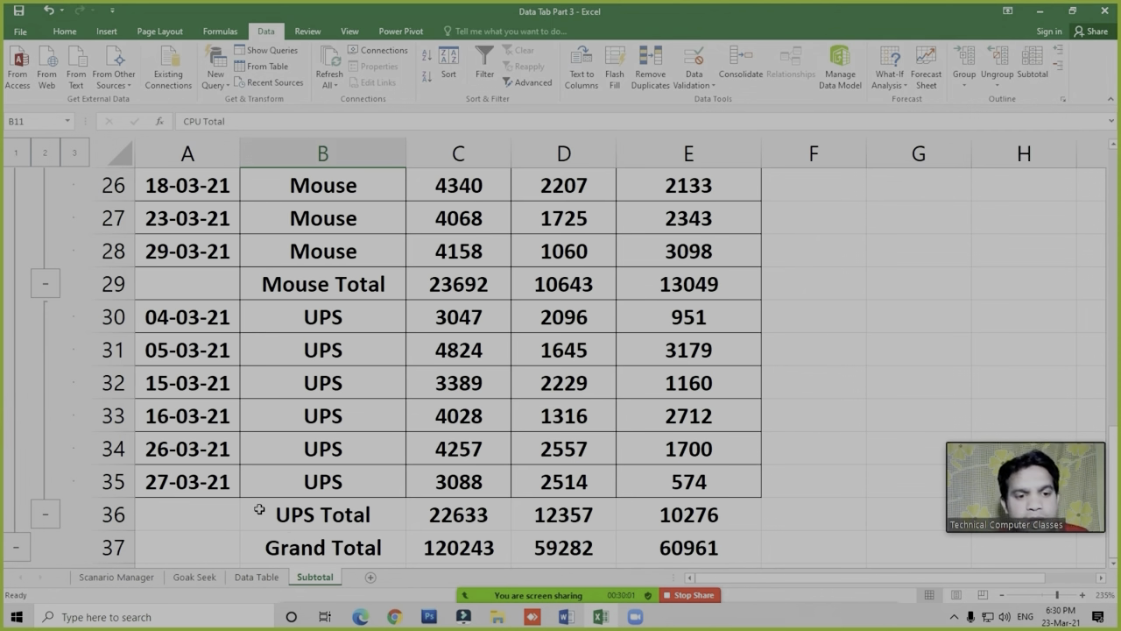
click(311, 522)
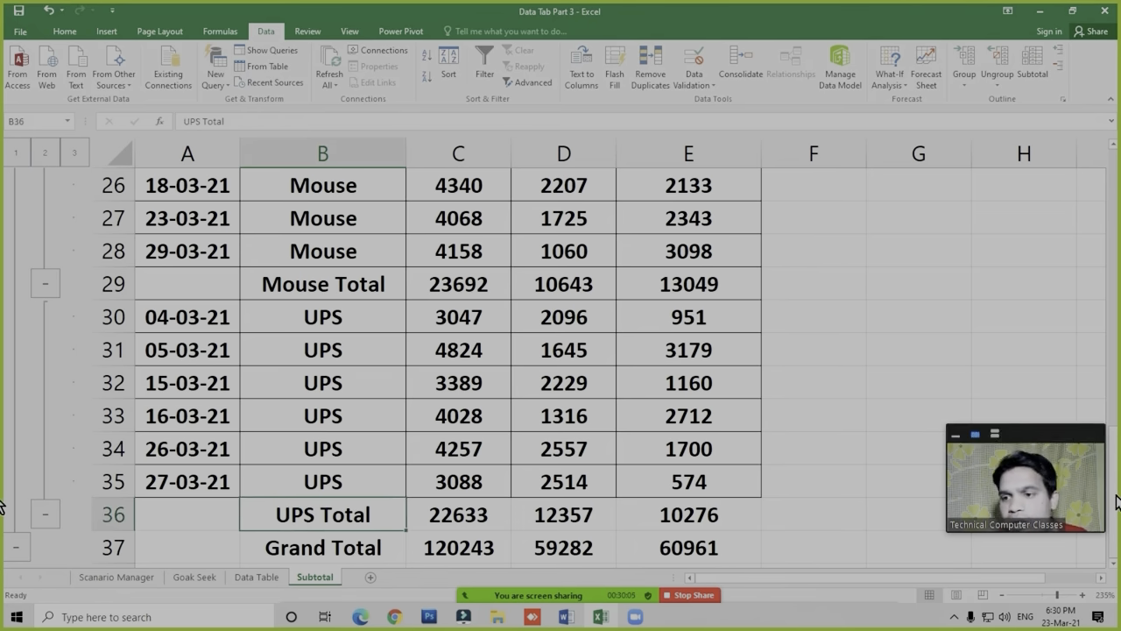
scroll(1089, 209, up, 8)
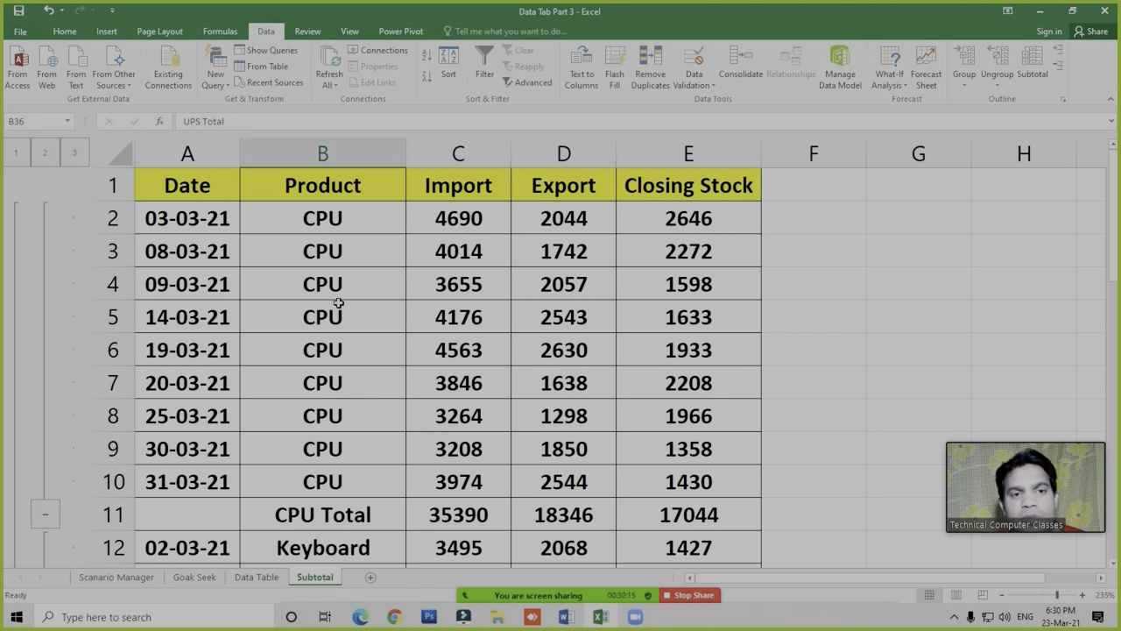
click(329, 433)
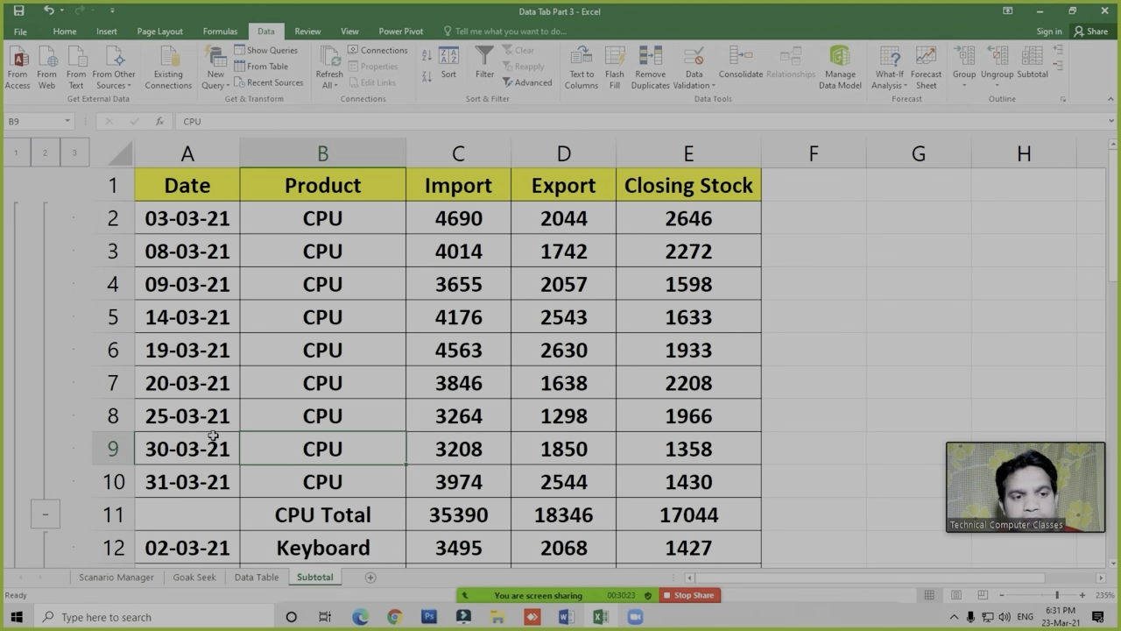
click(363, 386)
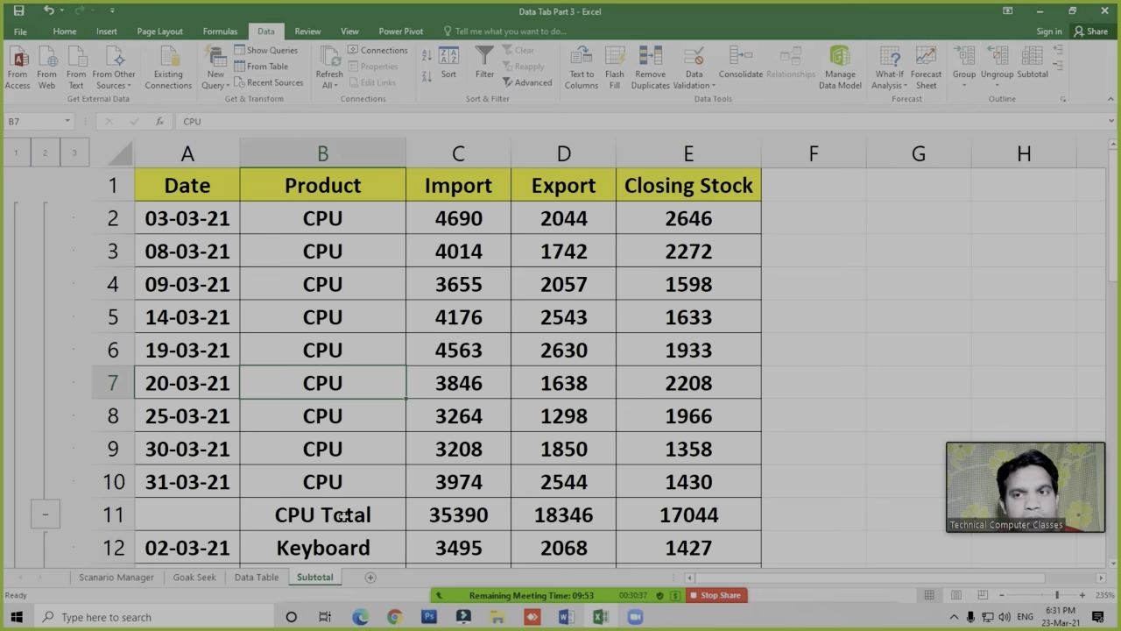
Collapse the CPU group's detail rows to its CPU Total row and look over the remaining product groups
click(49, 514)
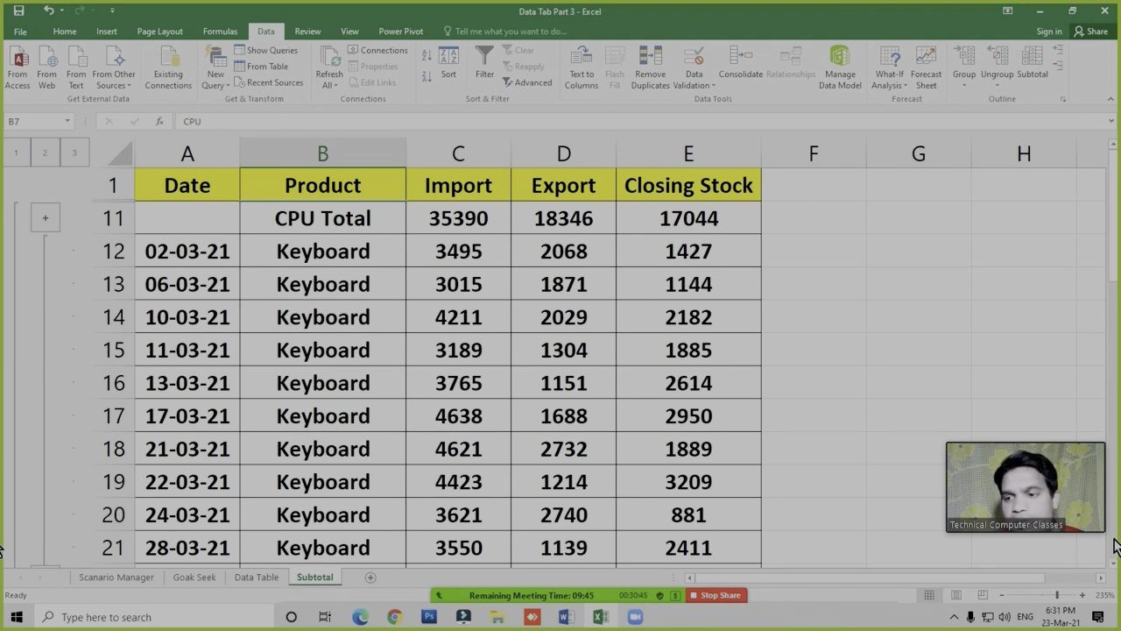
scroll(1095, 552, down, 4)
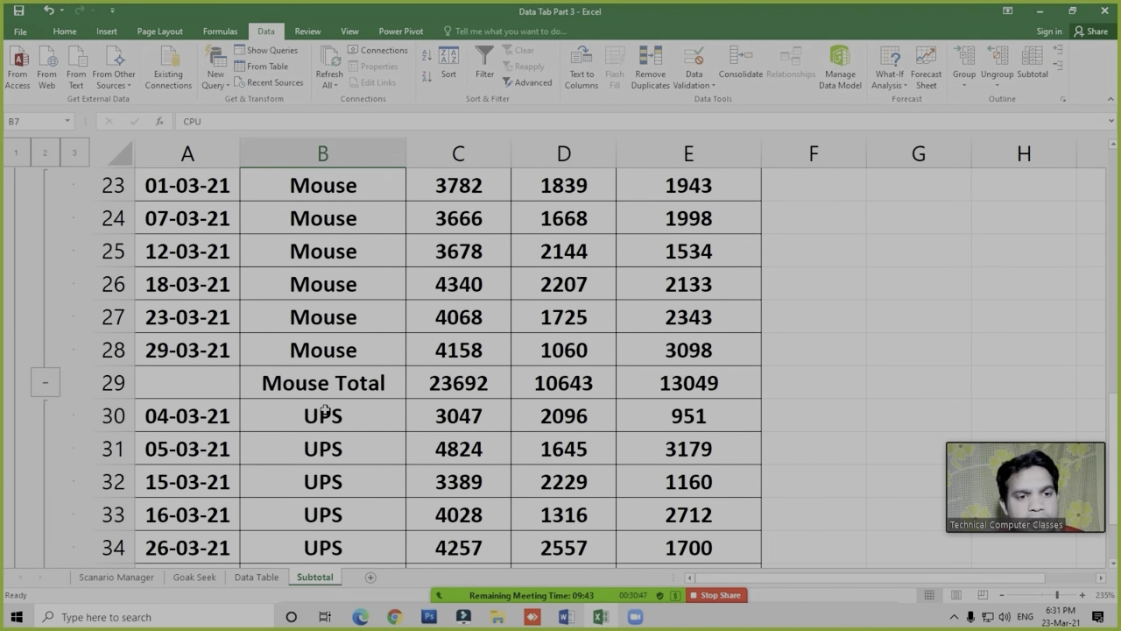
drag(1113, 418, 1111, 380)
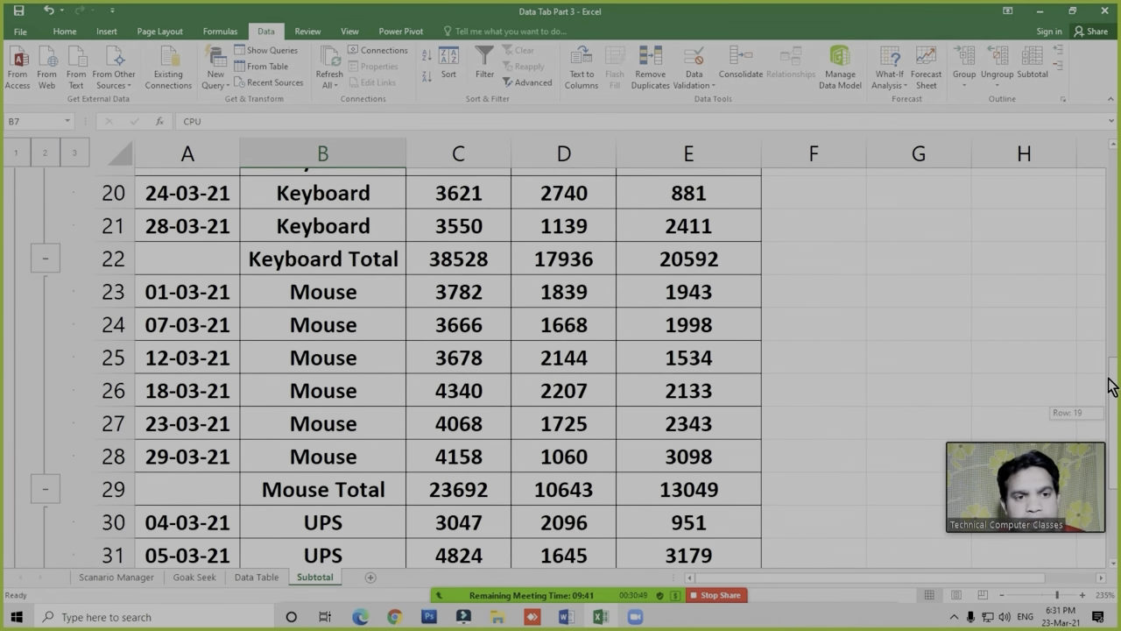
Collapse the Keyboard, Mouse and UPS groups in the outline down to their total rows
click(43, 250)
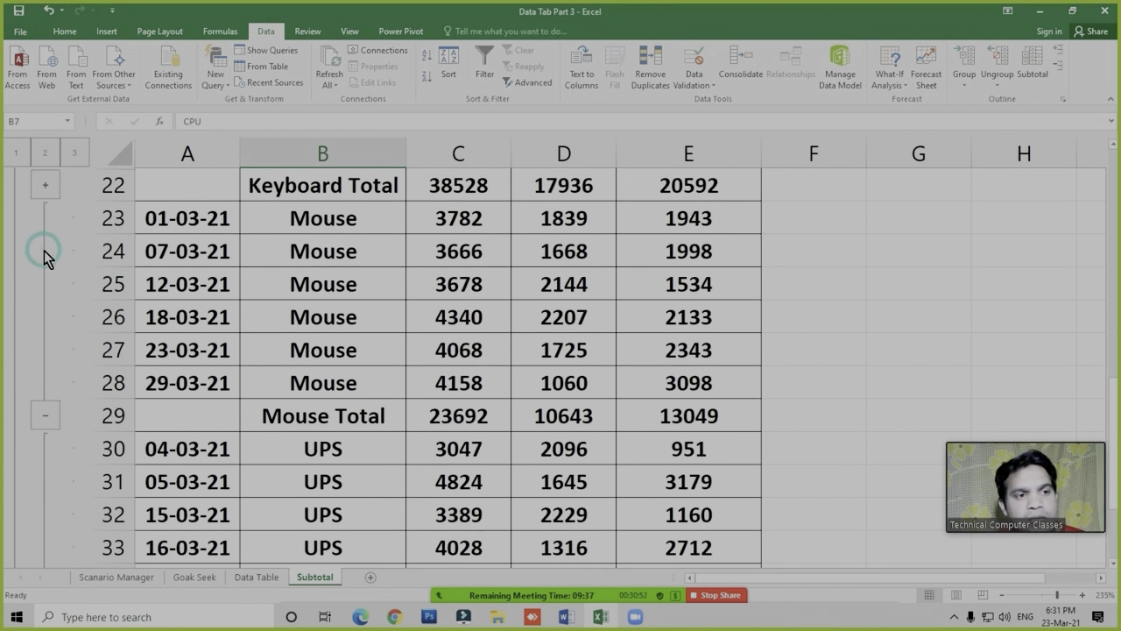
click(46, 423)
click(51, 450)
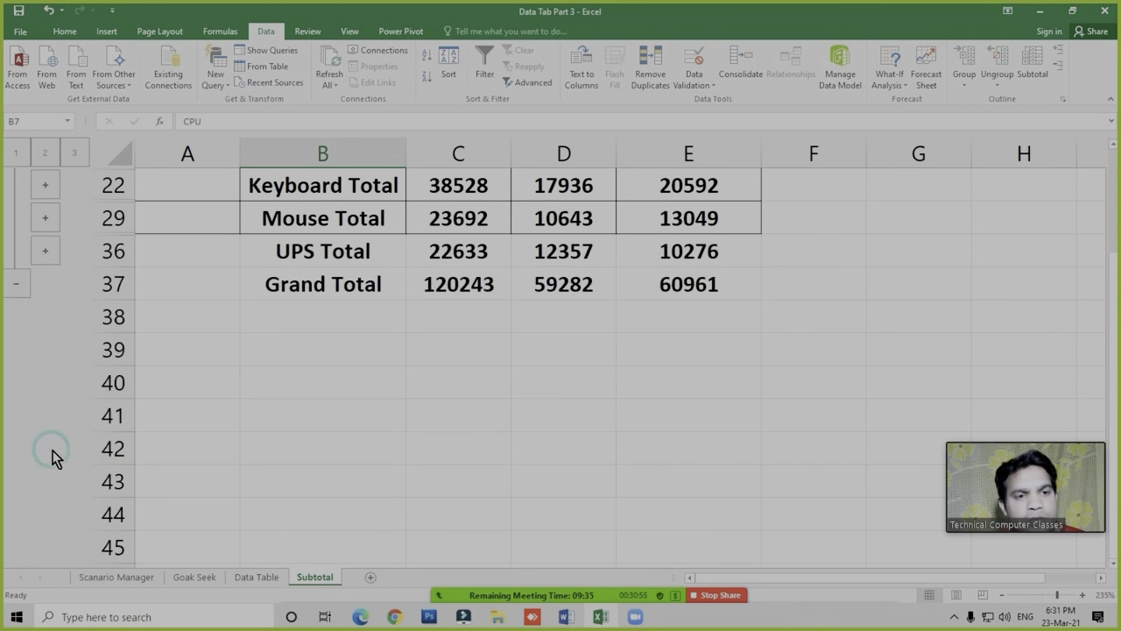
click(480, 415)
drag(1114, 418, 1116, 378)
click(299, 280)
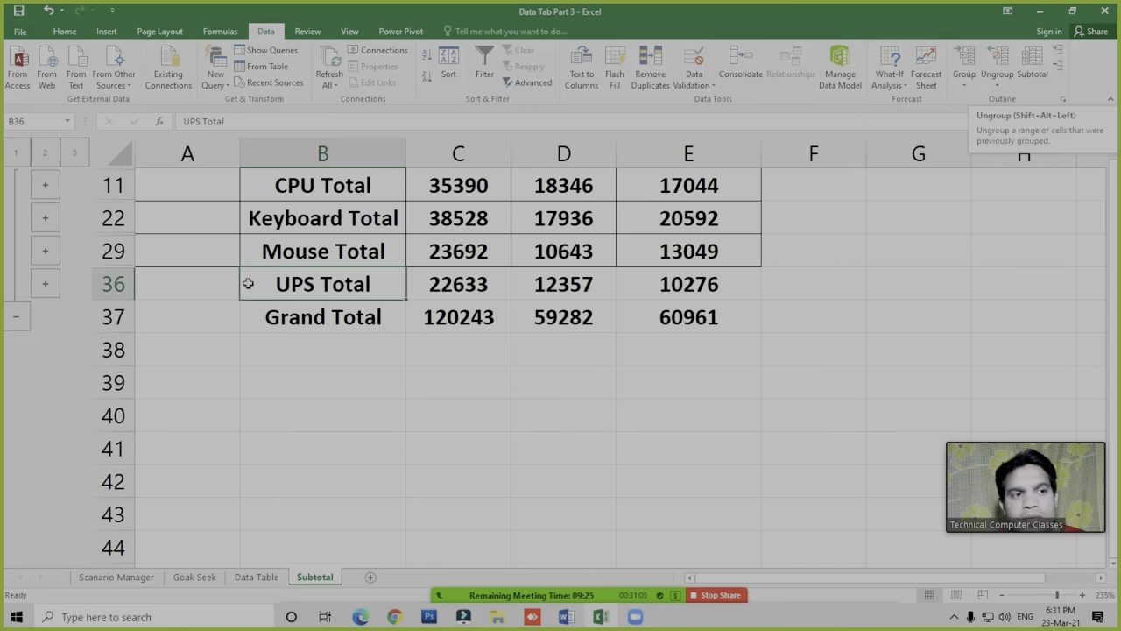
Expand the CPU group to view its detail rows, and collapse it again
click(37, 188)
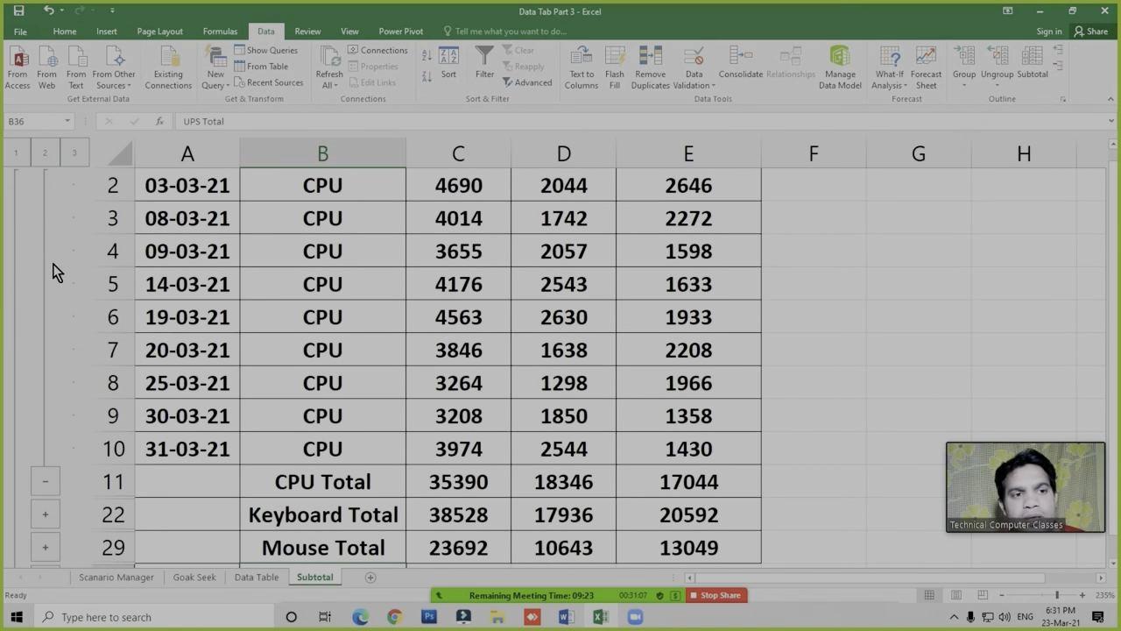
click(45, 482)
click(528, 417)
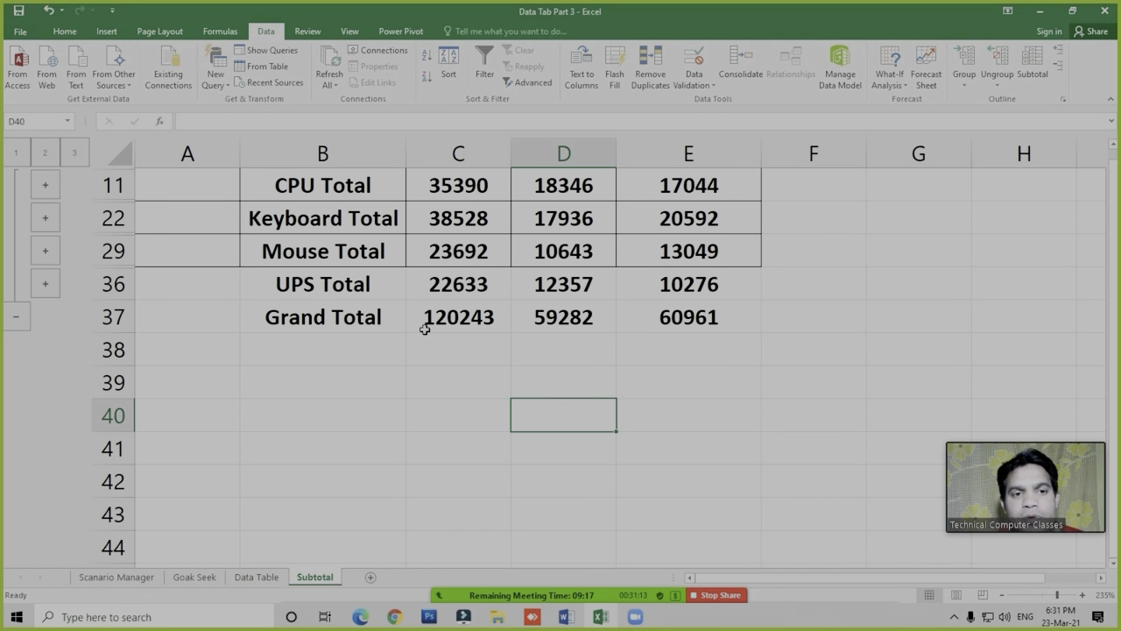
Ungroup the rows of the range A1:E39 and clear the rest of its outline
drag(721, 380, 120, 75)
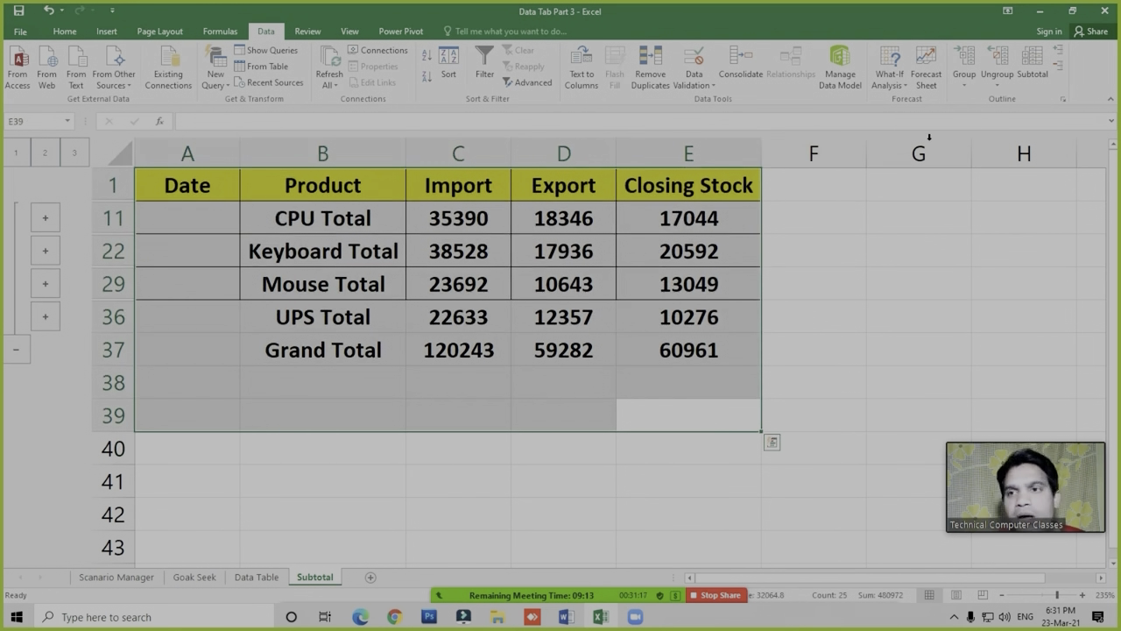
click(996, 83)
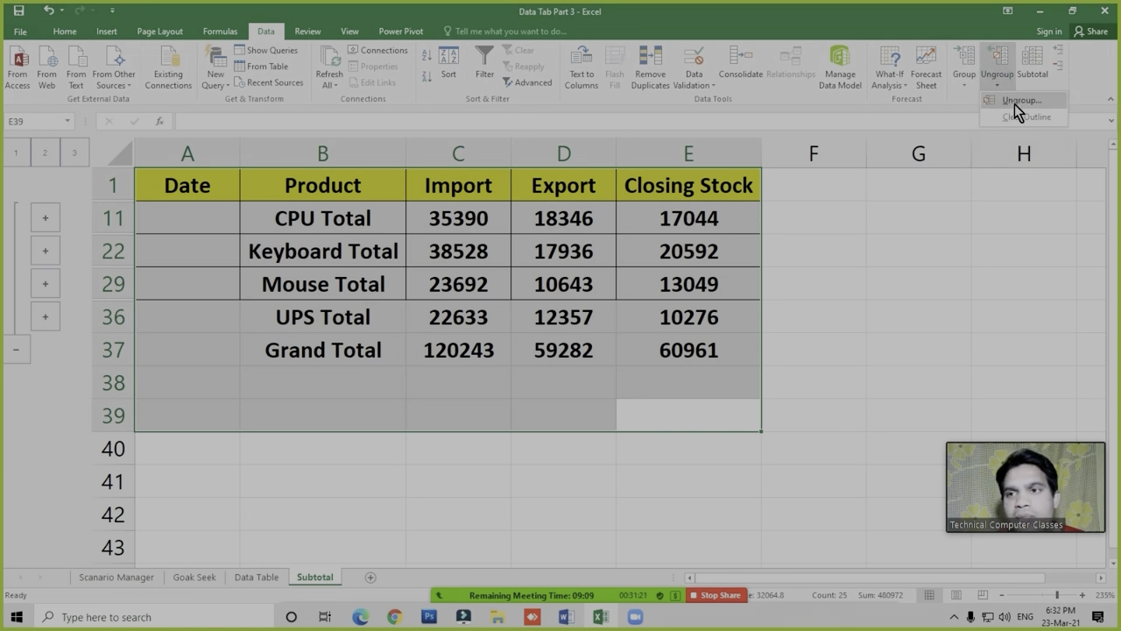
click(1018, 103)
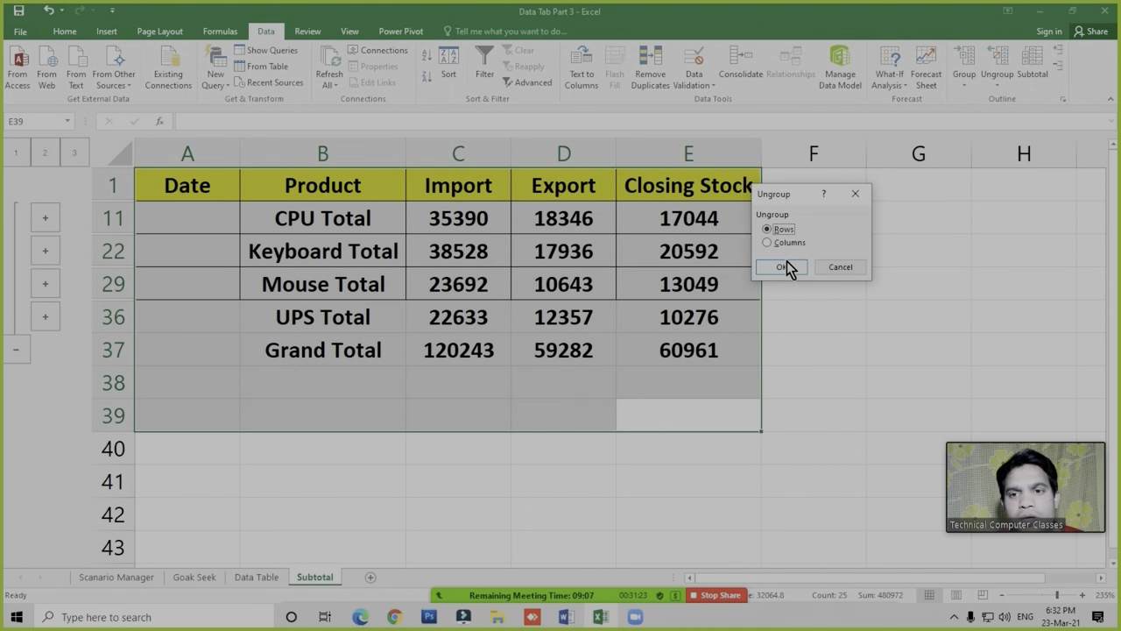
click(789, 267)
click(988, 87)
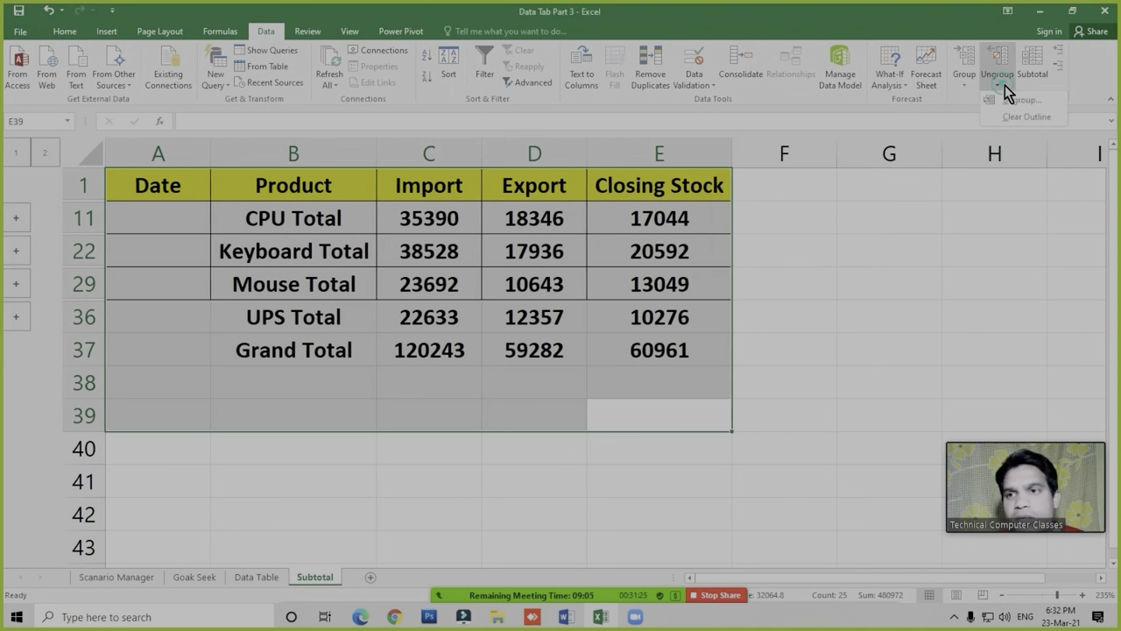
click(1033, 119)
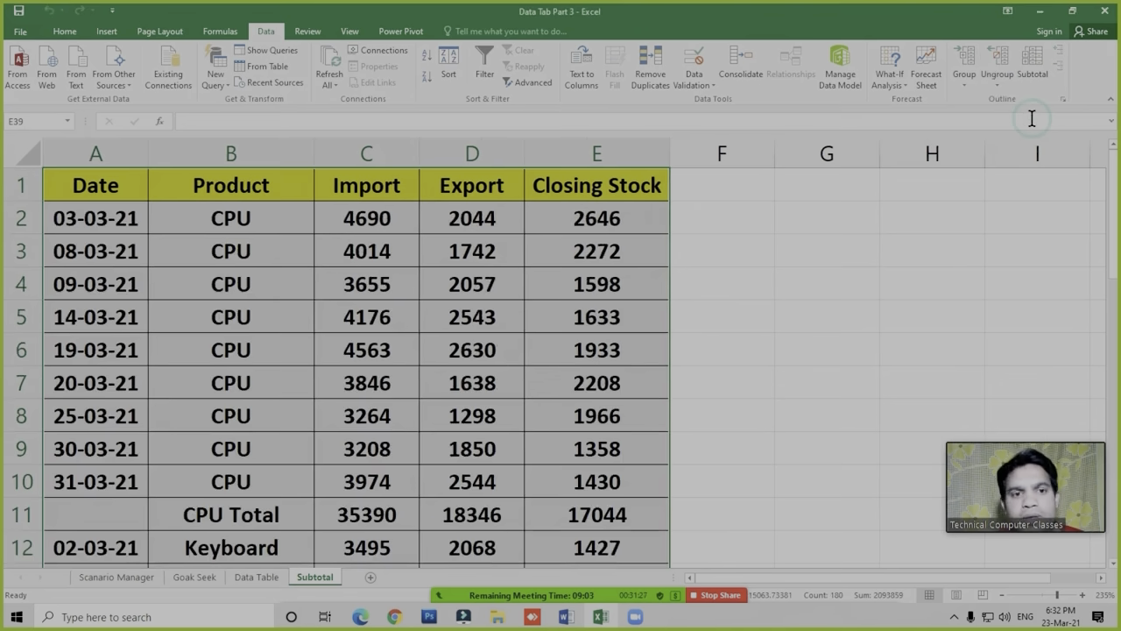
Examine the ungrouped product list, including its detail rows and the CPU and Keyboard total rows
click(432, 326)
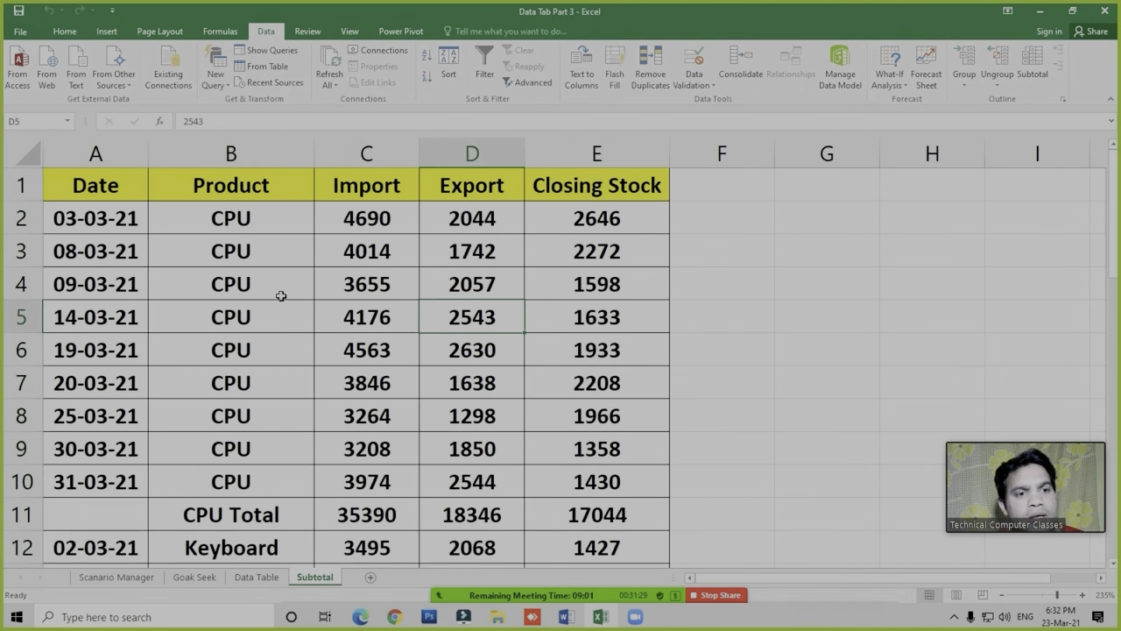
click(307, 392)
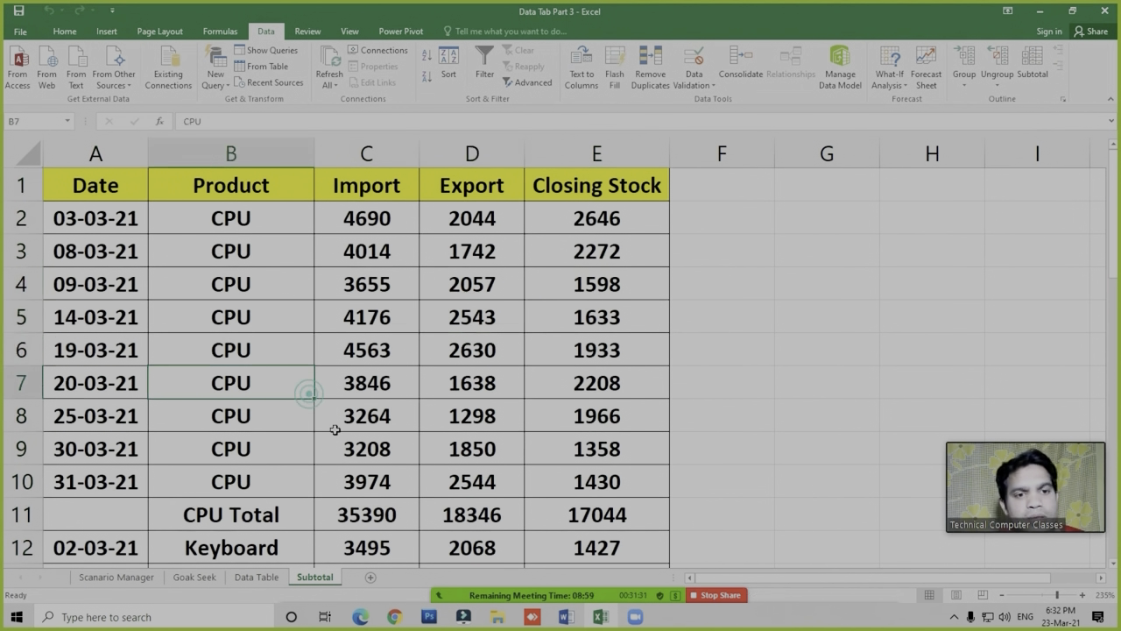
scroll(1116, 289, down, 4)
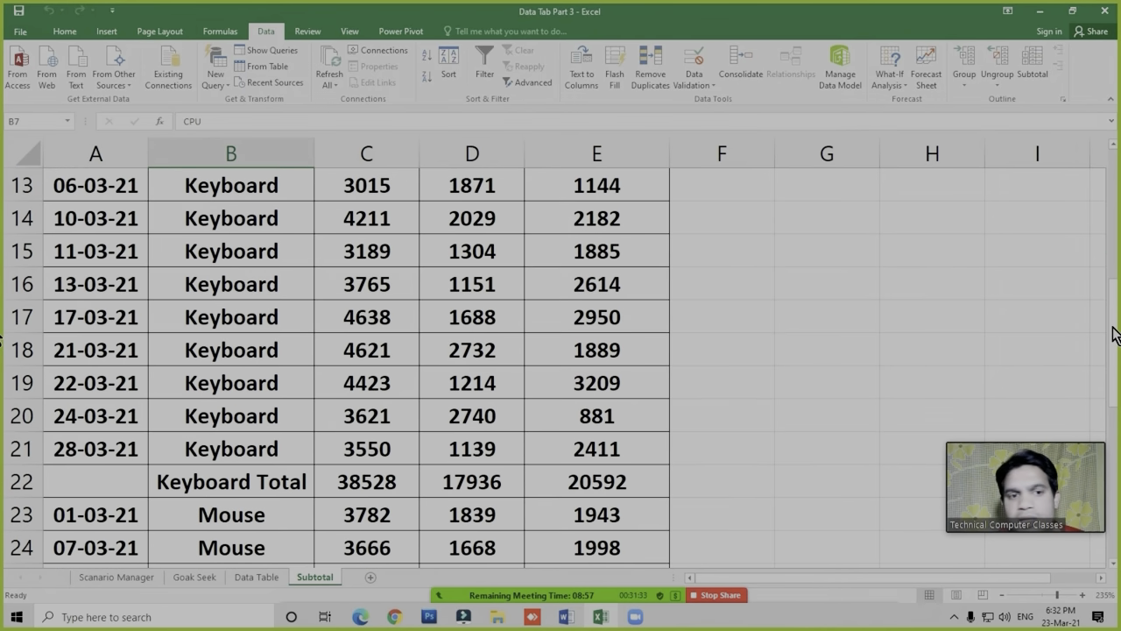
scroll(225, 480, up, 4)
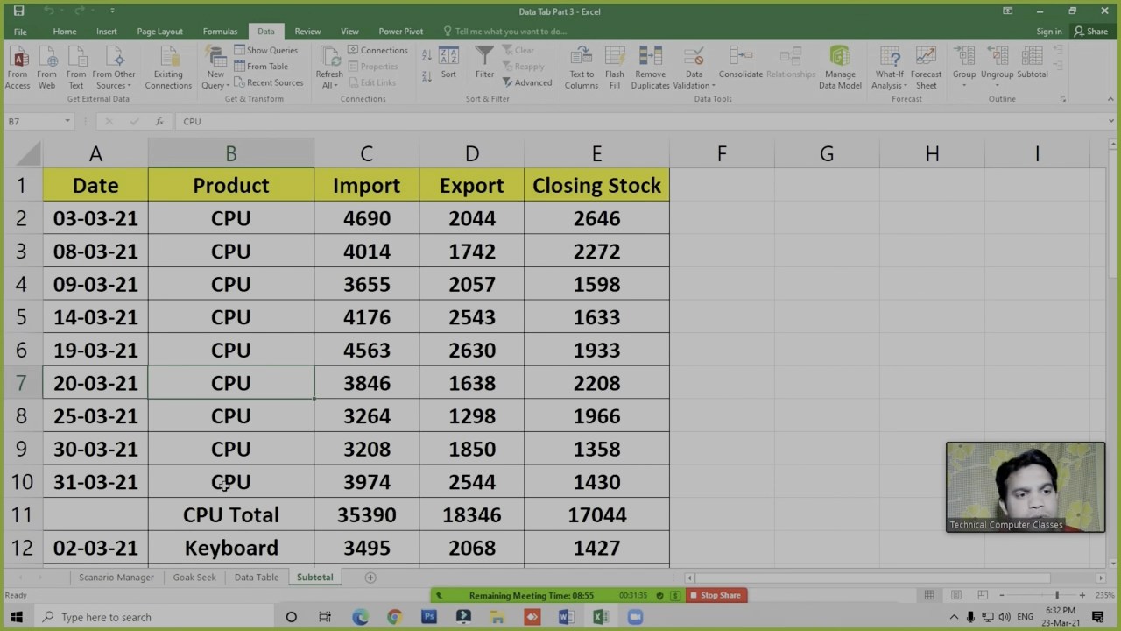
click(314, 377)
click(350, 394)
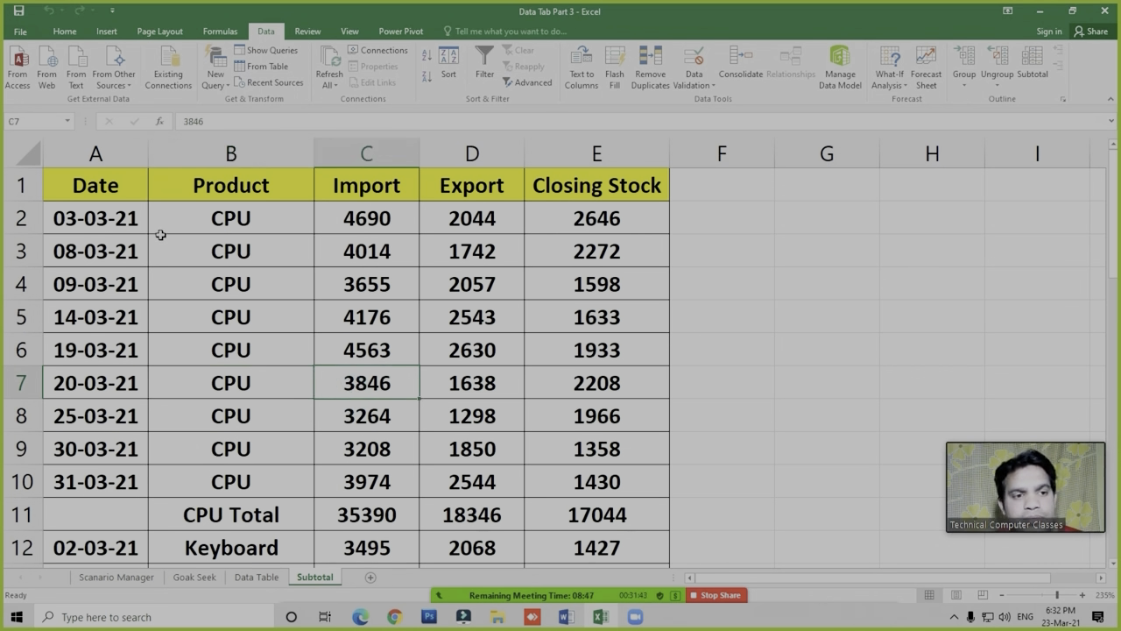
click(226, 514)
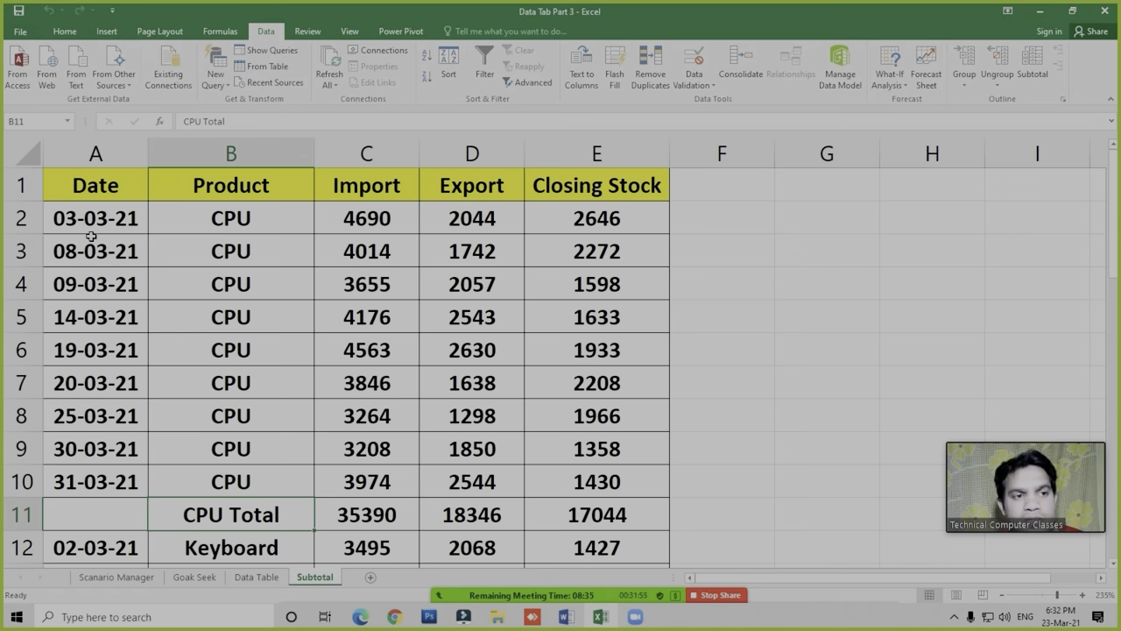
Group the CPU detail rows A2:E10 by rows and collapse the group under CPU Total
drag(83, 218, 605, 488)
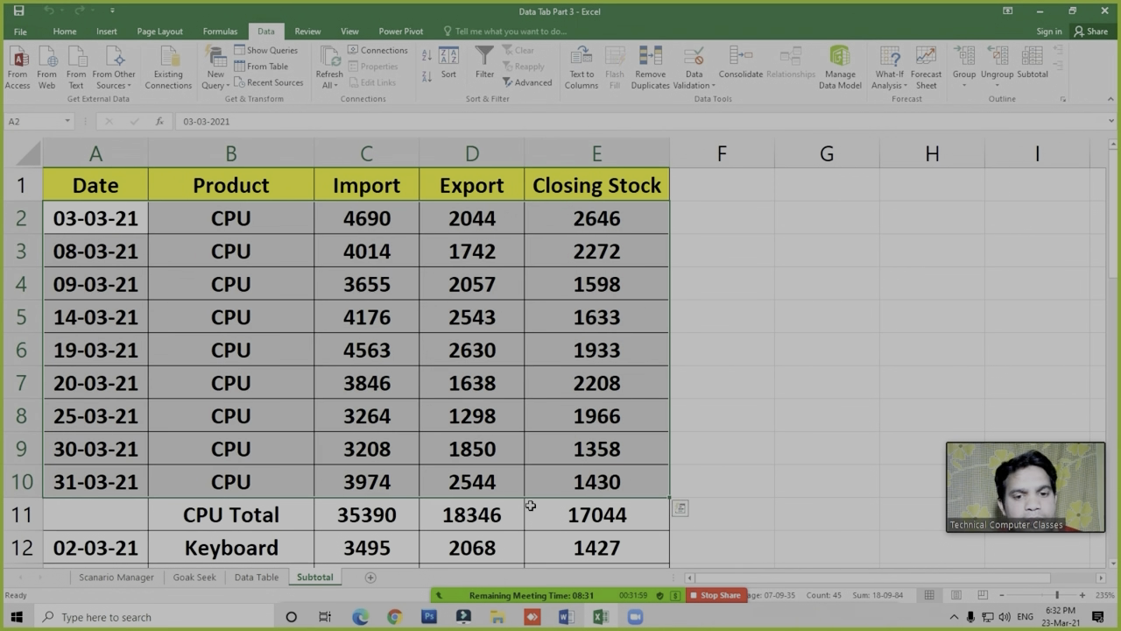
click(966, 85)
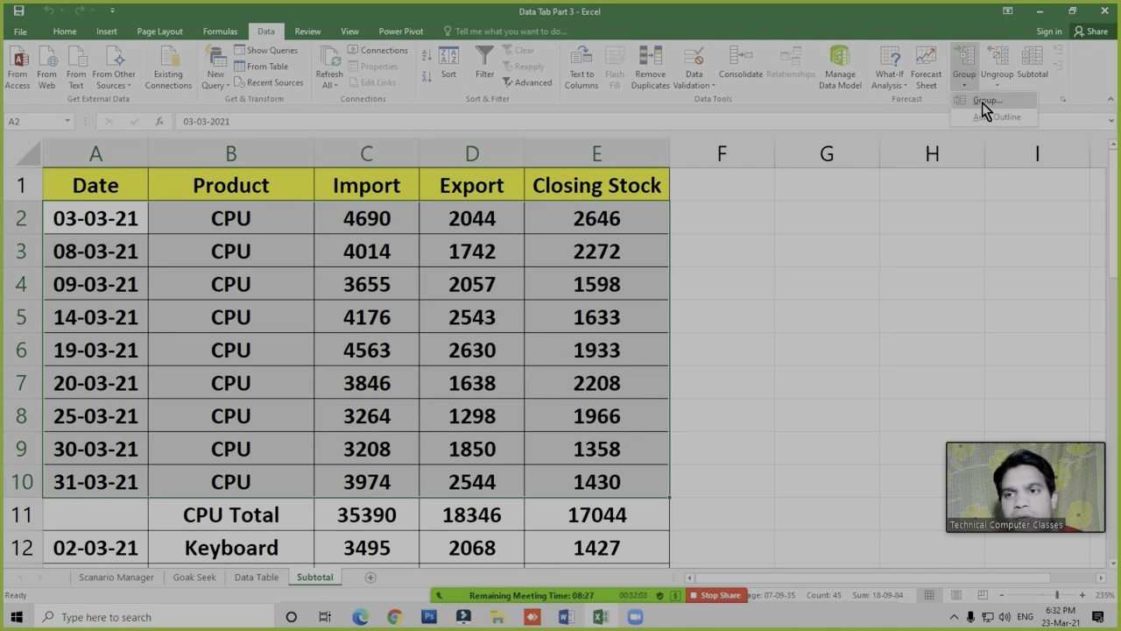
click(984, 102)
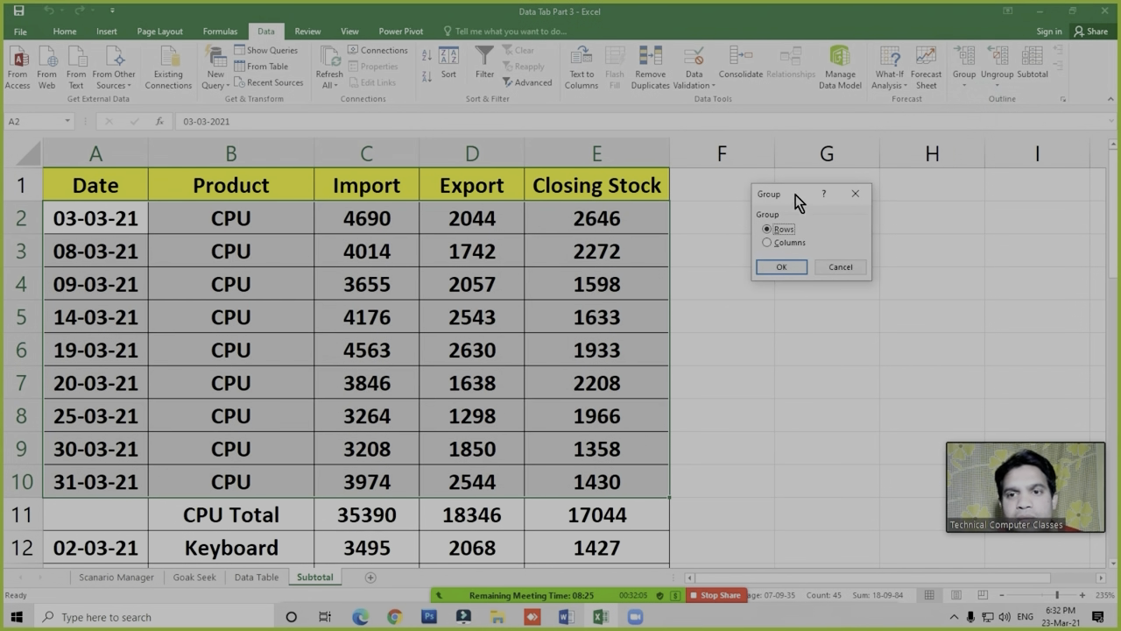
drag(795, 196, 759, 286)
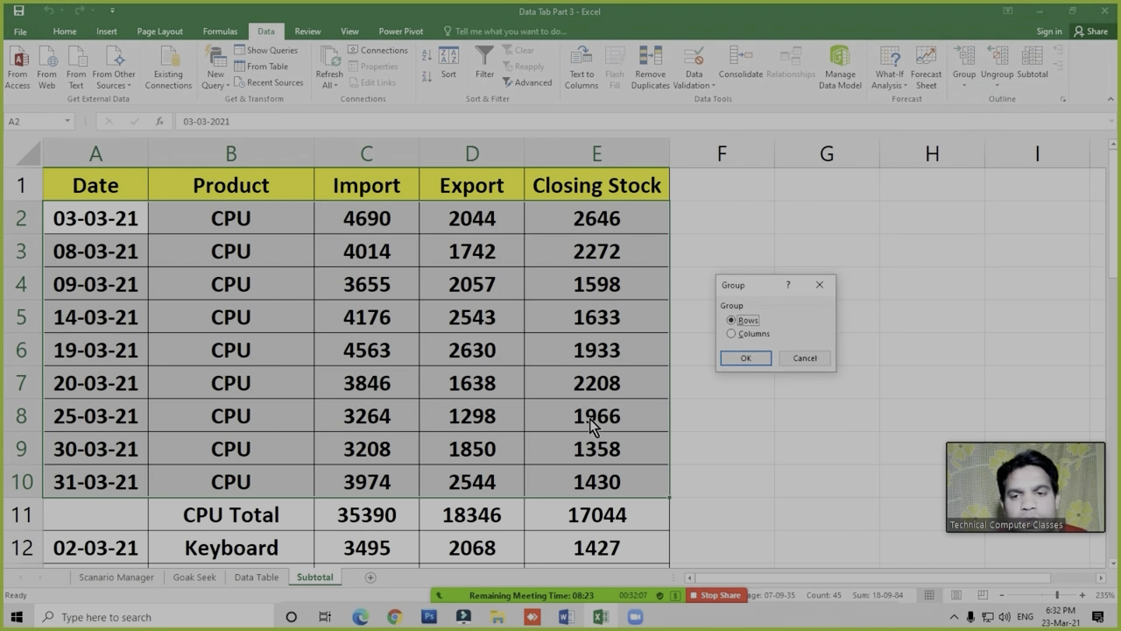
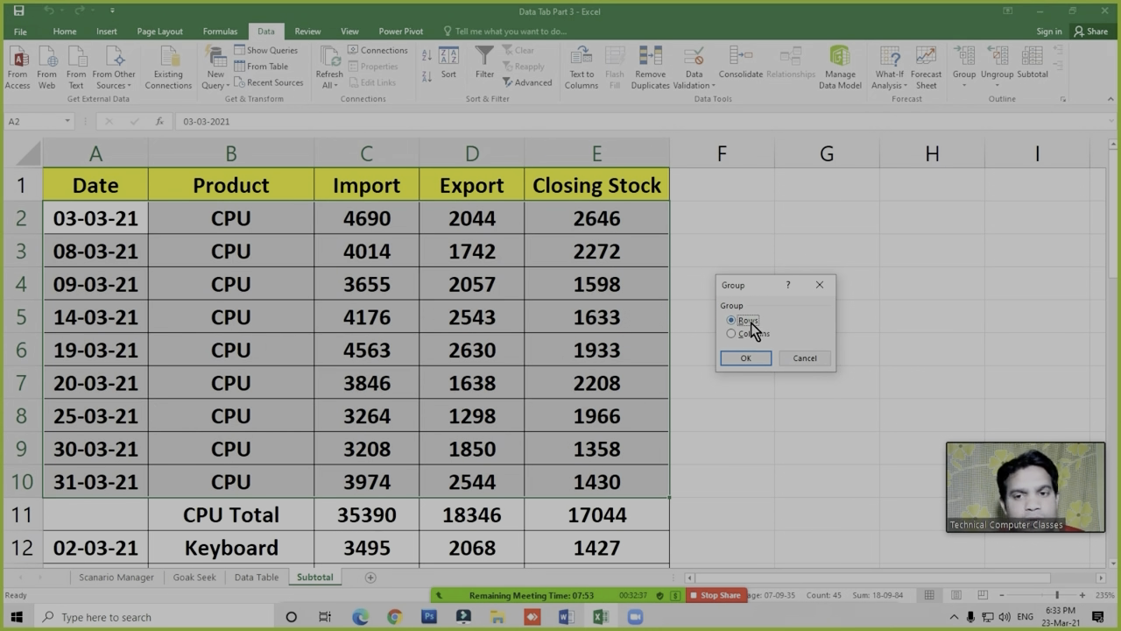
click(745, 360)
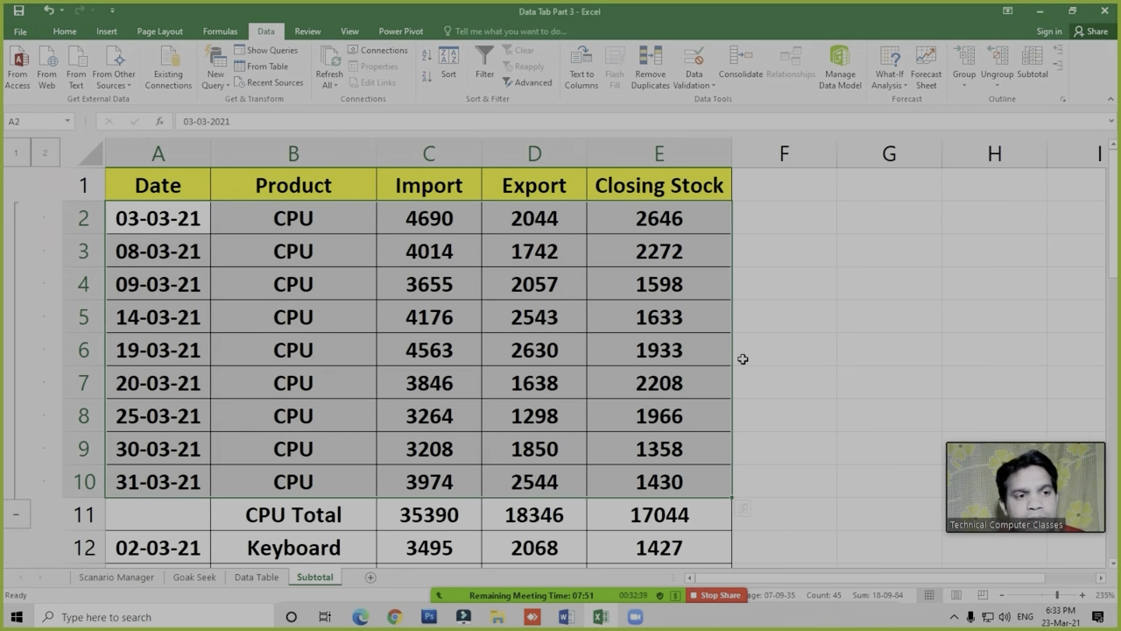
click(21, 519)
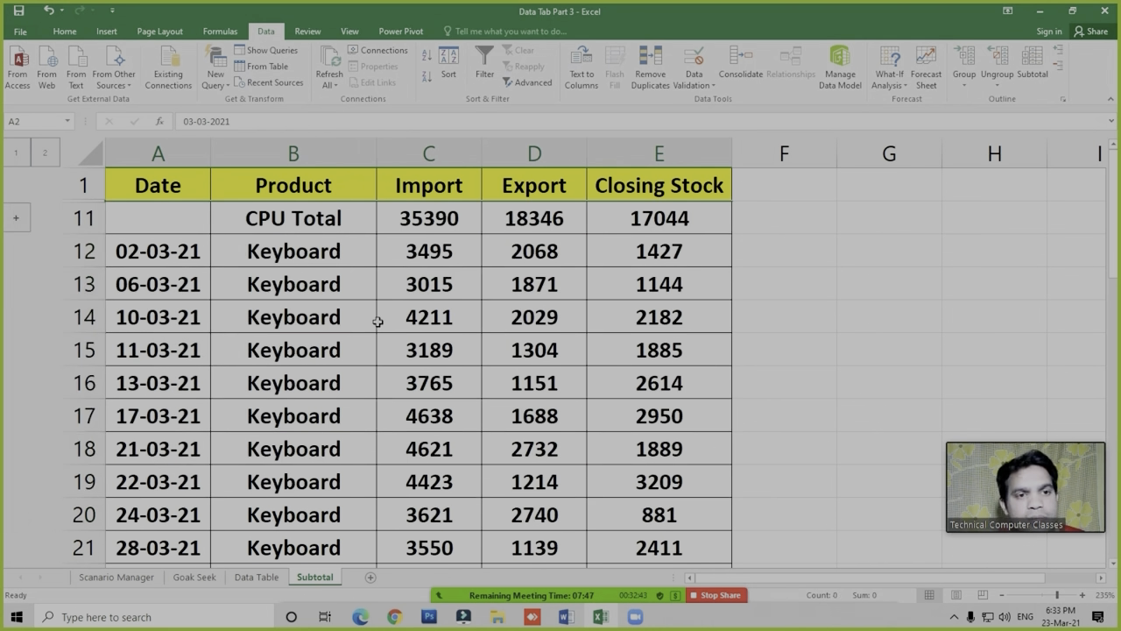
Group the Keyboard detail rows A12:E21 by rows and collapse the group under Keyboard Total
click(326, 309)
drag(169, 264, 686, 446)
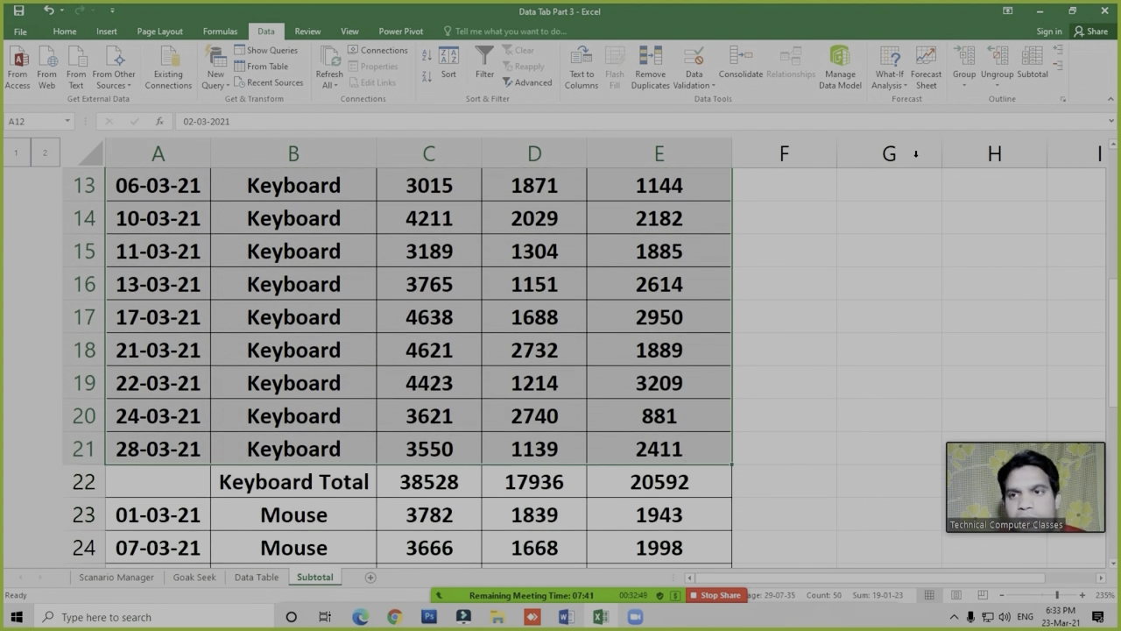
click(974, 80)
click(970, 102)
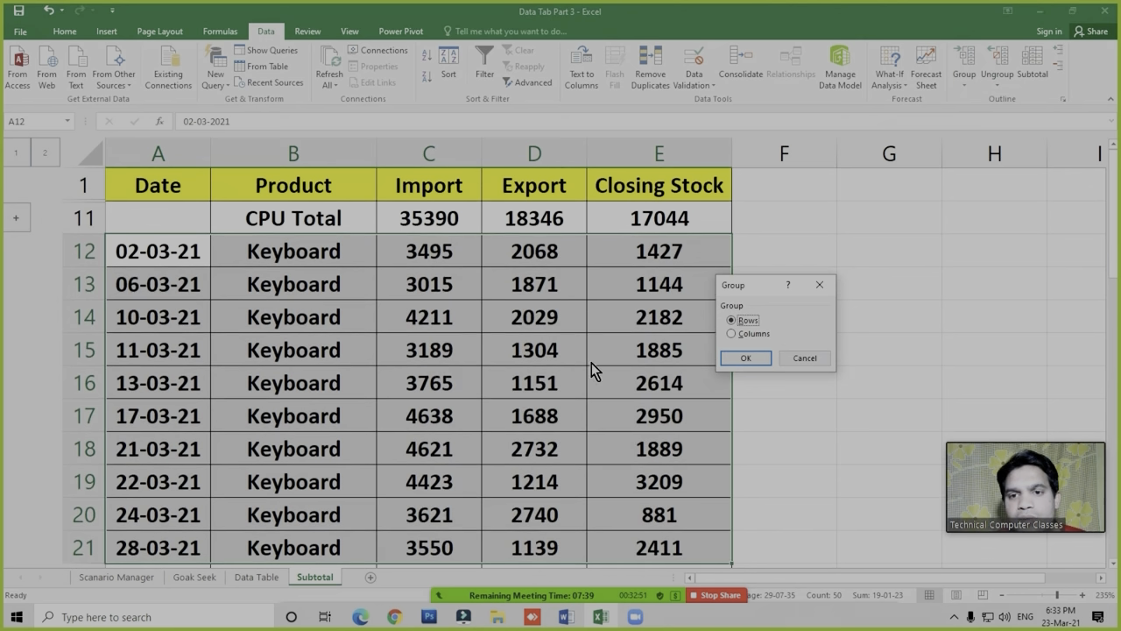
click(746, 359)
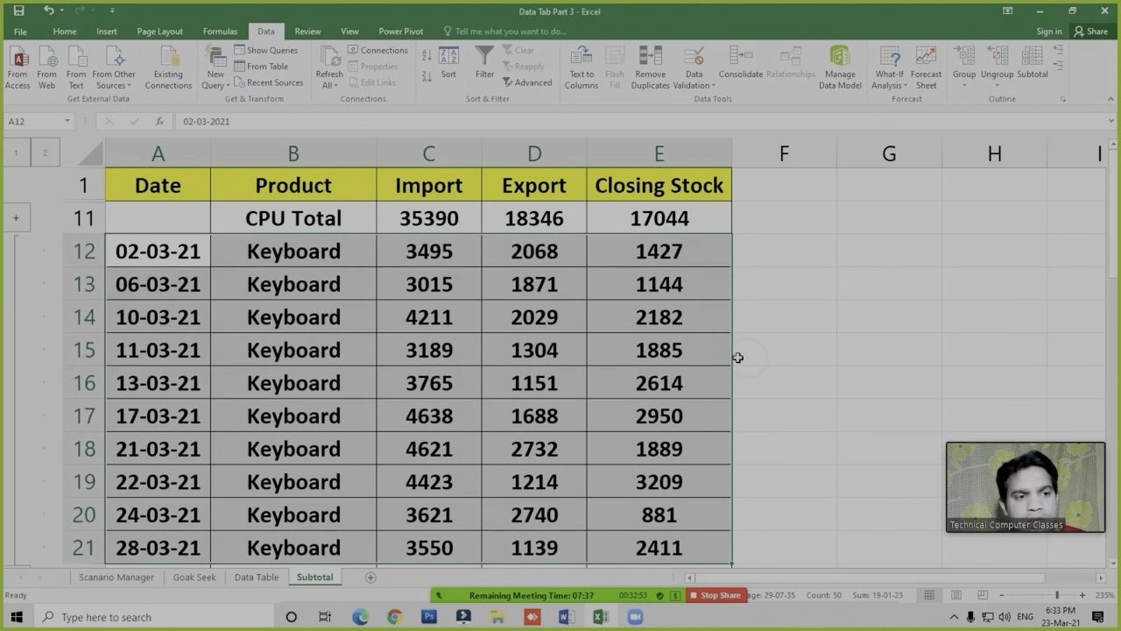
scroll(7, 569, down, 1)
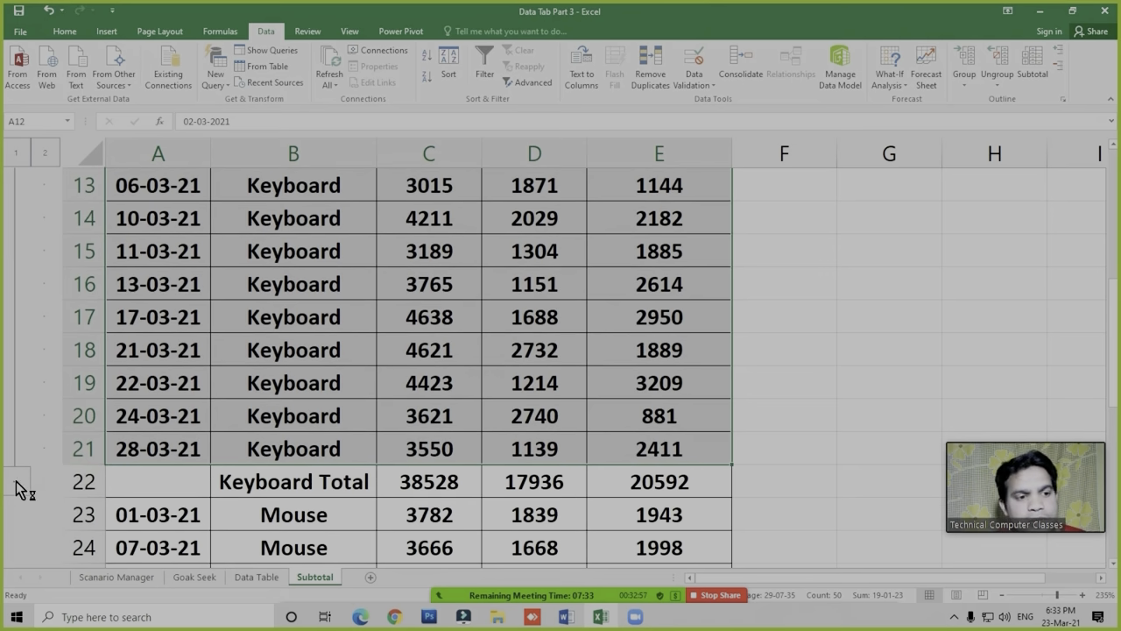
click(18, 484)
Group the Mouse detail rows A23:E28 by rows and collapse the group under Mouse Total
drag(139, 218, 688, 386)
click(972, 88)
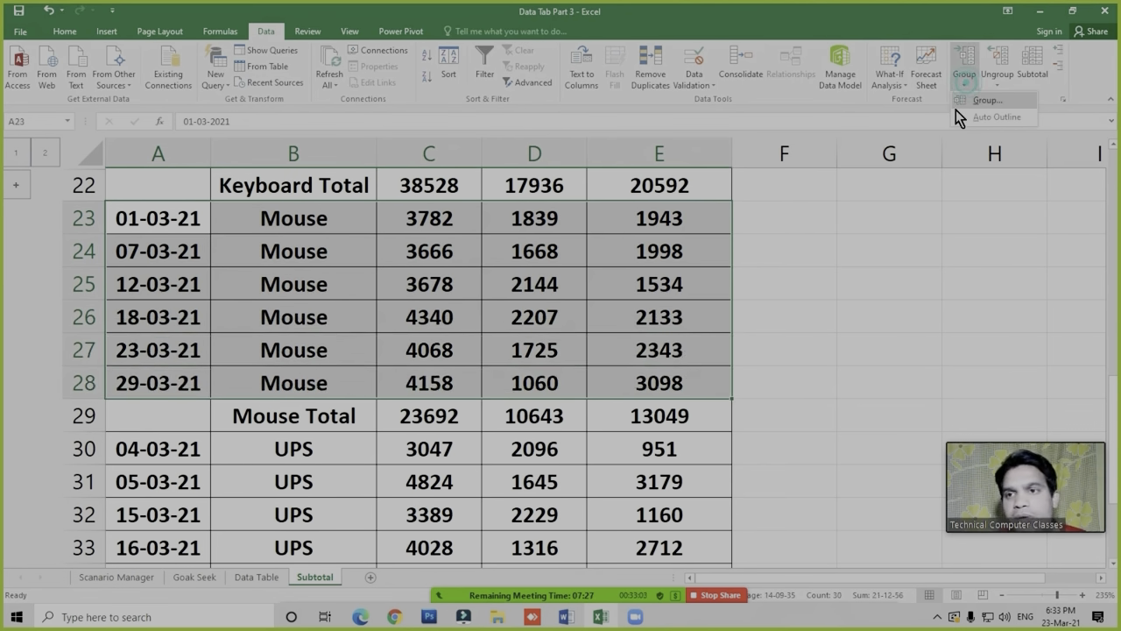
click(982, 104)
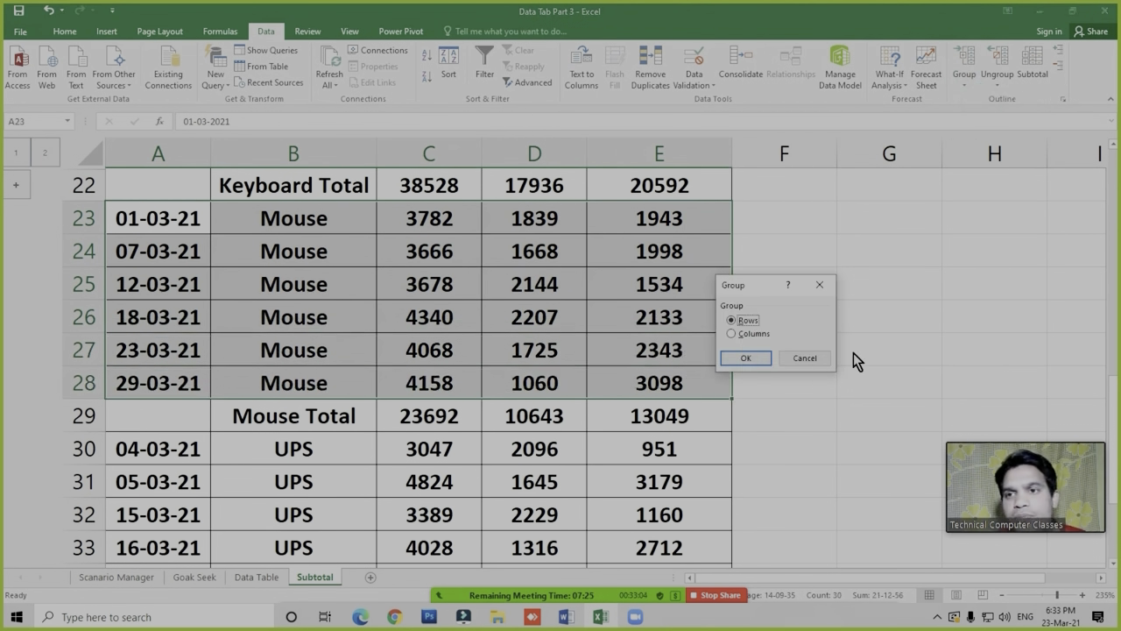
click(745, 358)
click(22, 417)
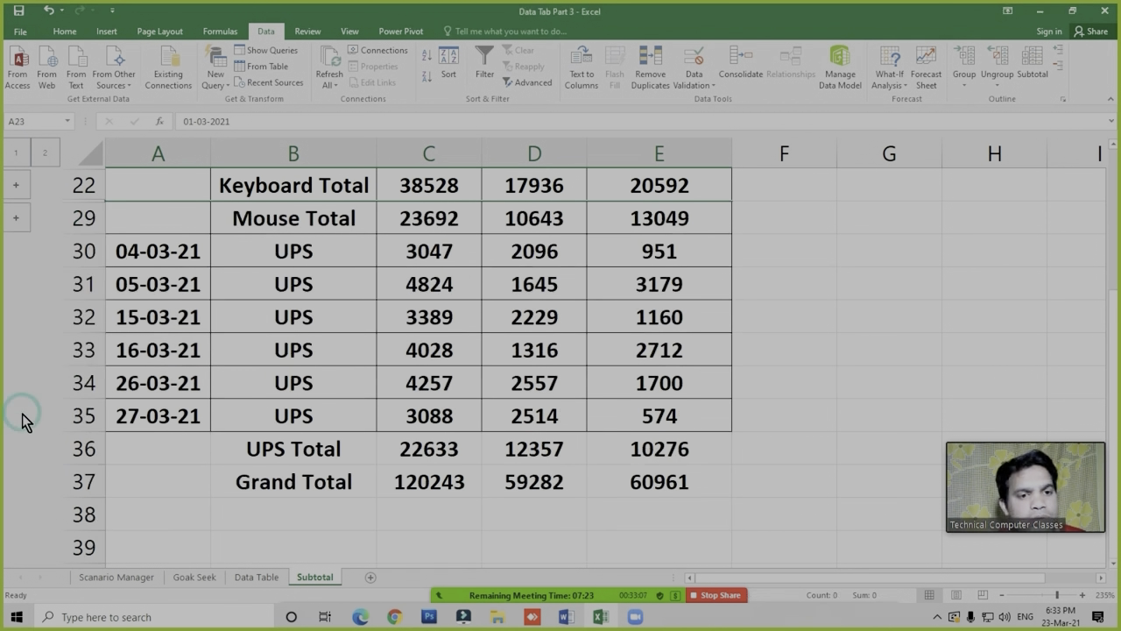
Group the UPS detail rows A30:E35 by rows and collapse the group under UPS Total
drag(155, 257, 667, 412)
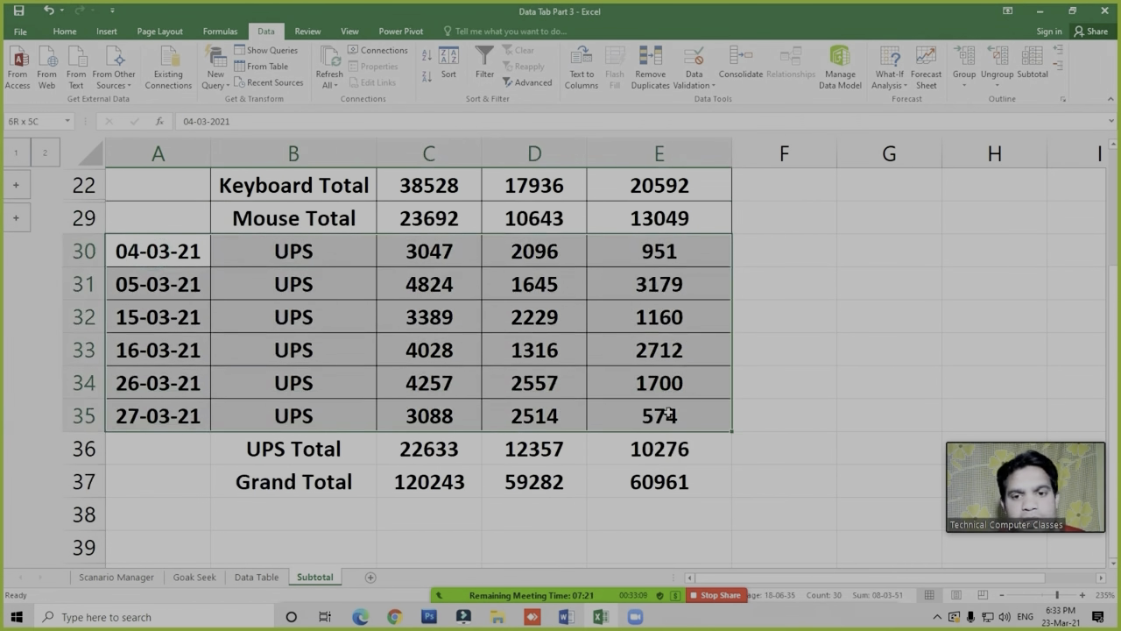
click(972, 80)
click(981, 100)
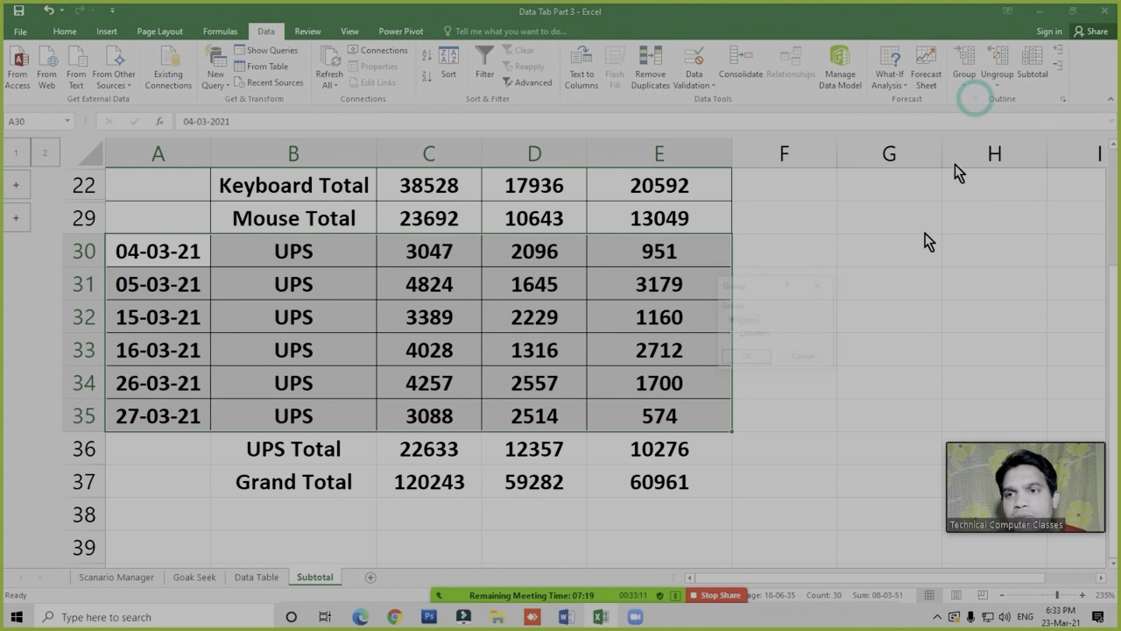
click(748, 359)
click(248, 325)
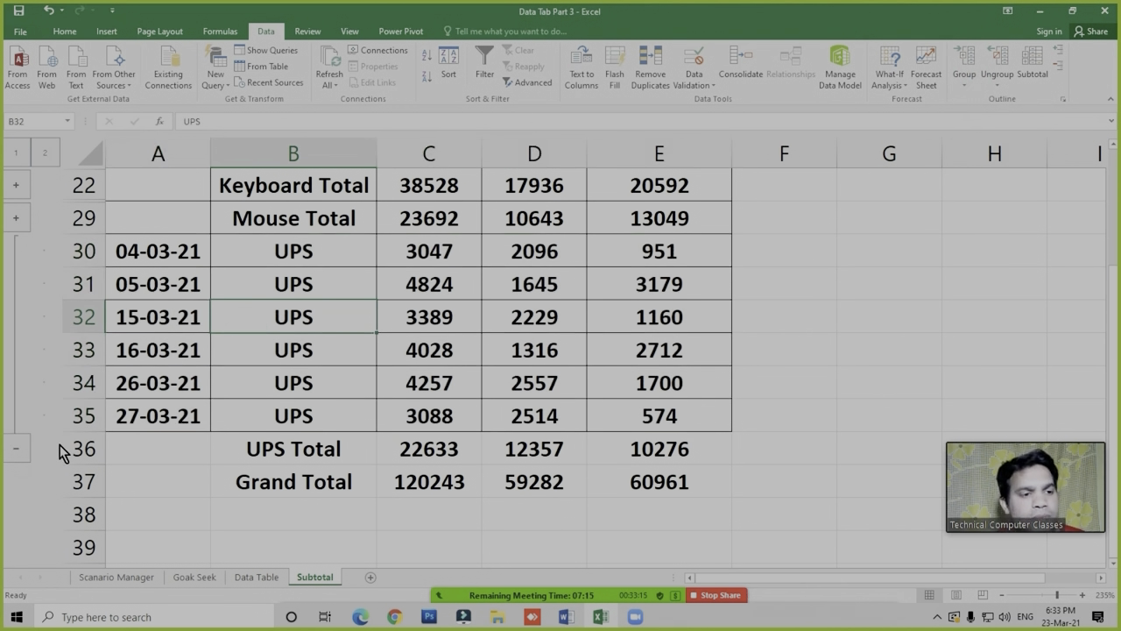
click(16, 448)
scroll(514, 406, up, 1)
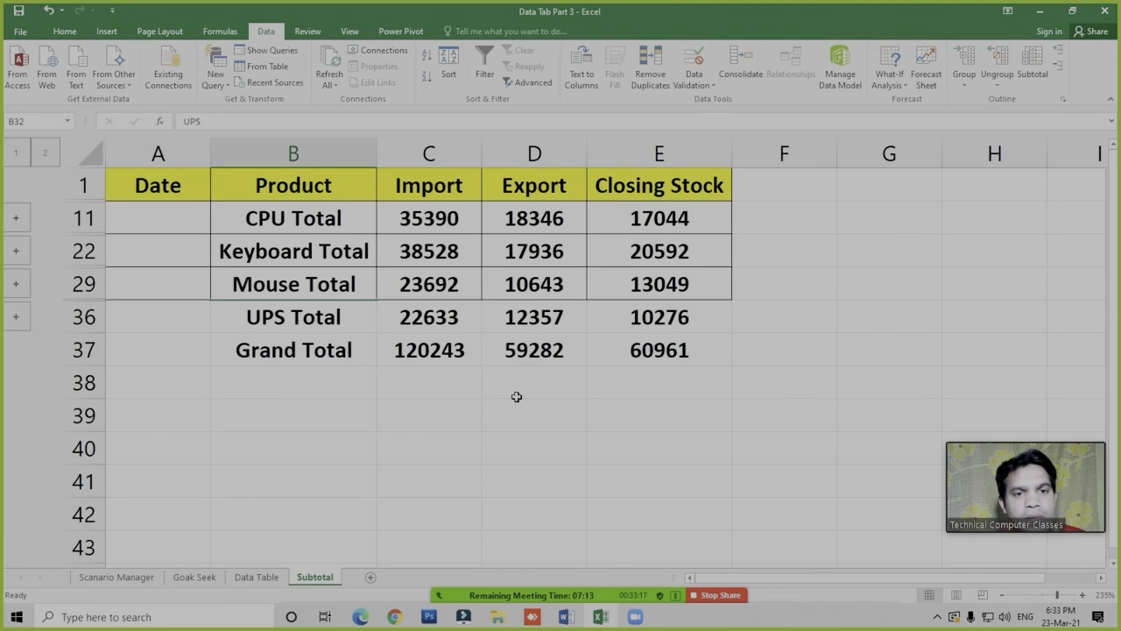
click(422, 259)
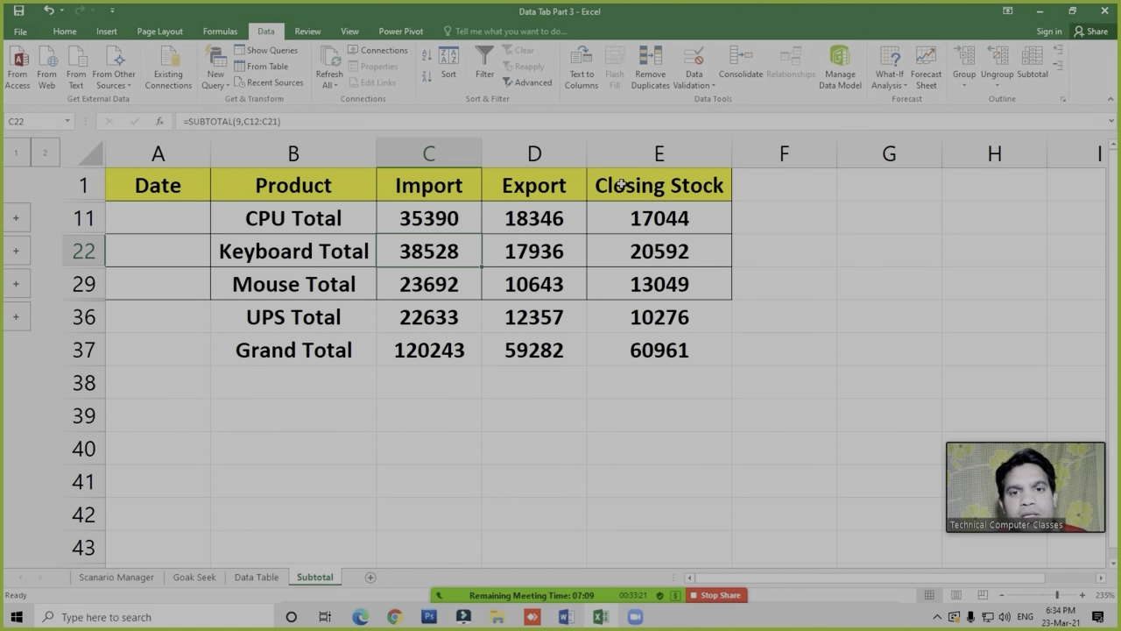
Group the Export and Closing Stock range D1:E37 by columns, collapse the column group and expand it again
drag(506, 186, 692, 355)
click(966, 84)
click(977, 104)
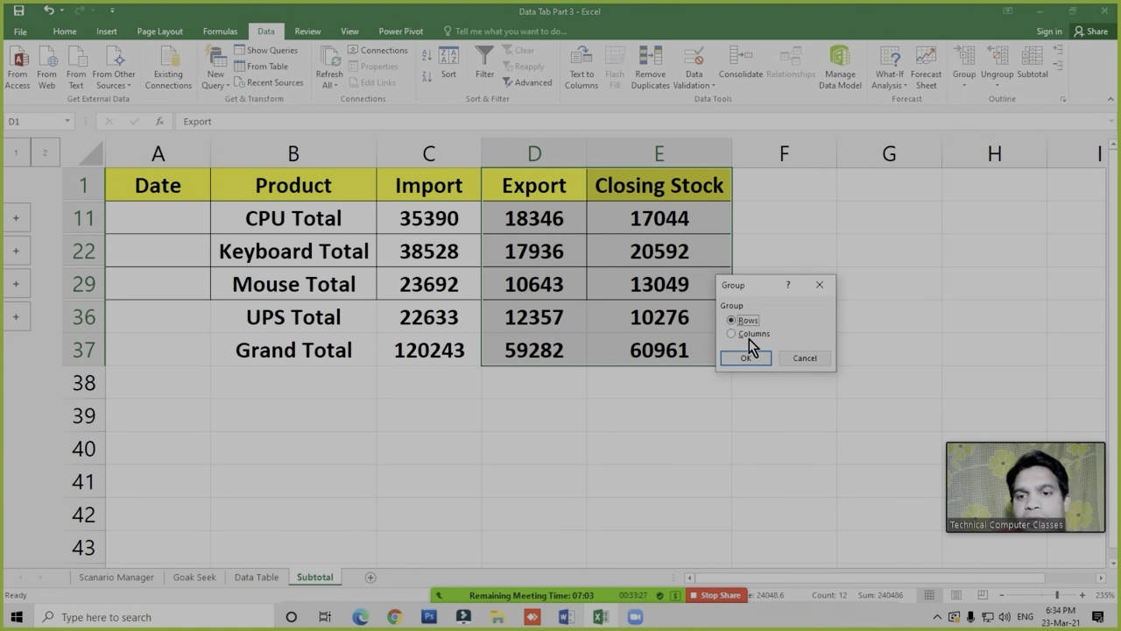
click(746, 358)
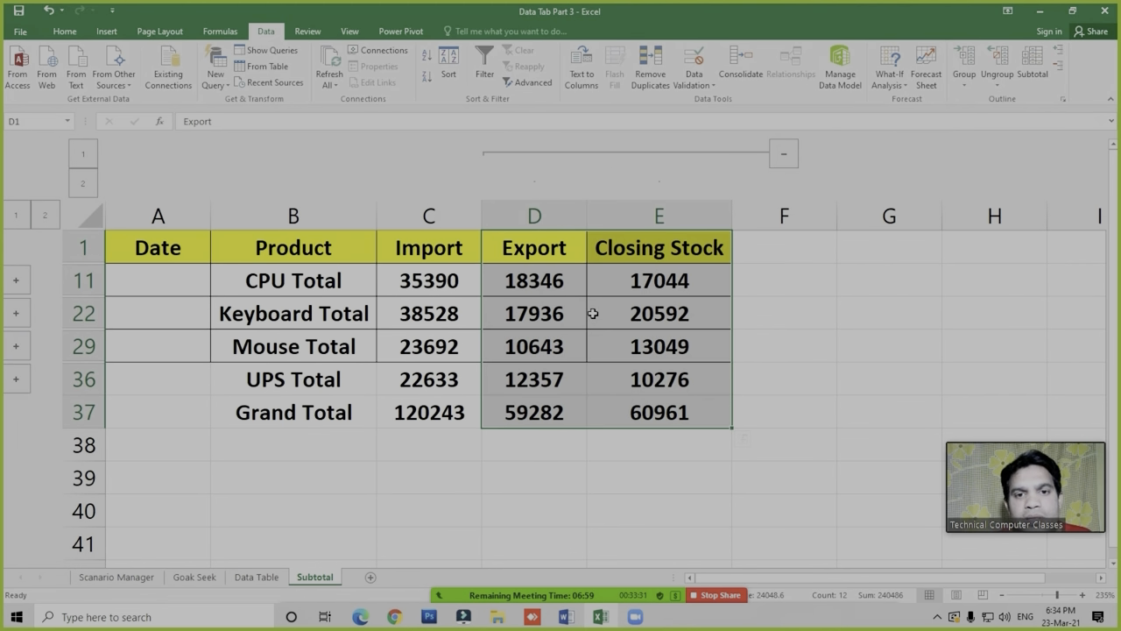
click(784, 159)
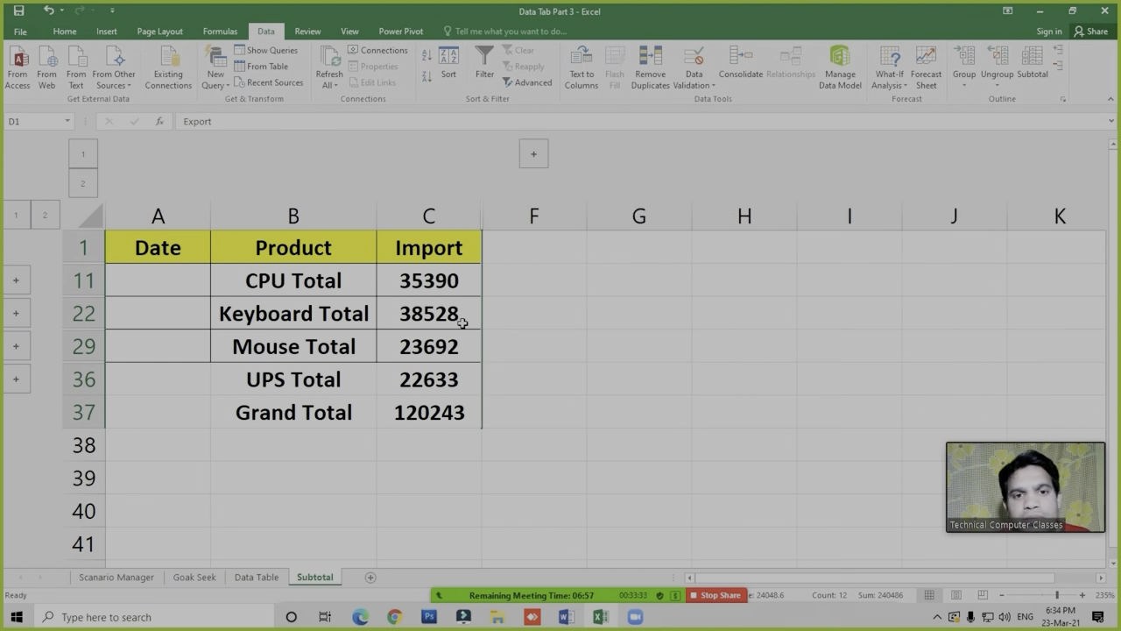
click(530, 161)
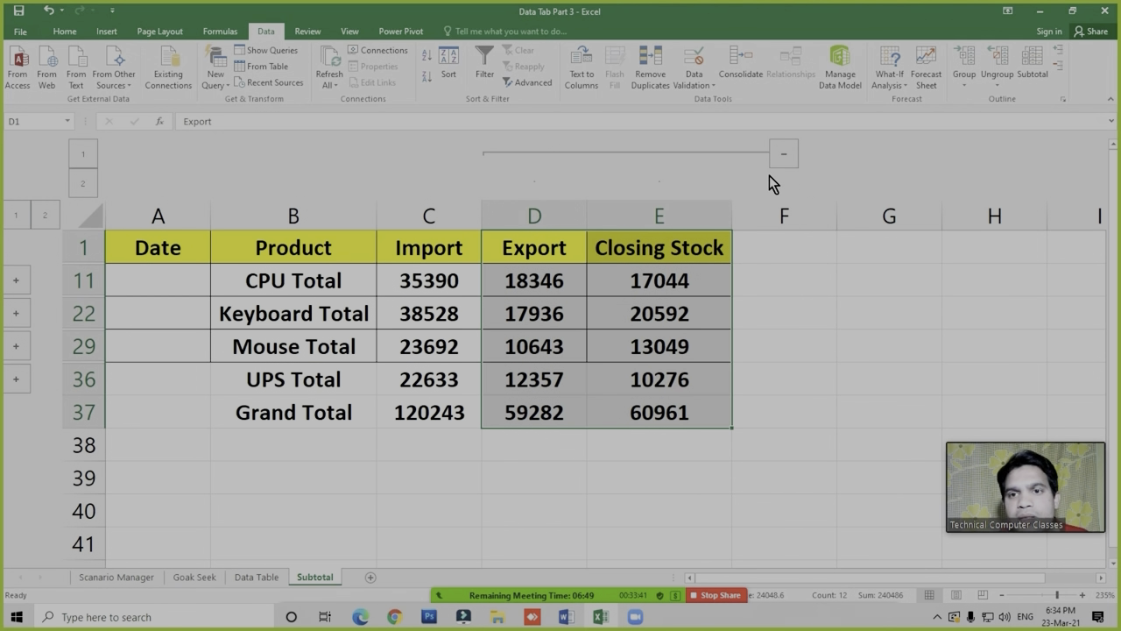
Undo the grouping of the Export and Closing Stock columns
key(ctrl+0)
key(ctrl+z)
key(ctrl+z)
click(586, 263)
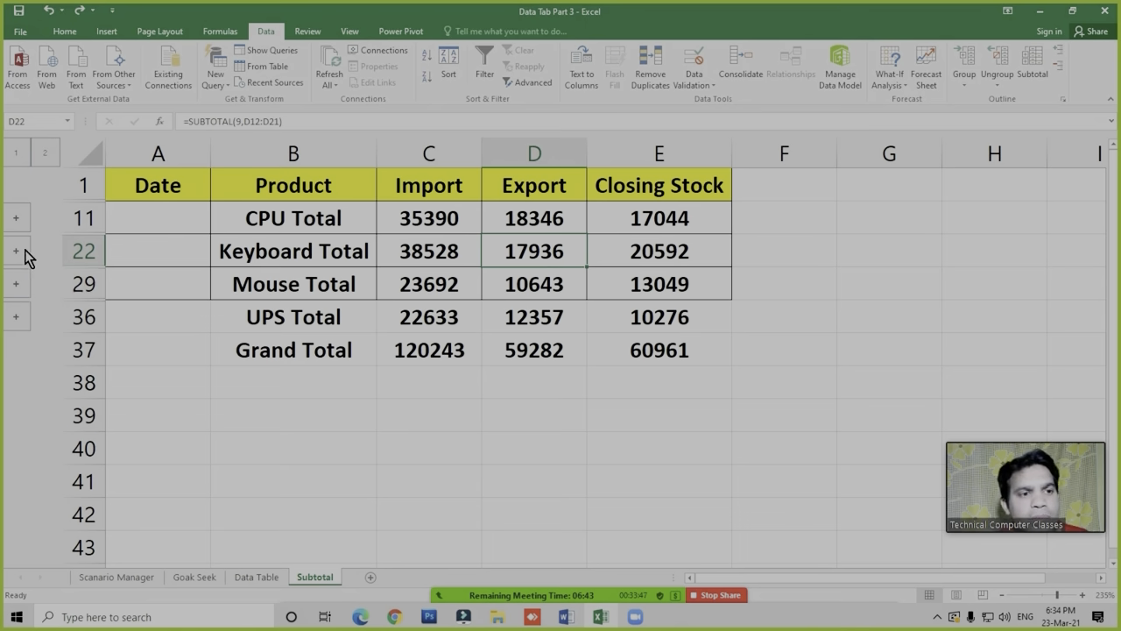
Show and hide the detail rows under Mouse Total twice from cell B29
click(464, 285)
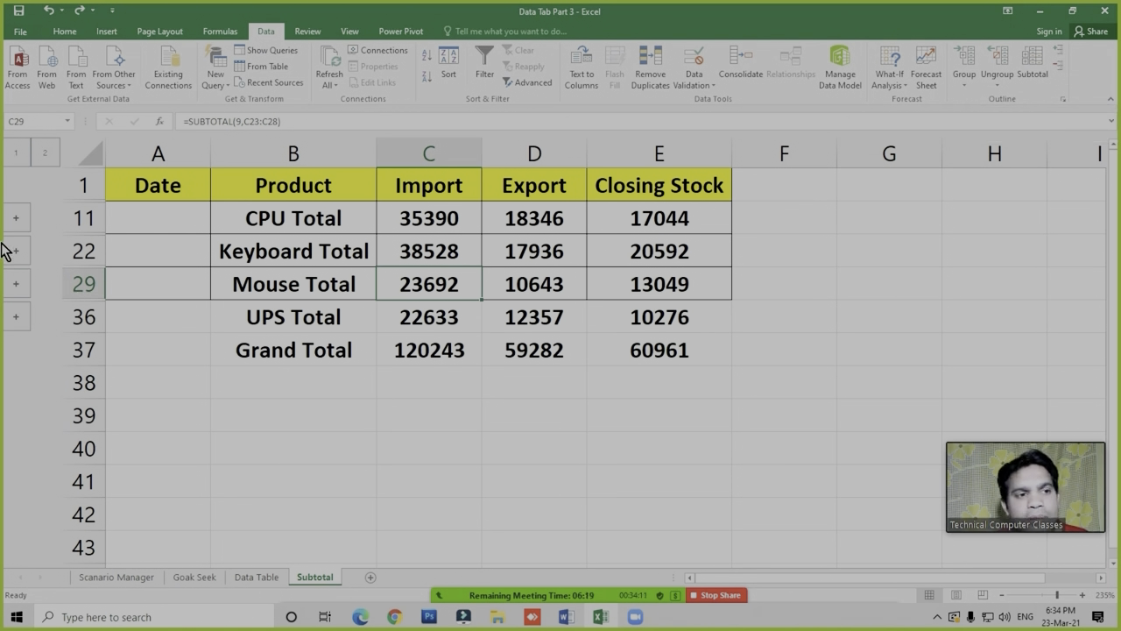
click(275, 225)
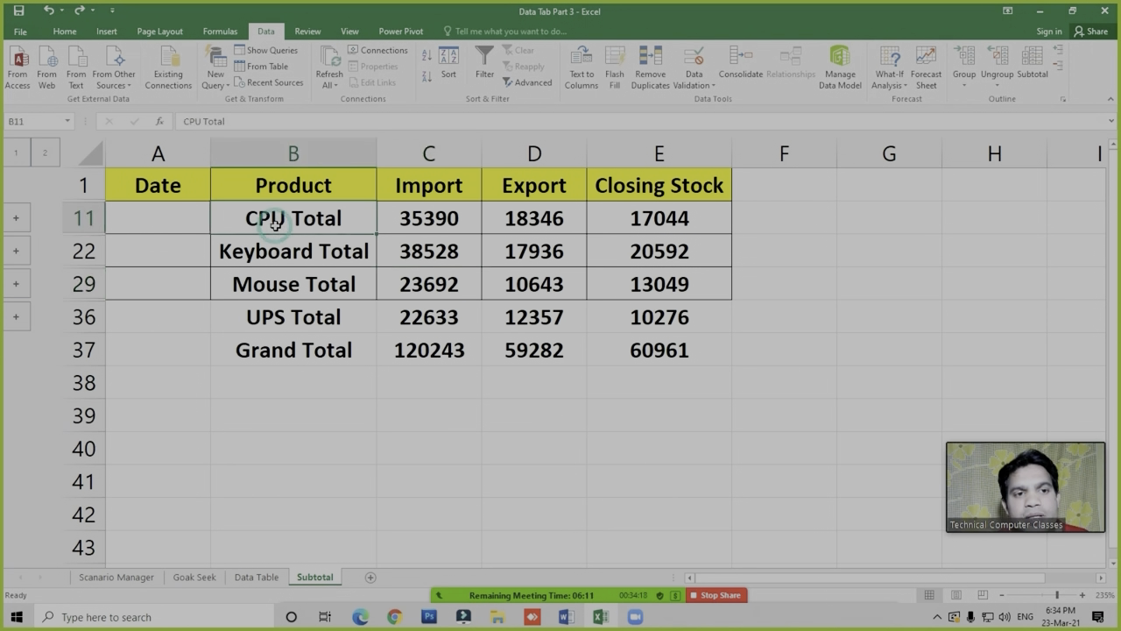
click(309, 295)
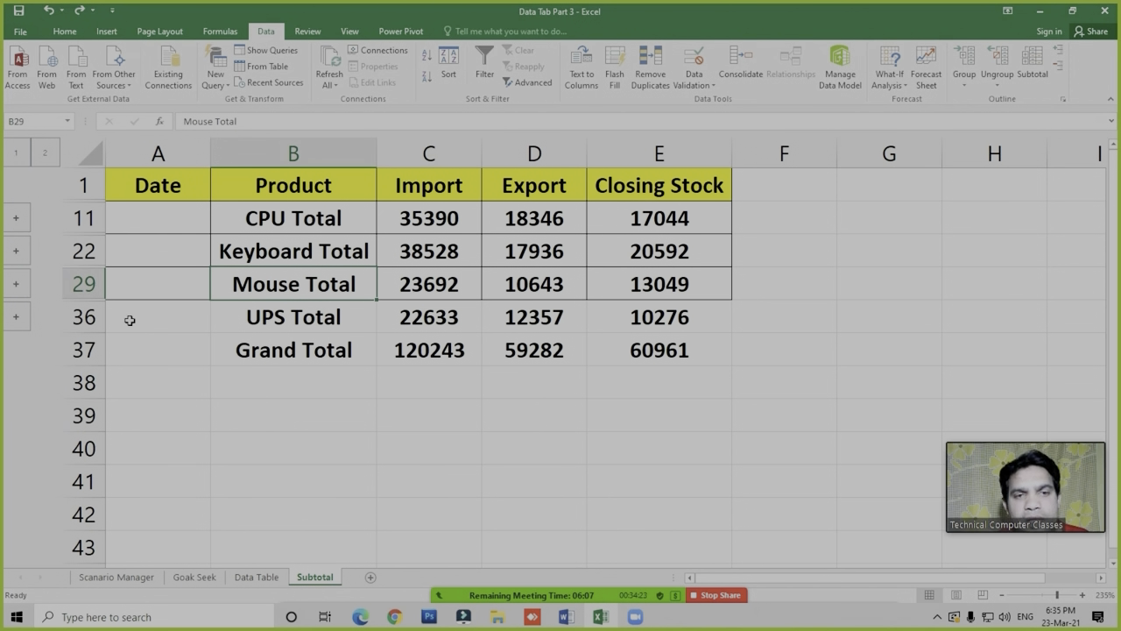
click(1059, 50)
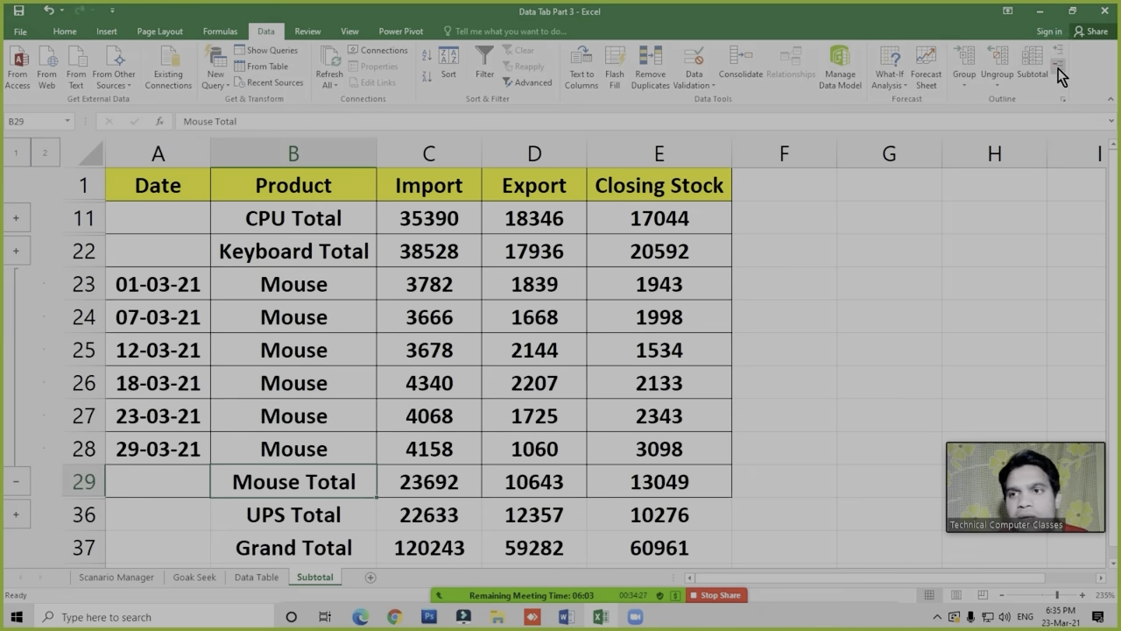
click(1058, 68)
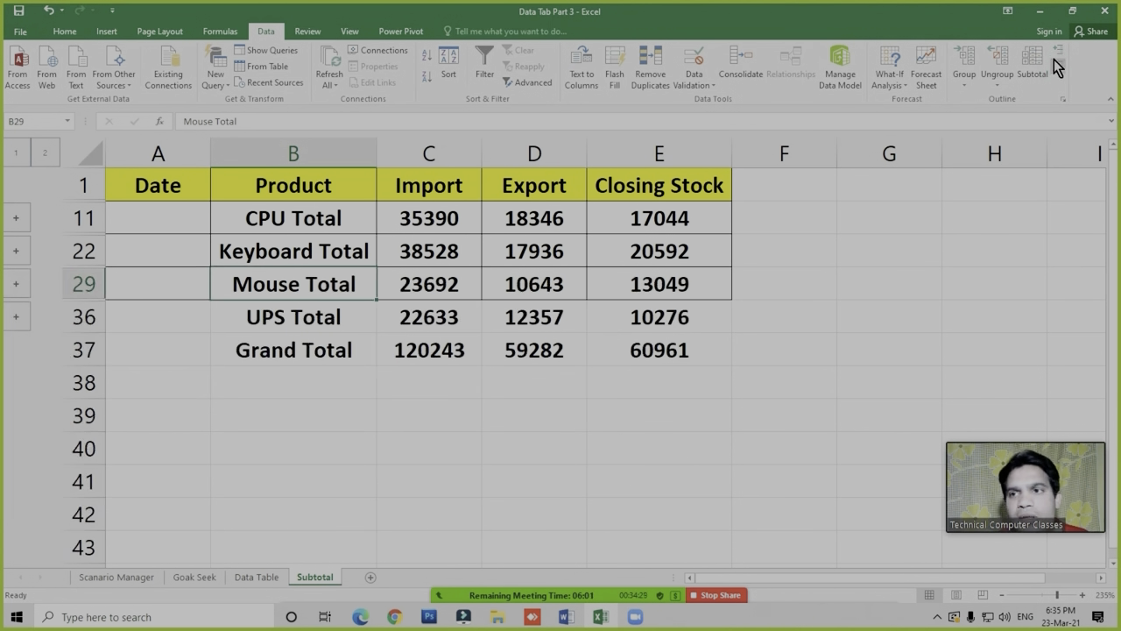
click(1060, 51)
click(1062, 69)
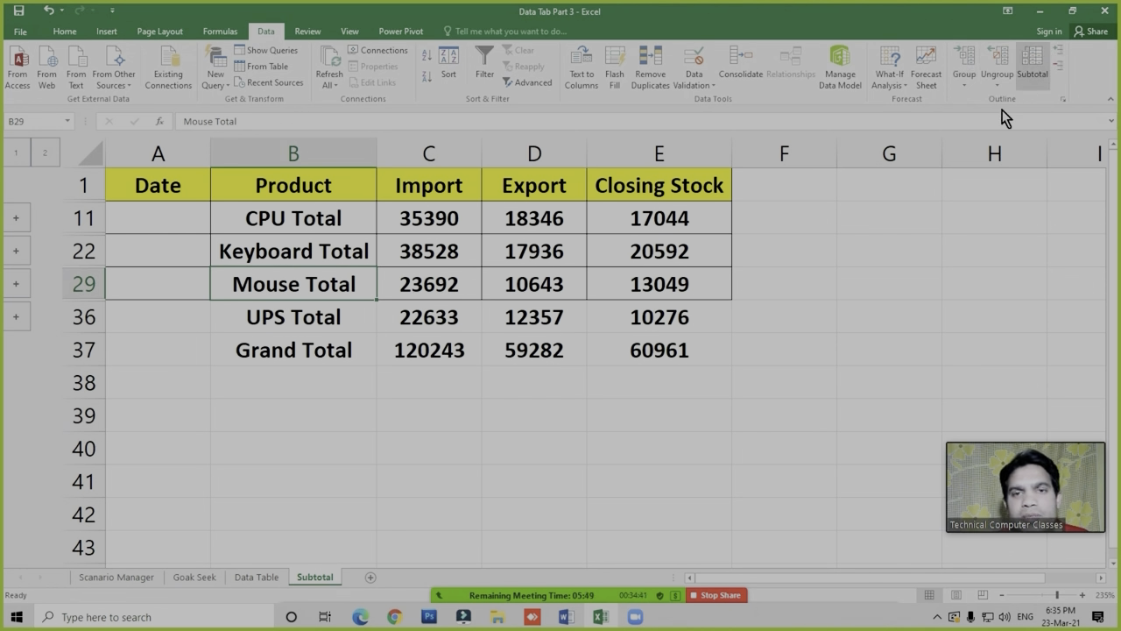
click(432, 313)
click(443, 340)
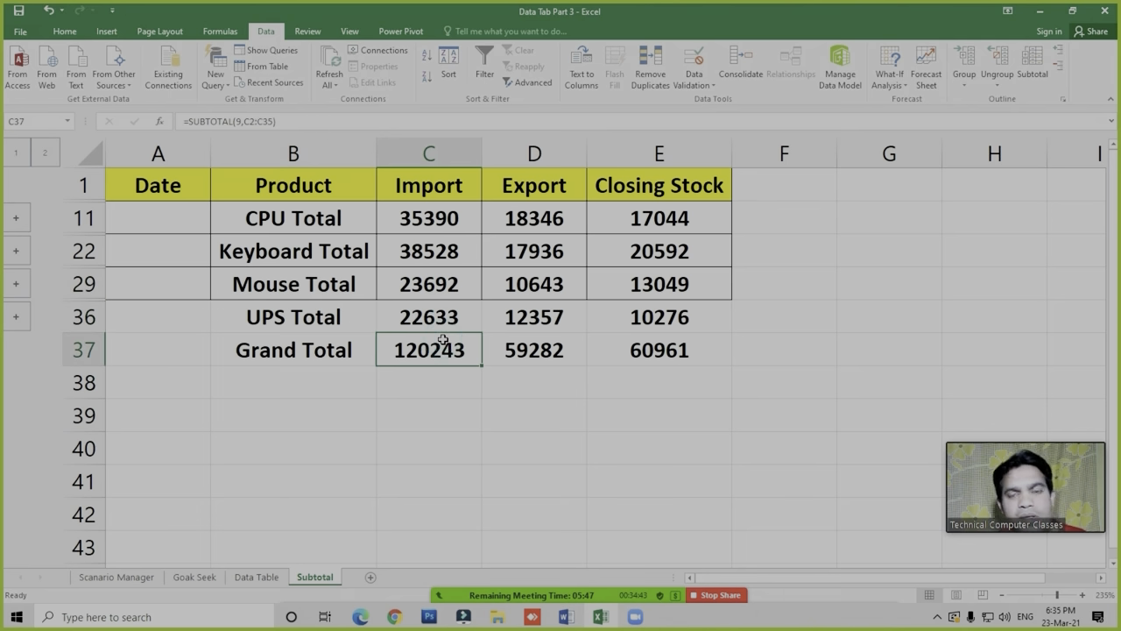
click(552, 349)
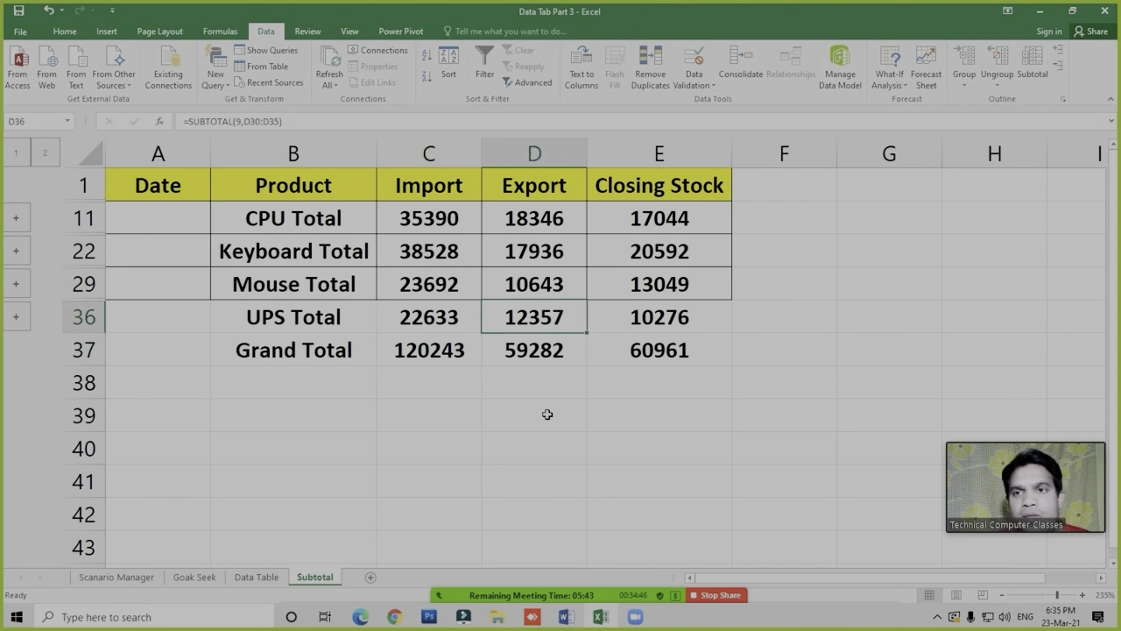
click(890, 81)
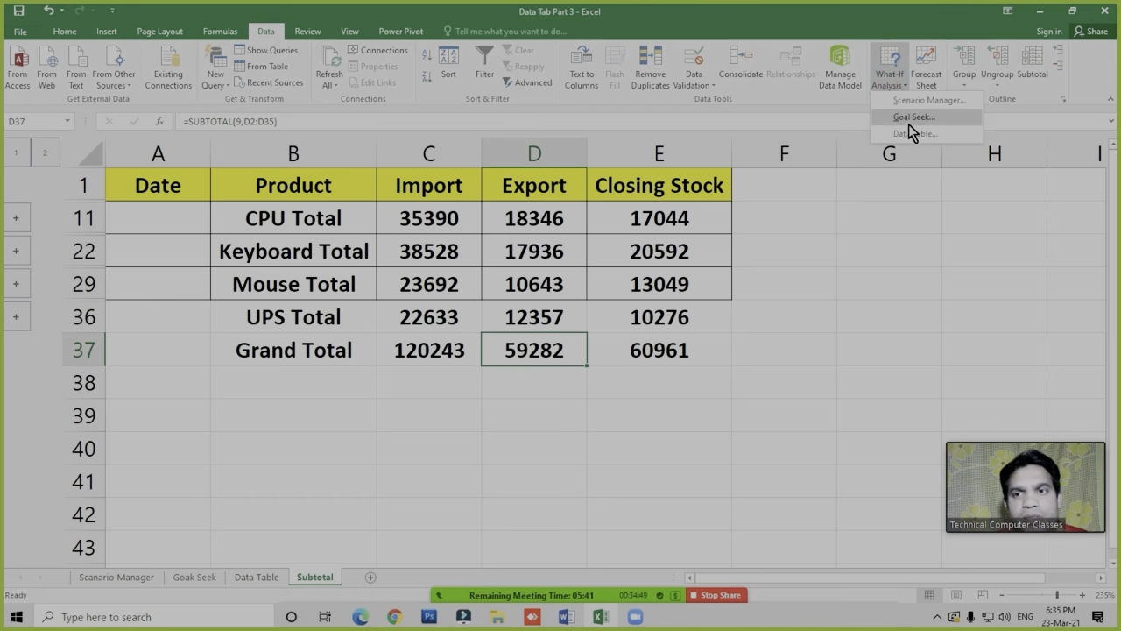
click(663, 248)
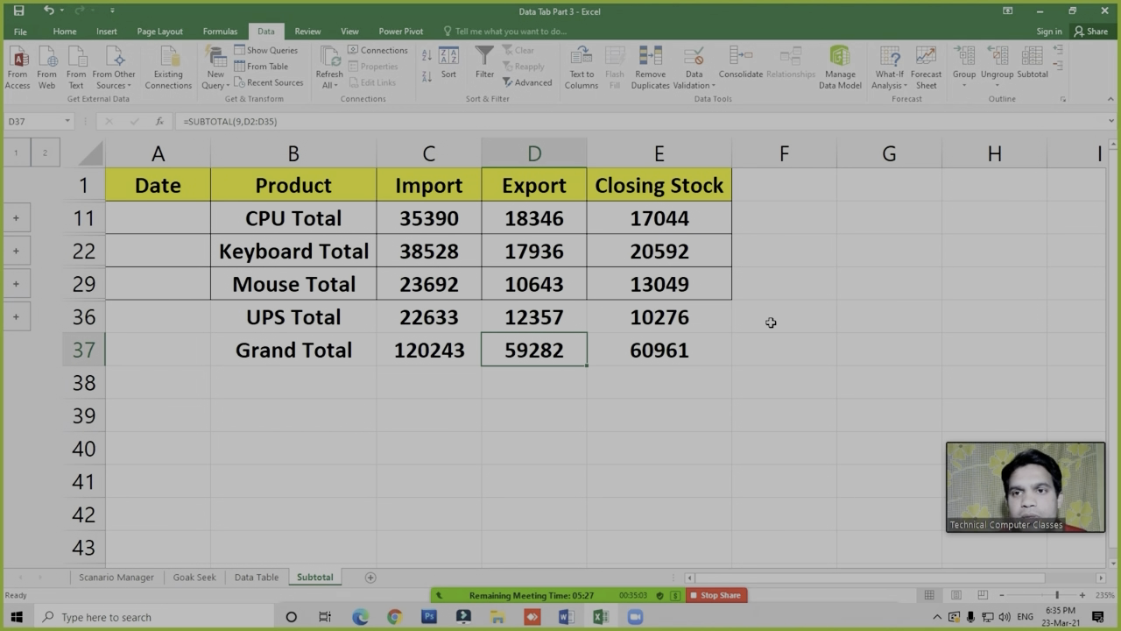
click(628, 350)
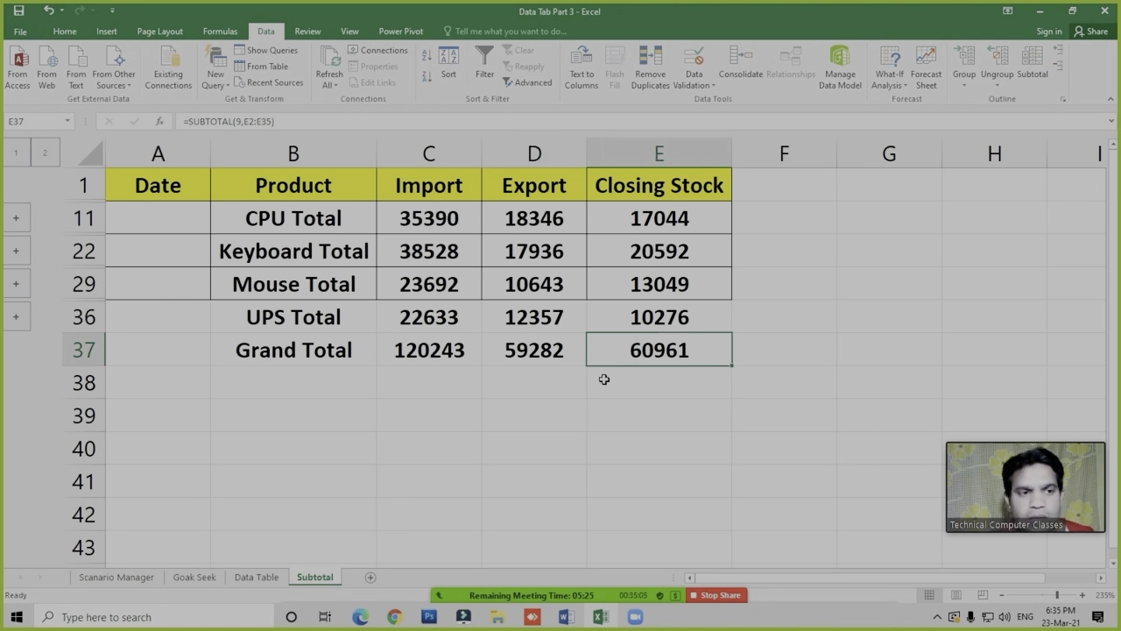
Switch to the Zoom participants list, let the participants unmute, and close the list
mouse_move(568, 589)
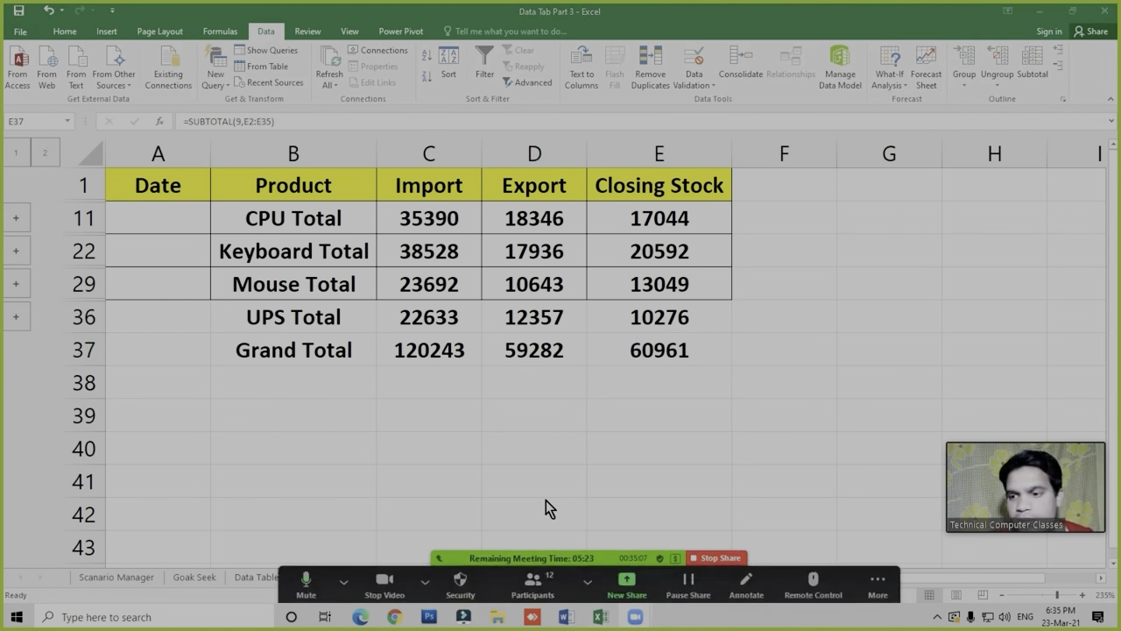
click(534, 588)
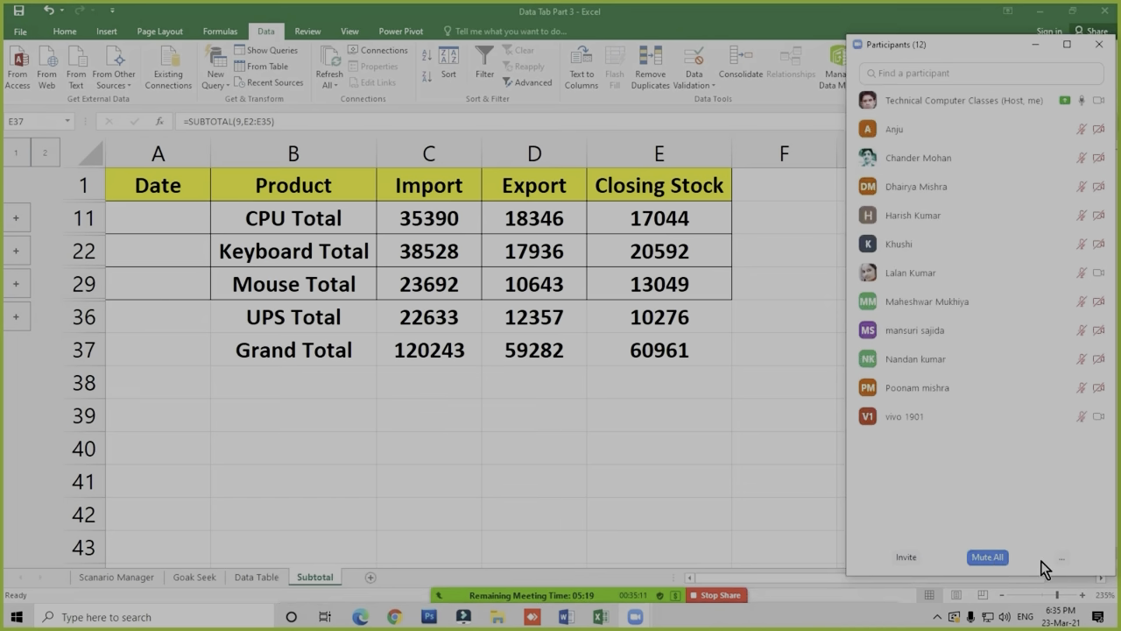
click(1066, 558)
click(936, 483)
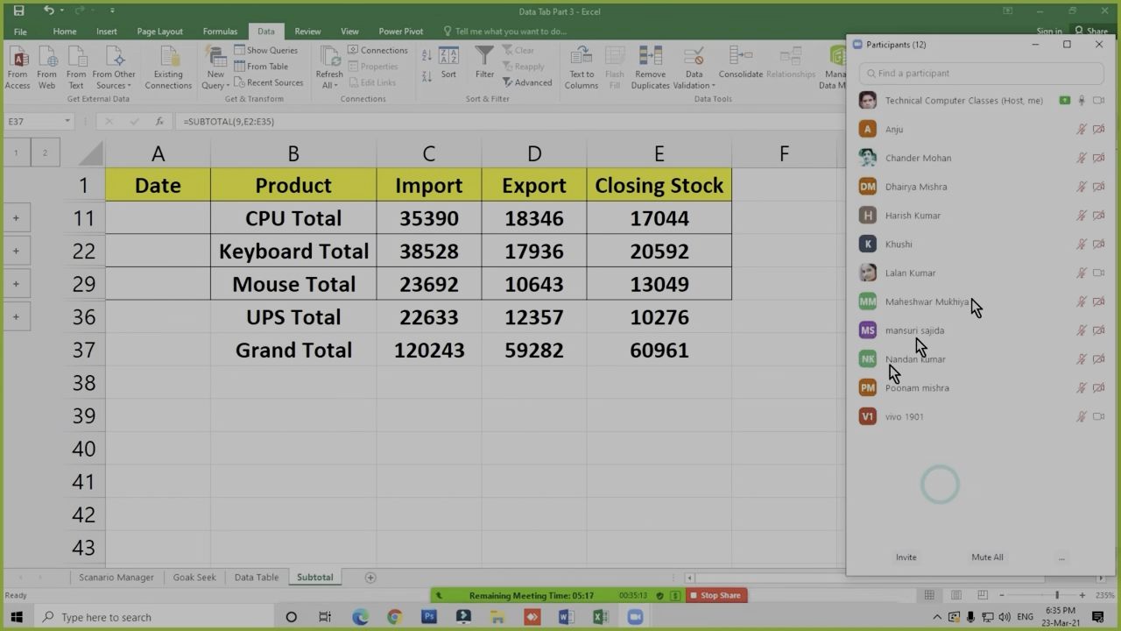
click(1099, 44)
click(507, 412)
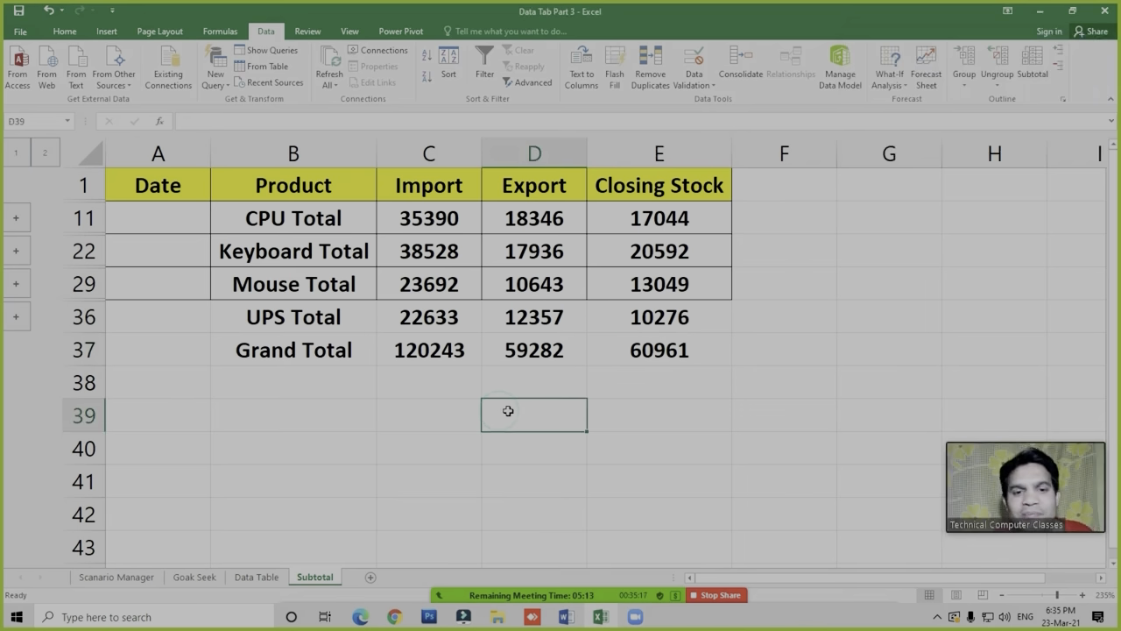
click(890, 84)
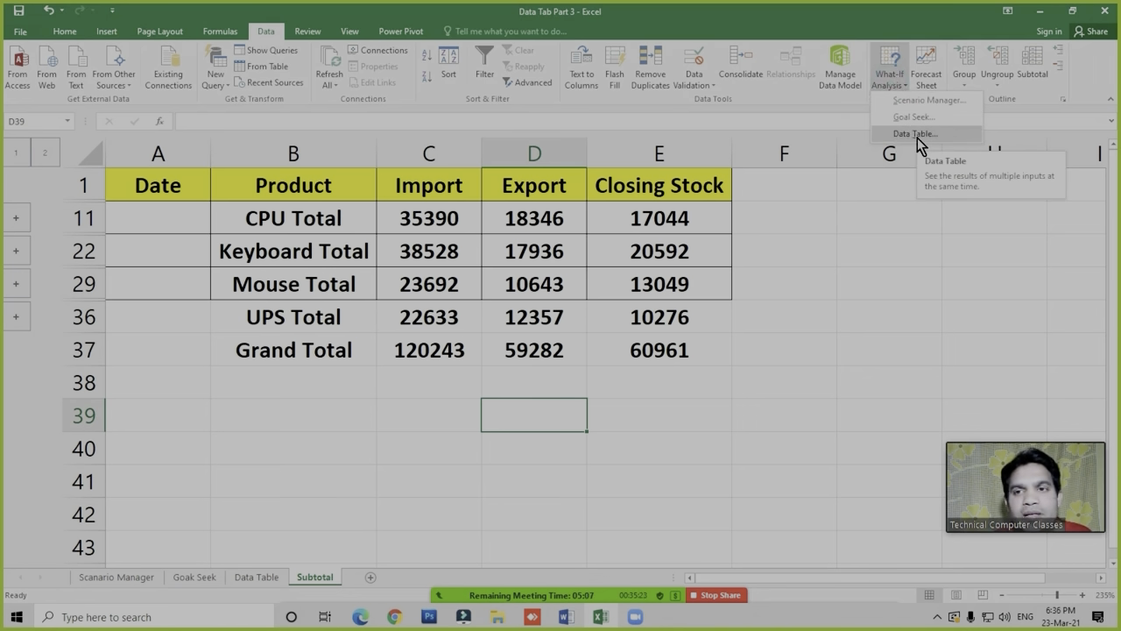
click(611, 274)
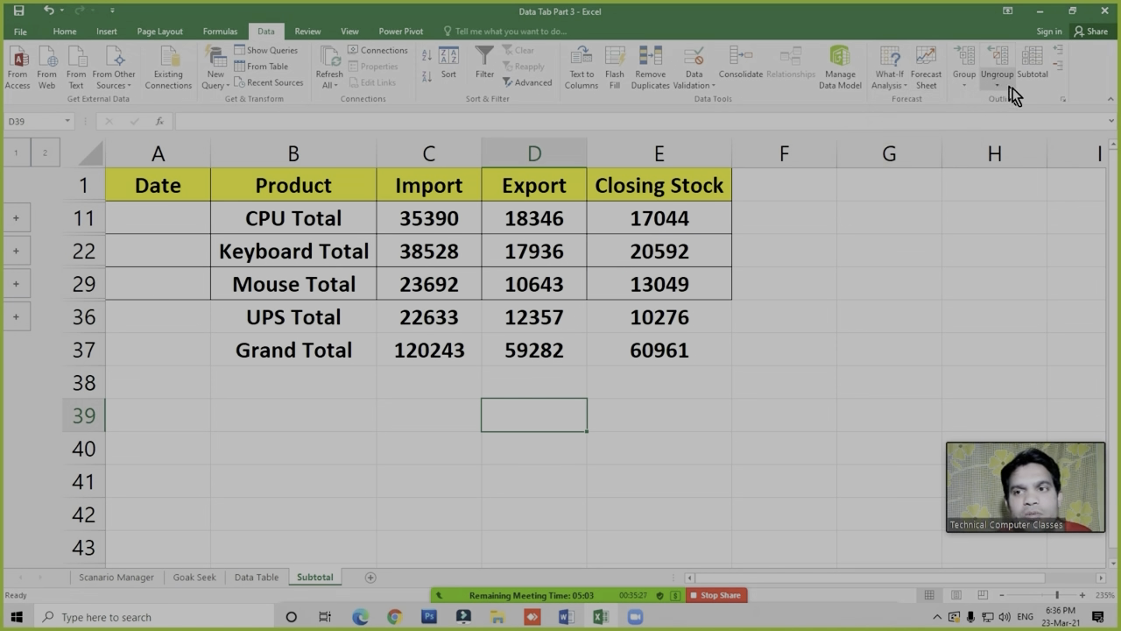
click(553, 302)
click(521, 348)
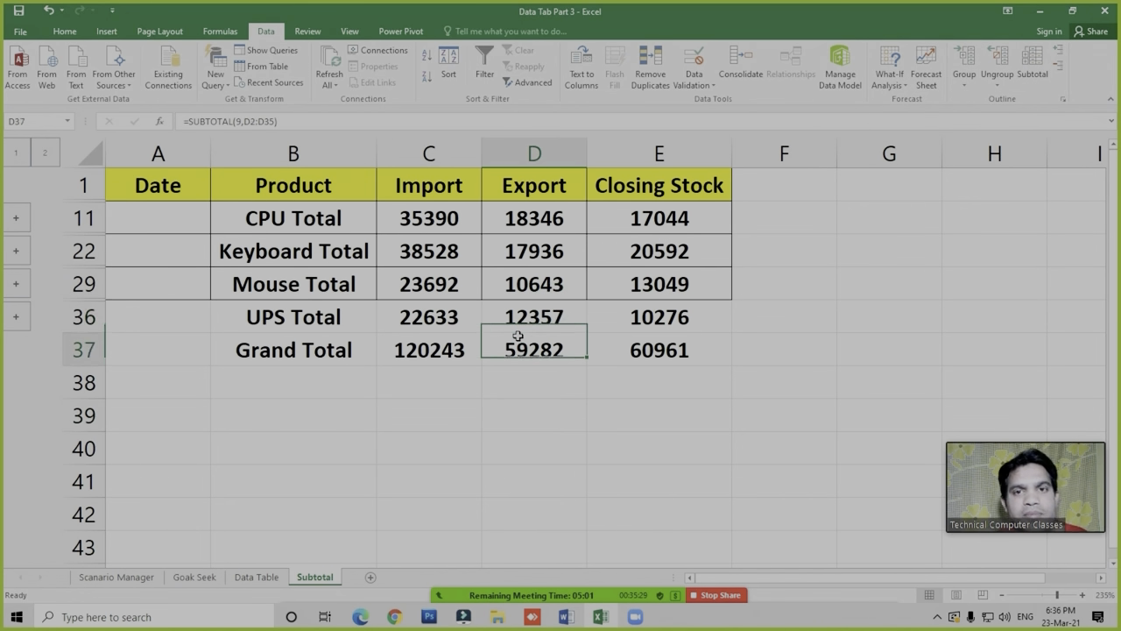
click(403, 296)
click(380, 257)
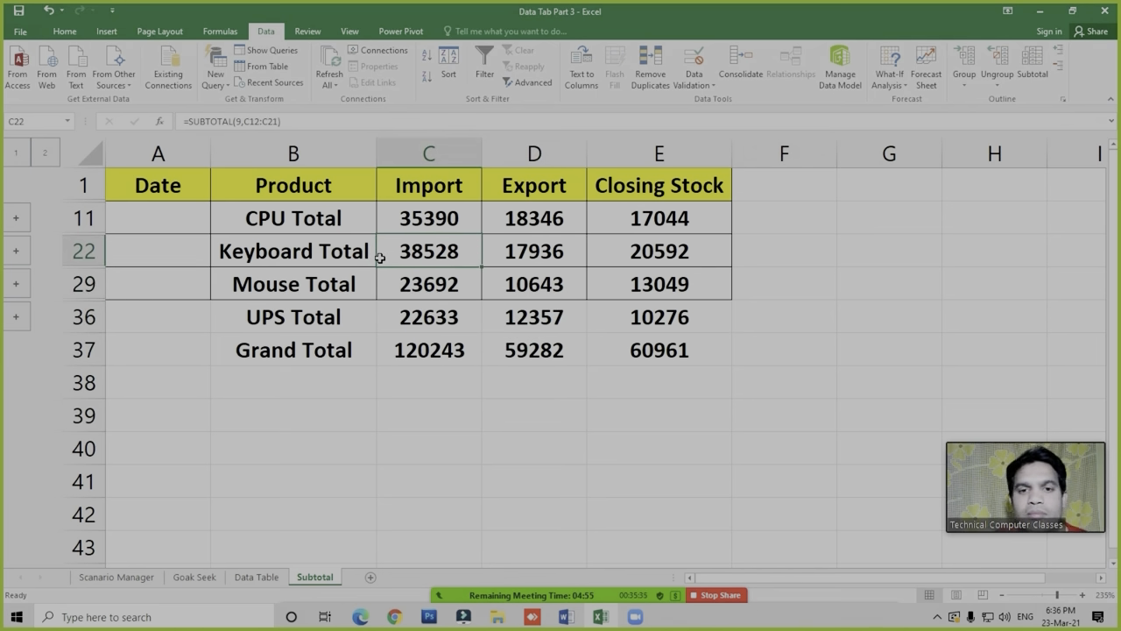
click(467, 285)
click(517, 289)
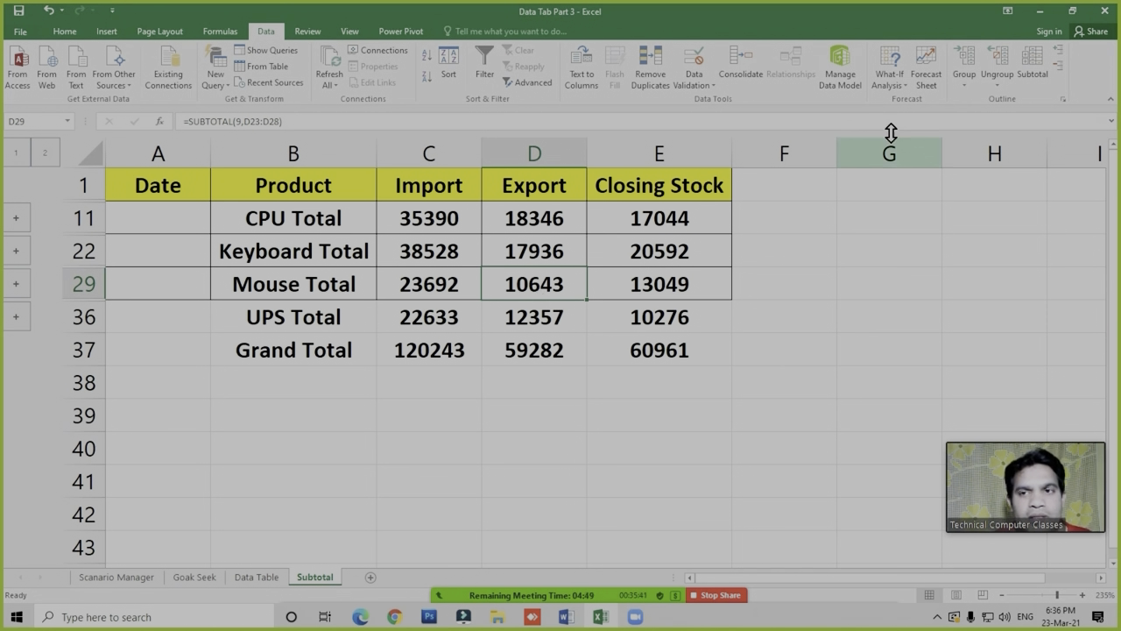
click(893, 87)
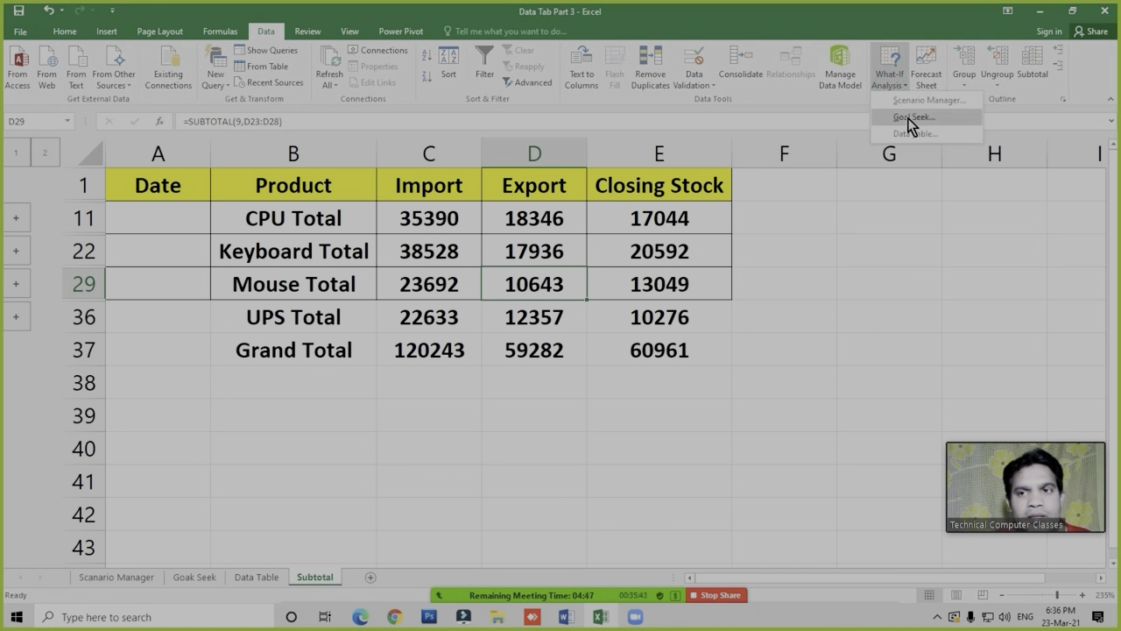
key(Escape)
click(536, 285)
click(611, 289)
click(620, 308)
click(637, 277)
Mute all current and new participants in the Zoom meeting without allowing self-unmuting, and close the participants list
mouse_move(538, 587)
click(536, 589)
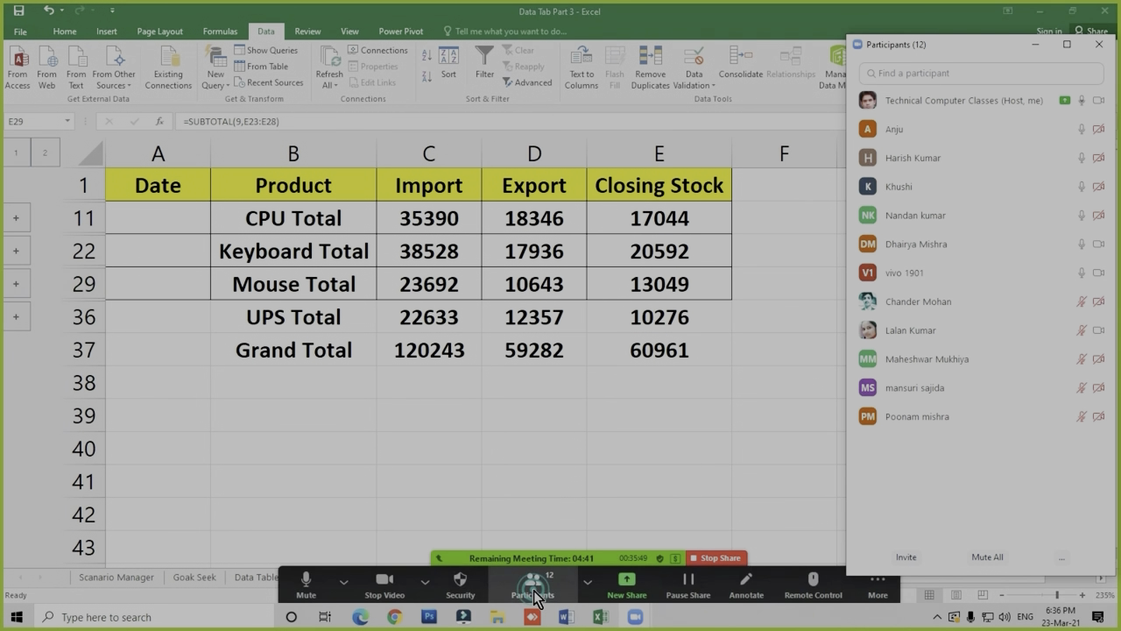
key(alt+m)
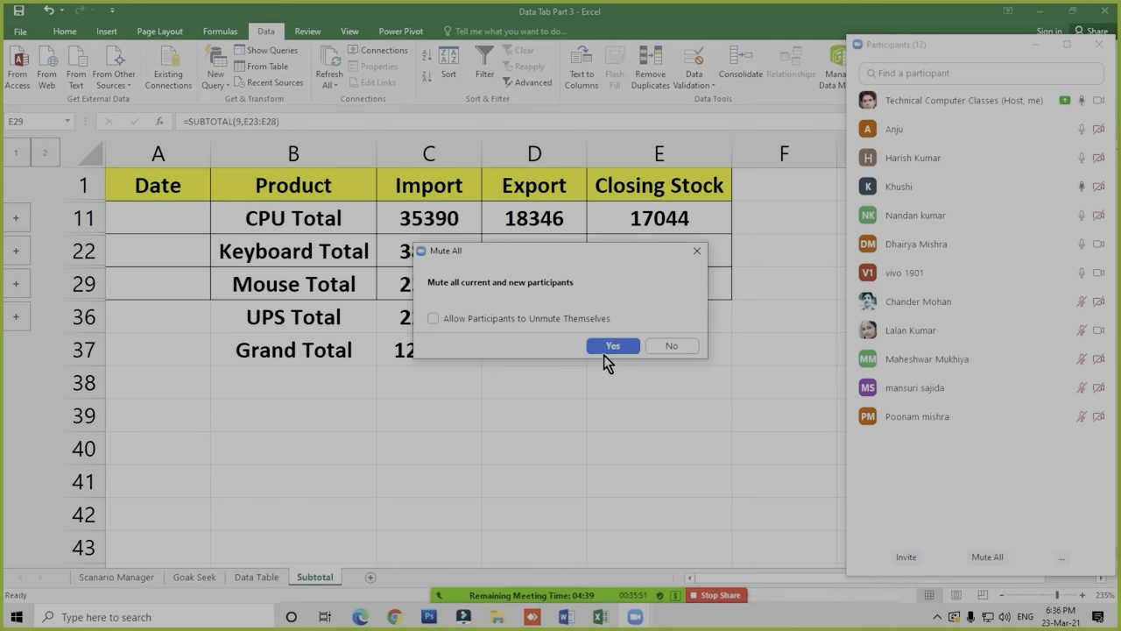
click(607, 348)
click(1098, 50)
Show the Scanario Manager sheet in Excel and select the Rate / Pcs values B2:B5
click(498, 347)
click(513, 321)
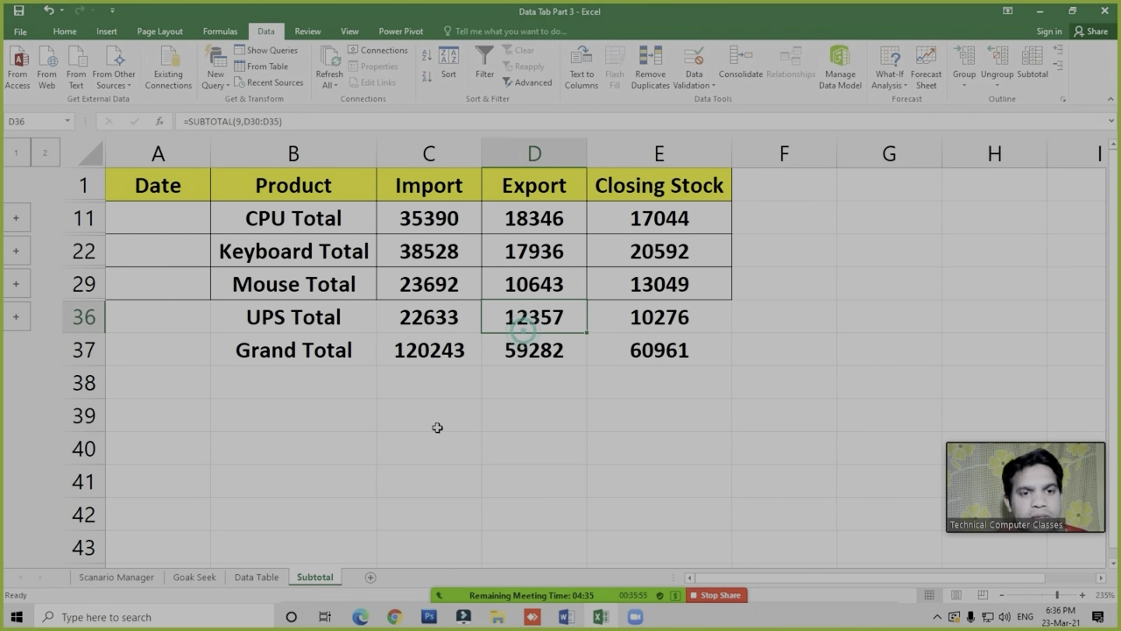
click(139, 578)
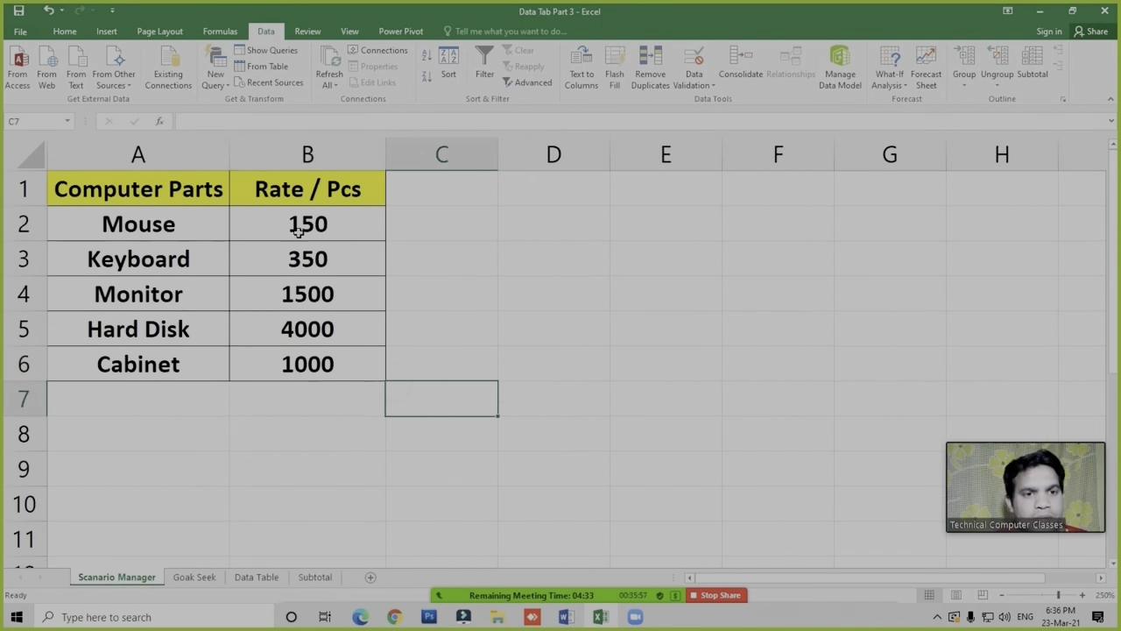
drag(306, 224, 307, 328)
Open the recent workbook Salary Slip in Excel
click(23, 32)
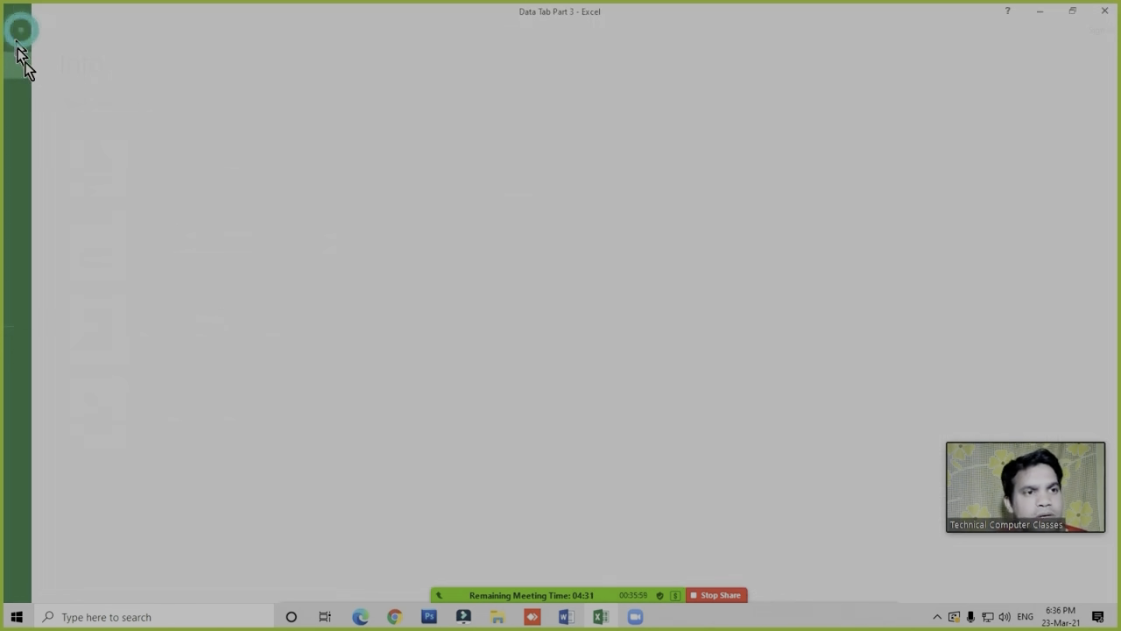
click(34, 118)
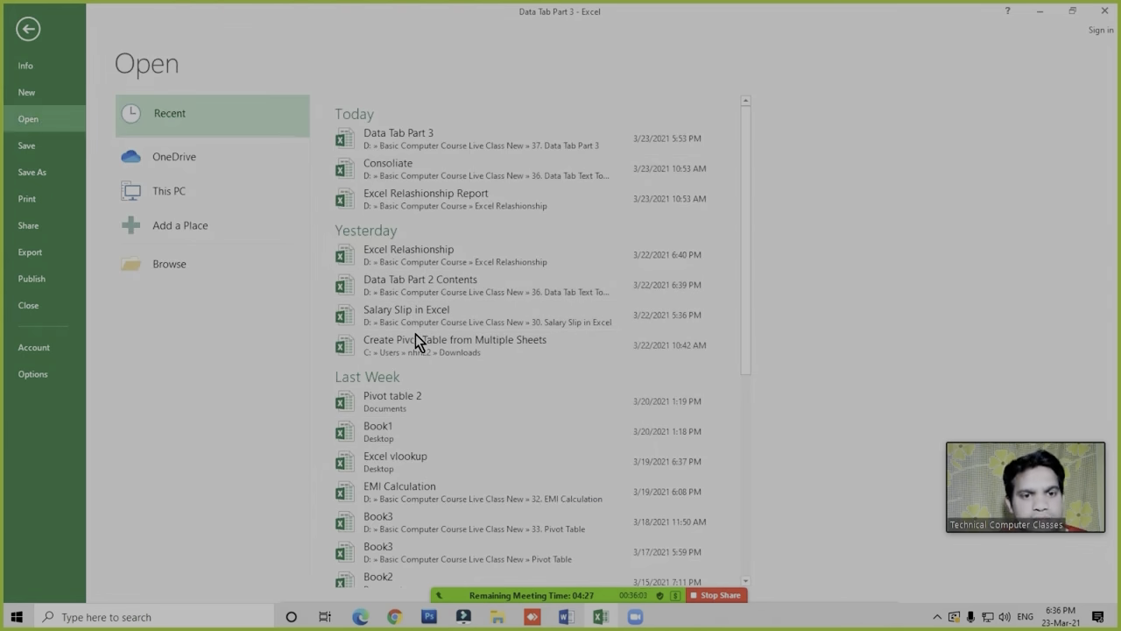
click(415, 311)
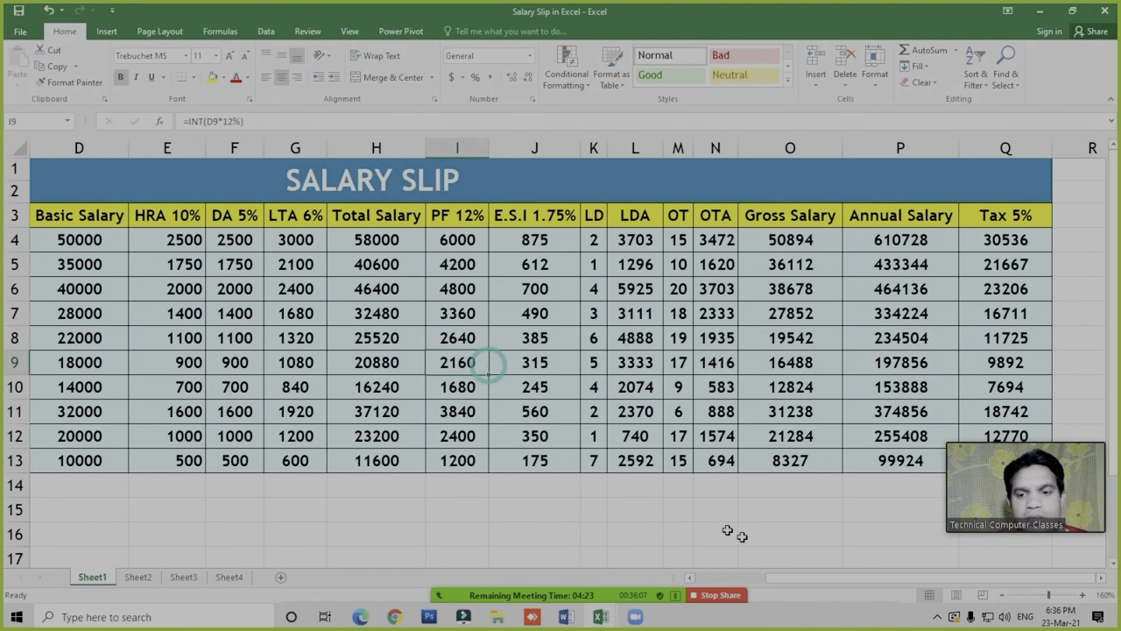
Examine the salary slip from its first columns and select the Basic Salary values D4:D13
drag(784, 579, 694, 578)
drag(419, 245, 425, 459)
click(548, 436)
click(500, 338)
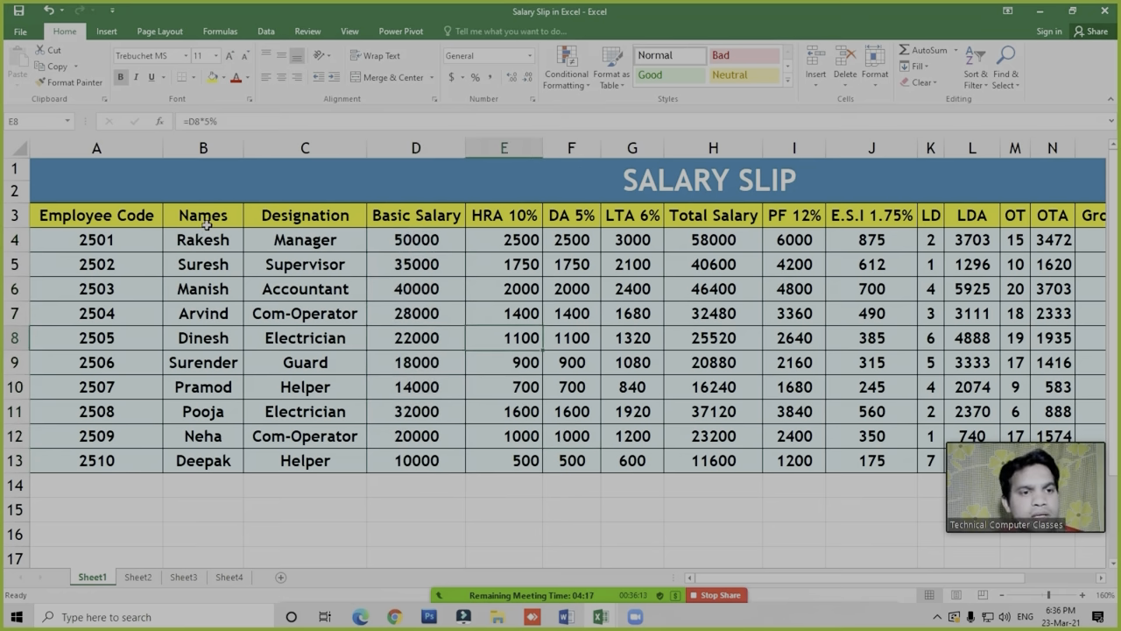
mouse_move(590, 596)
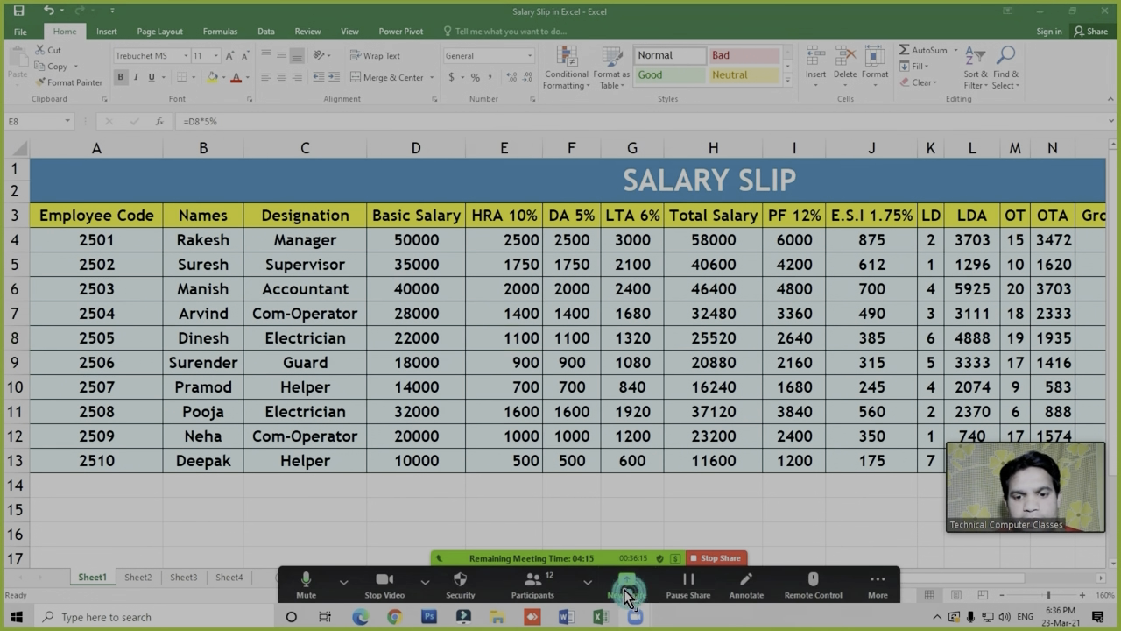
Examine the Basic Salary column of the salary slip, from D4 down to D13, and select its values
click(627, 585)
click(839, 444)
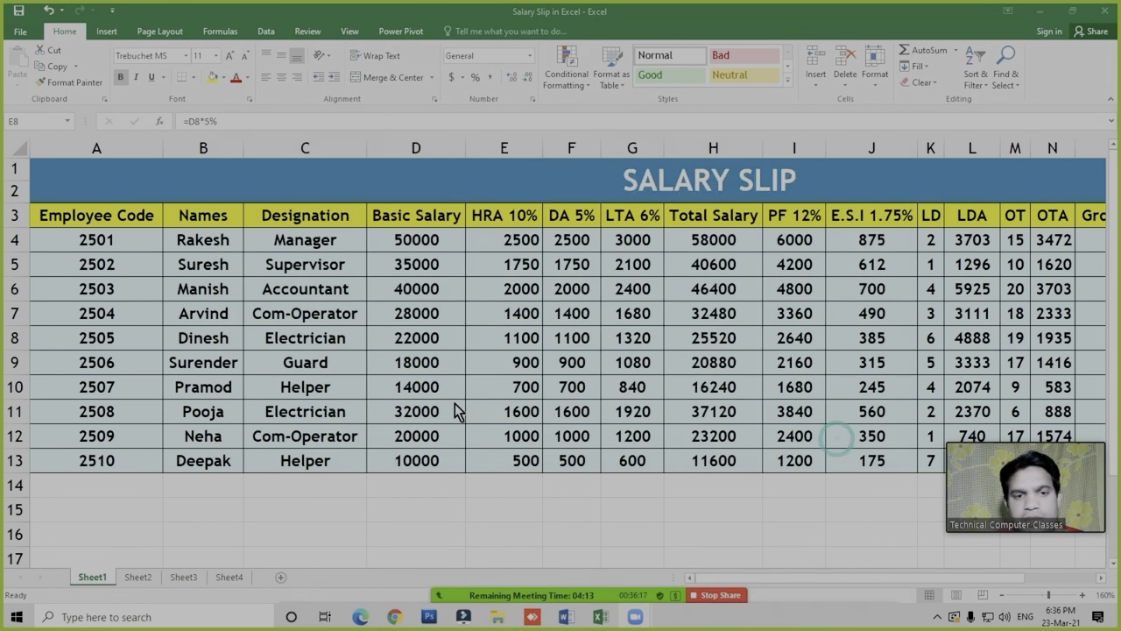
drag(405, 223, 416, 436)
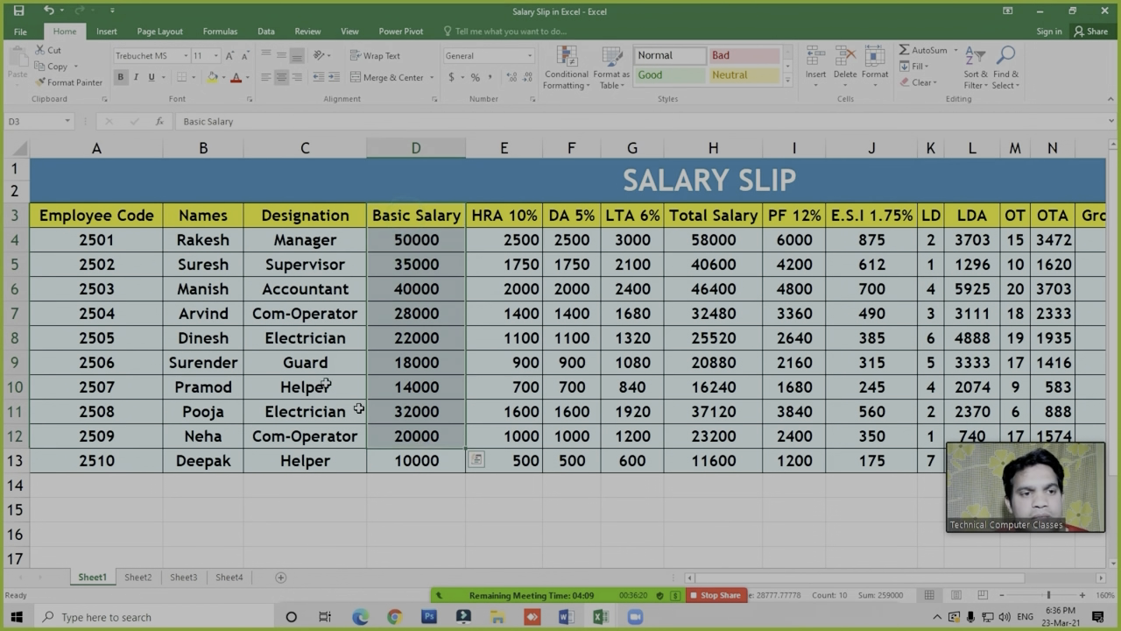
click(553, 390)
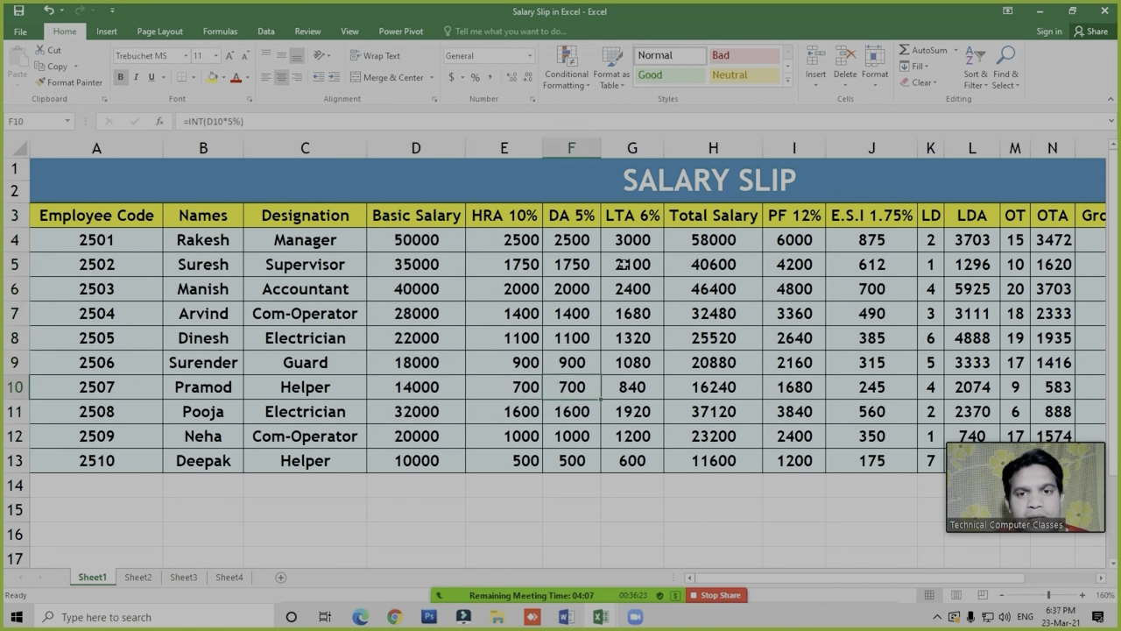
click(443, 282)
click(420, 243)
drag(422, 306, 430, 438)
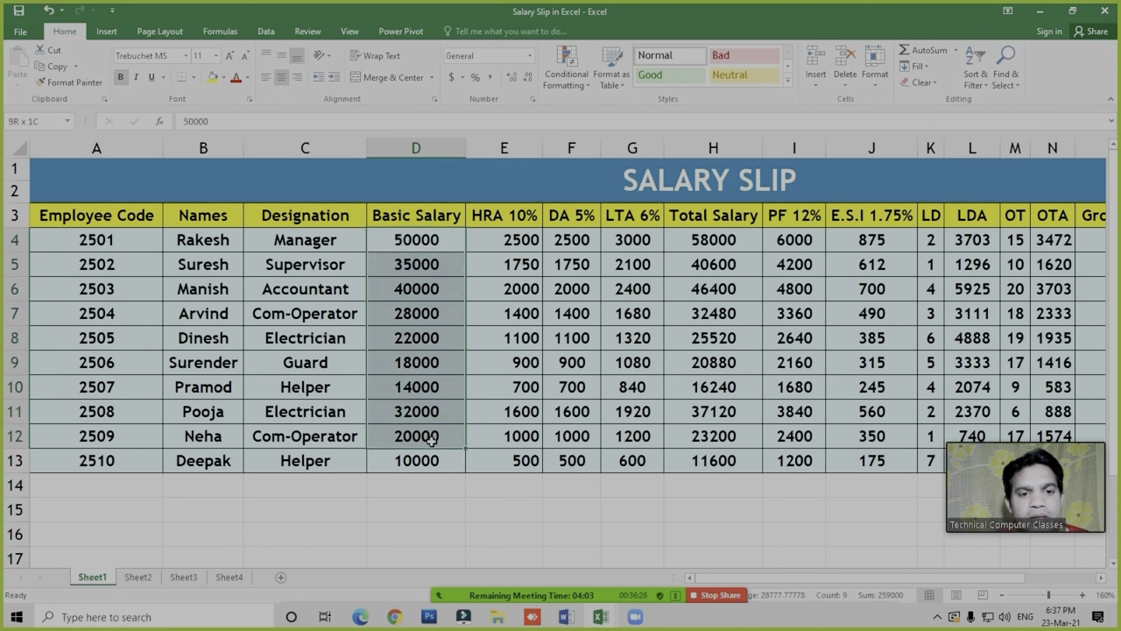
click(418, 239)
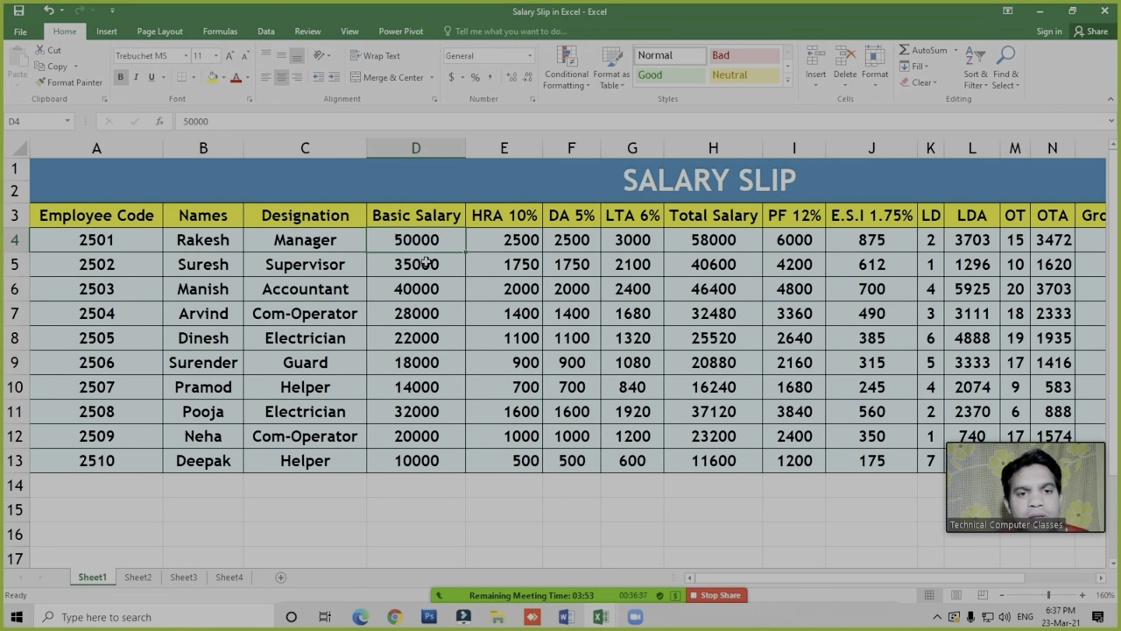
click(419, 454)
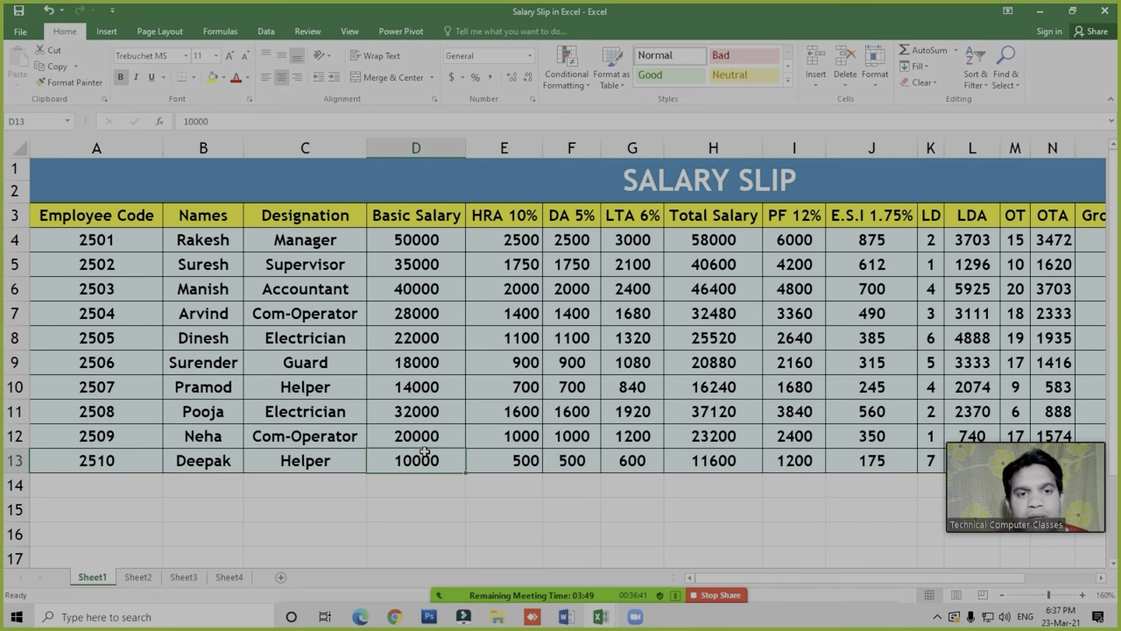
click(415, 333)
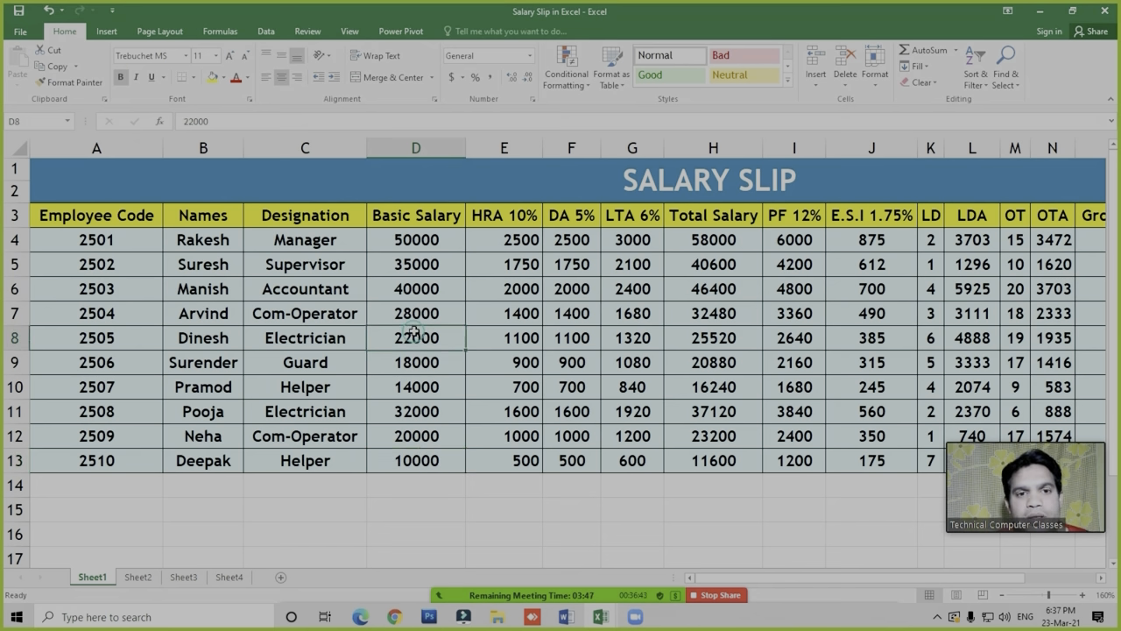
click(419, 317)
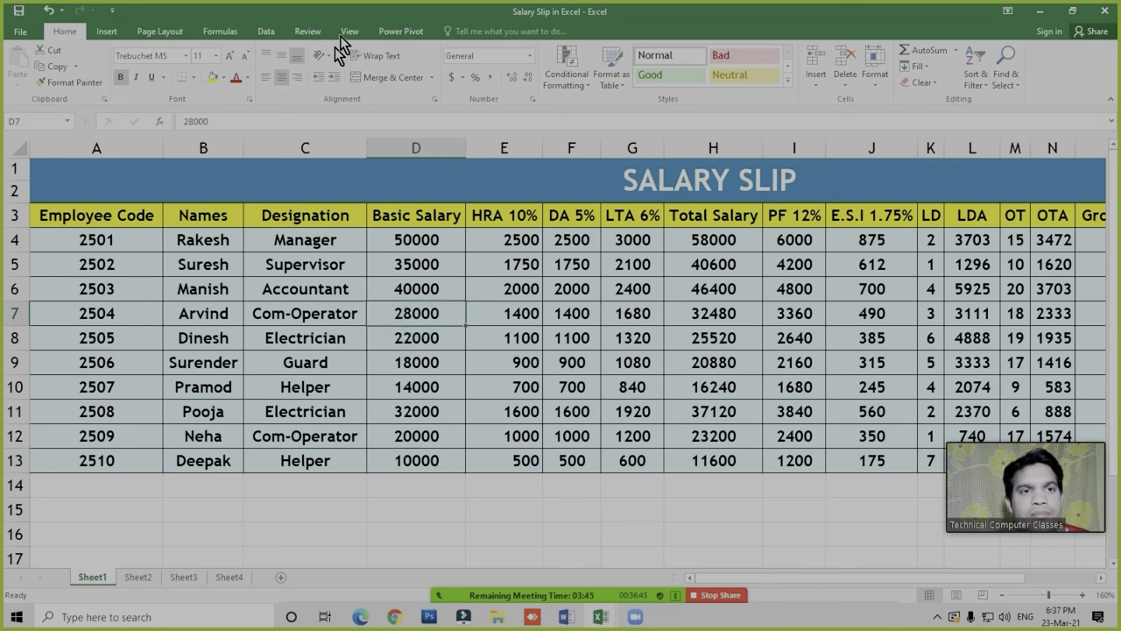
Open the Scenario Manager and start a new scenario named Basic Salary
click(260, 31)
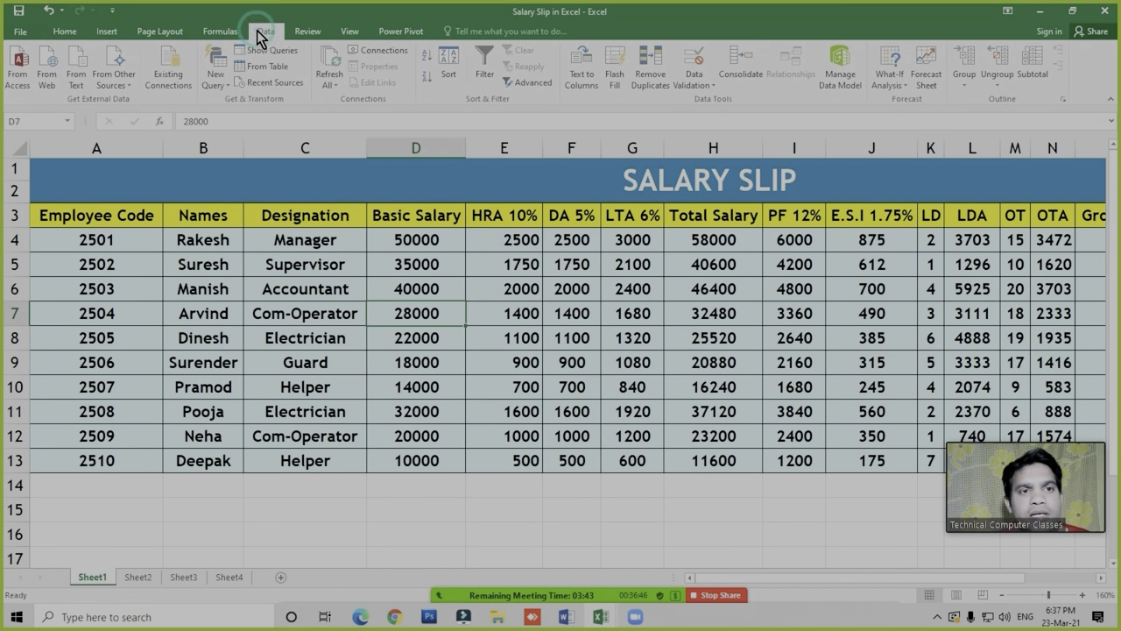
click(890, 81)
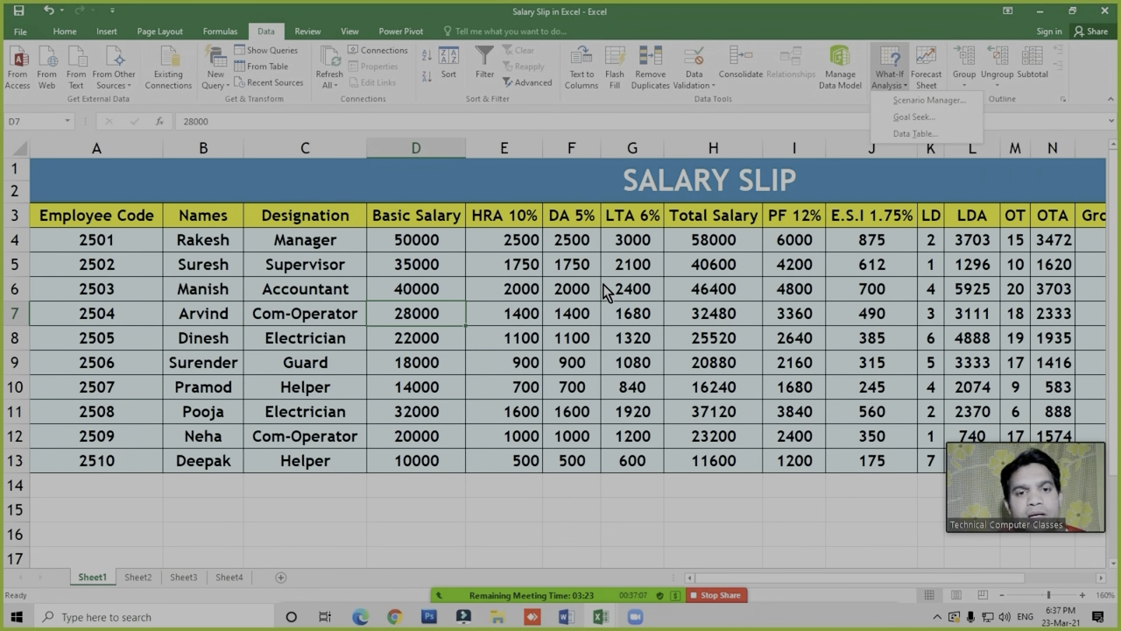
click(918, 102)
drag(776, 215, 691, 220)
click(783, 250)
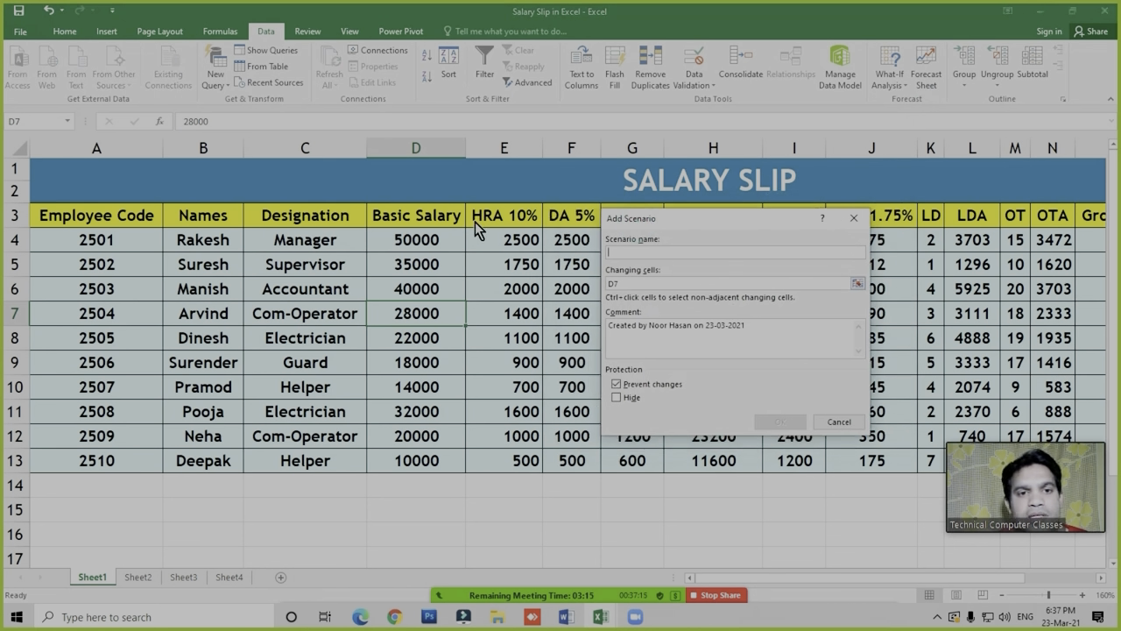
click(619, 252)
text(Basic Salary)
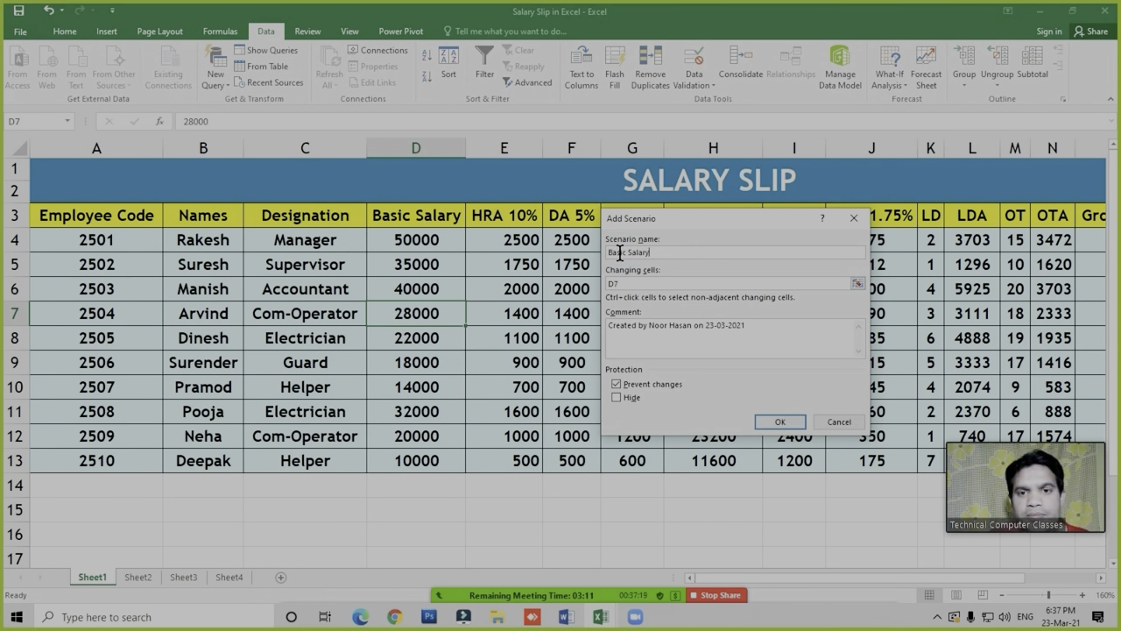
Set the scenario's changing cells to the Basic Salary values D4:D13 and accept the scenario definition
click(626, 283)
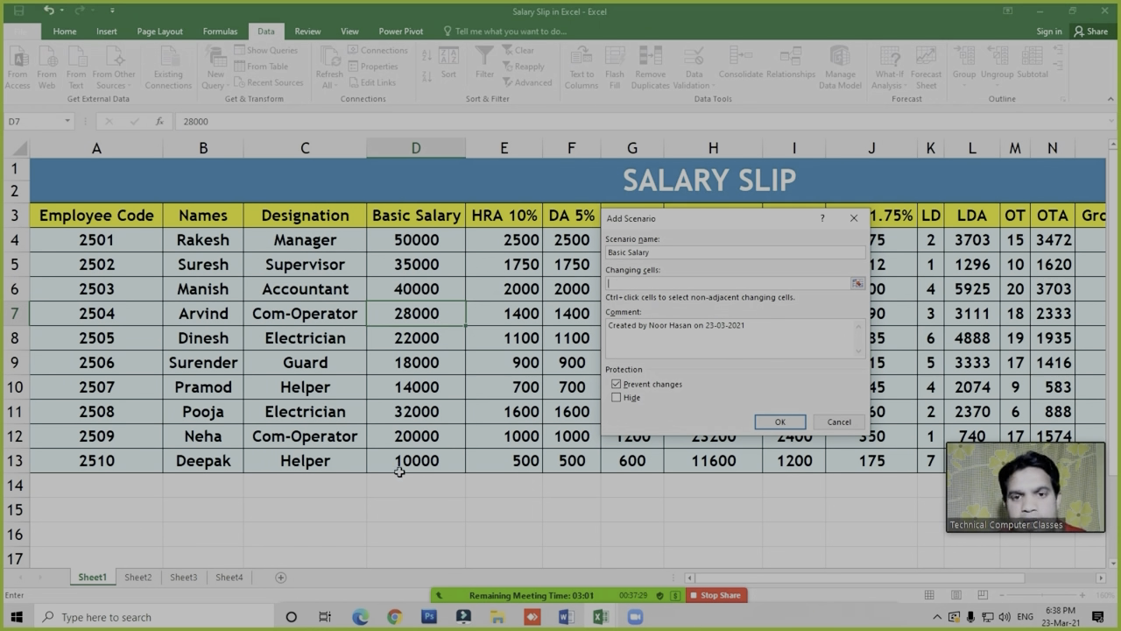
drag(423, 248, 437, 460)
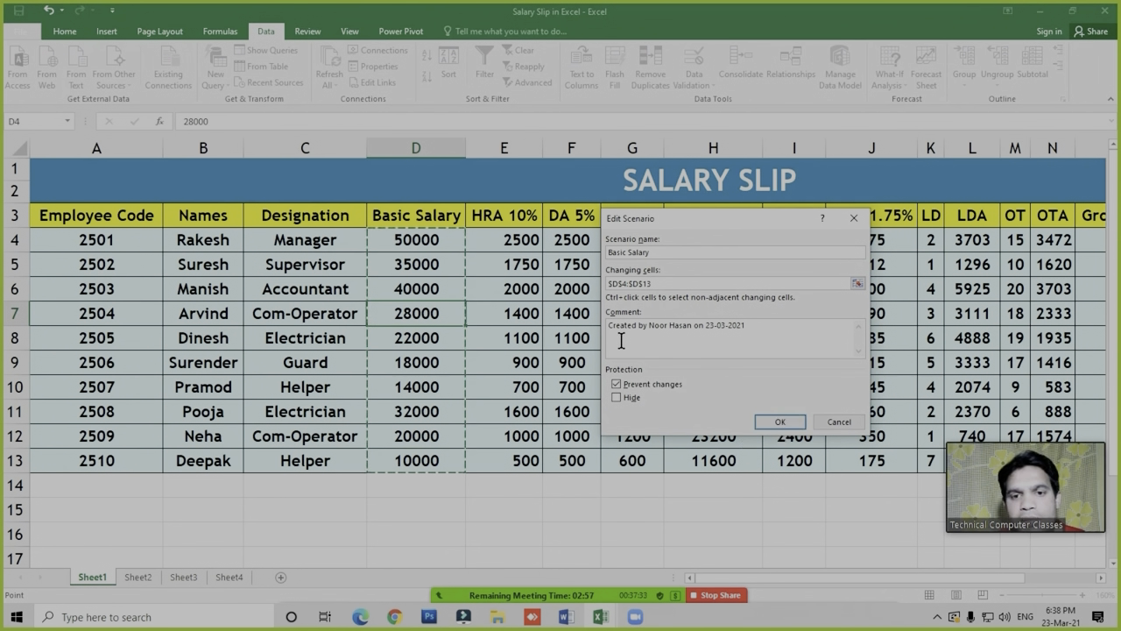
click(669, 327)
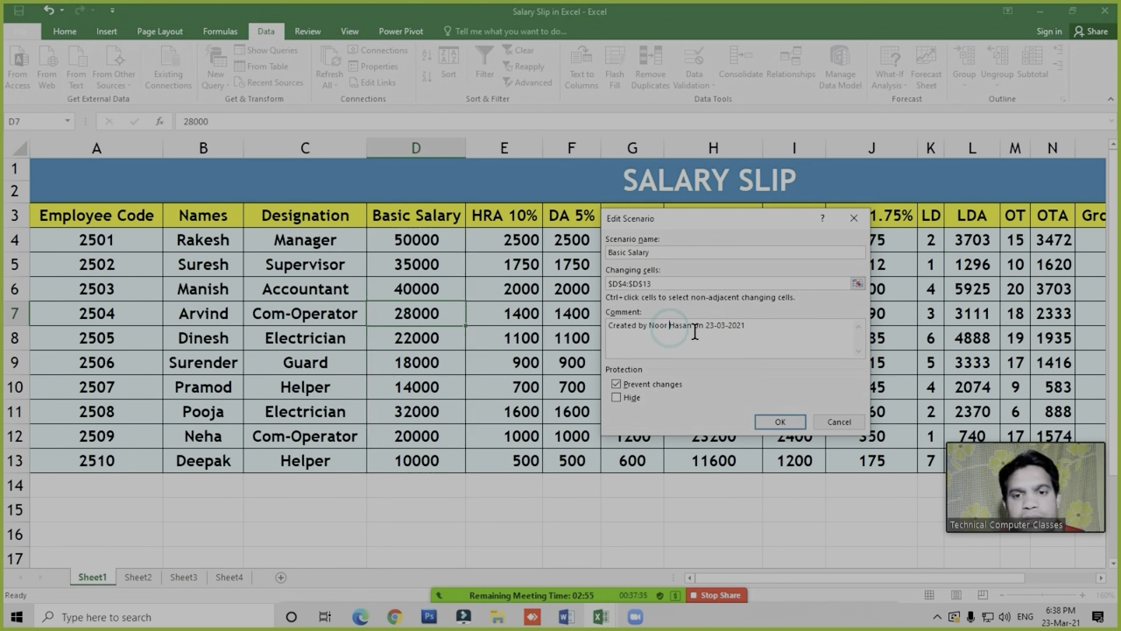
click(783, 421)
Set the scenario value for cell D4 to 60000
drag(718, 267, 706, 203)
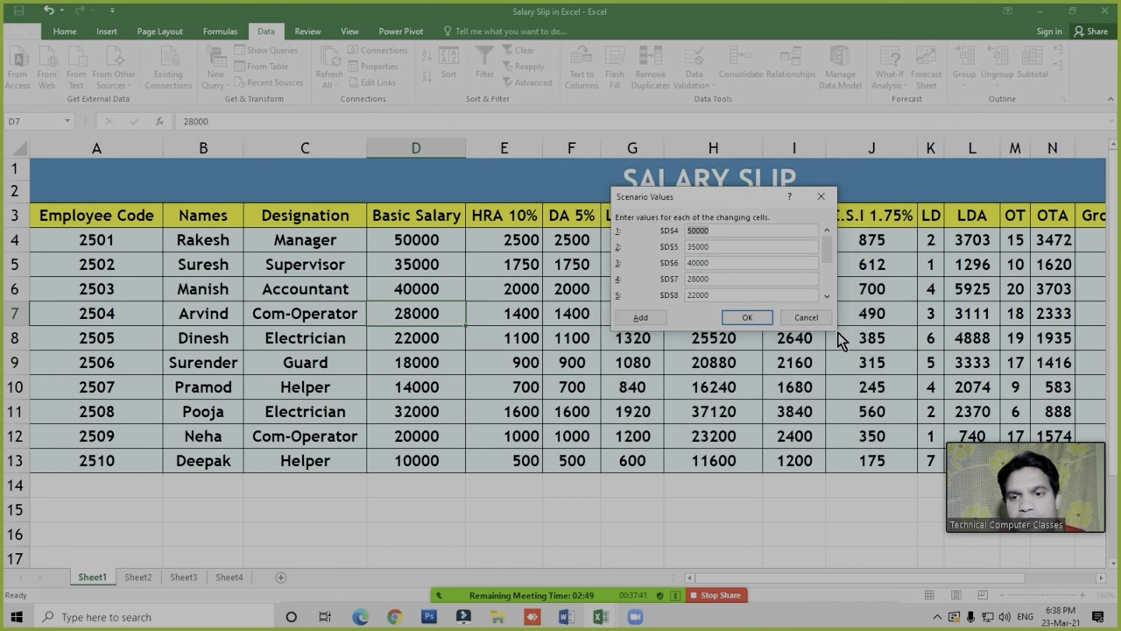
click(719, 230)
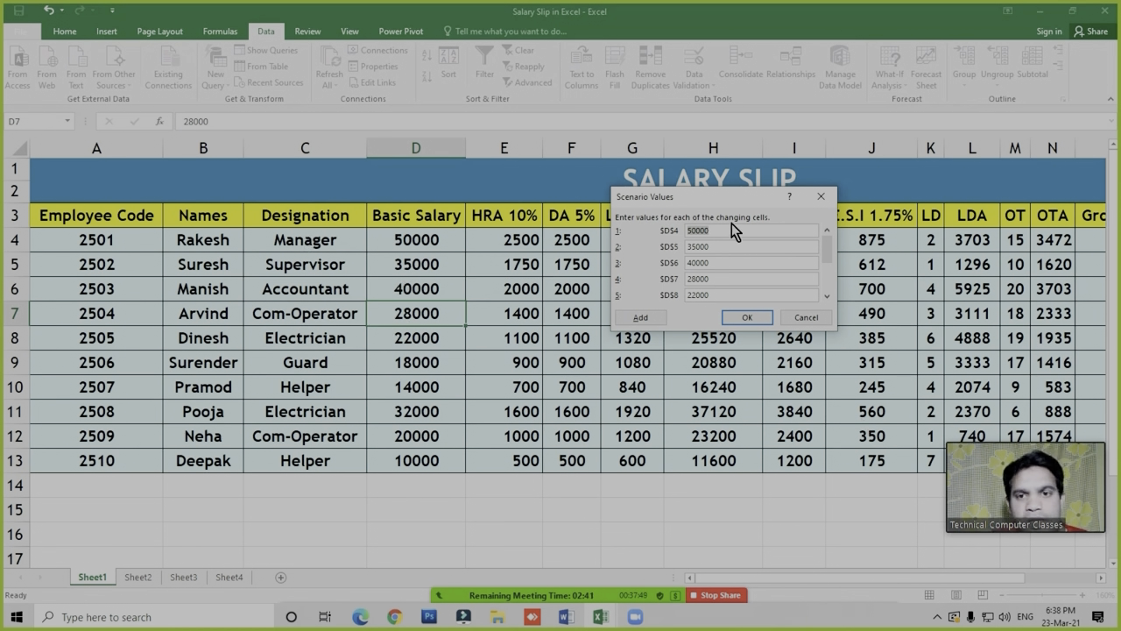
key(BackSpace)
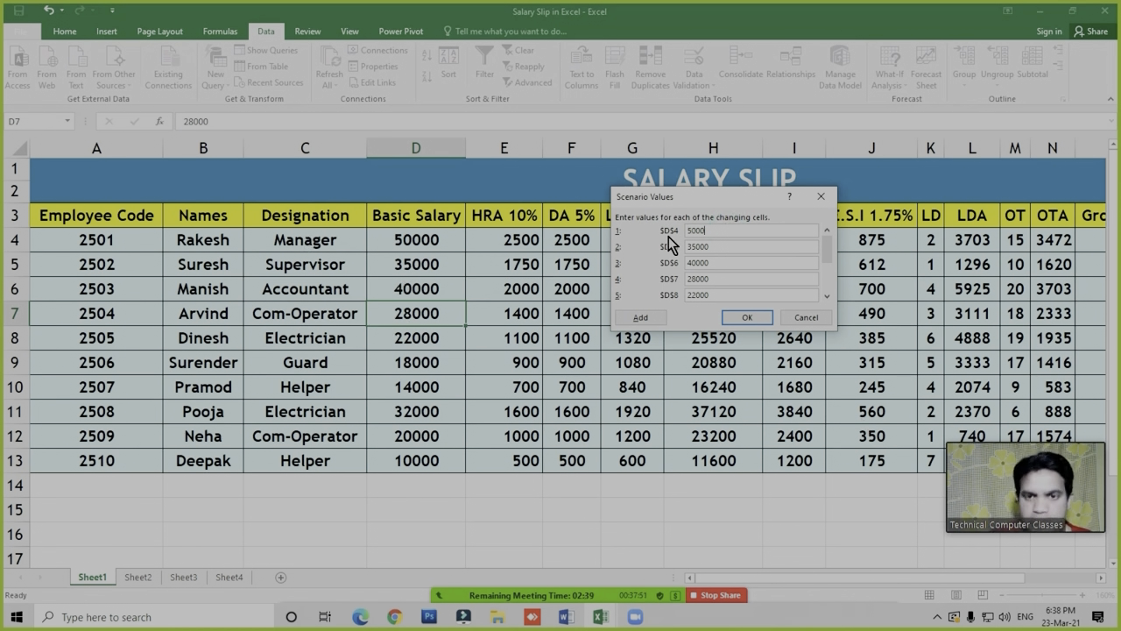
text(60000)
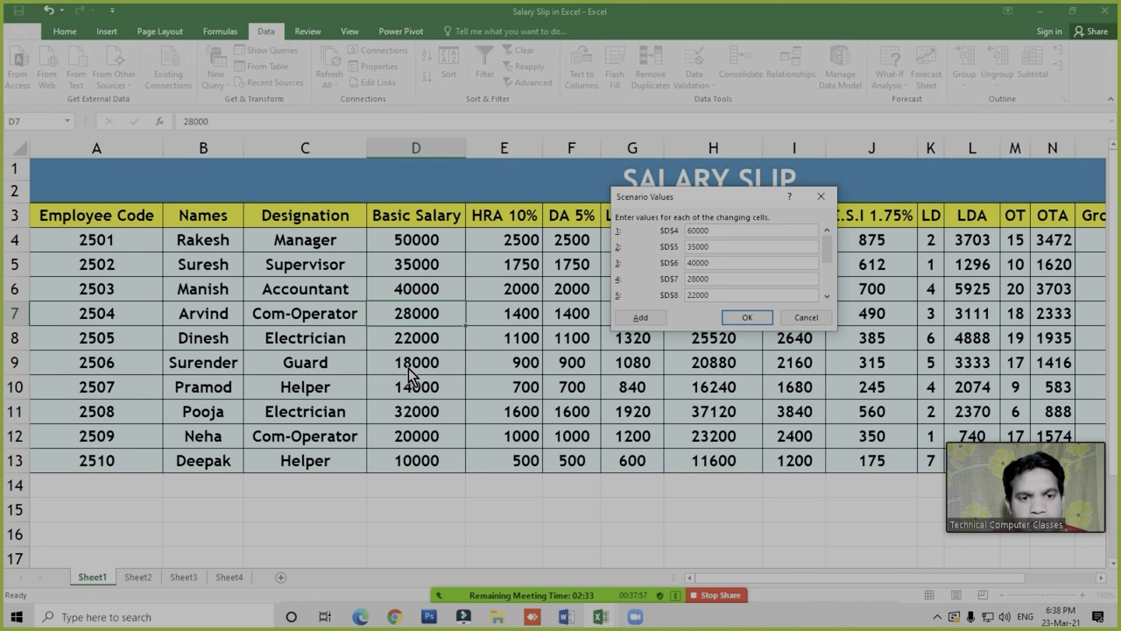
Set the scenario values to 21000 for D9 and 11000 for D13
click(826, 295)
click(827, 295)
click(826, 296)
click(719, 261)
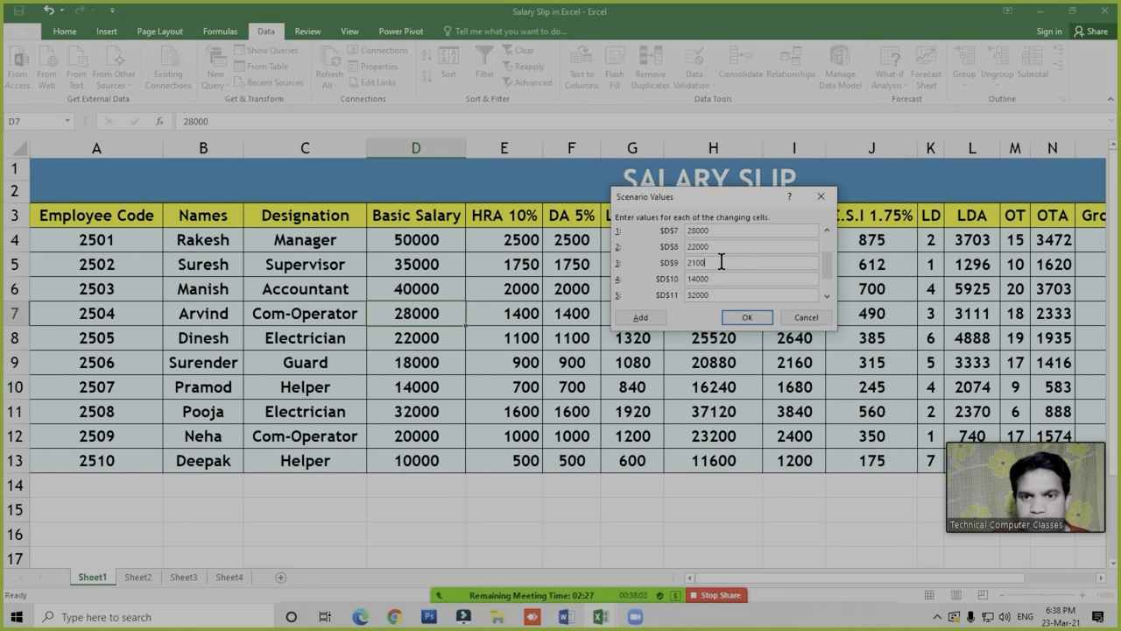
click(827, 296)
click(827, 296)
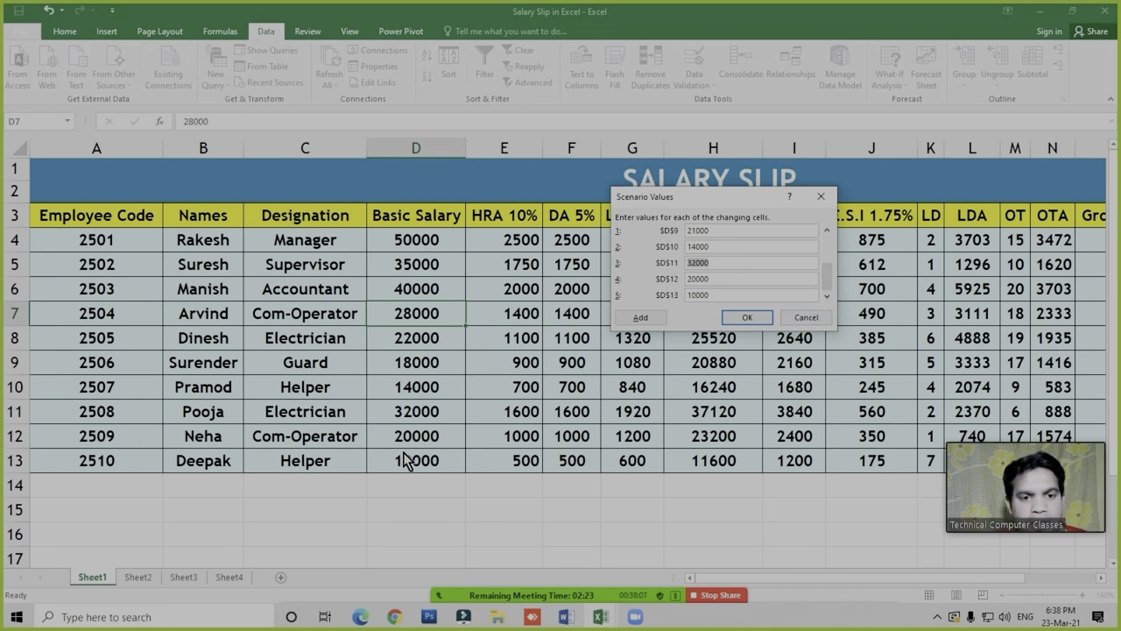
click(715, 294)
key(BackSpace)
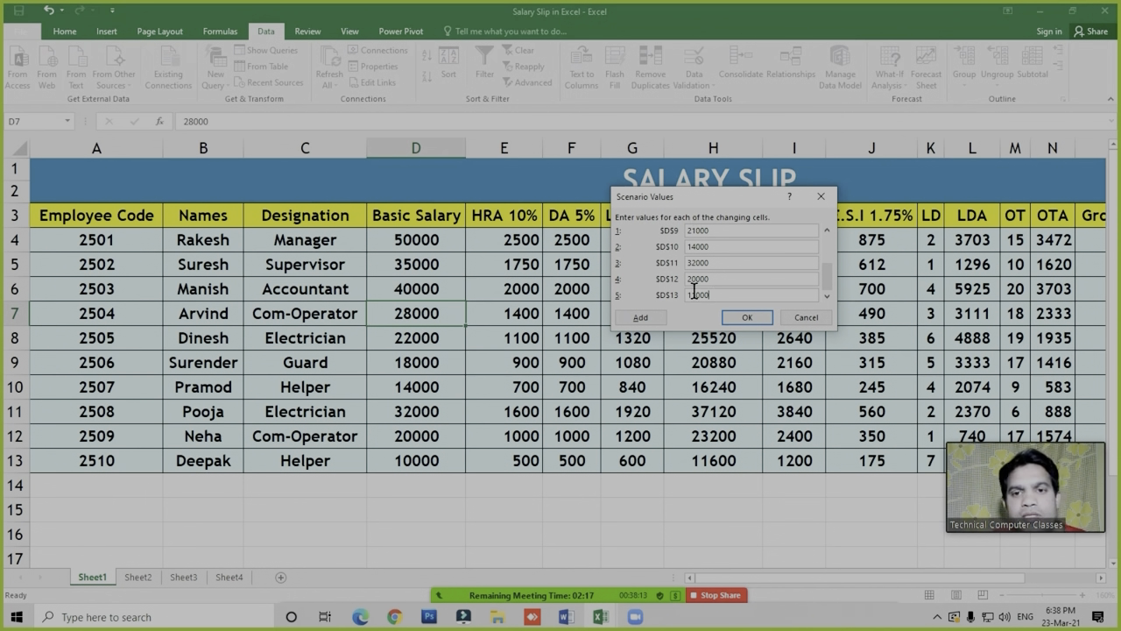
Accept the scenario values, apply the Basic Salary scenario to the sheet and close the Scenario Manager
click(743, 319)
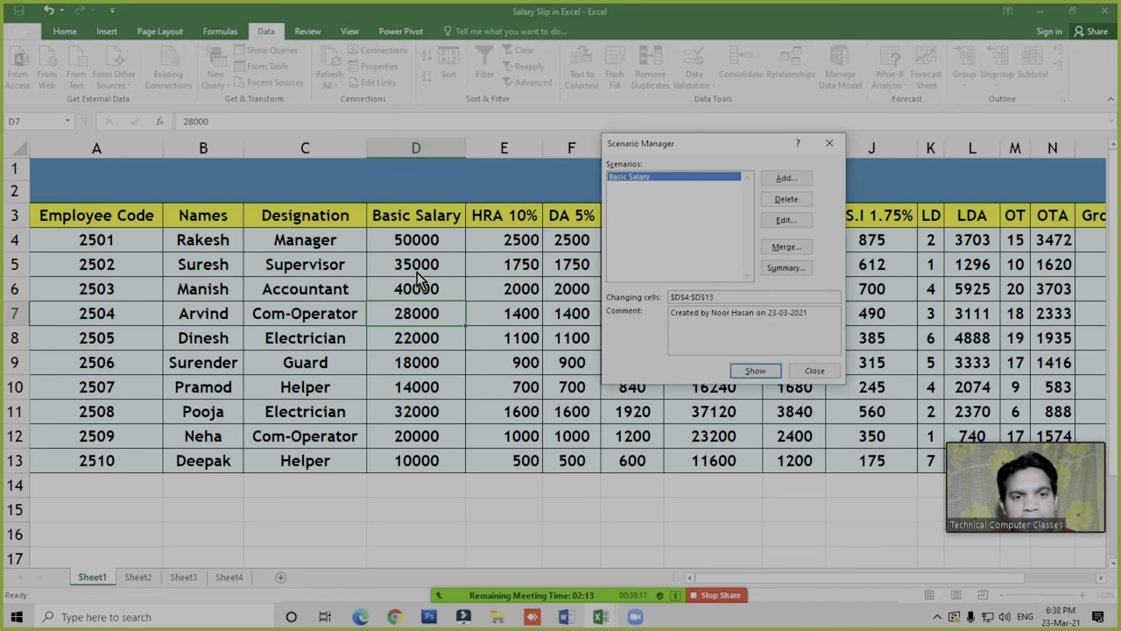
click(756, 371)
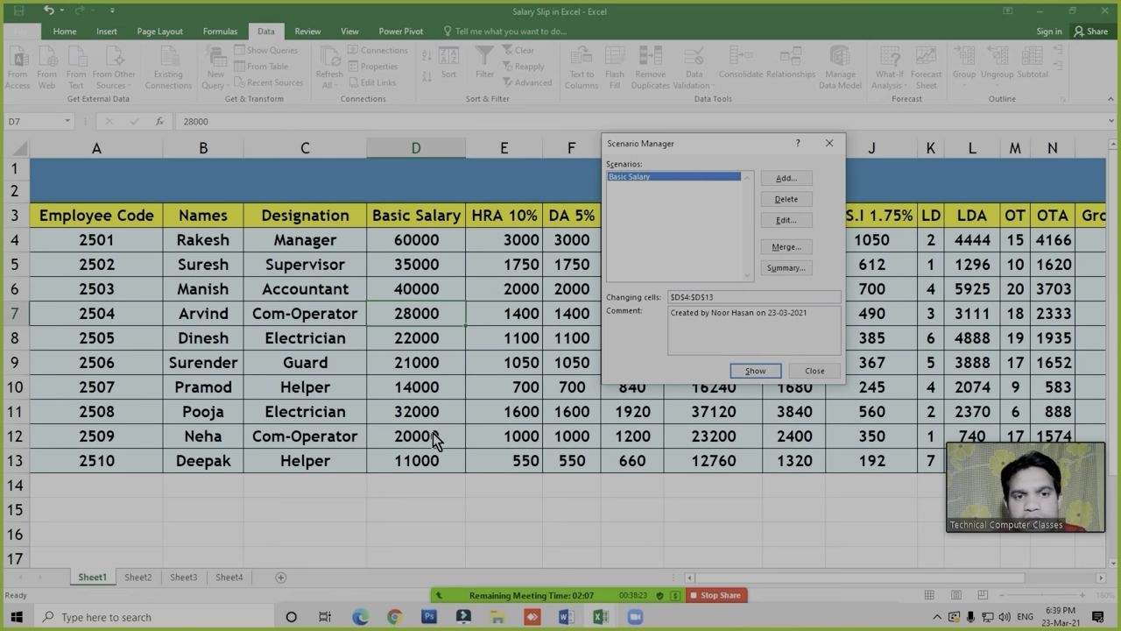
click(822, 371)
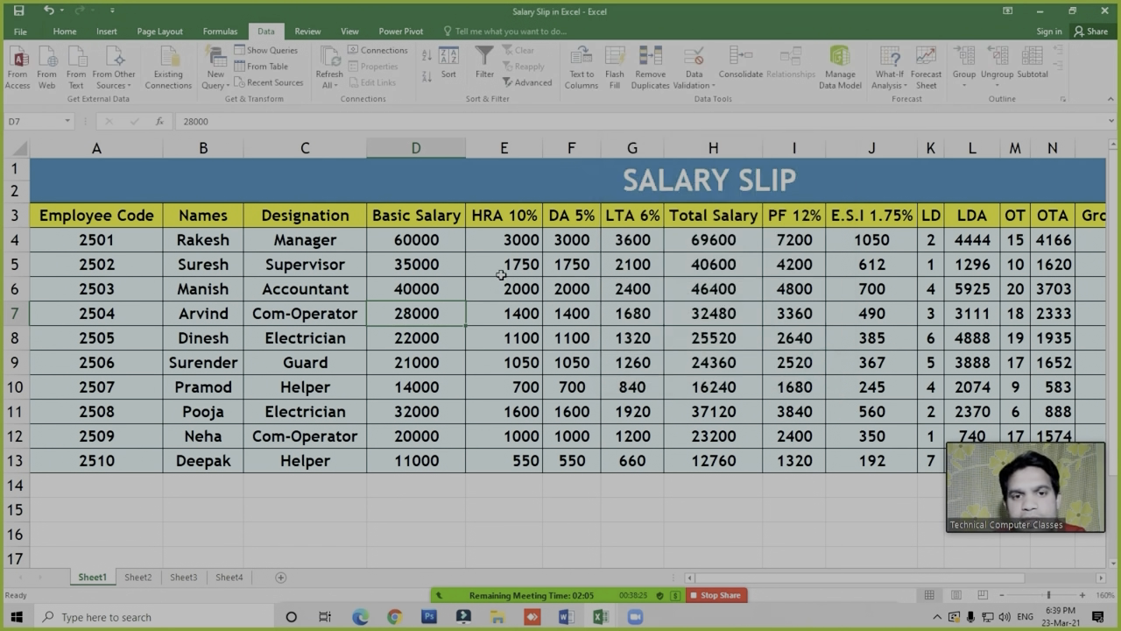
Review the HRA, DA, LTA and Total Salary formulas that depend on the basic salaries
click(623, 241)
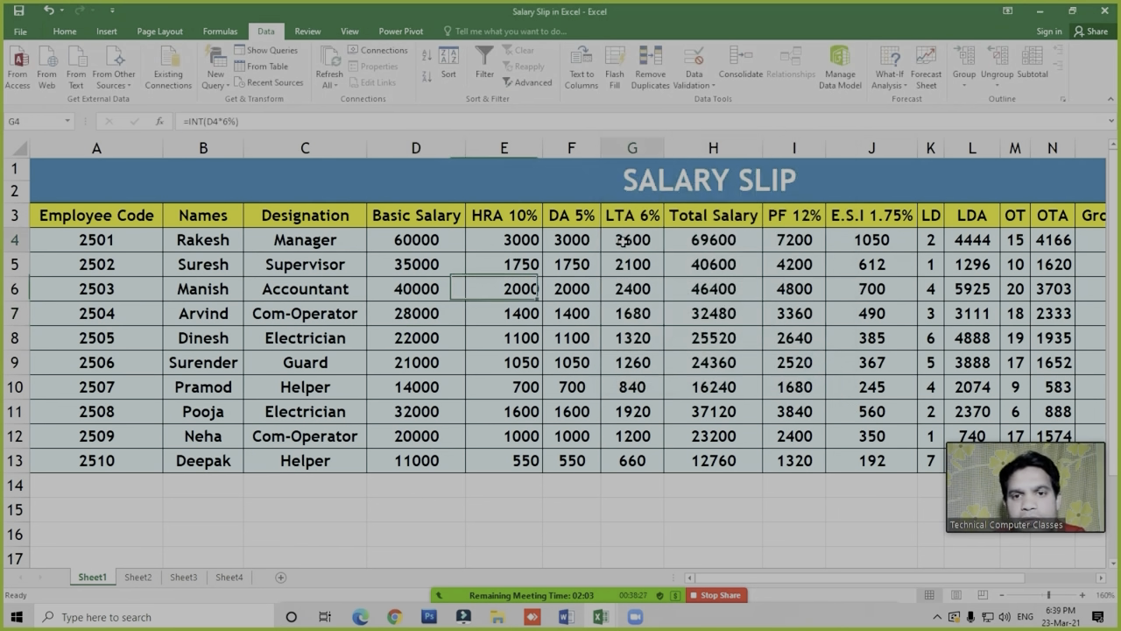
click(572, 240)
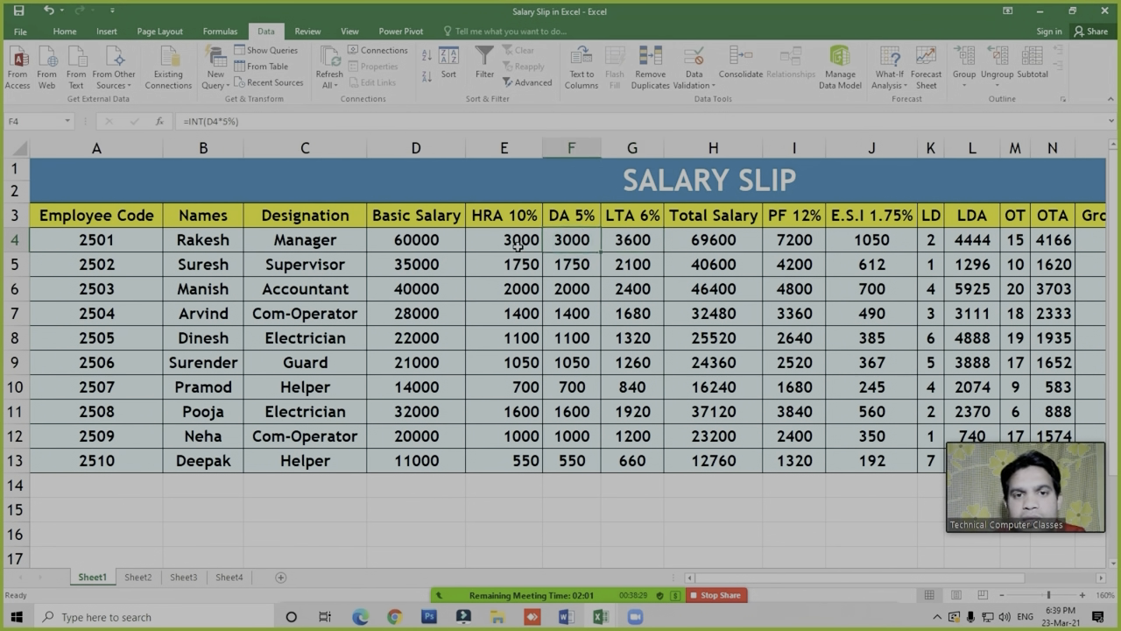
click(516, 240)
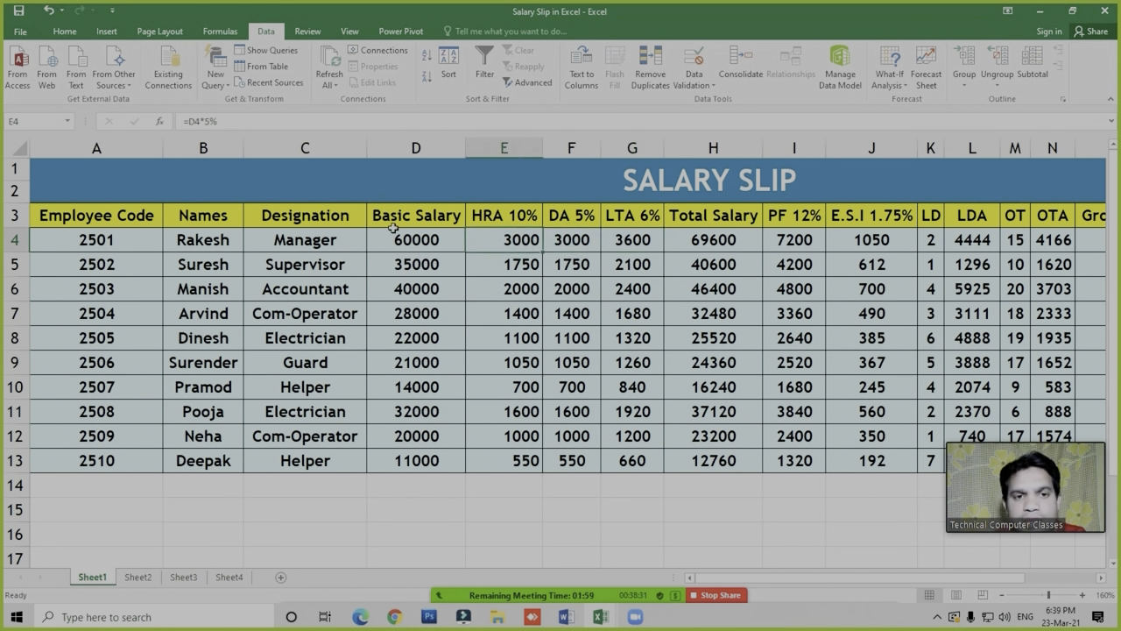
click(738, 283)
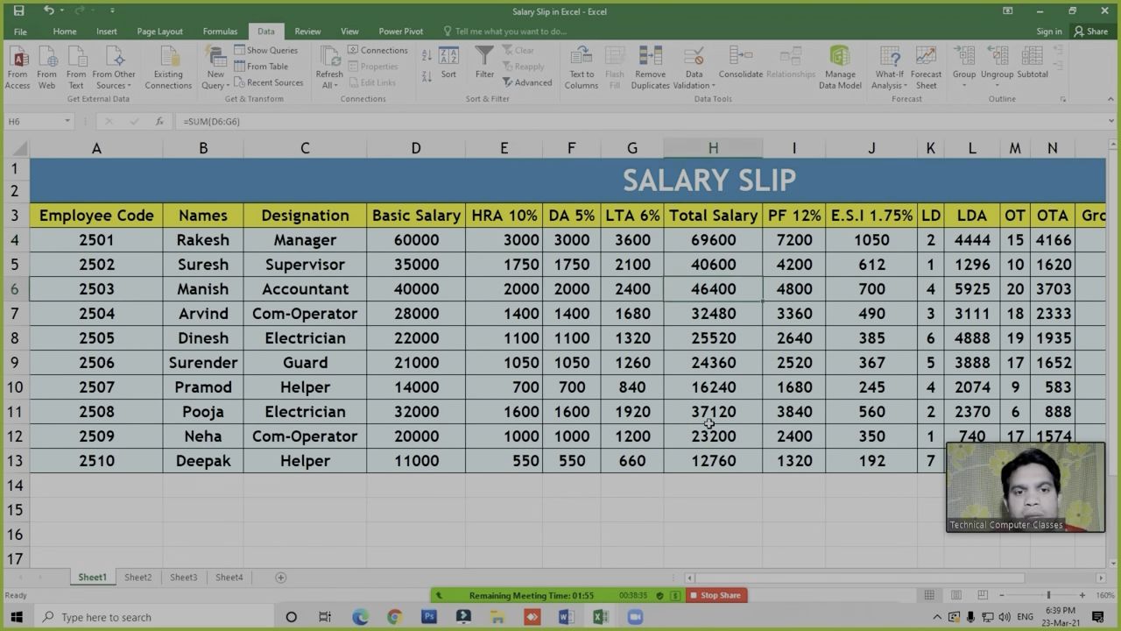
click(634, 306)
click(570, 241)
click(637, 241)
click(569, 245)
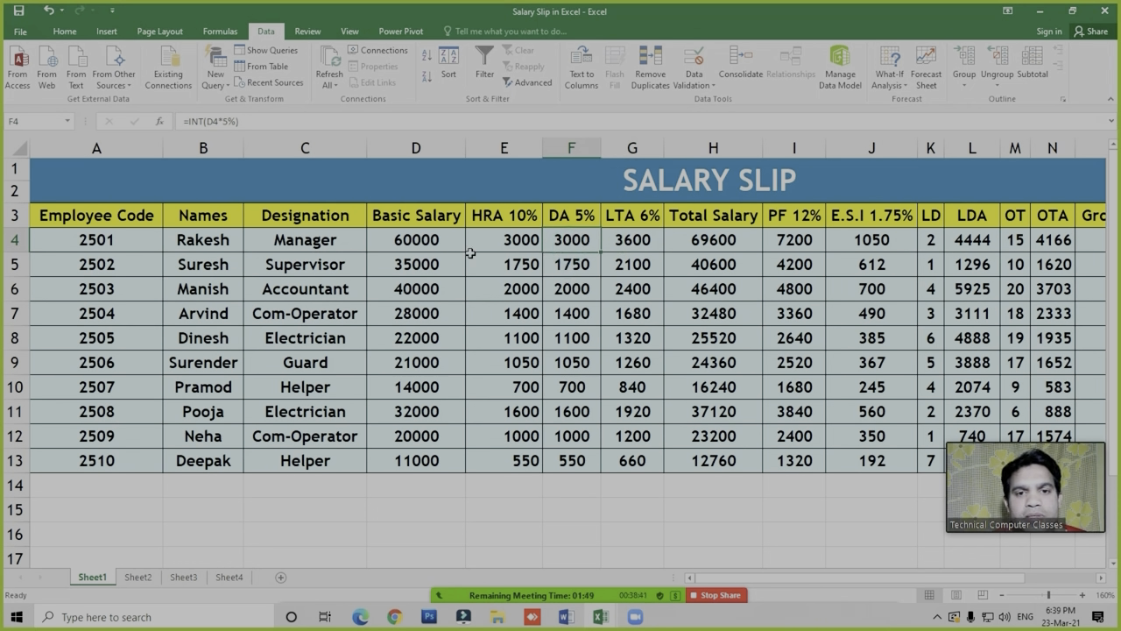
Compare the formulas inside the HRA cell E4 and the DA cell F4 without changing them
click(506, 242)
click(578, 244)
double_click(579, 245)
key(Escape)
click(508, 239)
double_click(502, 244)
key(Escape)
click(566, 241)
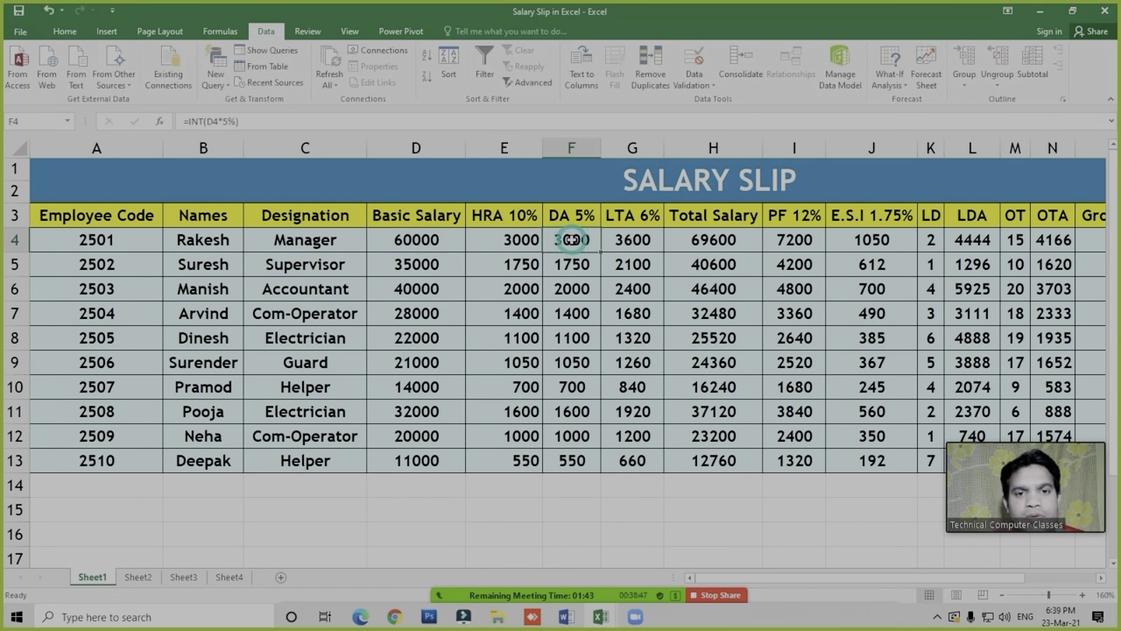
double_click(565, 246)
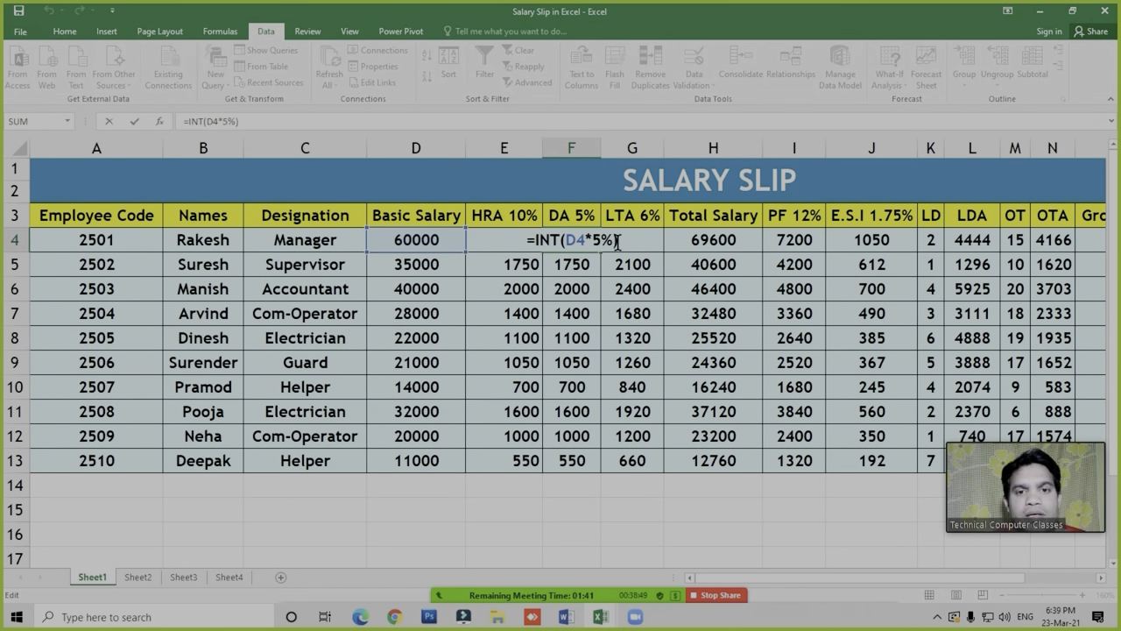
key(Escape)
Replace the DA formula in F4 with =D4*5%
key(Delete)
text(=)
key(Left)
key(Left)
text(*5)
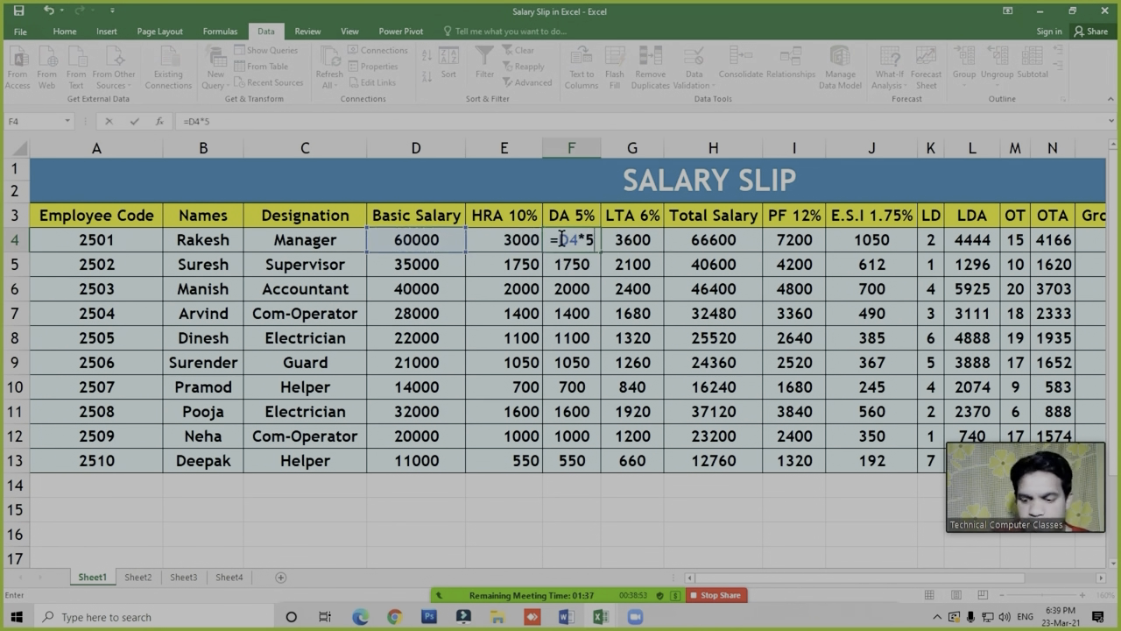
text(%)
key(ctrl+Return)
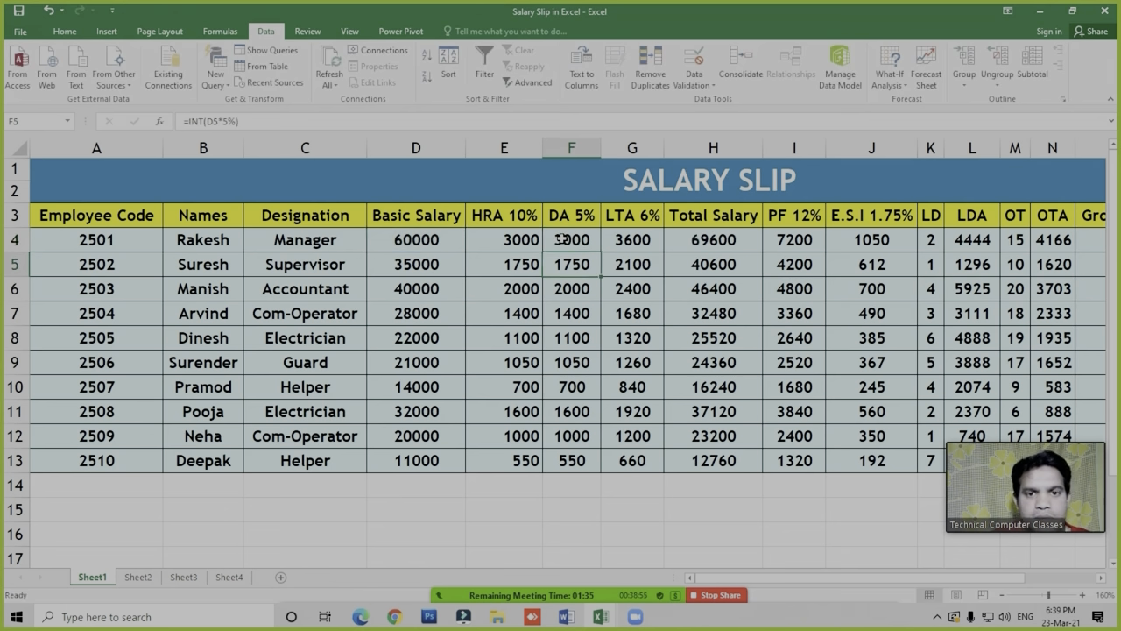
Replace the HRA formula in E4 with =D4*10%
click(510, 238)
key(Delete)
text(=)
key(Left)
key(Left)
key(Right)
text(*10)
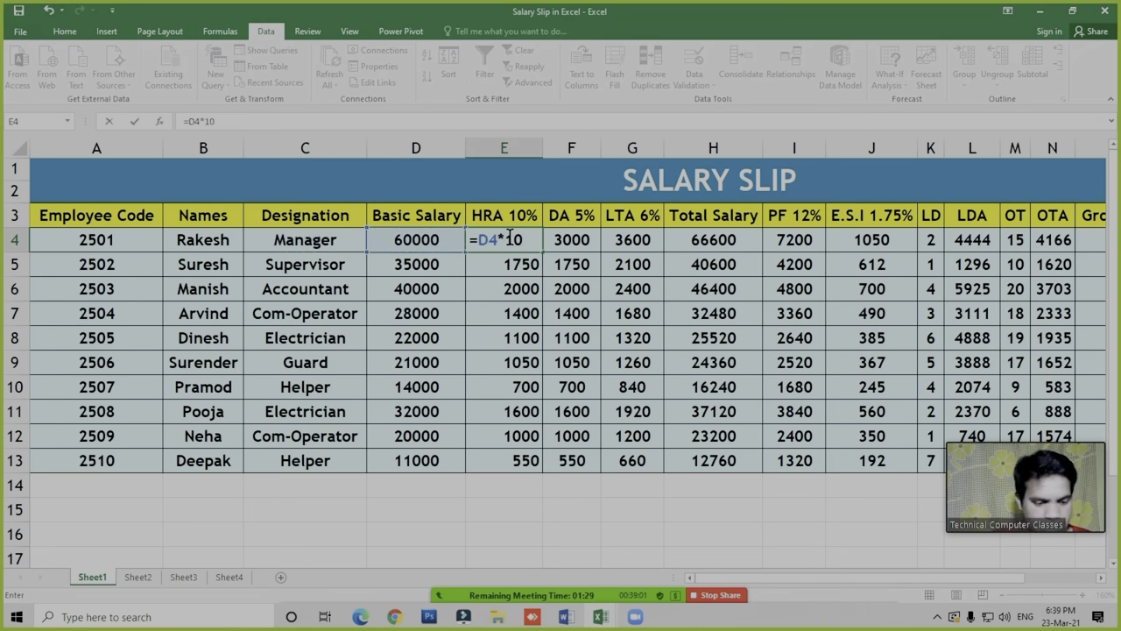
text(%)
key(Return)
key(Up)
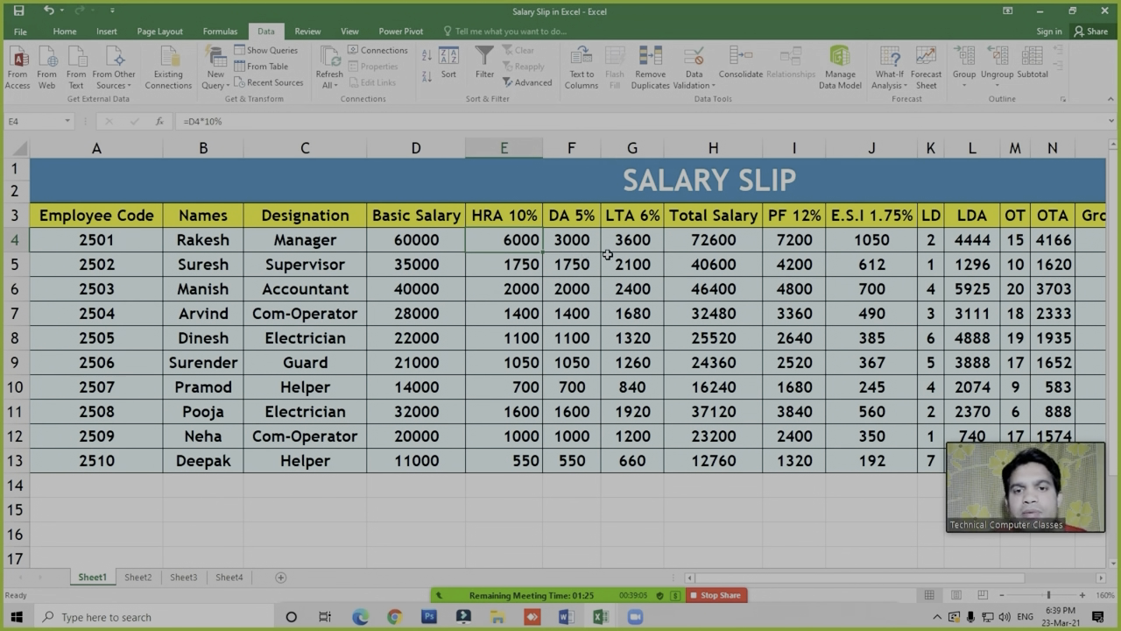
click(646, 292)
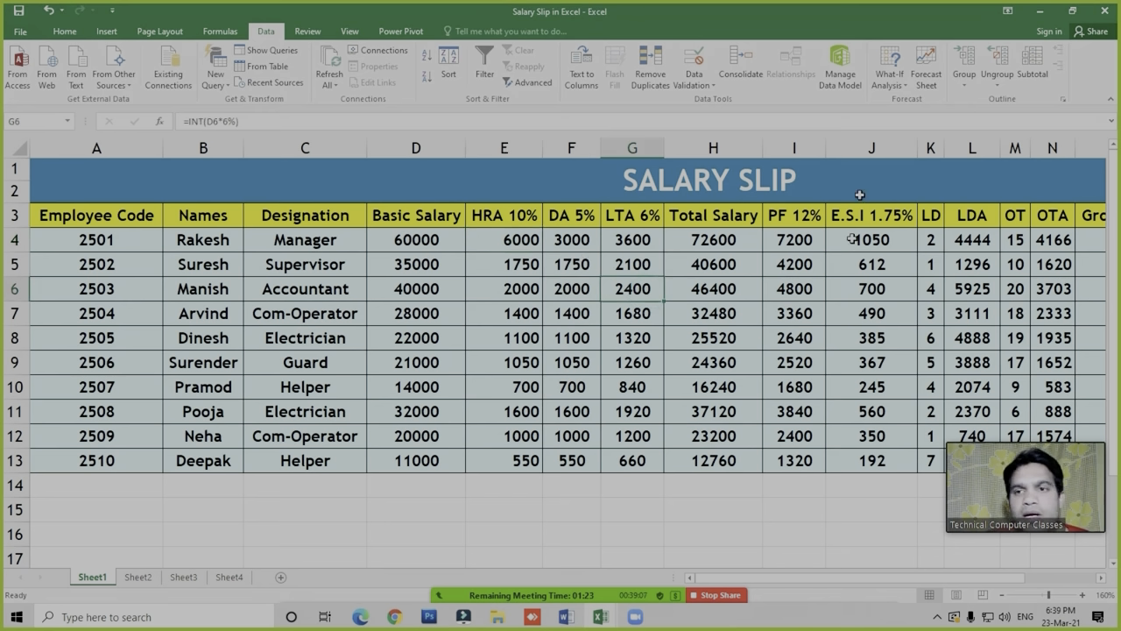
click(889, 80)
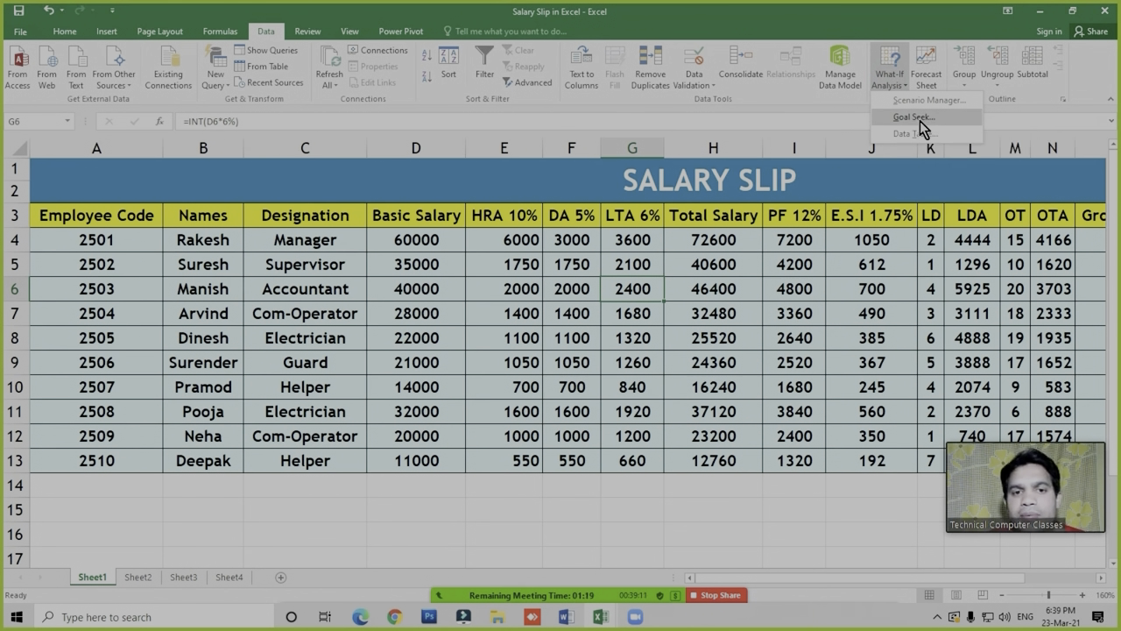
click(615, 415)
Replace the LTA formula in G13 with =D13*6%
click(635, 460)
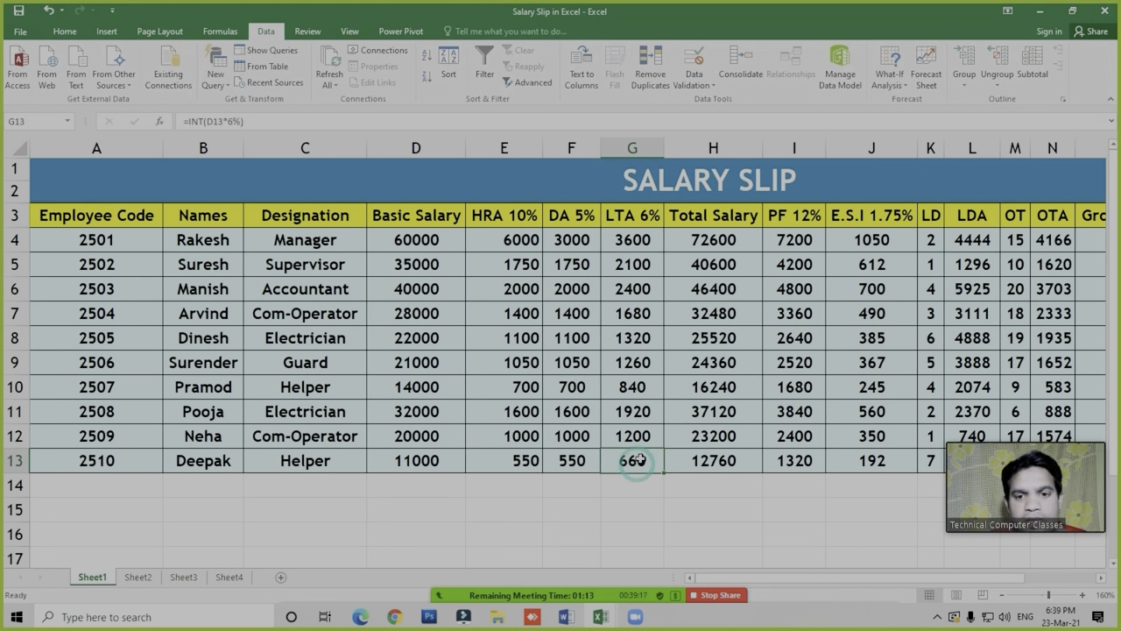
key(Delete)
text(=)
key(Left)
key(Left)
key(Left)
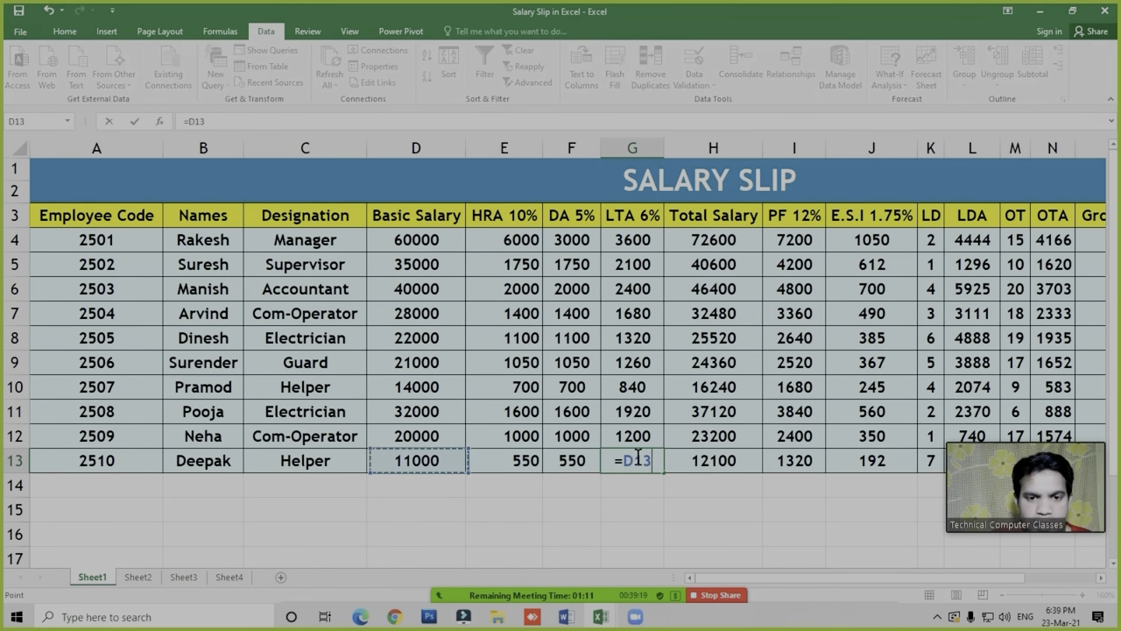
text(*6%)
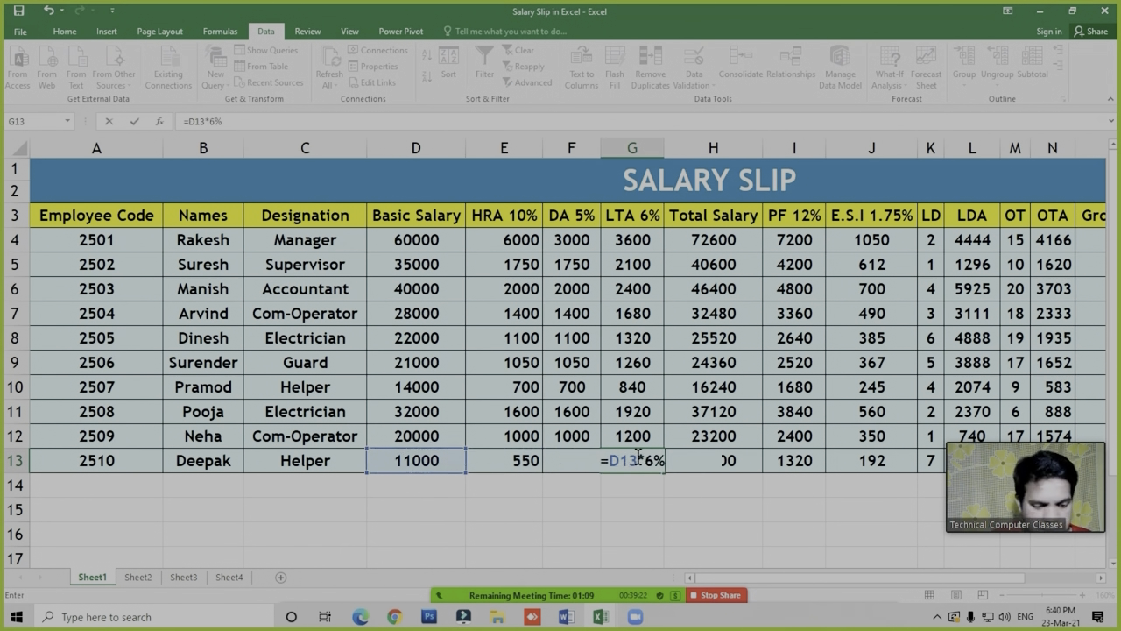
key(ctrl+Return)
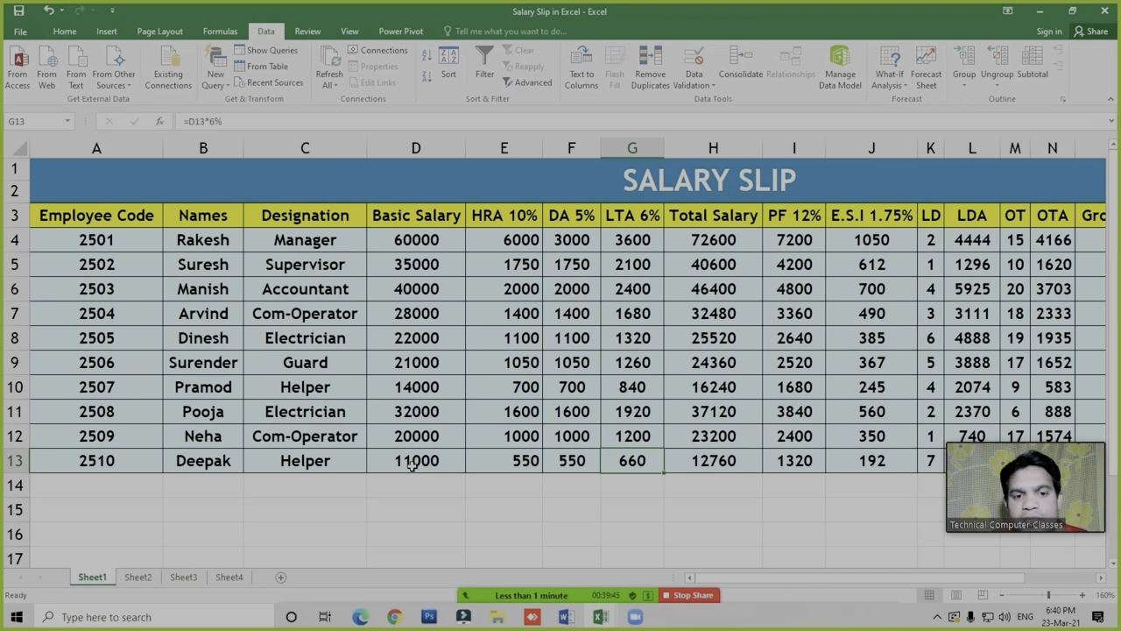
Try a fixed value of 800 in the LTA cell G13, undo it and check the cell's formula
click(624, 466)
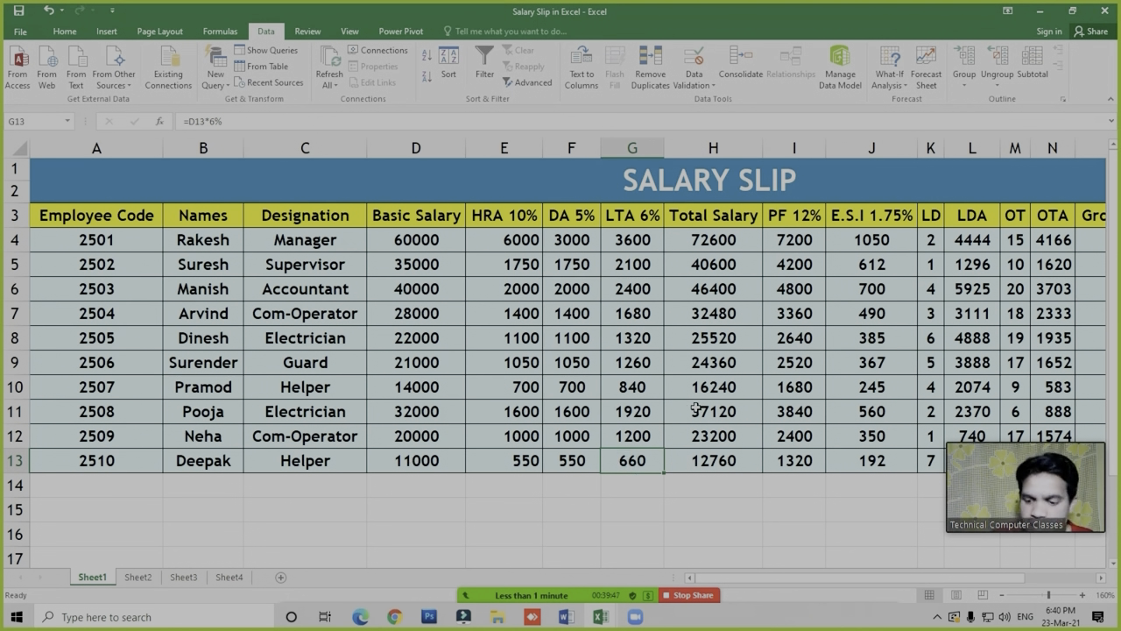
text(800)
key(Return)
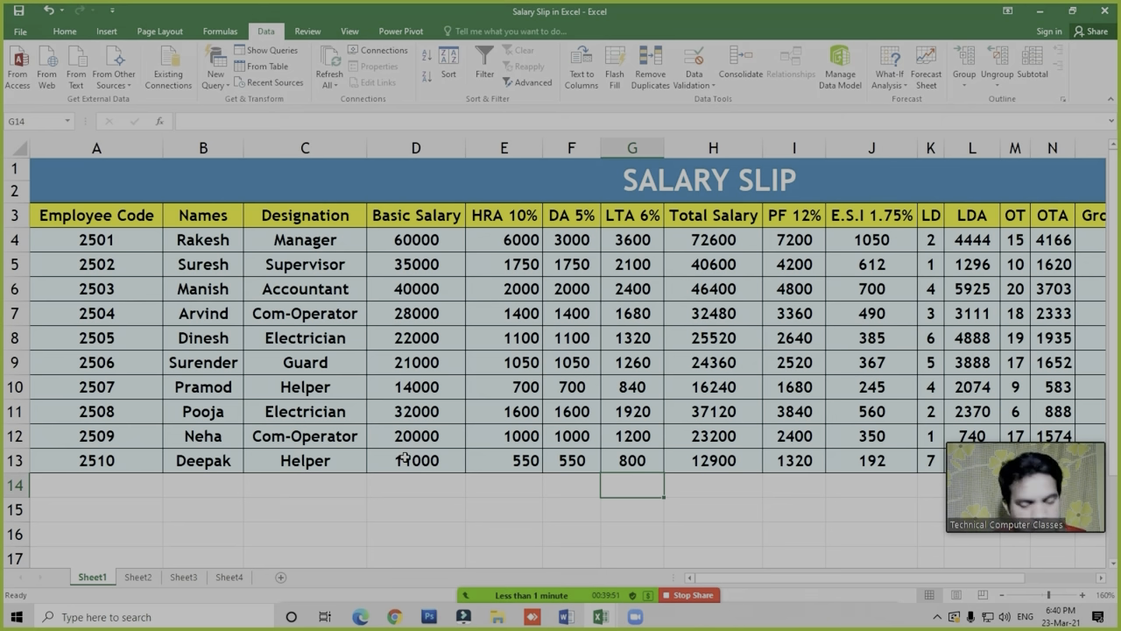
key(ctrl+z)
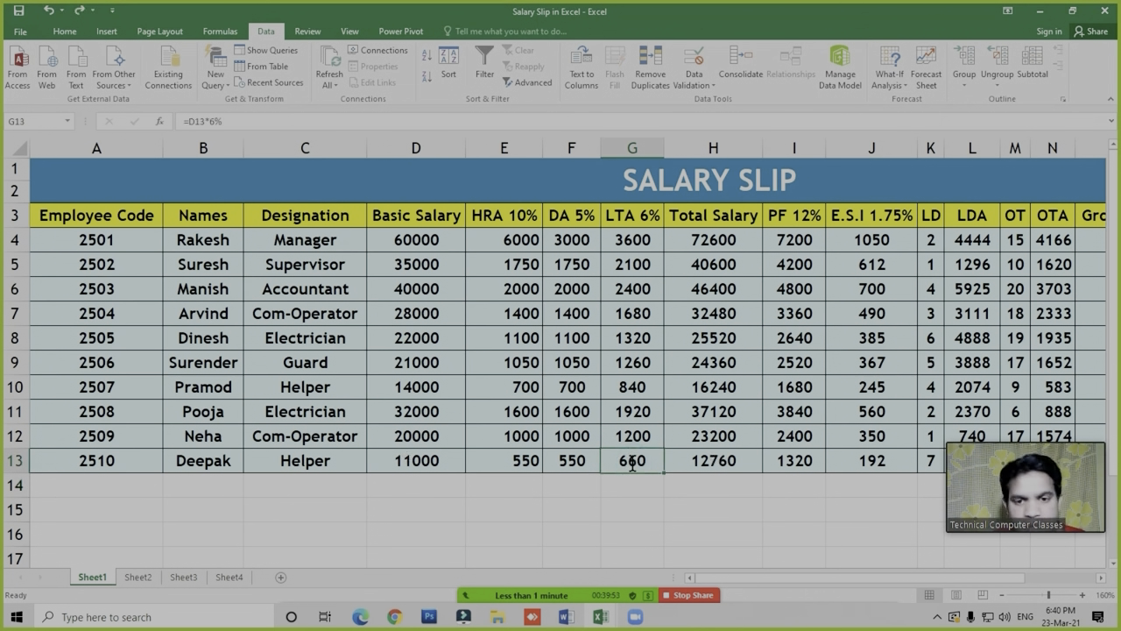
double_click(633, 463)
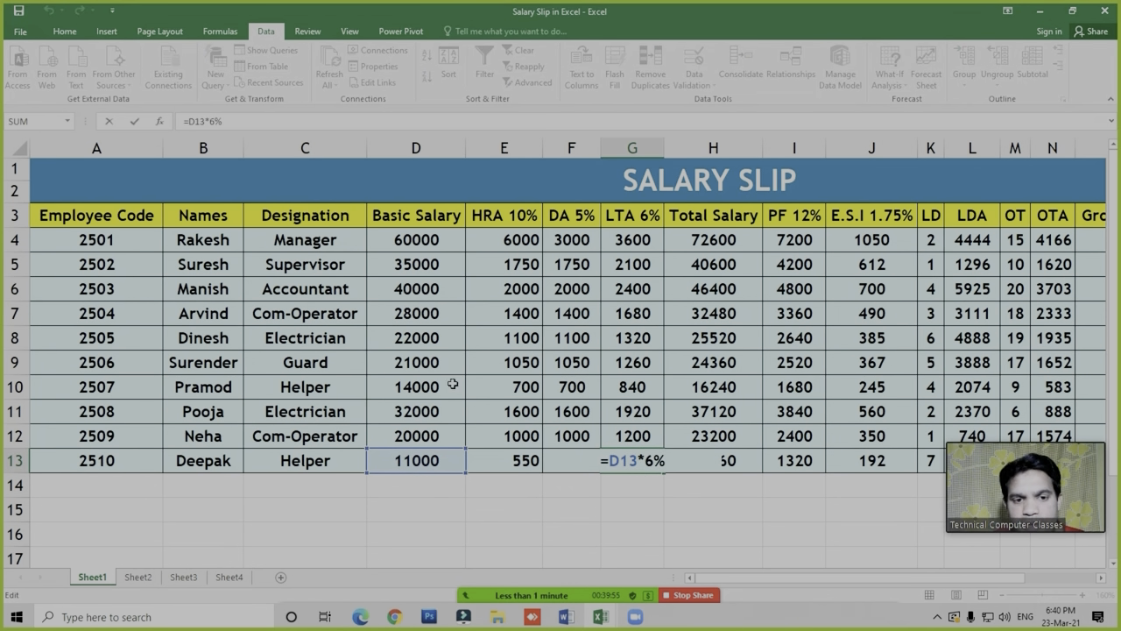
click(628, 452)
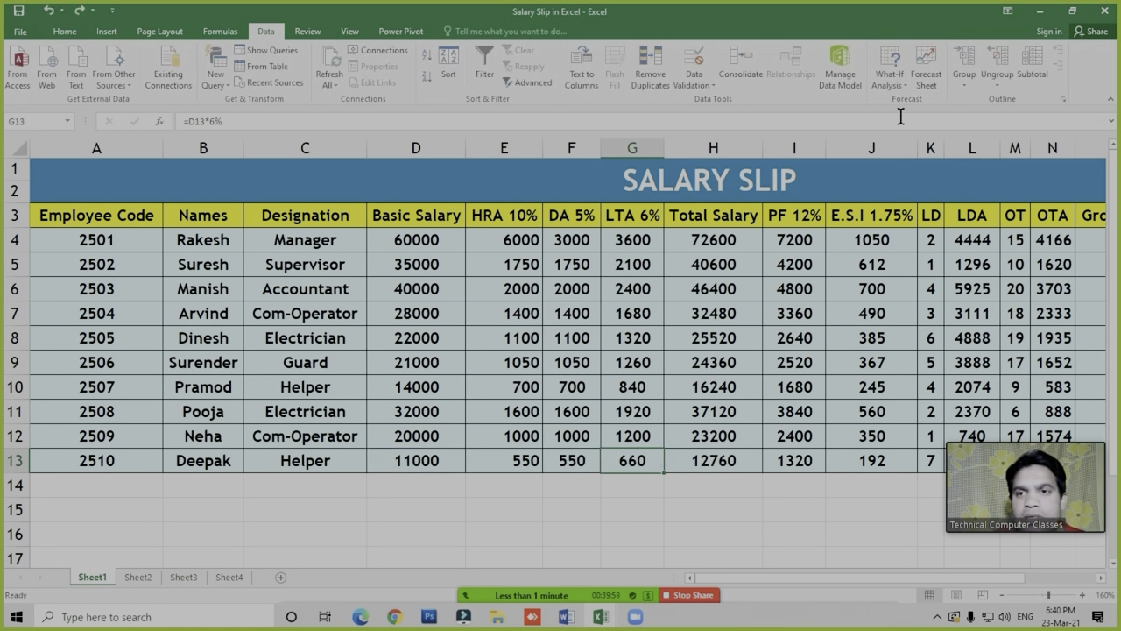
Start Goal Seek and pick the LTA cell G13 as the set cell
click(890, 70)
click(914, 117)
drag(701, 227, 696, 252)
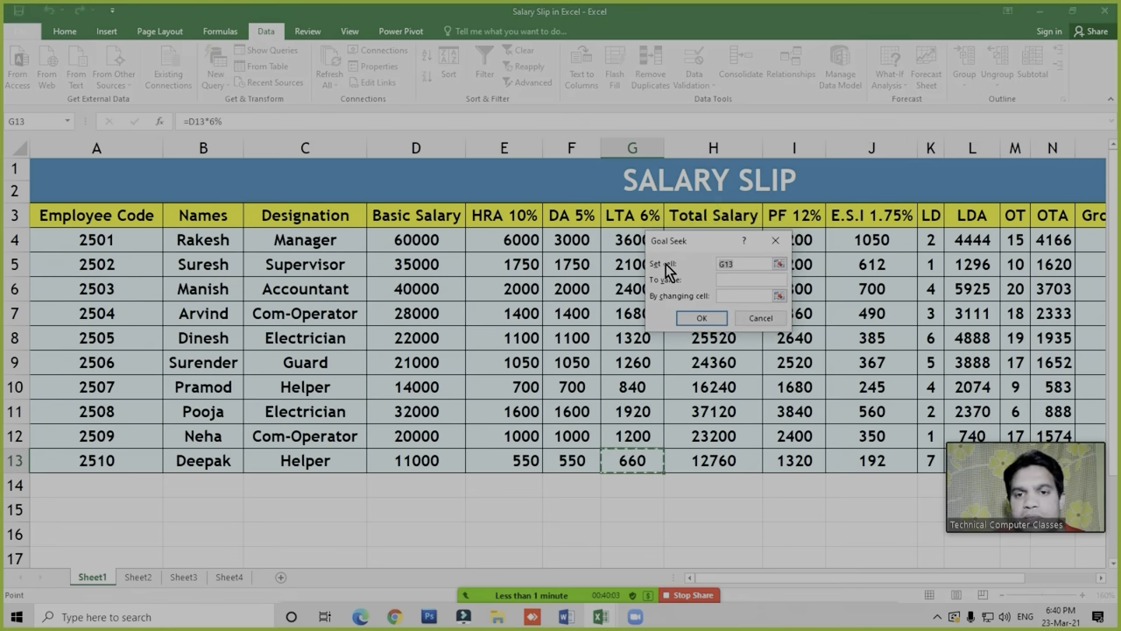
click(722, 264)
key(BackSpace)
key(BackSpace)
click(631, 464)
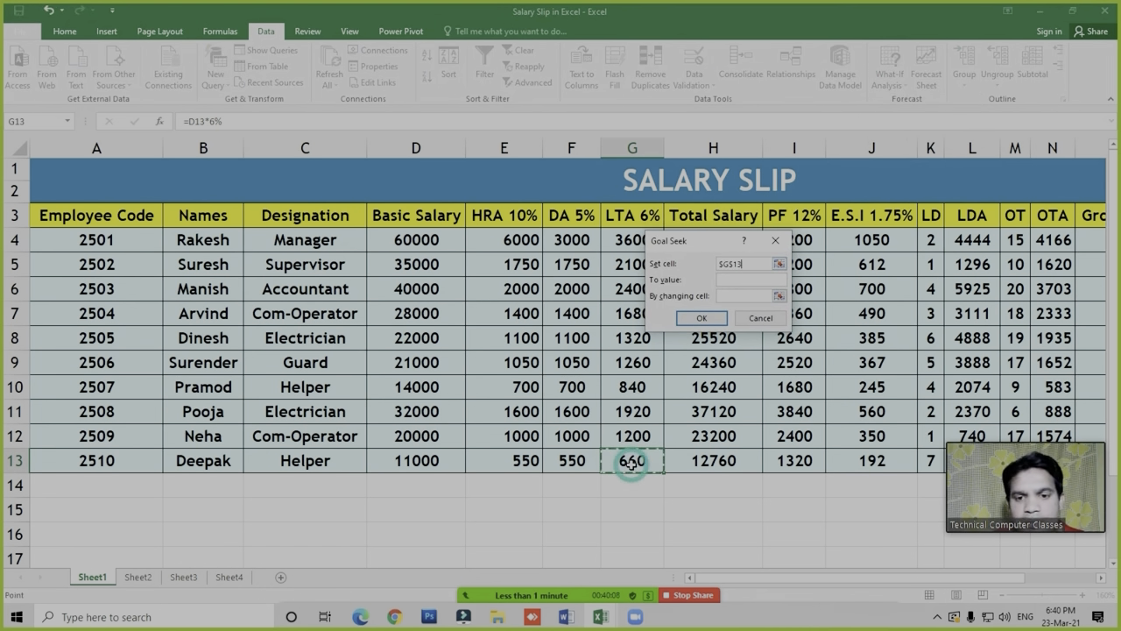
Run Goal Seek to the value 800 by changing the basic salary cell D13 and accept the solution
click(741, 280)
text(8000)
key(BackSpace)
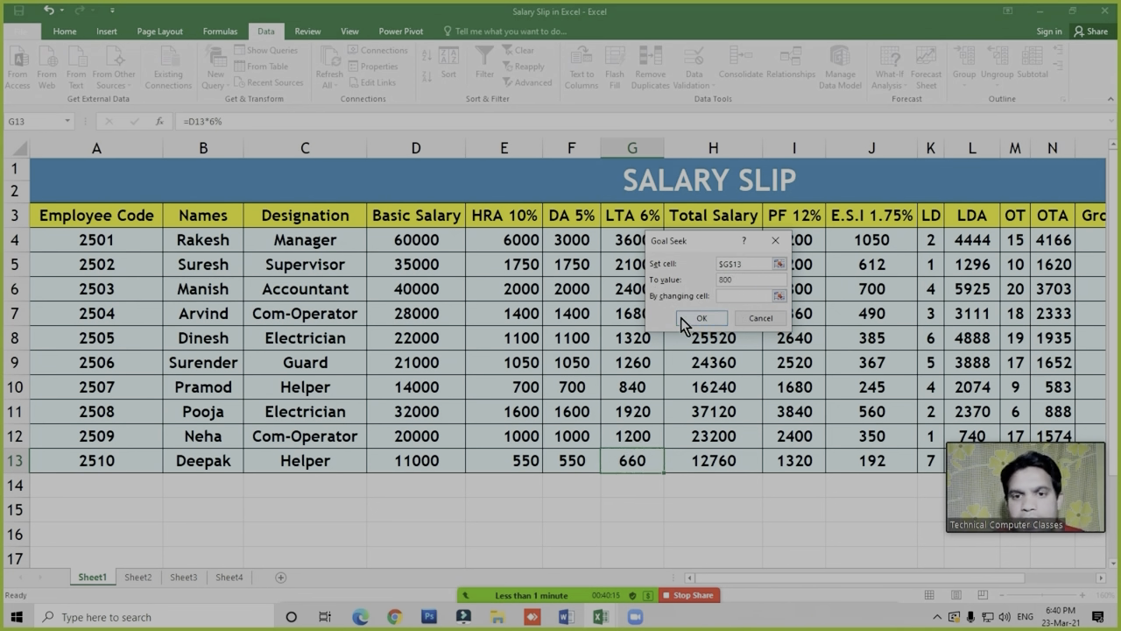
click(730, 296)
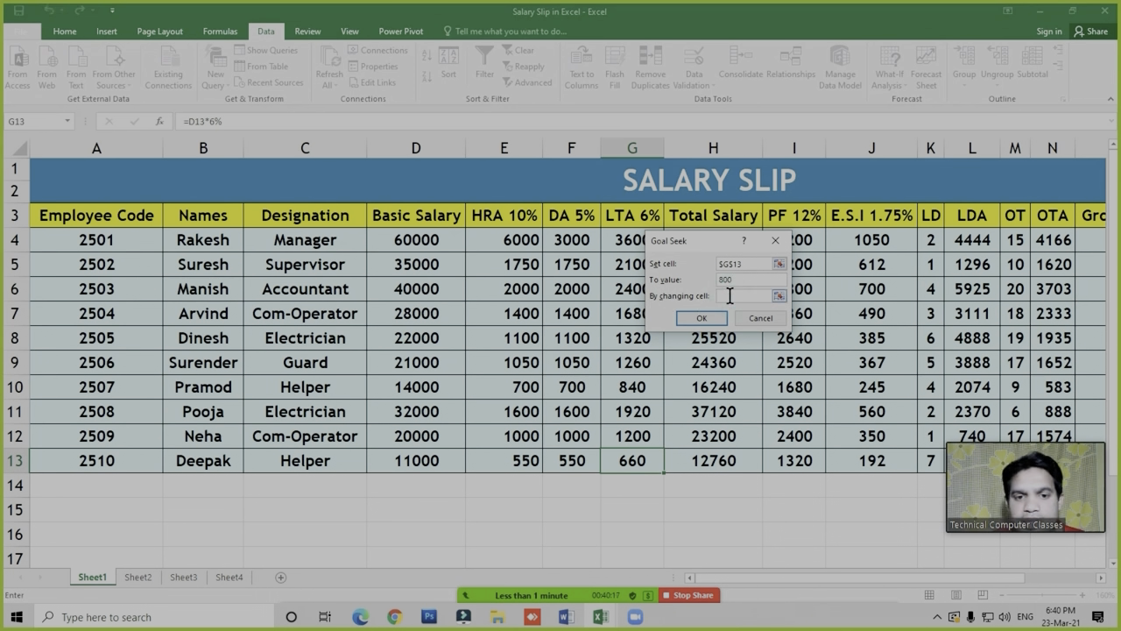
click(419, 461)
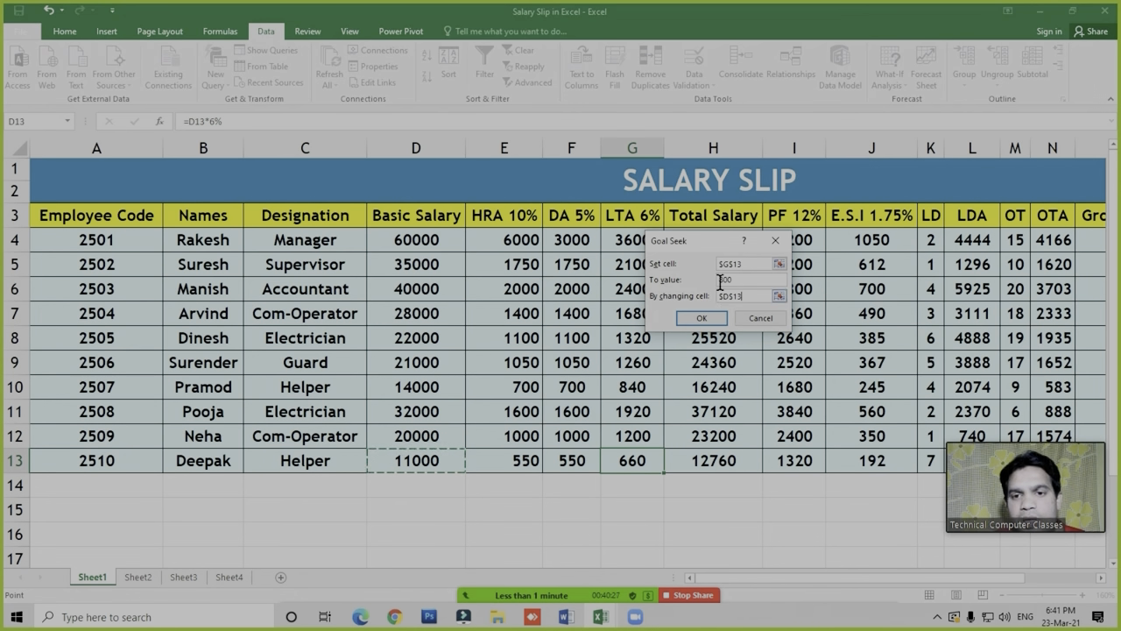
click(704, 321)
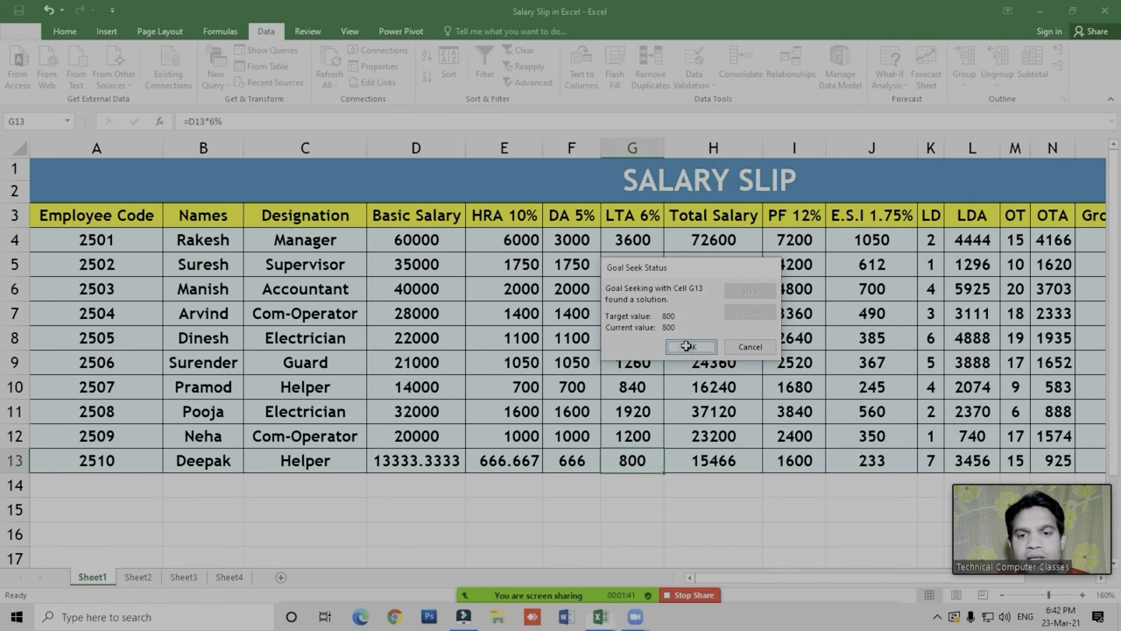
click(692, 347)
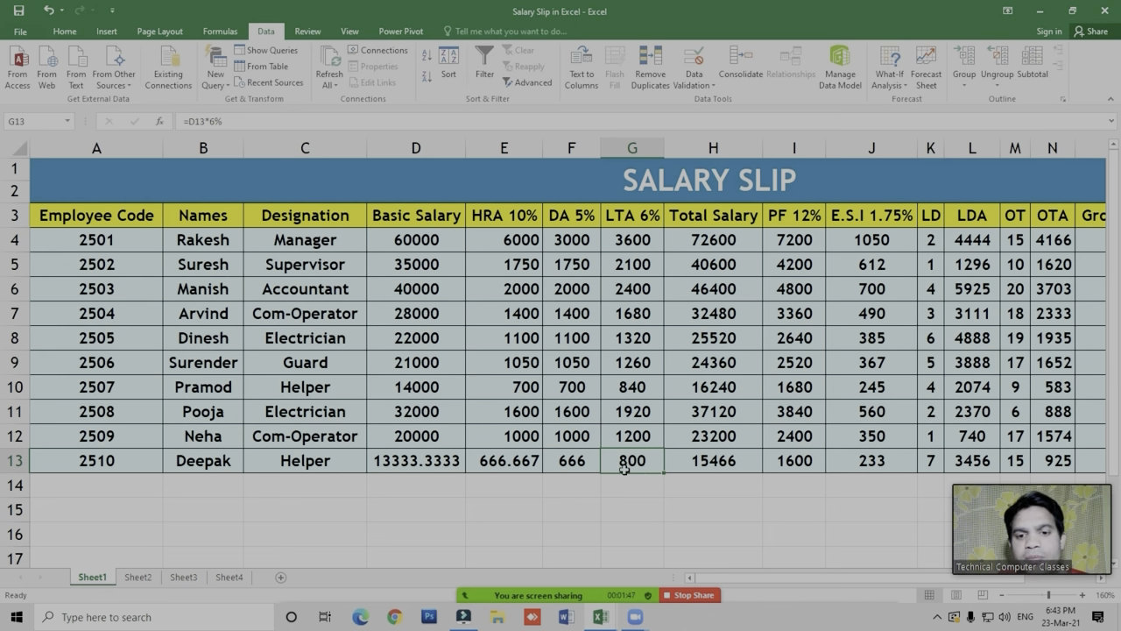
Undo the Goal Seek change to the basic salary in D13 and reselect G13
click(409, 464)
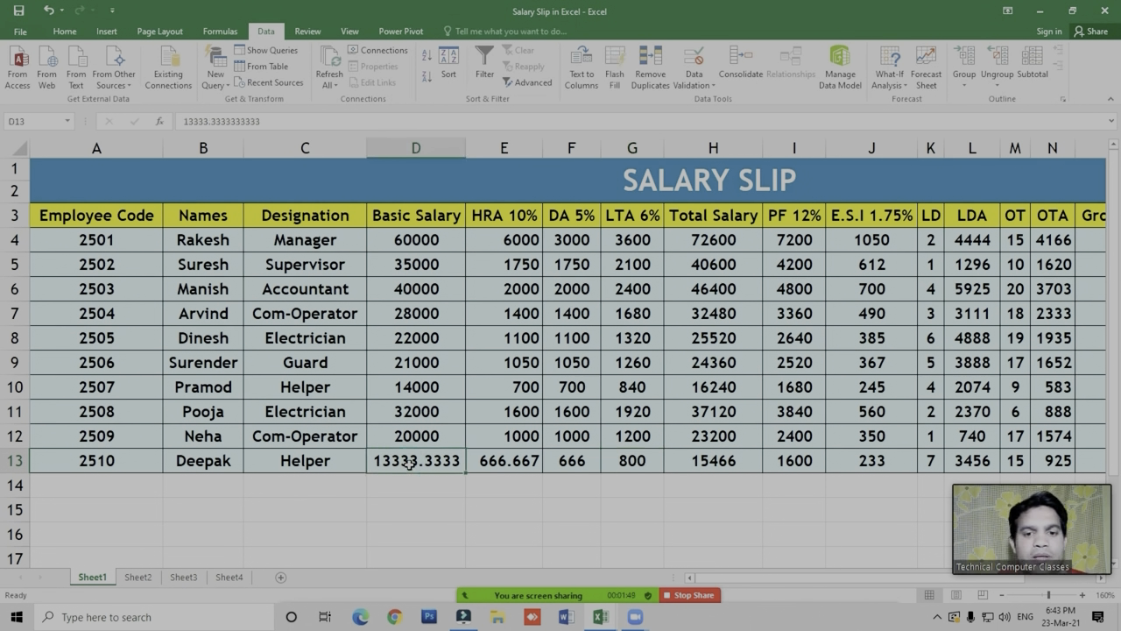
key(ctrl+z)
click(625, 461)
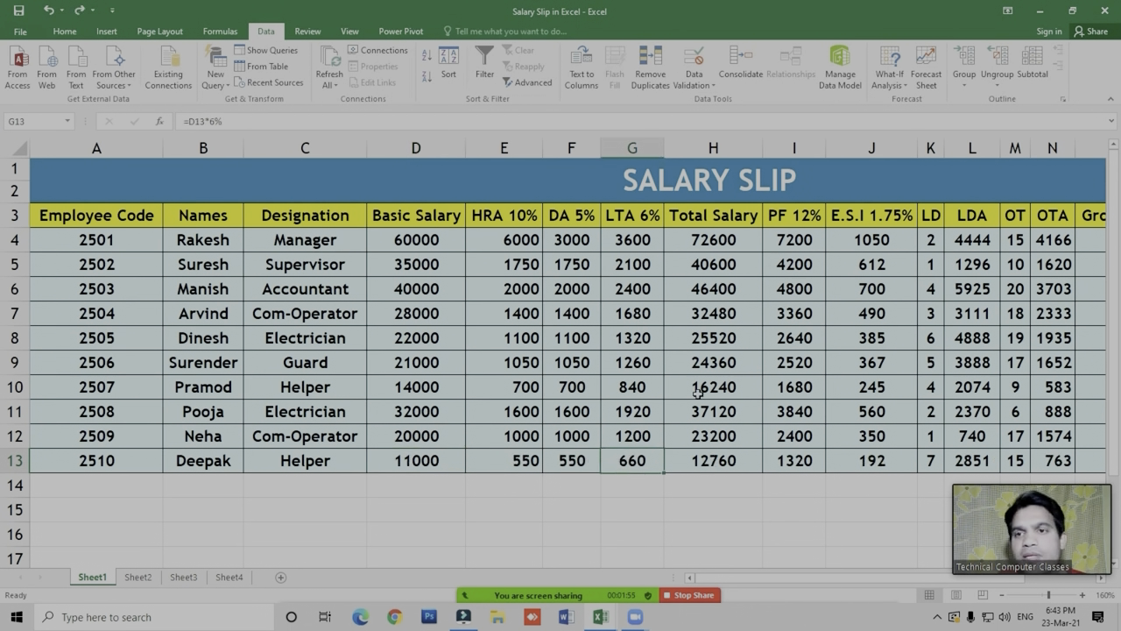
Show the Zoom participants list and switch to the Subtotal sheet of the Data Tab Part 3 workbook
click(891, 81)
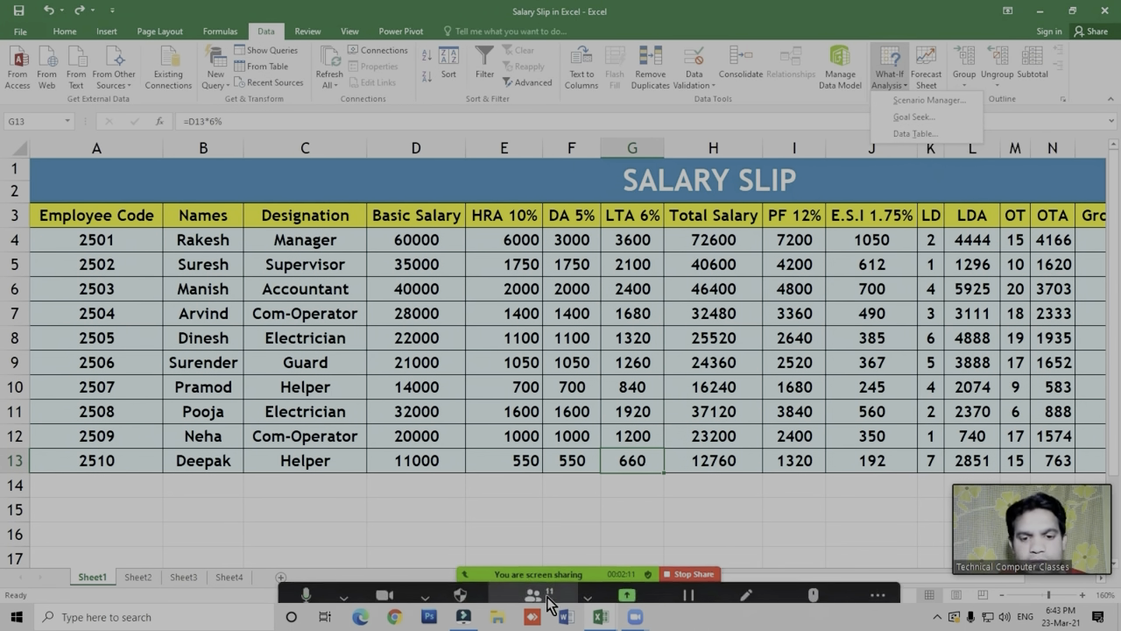
click(541, 587)
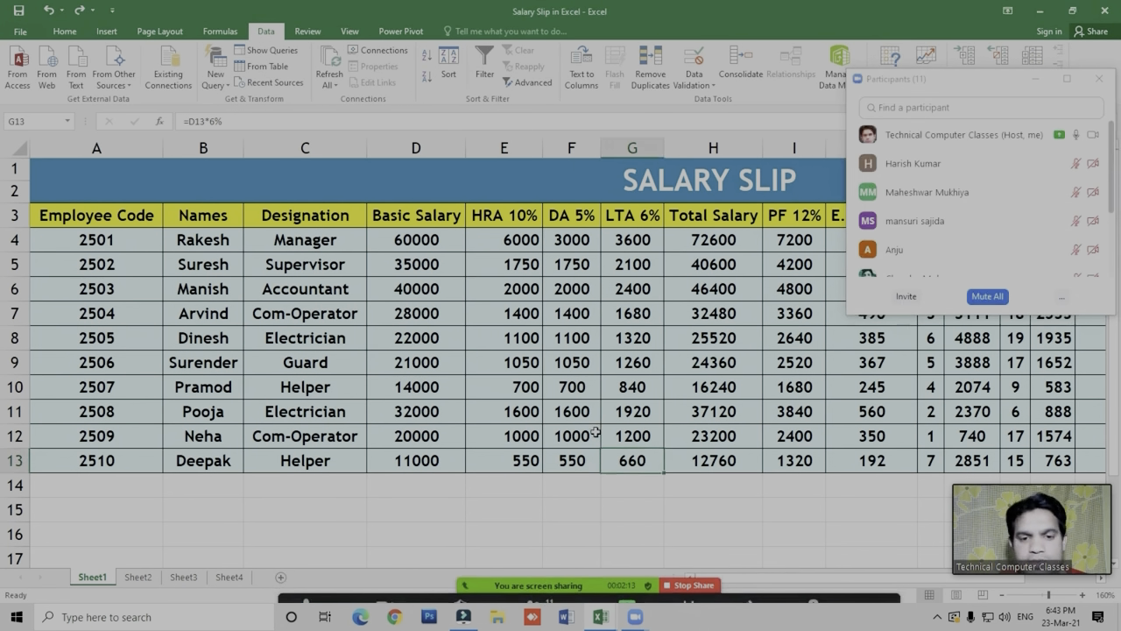
mouse_move(600, 616)
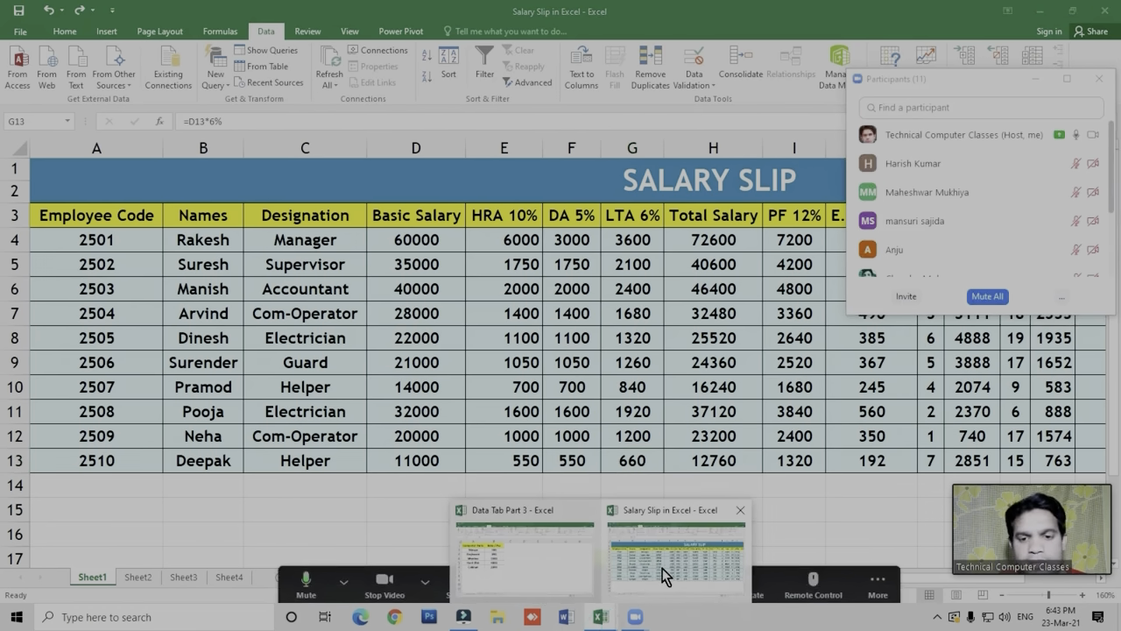
click(554, 578)
click(535, 395)
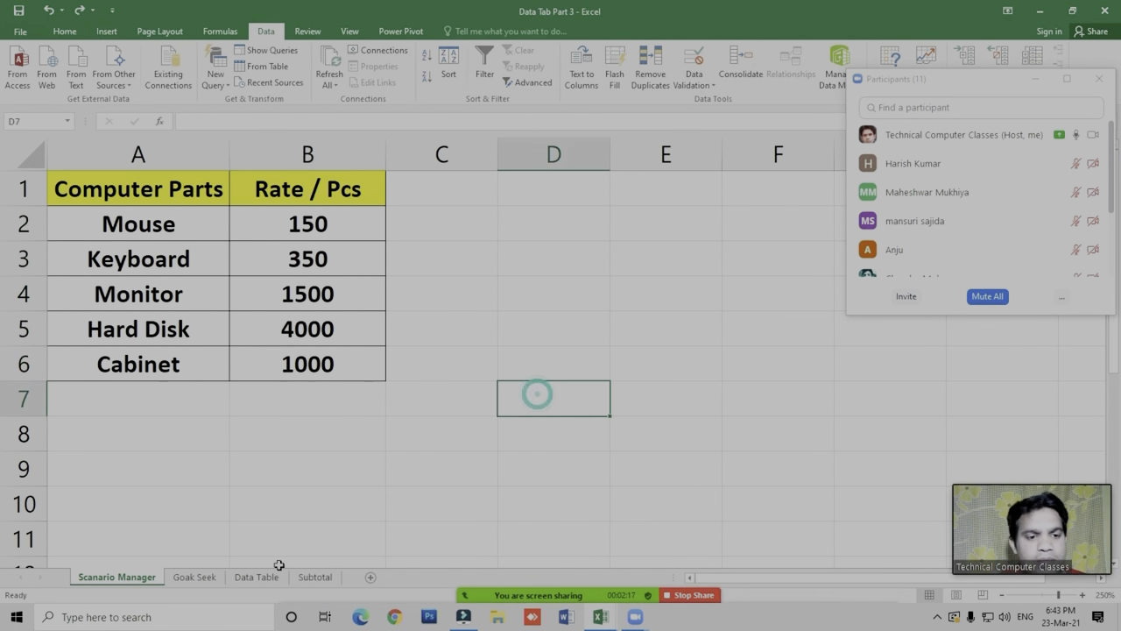
click(314, 578)
click(331, 354)
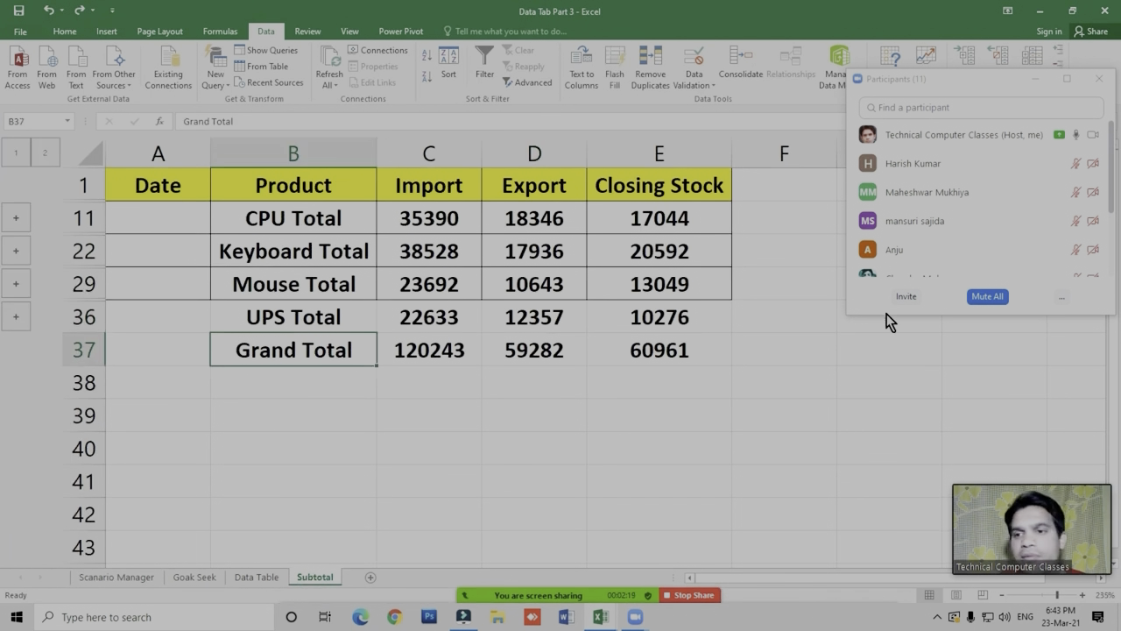
Open the additional options of the Zoom participants list and close the list
click(1062, 298)
click(960, 315)
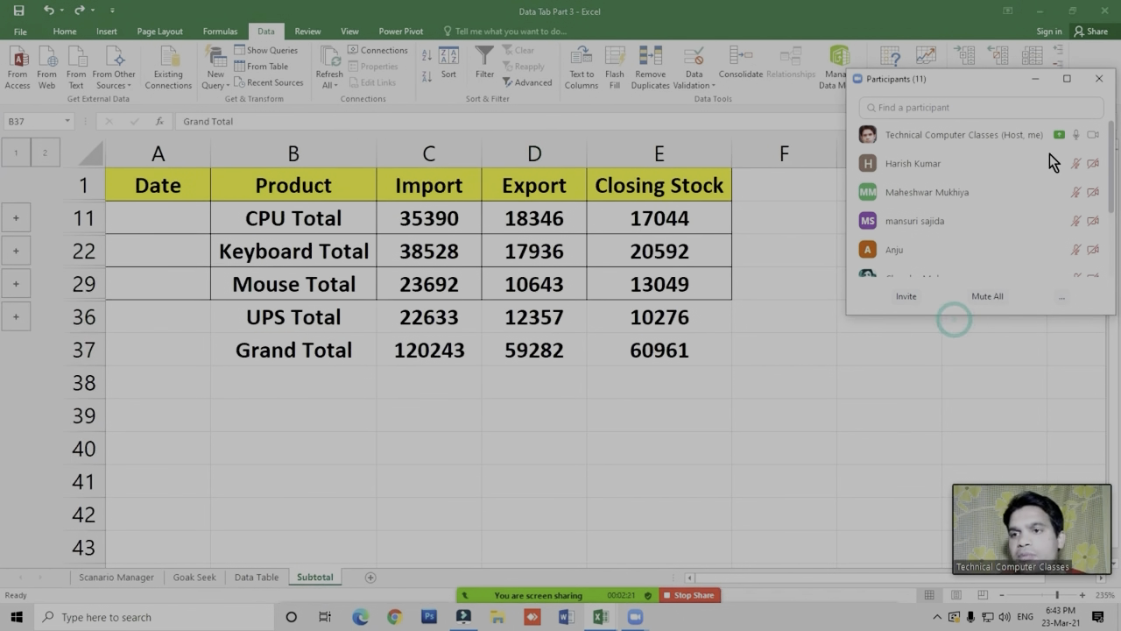
click(1100, 80)
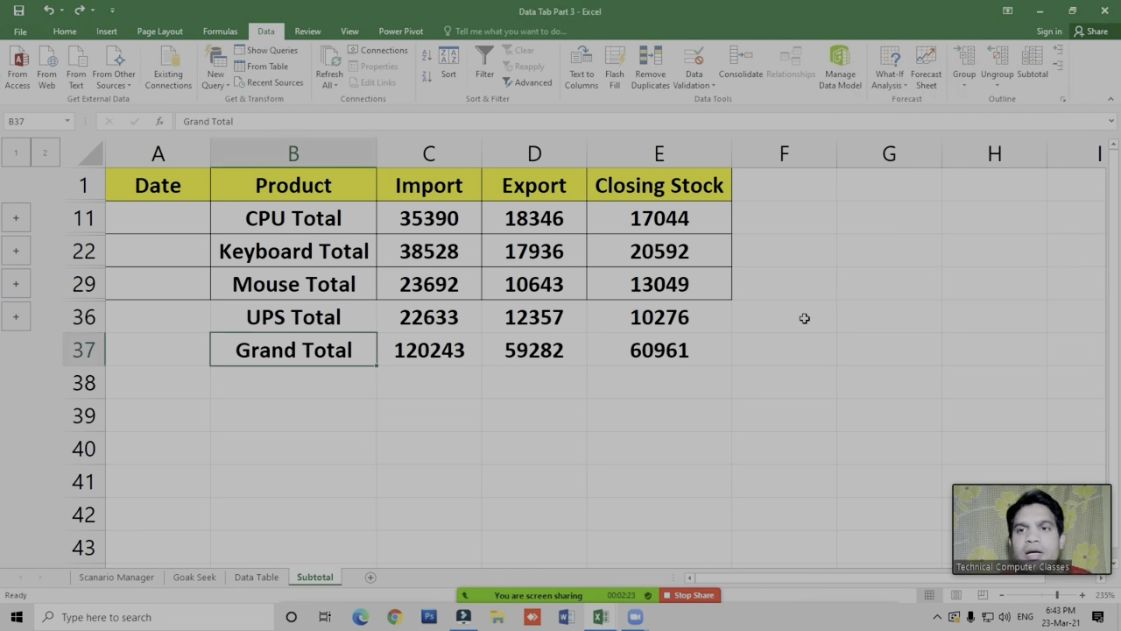
click(889, 77)
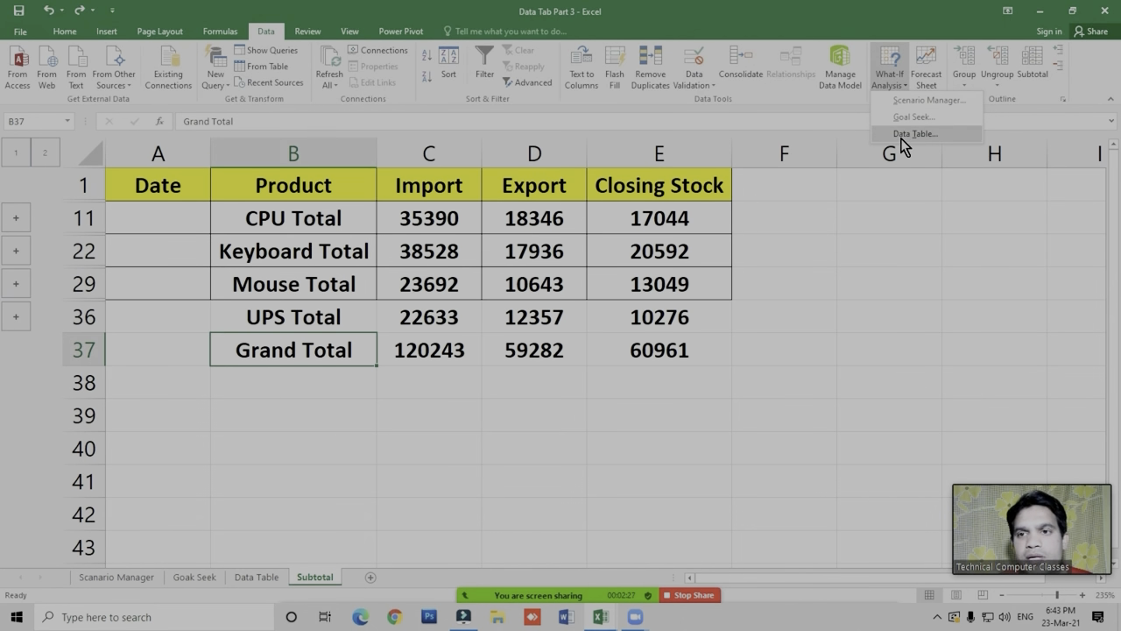
click(899, 250)
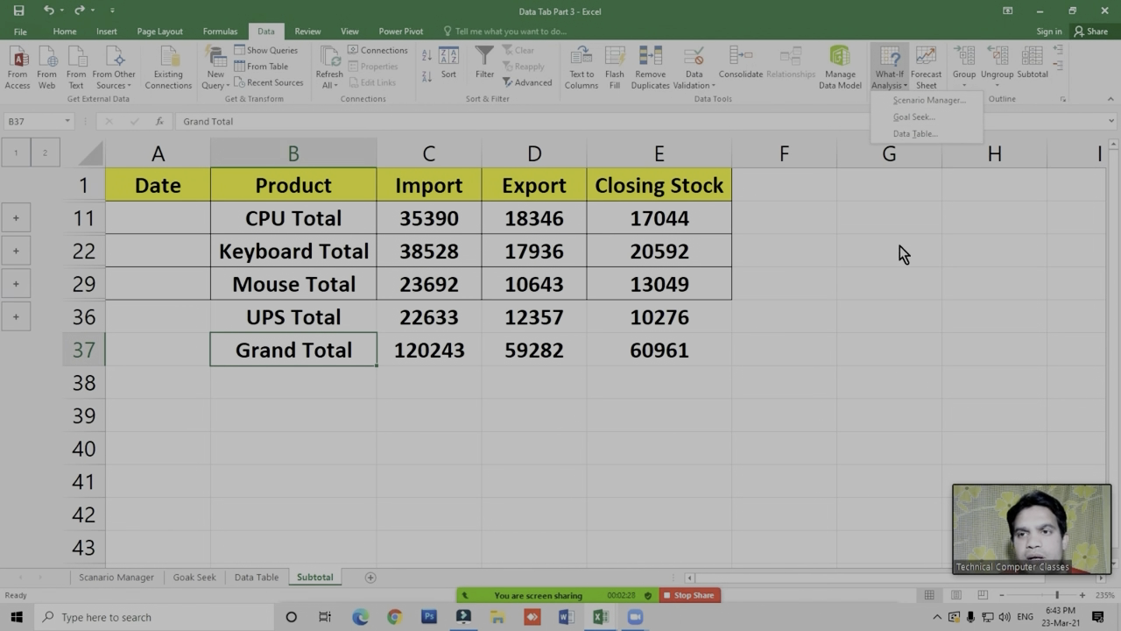
click(533, 587)
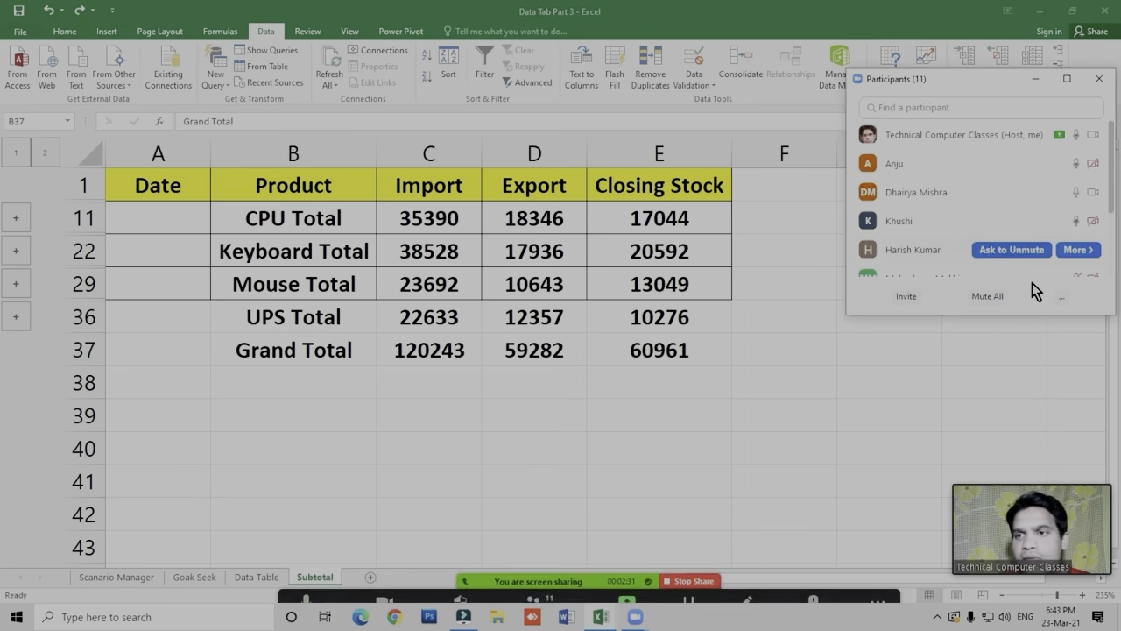
click(1086, 79)
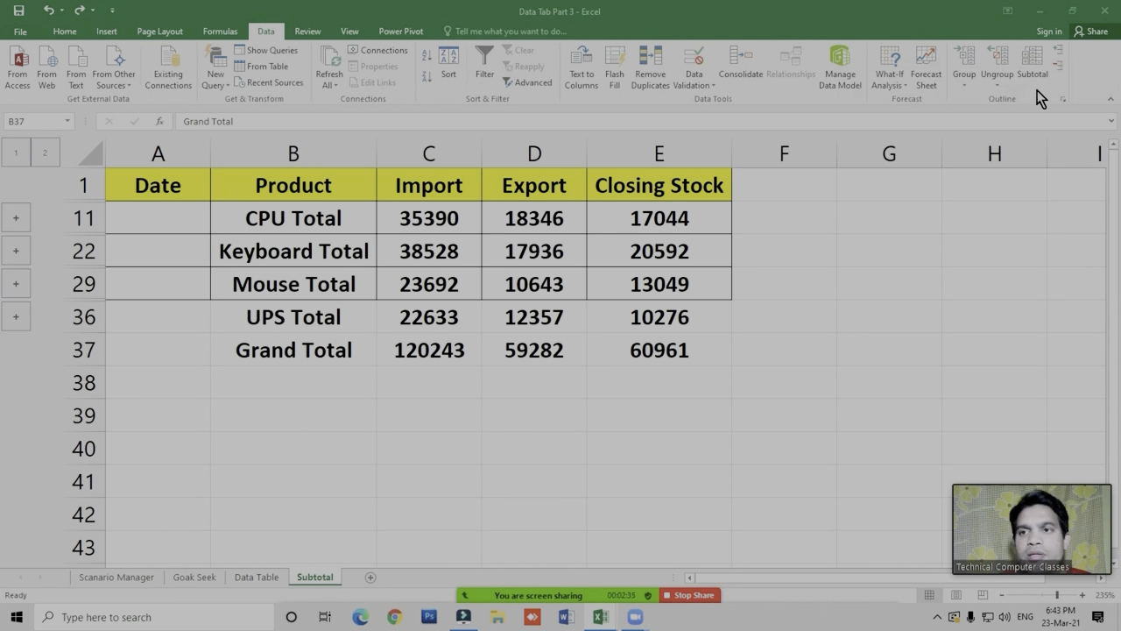
click(1069, 82)
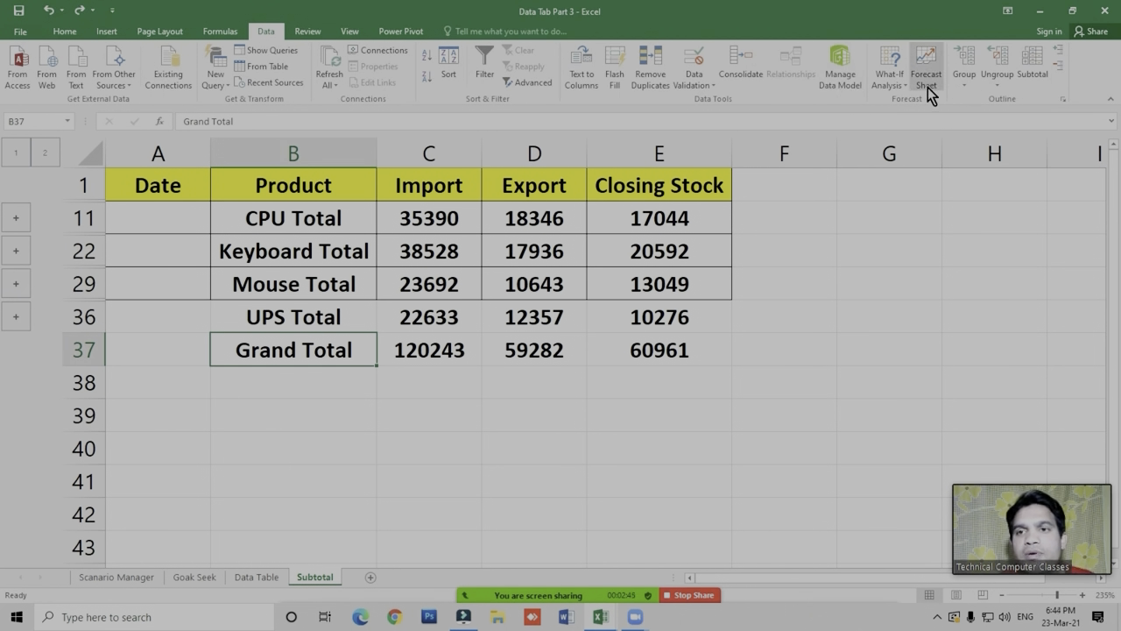
click(523, 255)
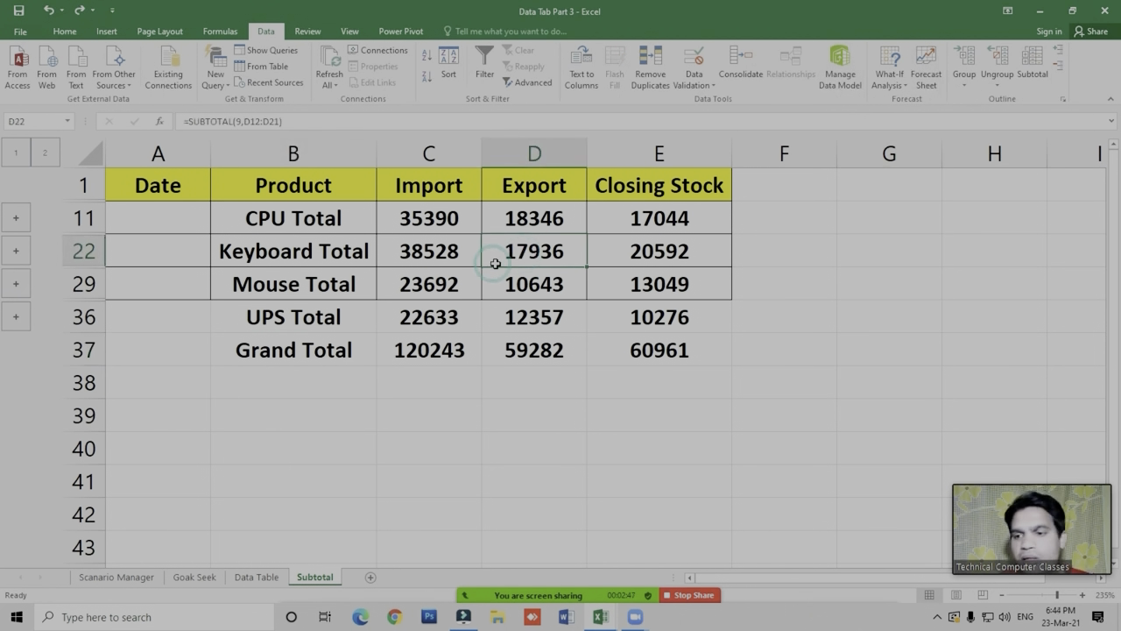
click(468, 314)
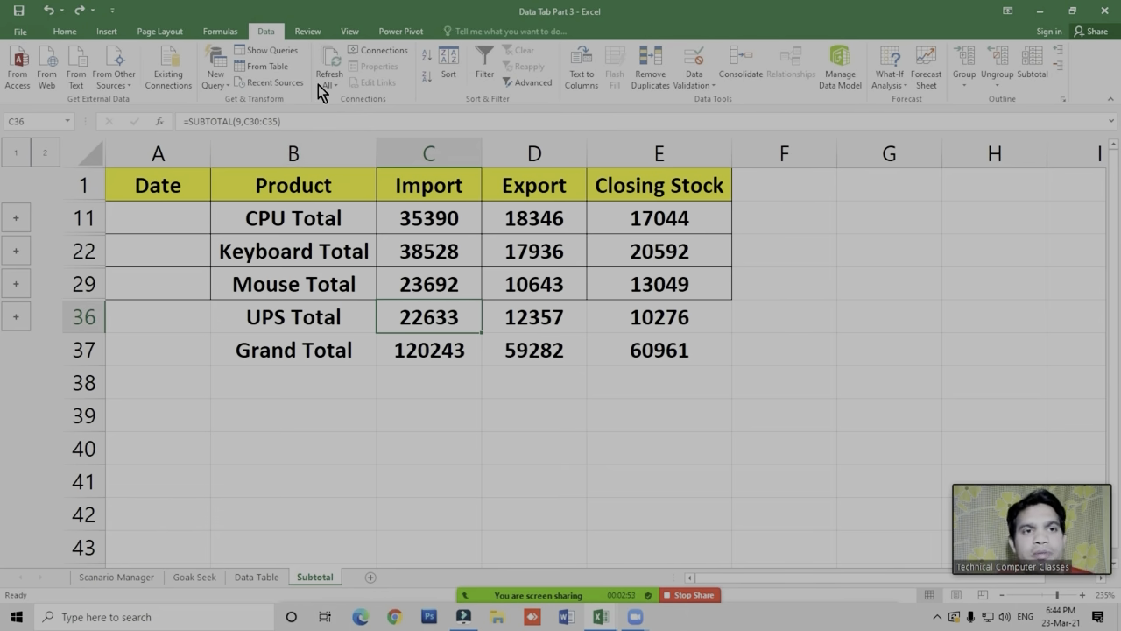
click(307, 31)
click(350, 31)
click(308, 30)
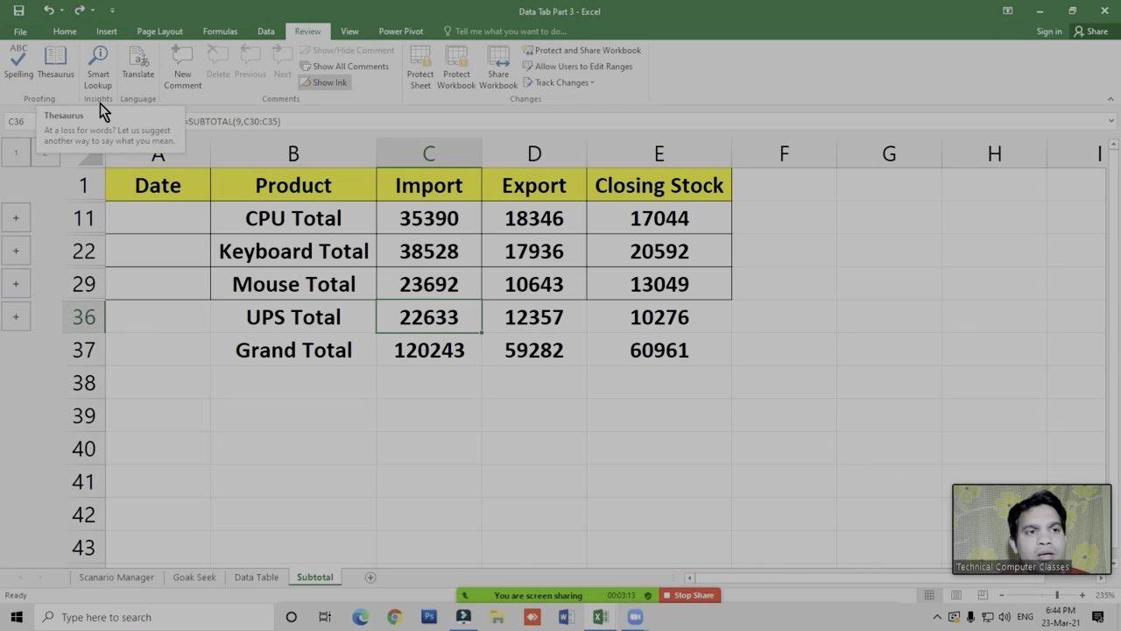
click(512, 403)
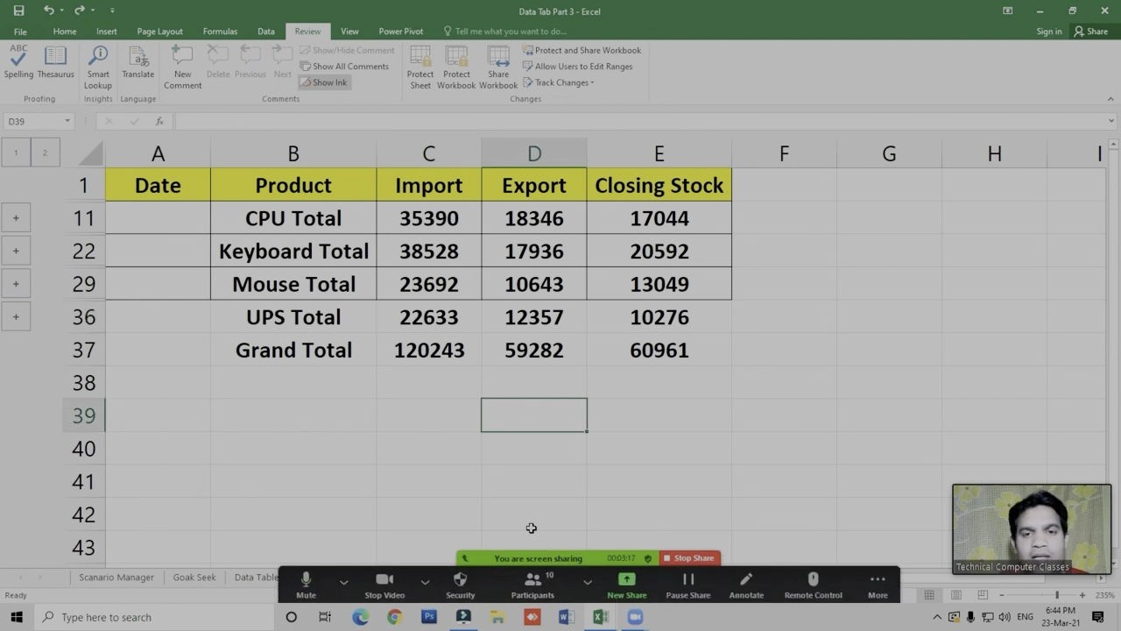
Examine the subtotal formulas for each product and the grand total in the Export column
click(529, 370)
click(530, 350)
click(533, 315)
click(529, 278)
click(529, 252)
click(529, 219)
click(529, 252)
click(529, 282)
click(528, 324)
click(523, 349)
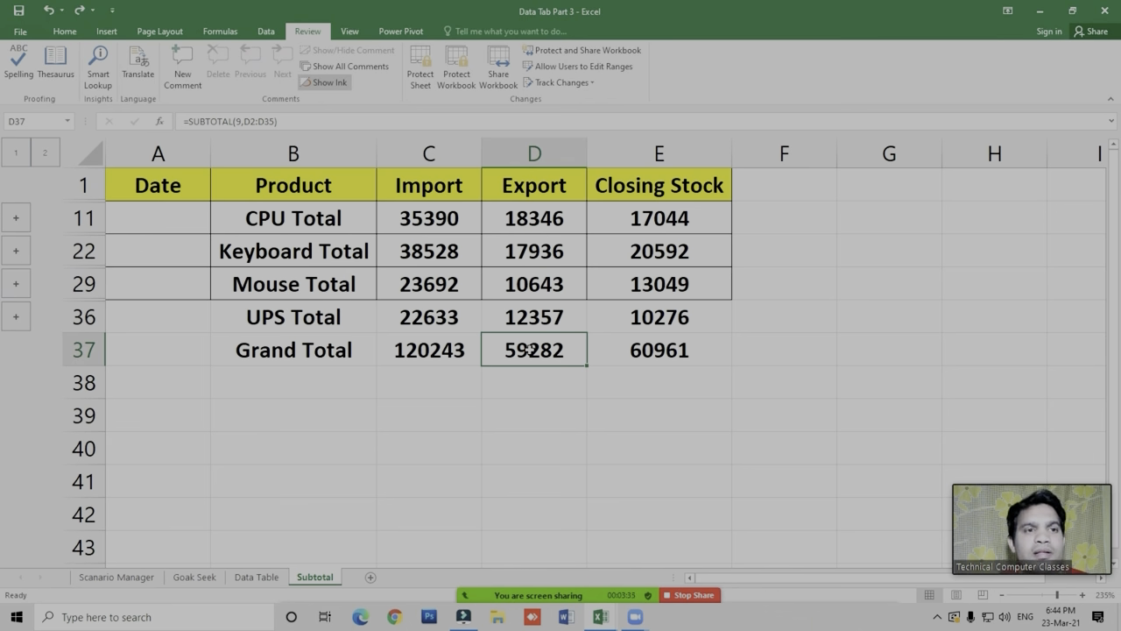
click(518, 318)
click(526, 354)
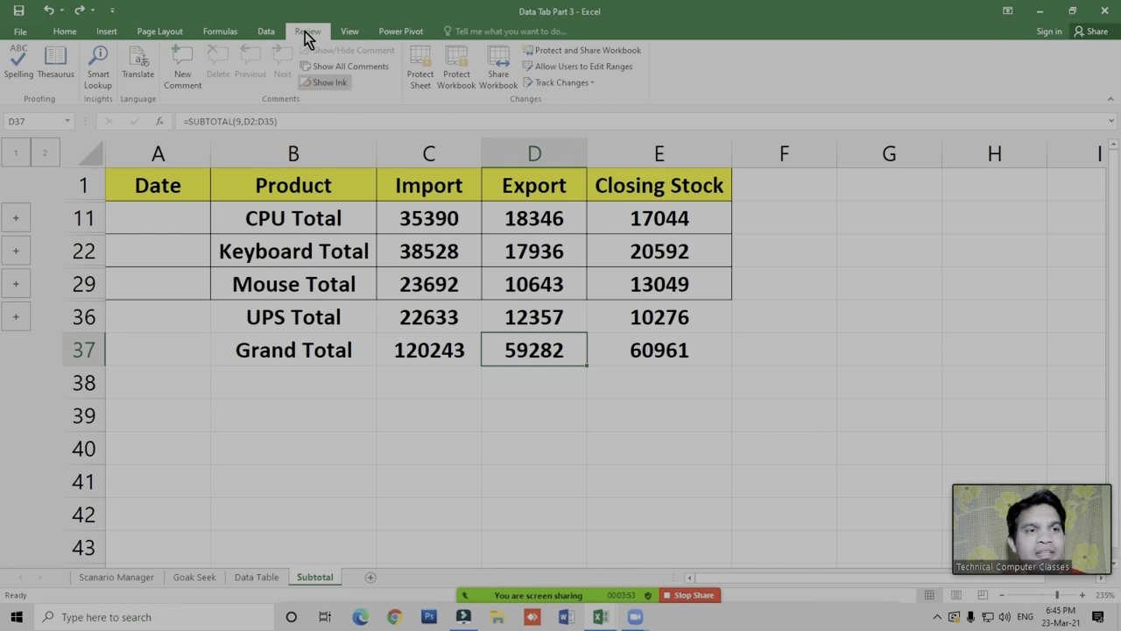
click(265, 32)
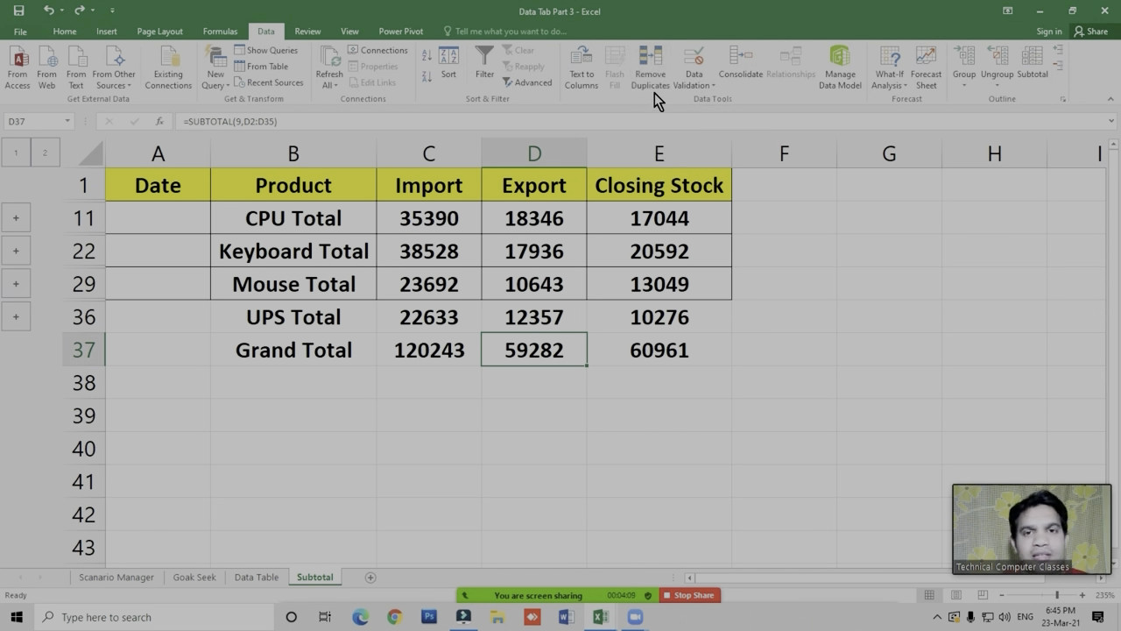
click(415, 410)
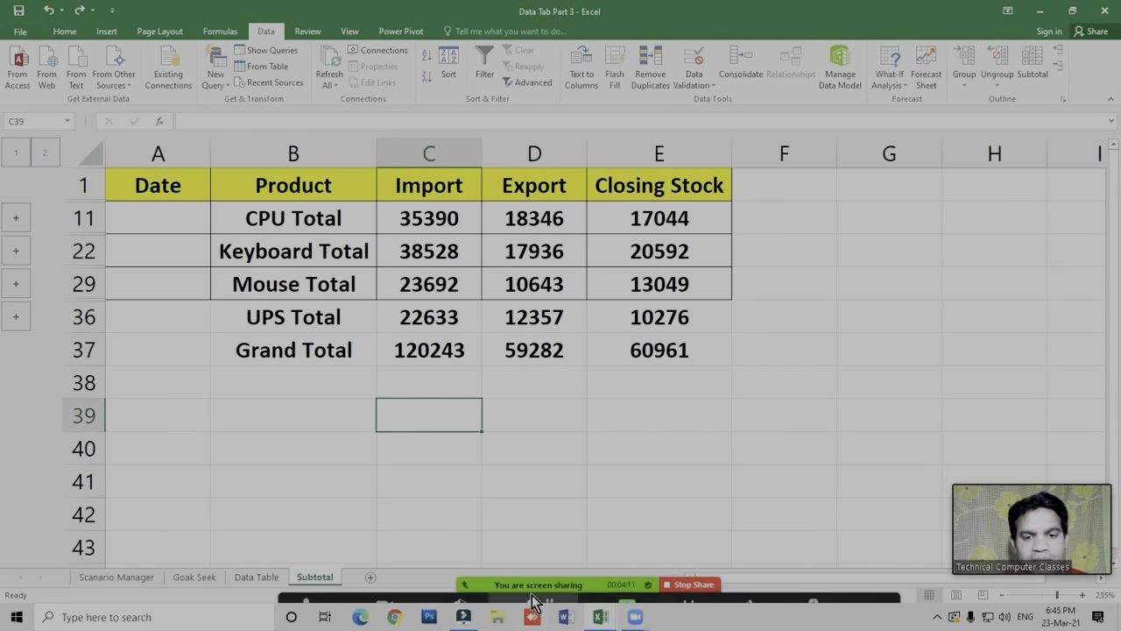
Mute all current and new Zoom participants, close the participants list and return to the worksheet
click(536, 592)
click(996, 297)
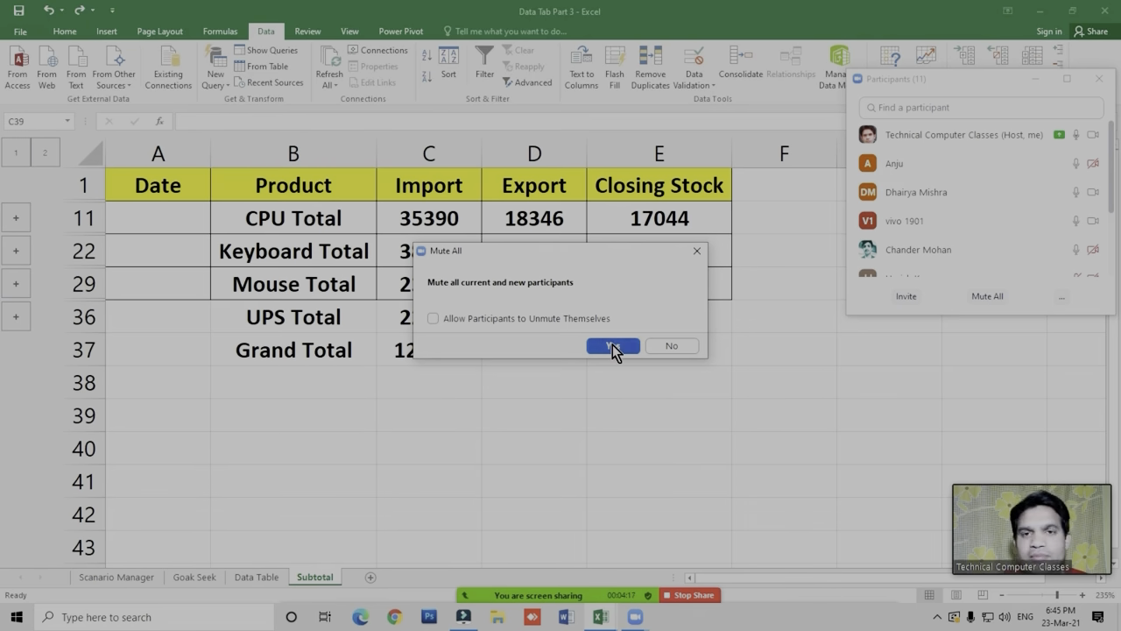
click(612, 345)
click(1099, 79)
click(466, 403)
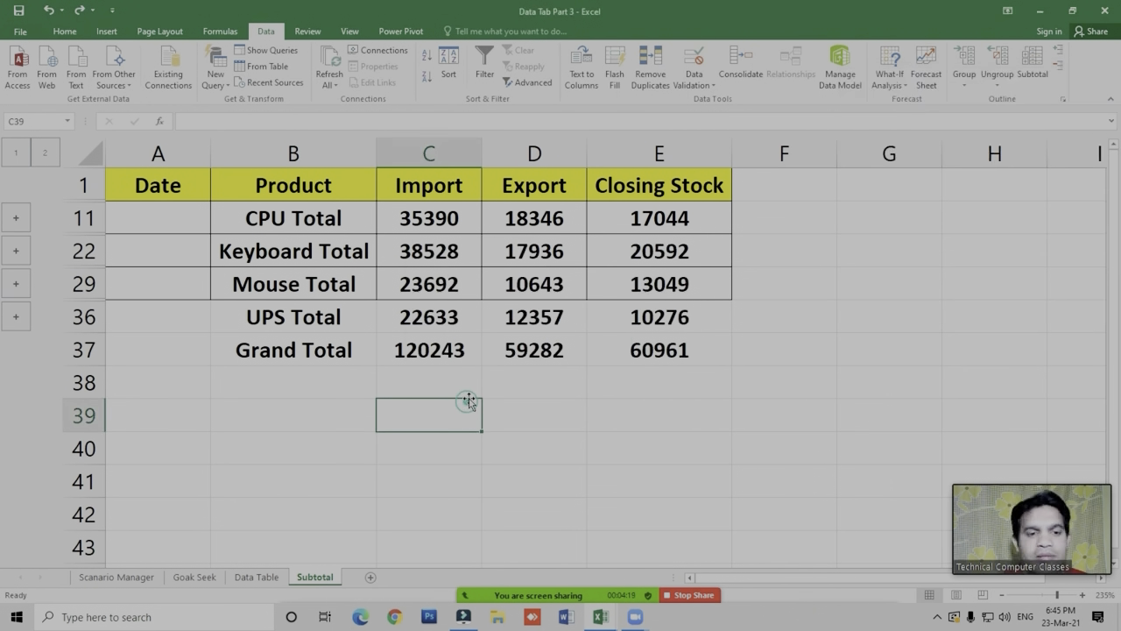
Add a new worksheet after the Subtotal sheet and select its cell B1
click(369, 576)
click(392, 351)
scroll(246, 356, up, 9)
scroll(215, 325, up, 3)
click(130, 197)
scroll(123, 210, up, 2)
click(119, 193)
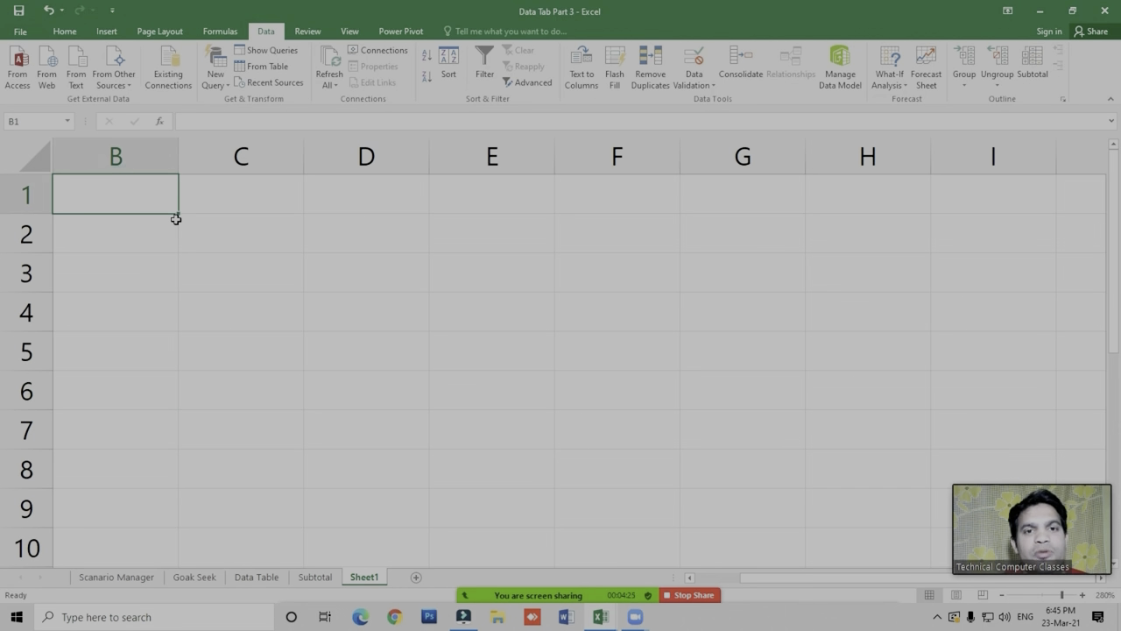
Enter the column heading Names in B1 and move to C1
click(137, 197)
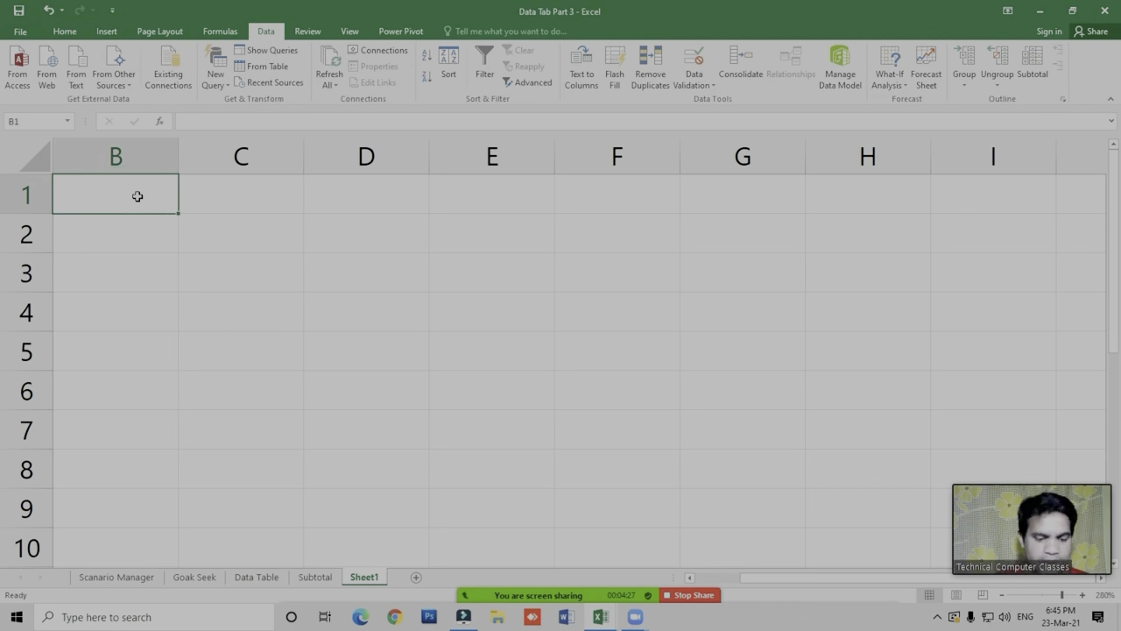
text(Nmes)
key(BackSpace)
key(BackSpace)
key(BackSpace)
text(ames)
key(Return)
click(138, 196)
key(Right)
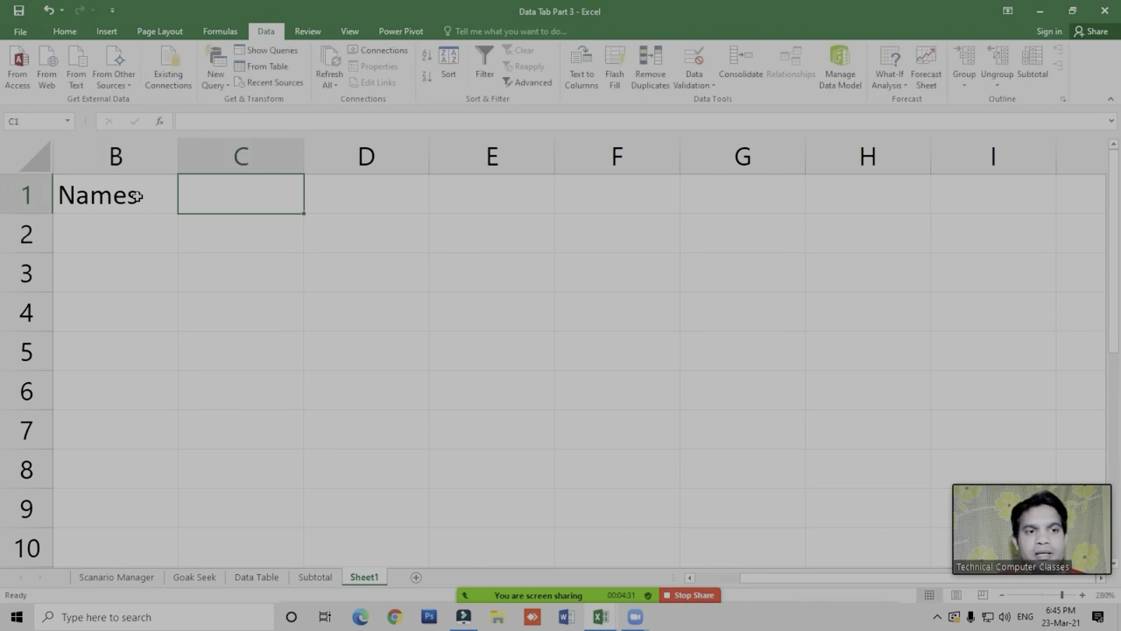
Enter the heading Contact No. in C1 and autofit the width of column C
text(Contact)
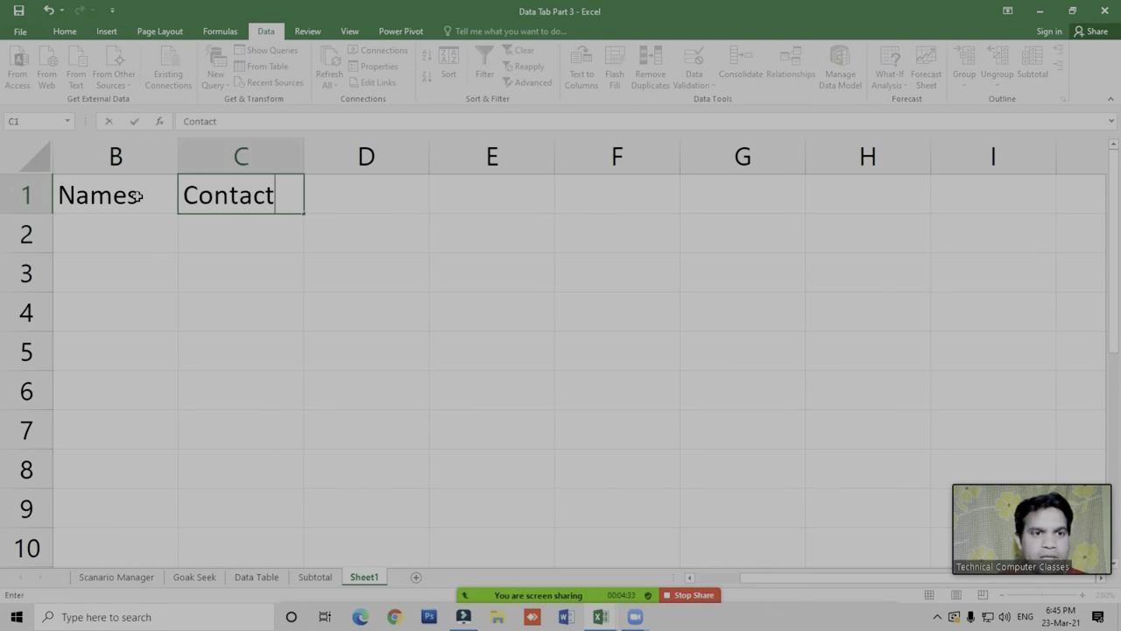
key(Return)
key(Up)
key(F2)
text(No.)
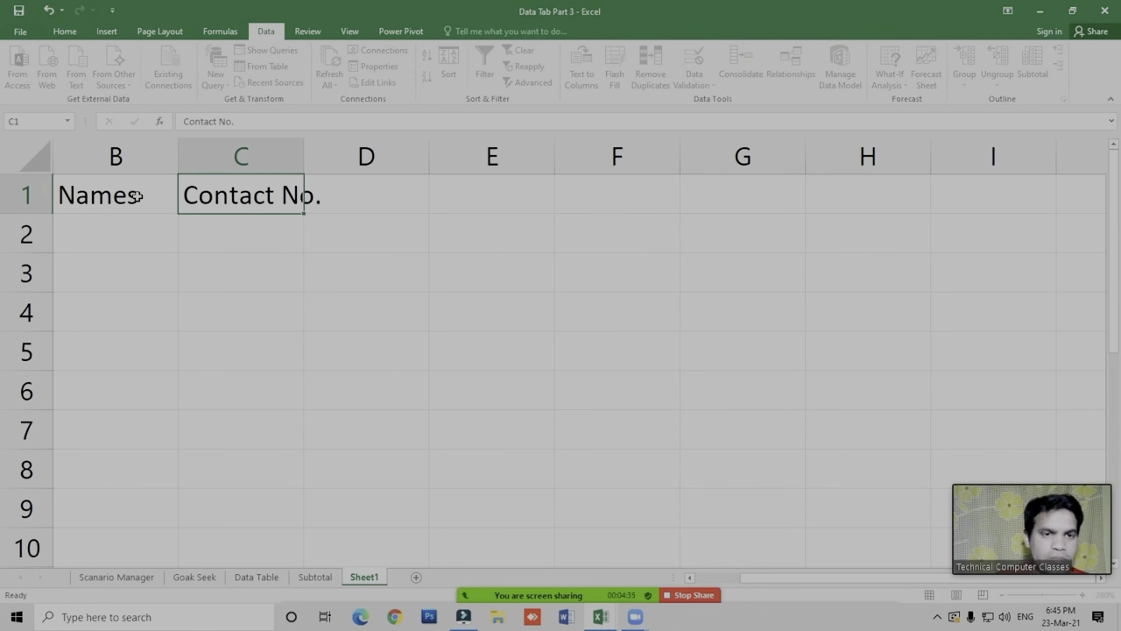
key(Return)
key(Up)
key(alt+o)
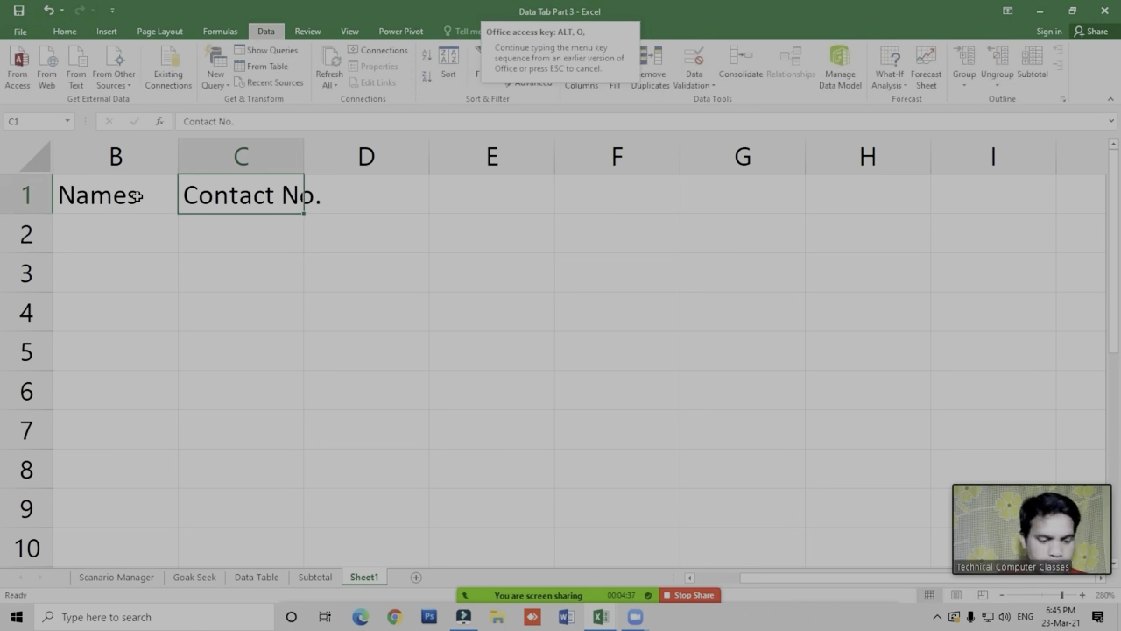
key(a)
Fill in row 2 with a first name in B2 and an eight-digit contact number in C2
key(Down)
key(Left)
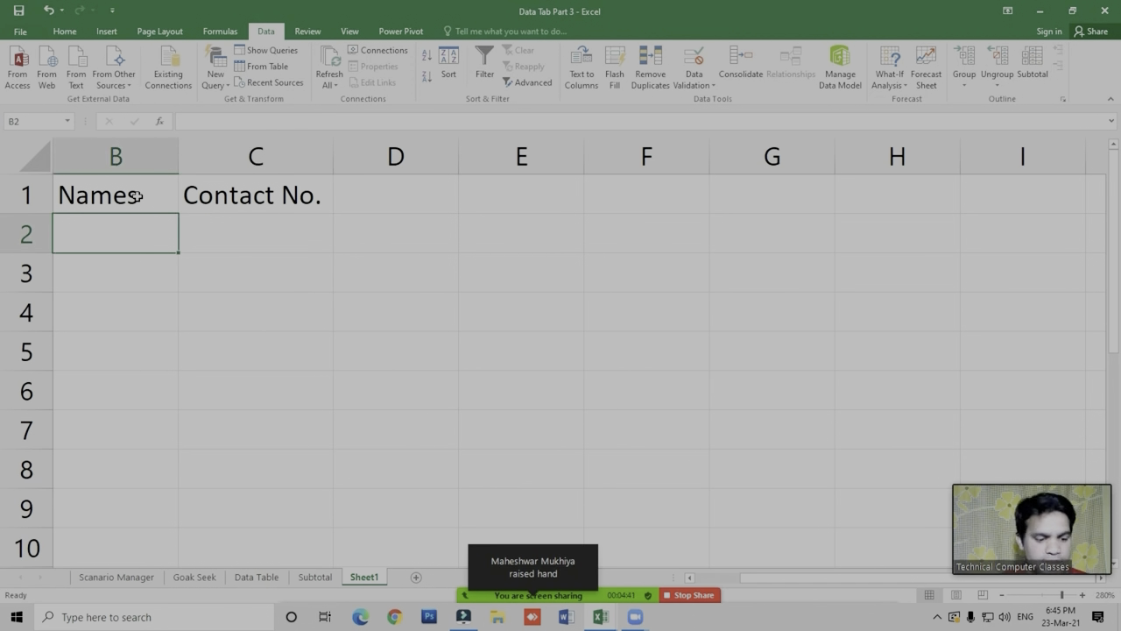
text(Suresh)
key(Tab)
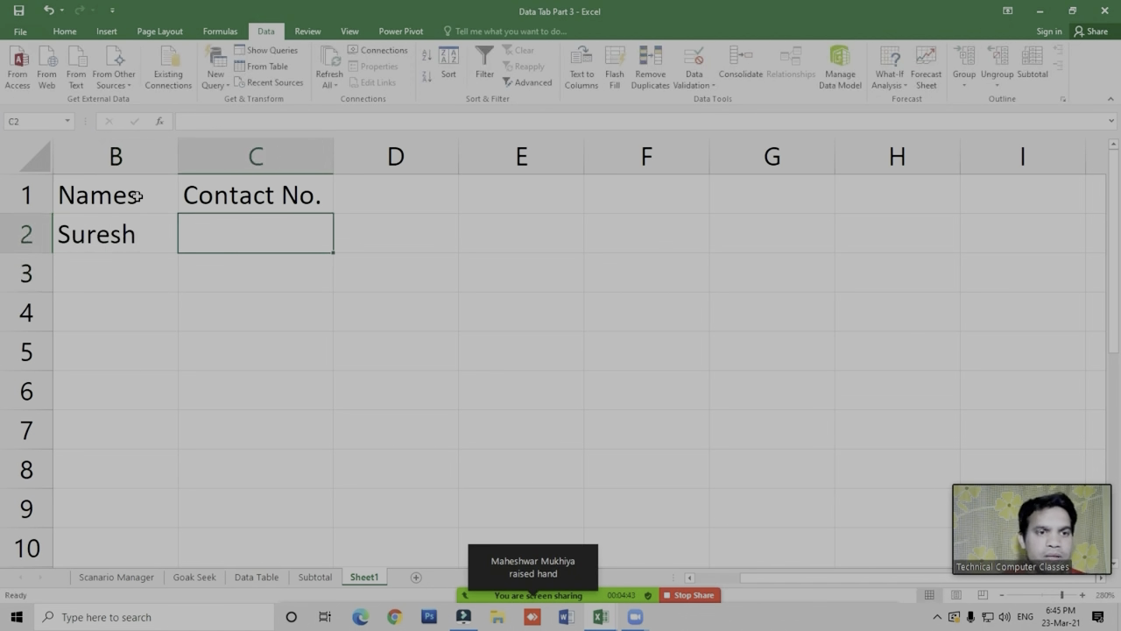
text(65465454)
key(Return)
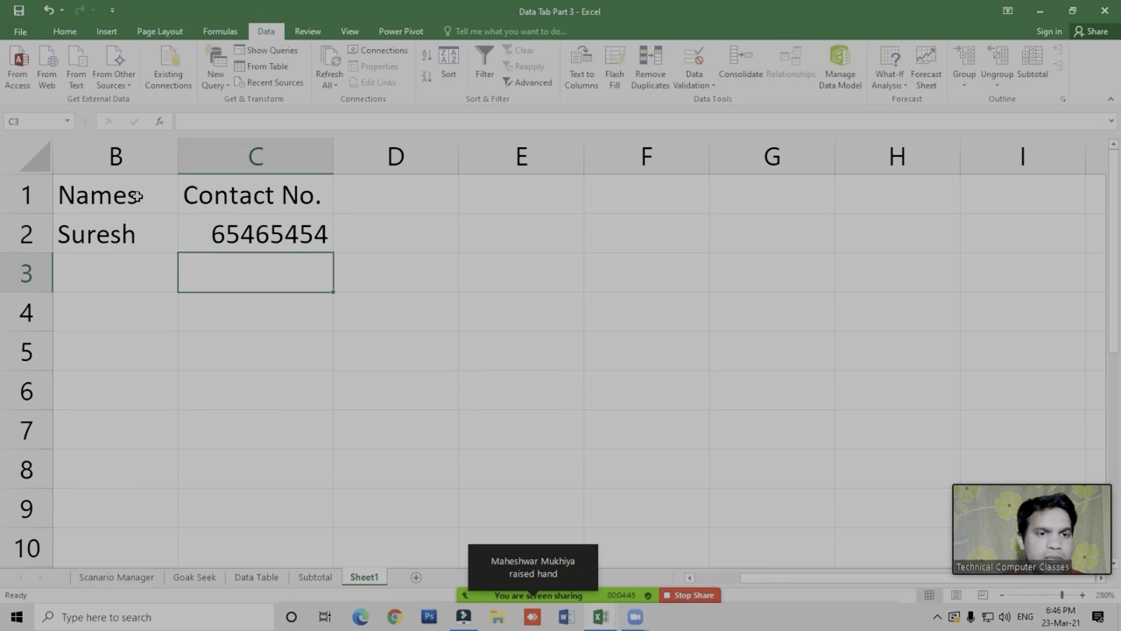
Fill in row 3 with a different first name and an eight-digit contact number, and go to B4
text(Manish)
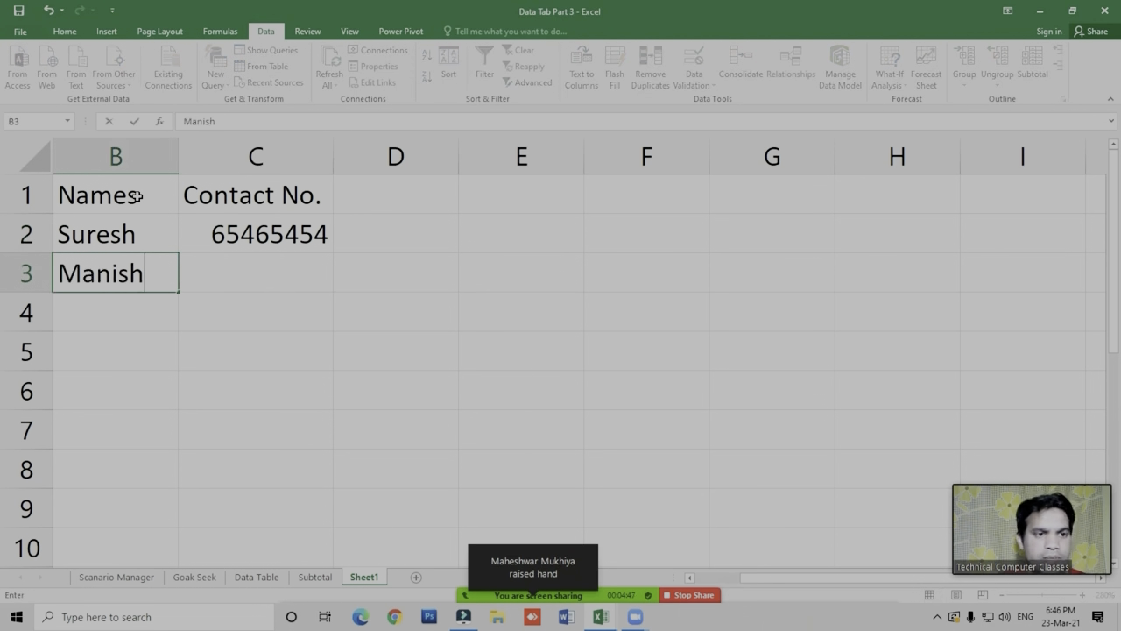
key(Tab)
text(9)
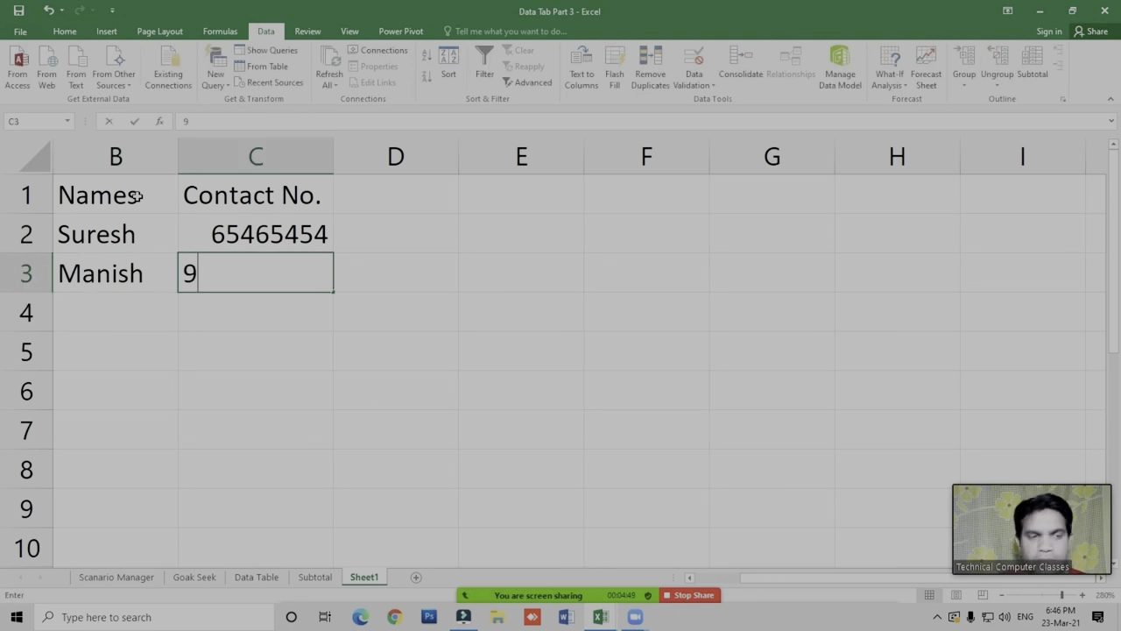
text(8645454)
key(Return)
key(Up)
key(Down)
key(Left)
key(Up)
key(Up)
key(Down)
key(Down)
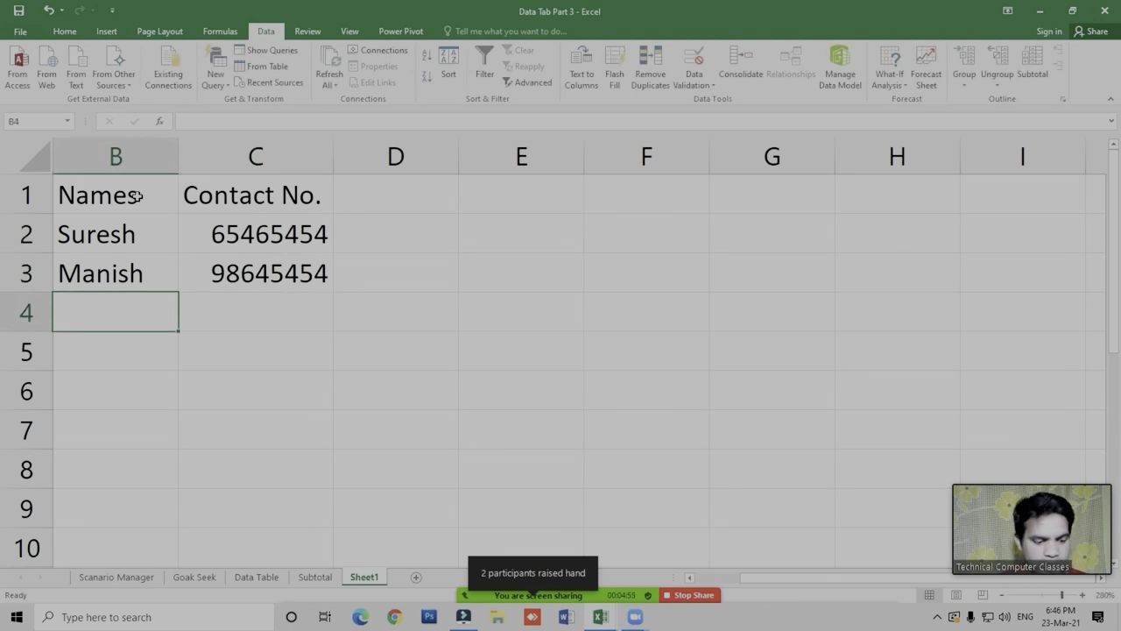
Repeat the first name from B2 in B4 and enter a different eight-digit contact number in C4
text(Suresh)
key(Tab)
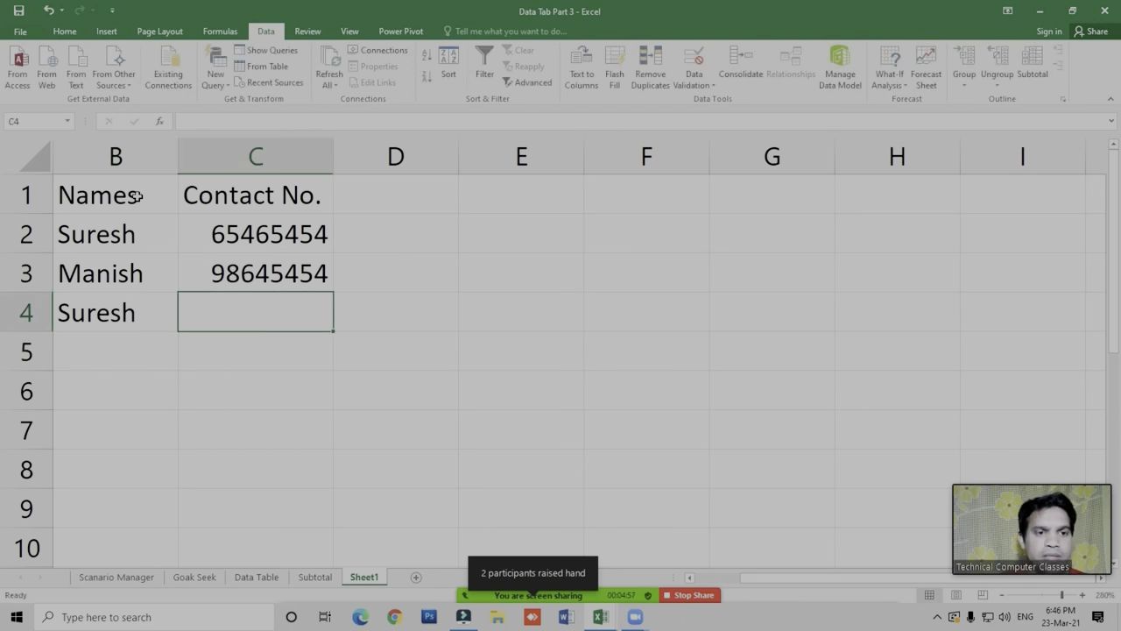
text(4654564)
key(Down)
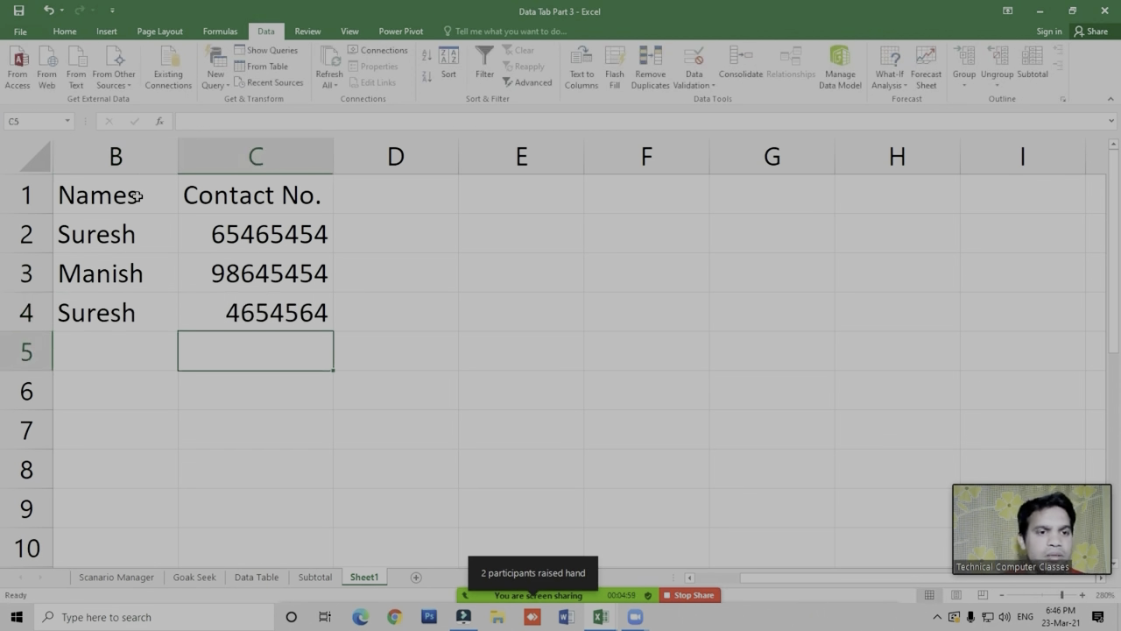
key(Up)
text(564654545)
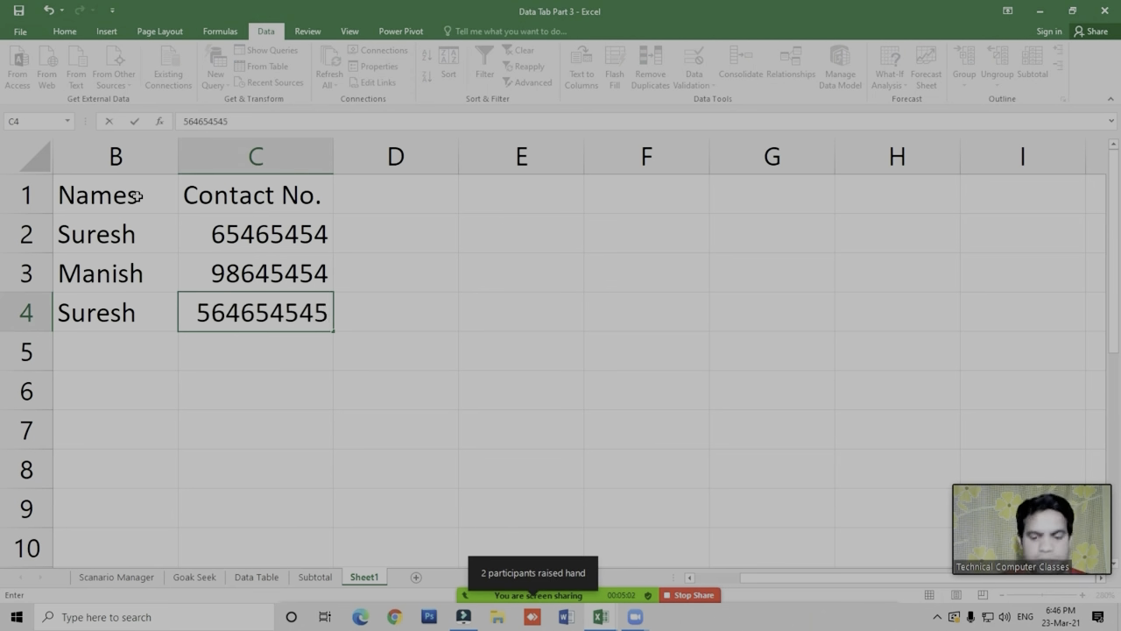
key(BackSpace)
key(Return)
Enter four further first names in cells B5 to B8
key(Left)
text(M)
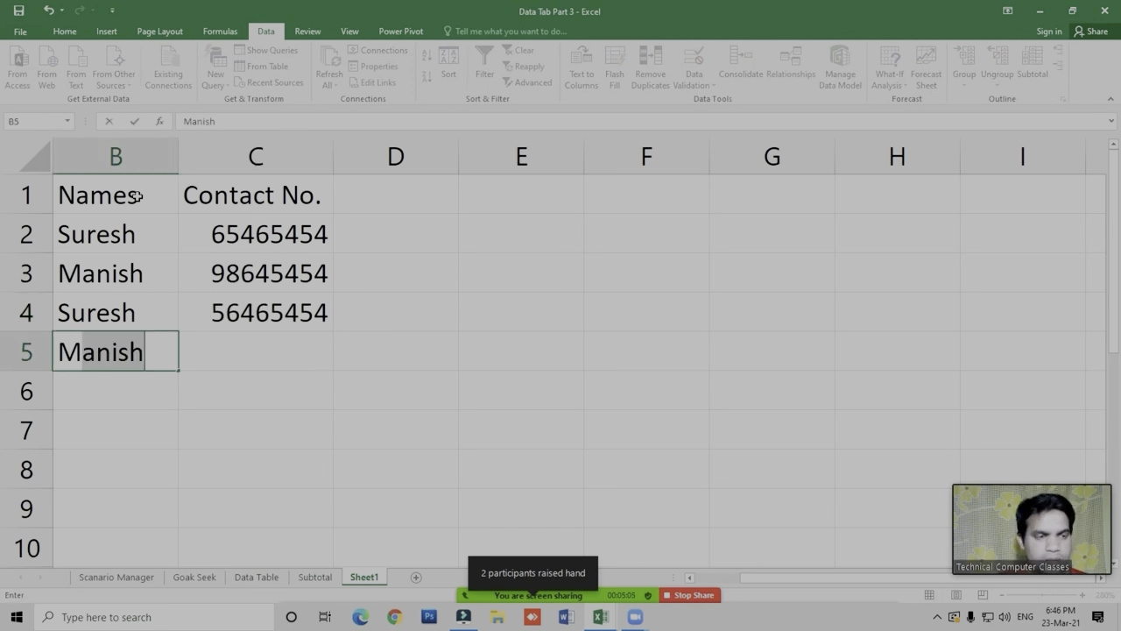
key(BackSpace)
key(BackSpace)
text(Suraj)
key(Return)
text(Prakash)
key(Return)
text(Deepak)
key(Return)
text(Arvind)
key(Return)
Fill the contact number from C4 down through C8
key(Up)
key(Up)
key(Right)
key(Up)
key(Up)
key(Up)
key(shift+Down)
key(shift+Down)
key(shift+Down)
key(shift+Down)
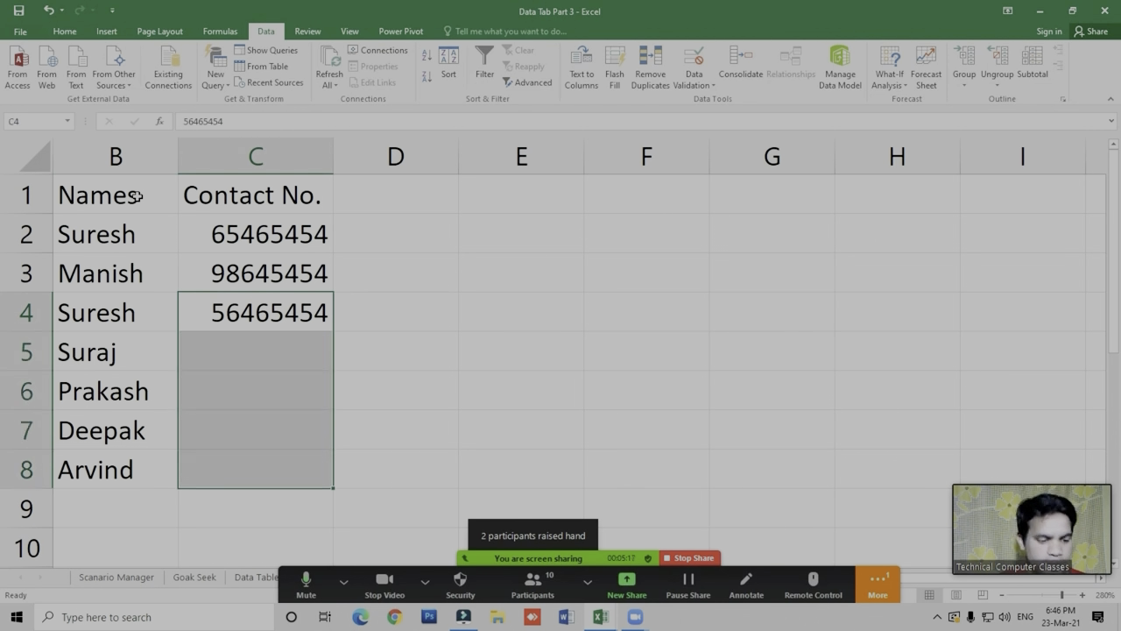
key(ctrl+d)
click(210, 321)
click(123, 233)
click(261, 337)
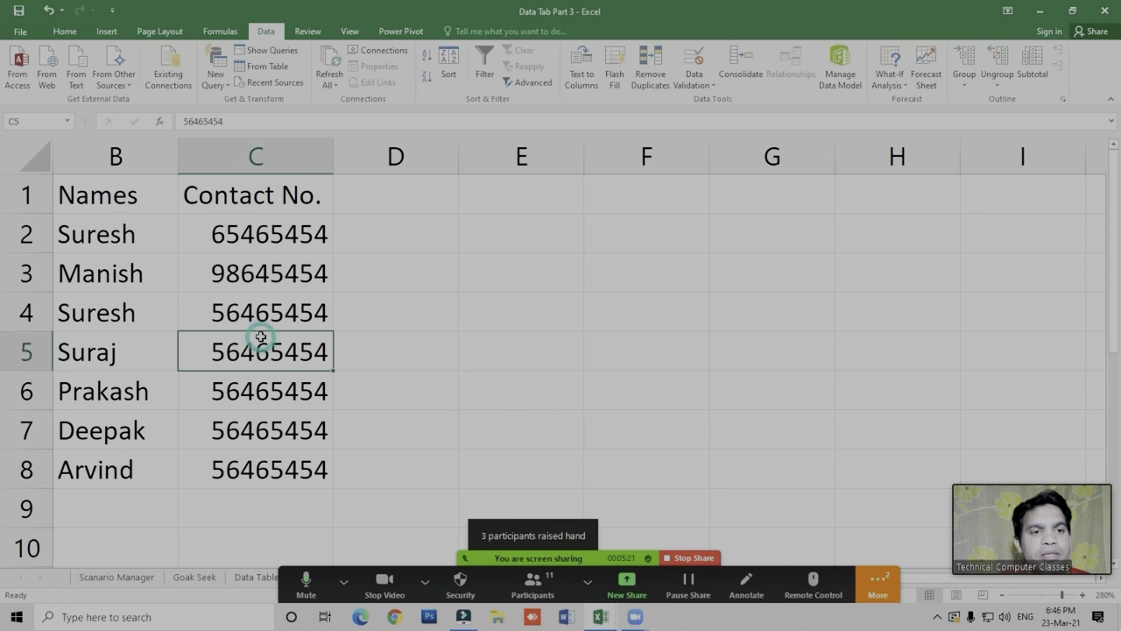
click(248, 328)
click(237, 395)
click(217, 326)
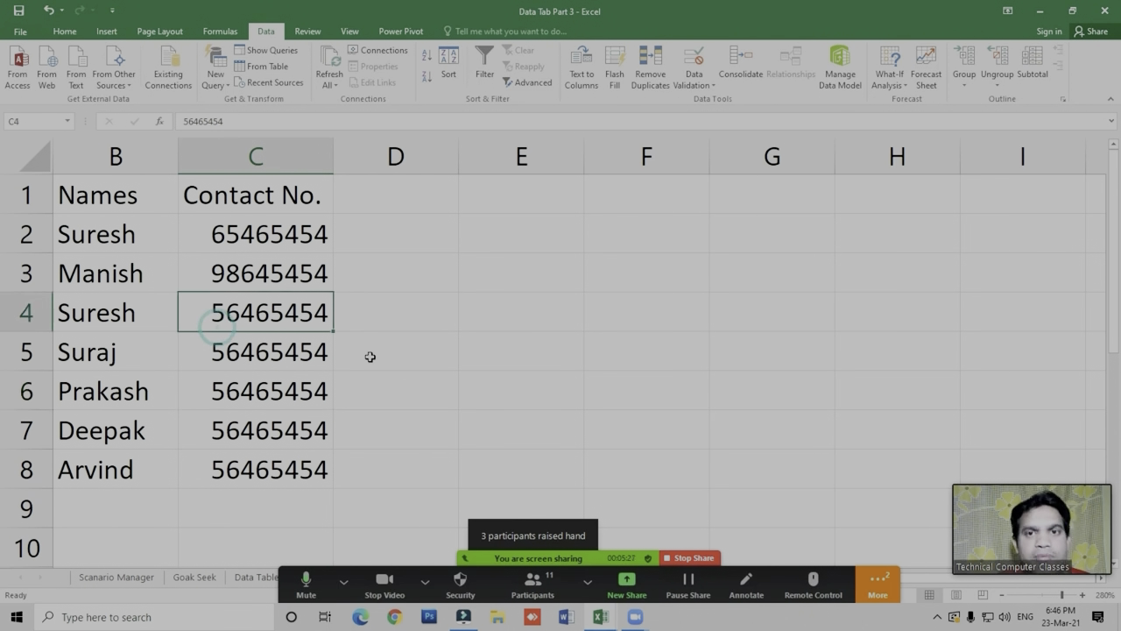
click(657, 79)
drag(616, 235, 493, 224)
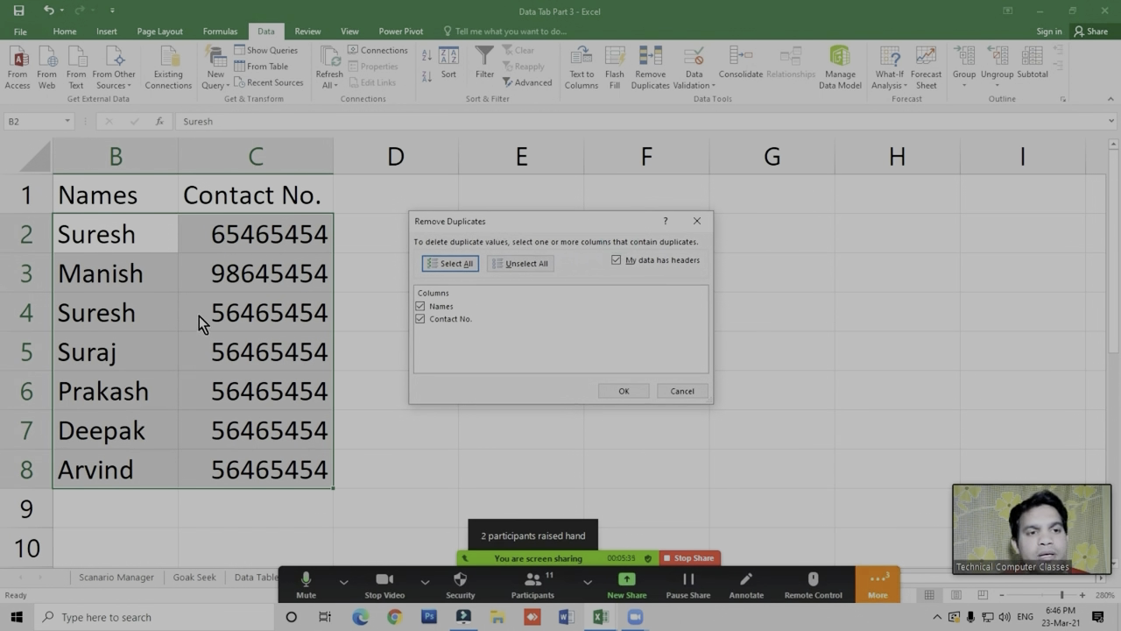
click(527, 264)
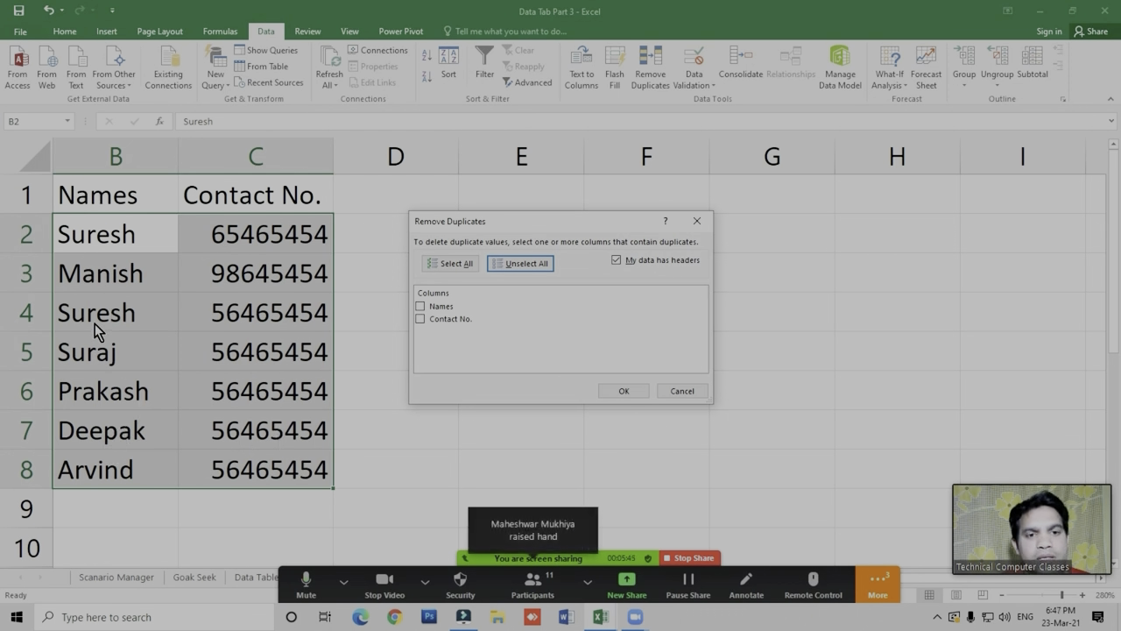
Start a new Zoom share of the whole screen, cancel Remove Duplicates and select C4
click(625, 585)
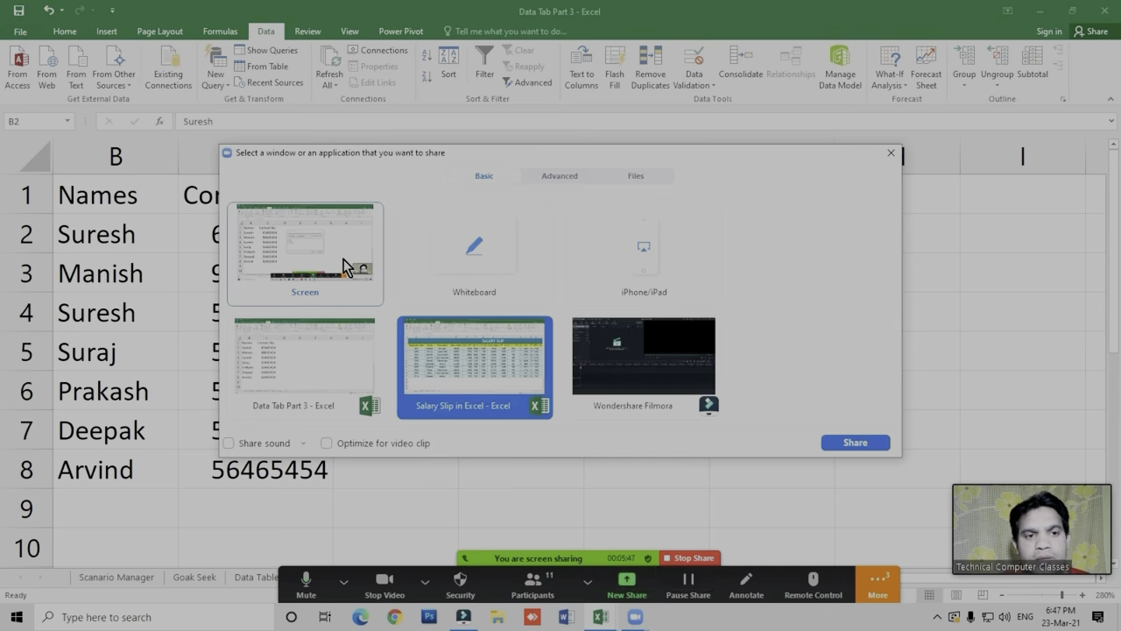
click(850, 444)
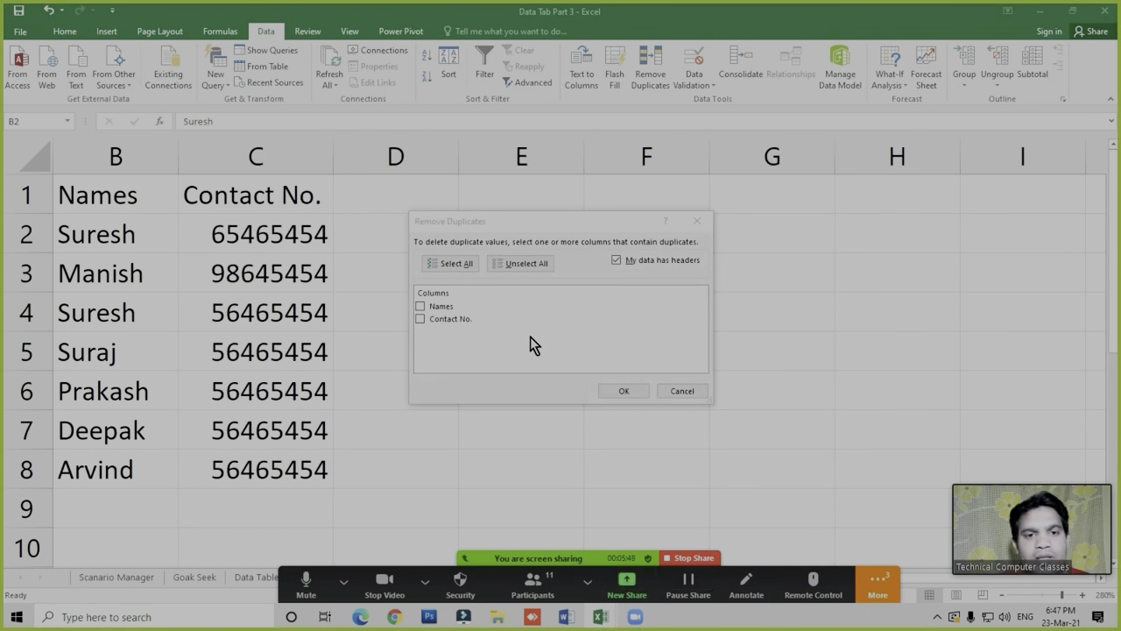
click(681, 392)
click(263, 324)
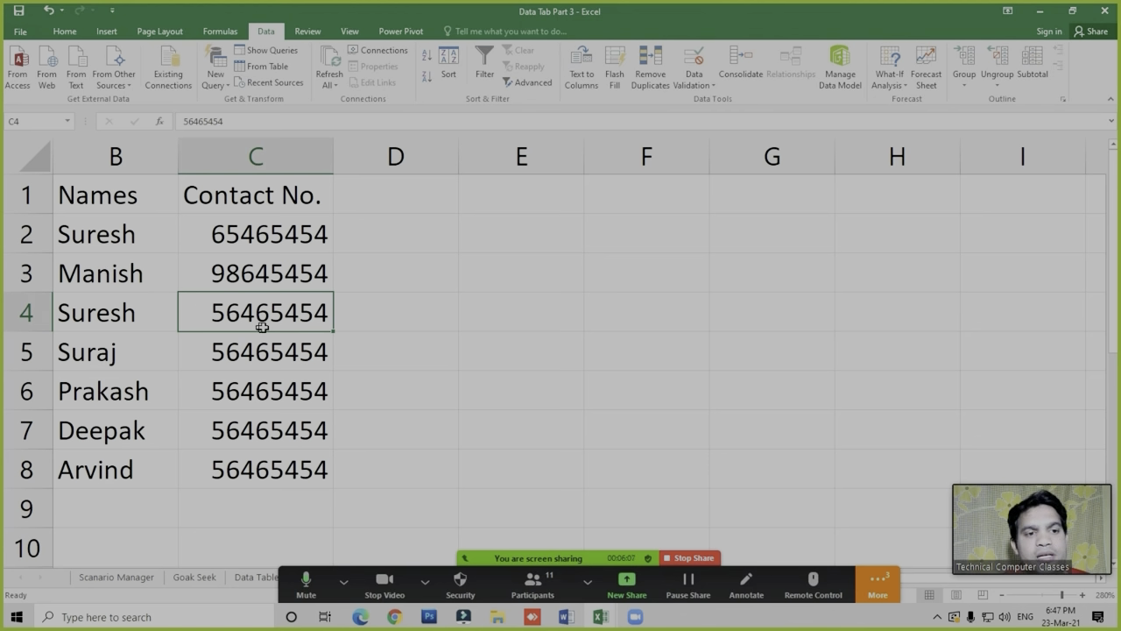
Remove duplicate rows from the contact list, checking only the Names column for duplicates, and dismiss the summary
click(650, 80)
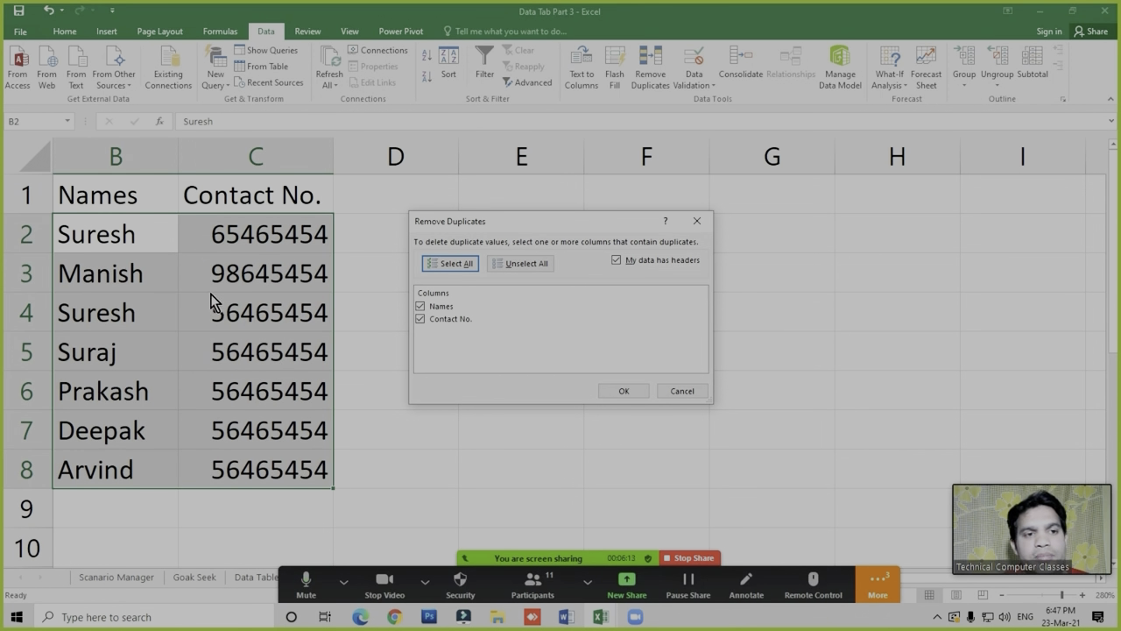
click(531, 268)
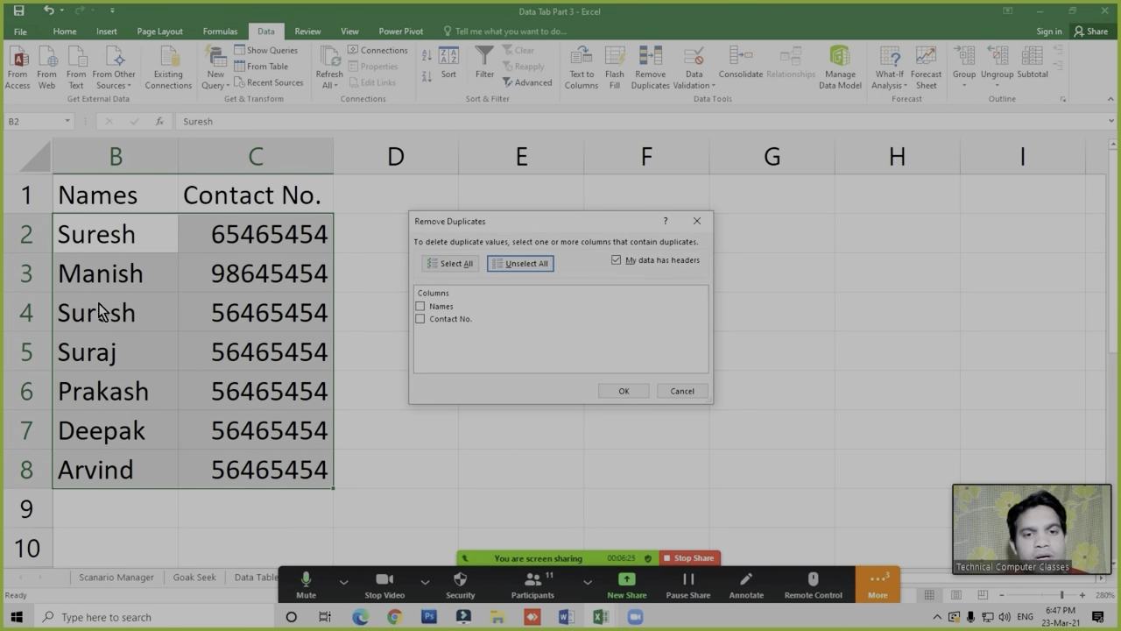
click(420, 306)
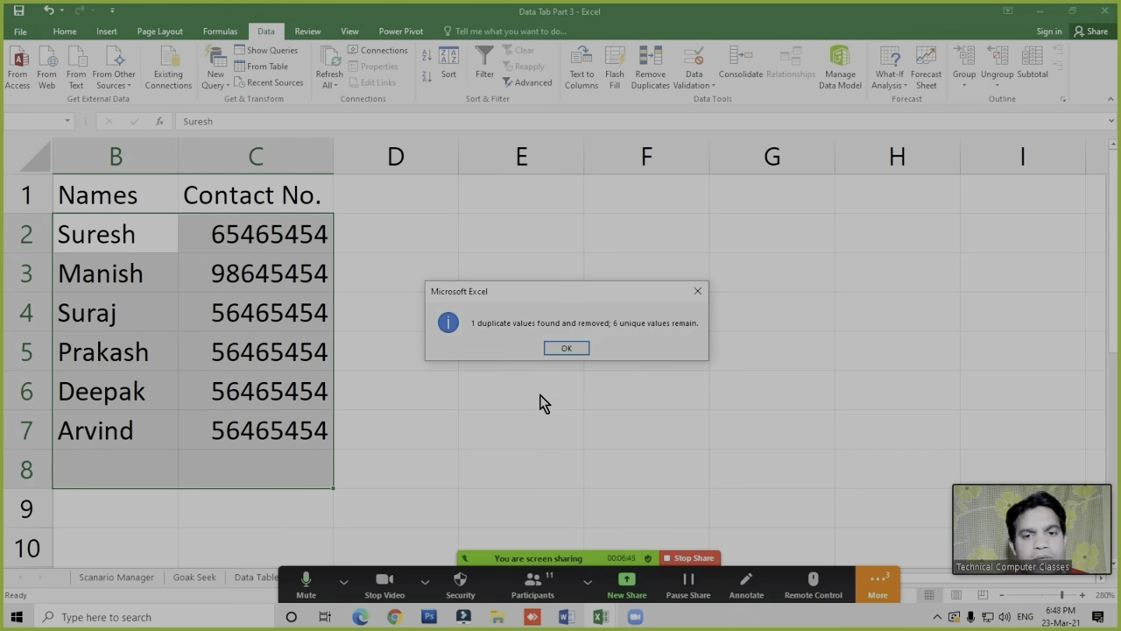
click(567, 347)
click(511, 372)
click(424, 374)
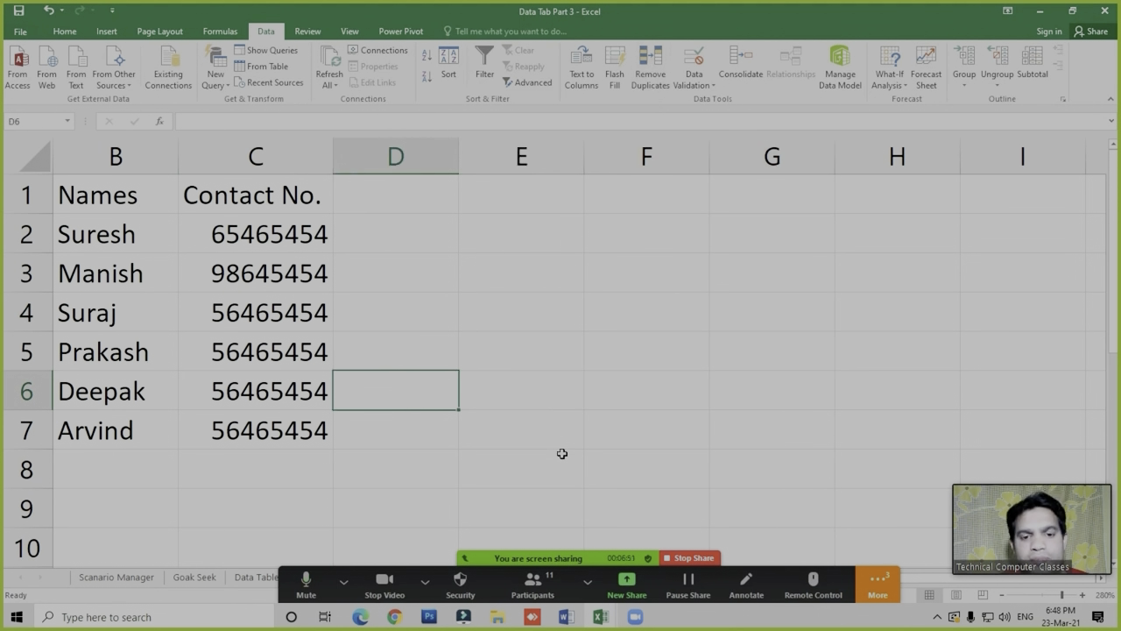
Open the Zoom participants list, use its additional options and close the list
click(533, 585)
click(1062, 297)
click(954, 318)
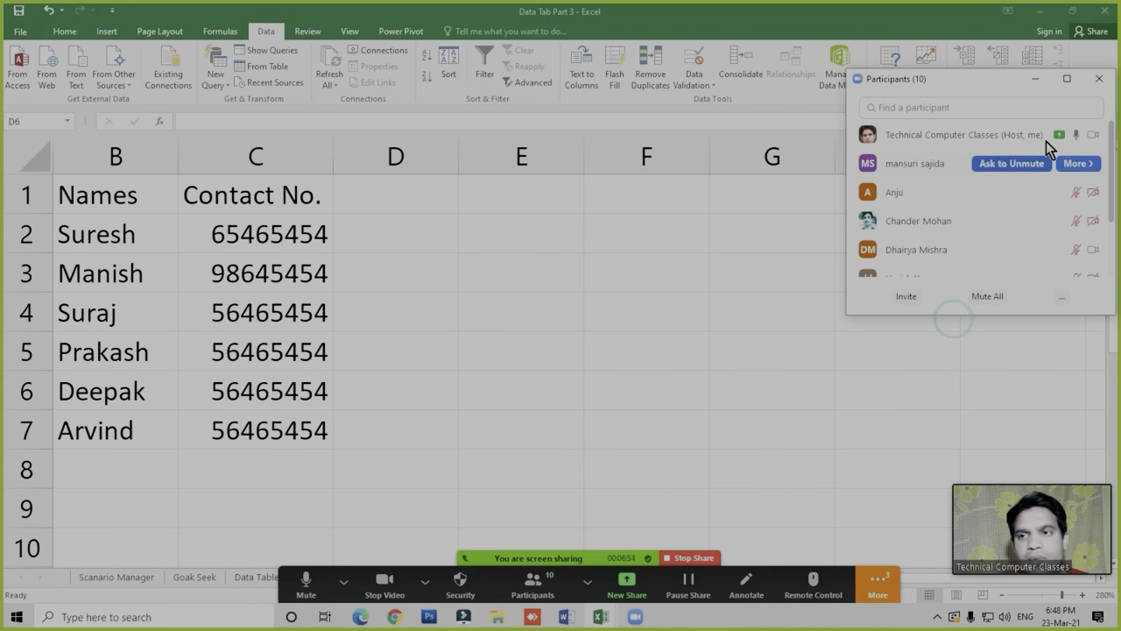
click(1098, 78)
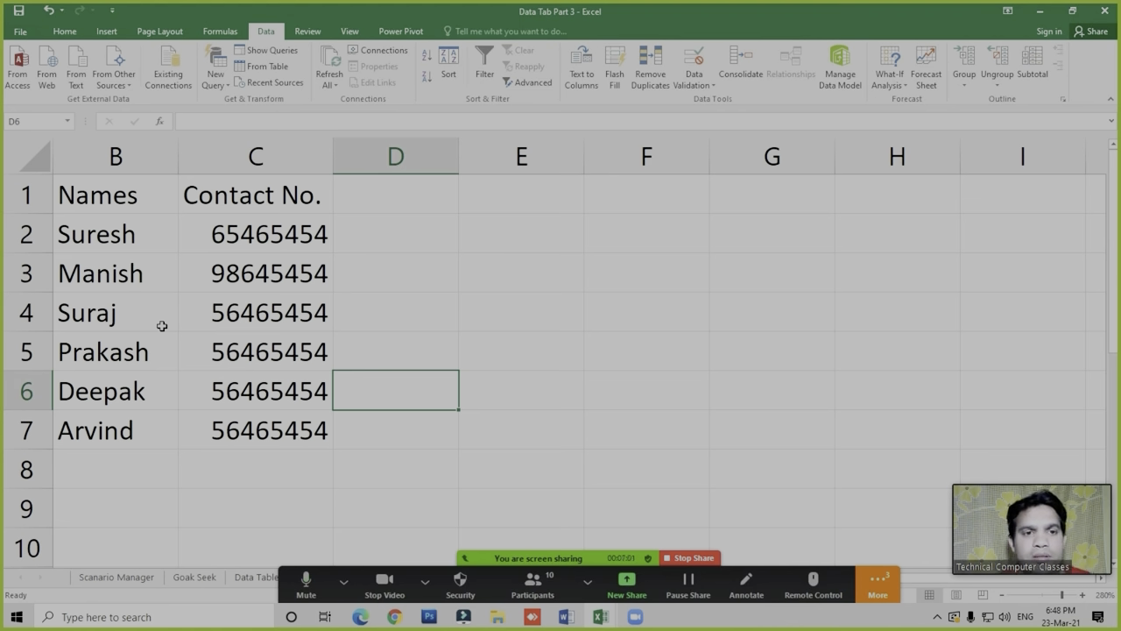
click(237, 345)
click(267, 316)
click(264, 287)
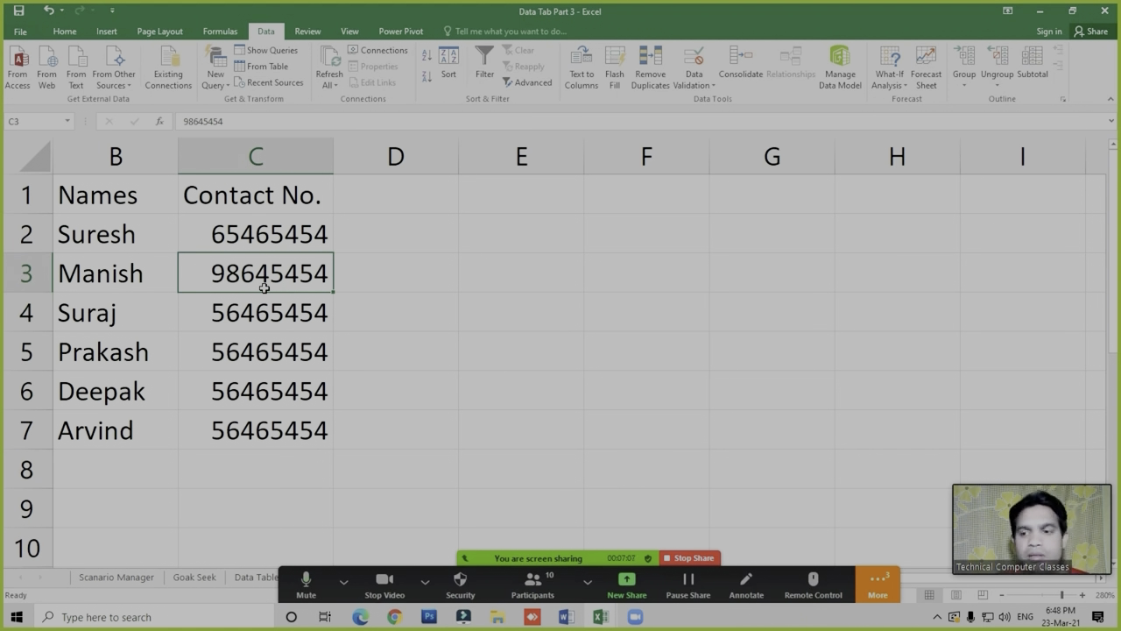
click(296, 359)
click(272, 285)
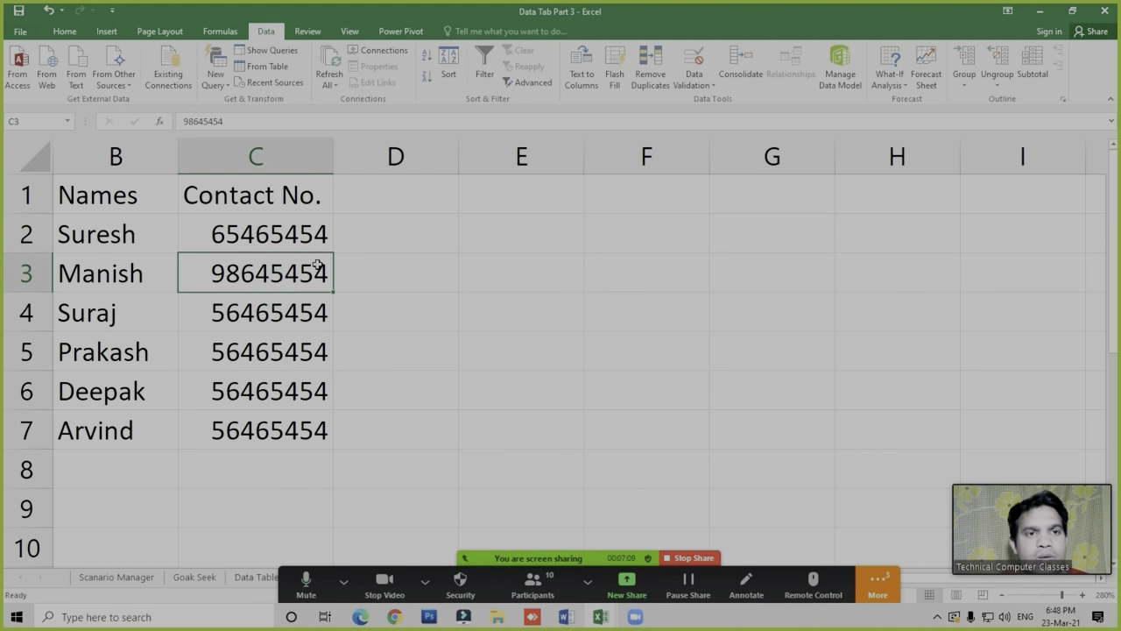
click(307, 31)
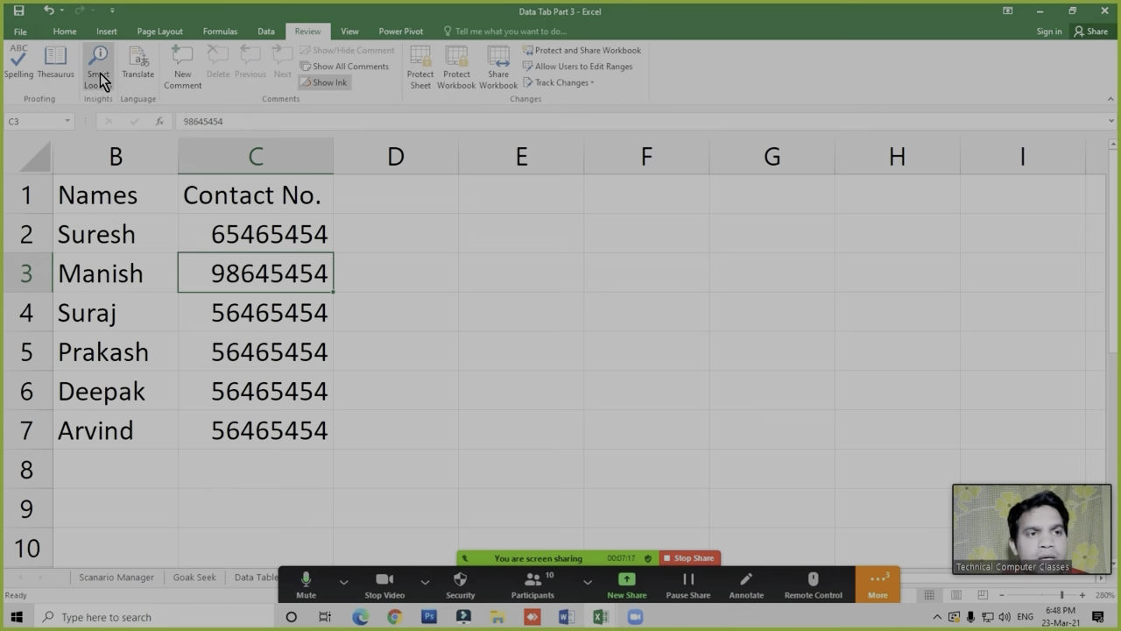
Mute all participants in the Zoom meeting, close the participants list and select cell C4
click(532, 585)
click(988, 297)
click(611, 347)
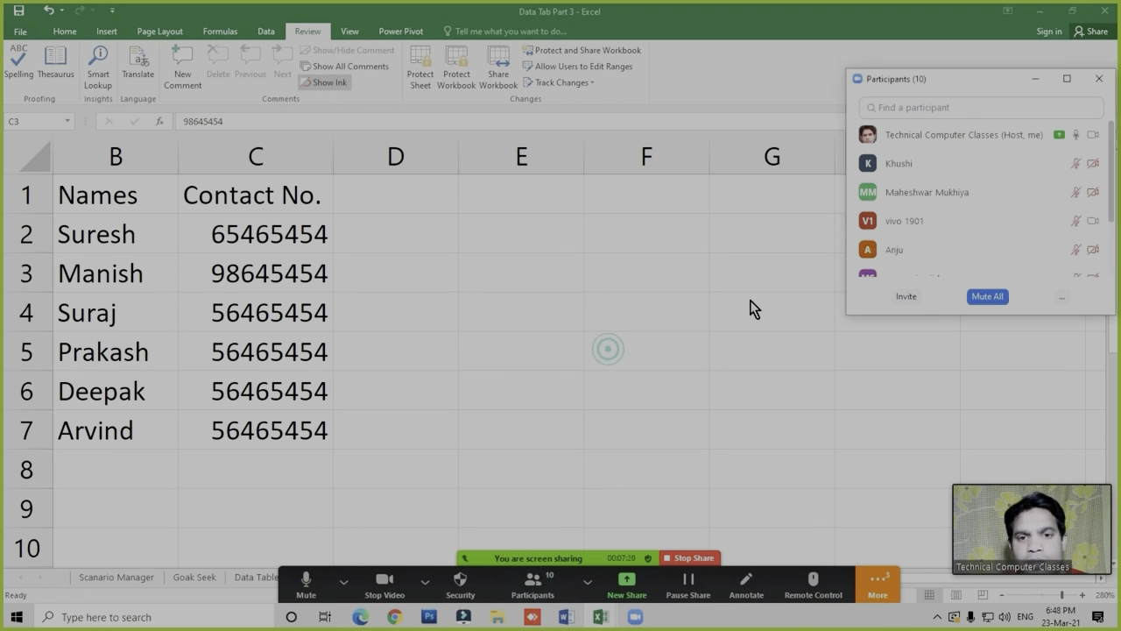
click(1109, 86)
click(326, 296)
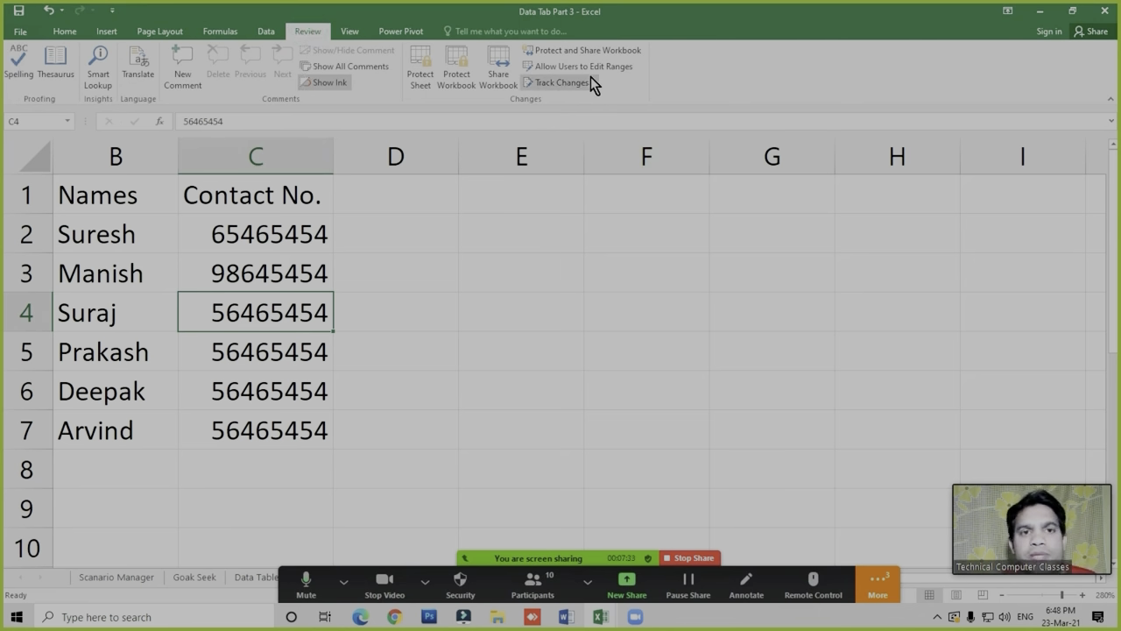
Look up Keyboard from cell A3 of the Scanario Manager sheet with Smart Lookup and close the results
click(350, 35)
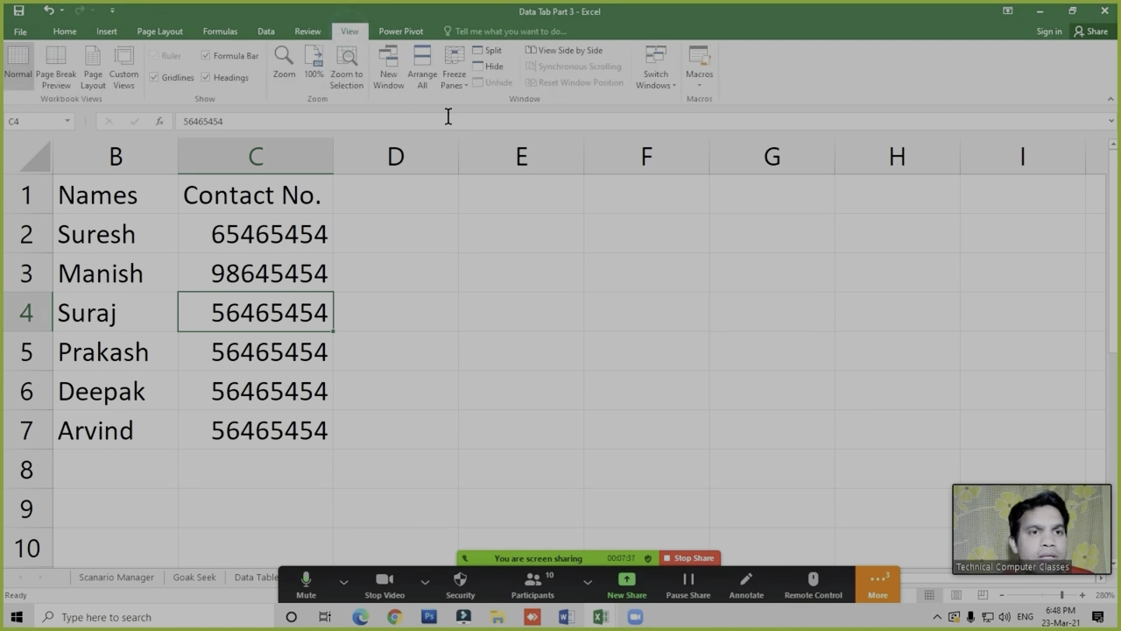
click(306, 35)
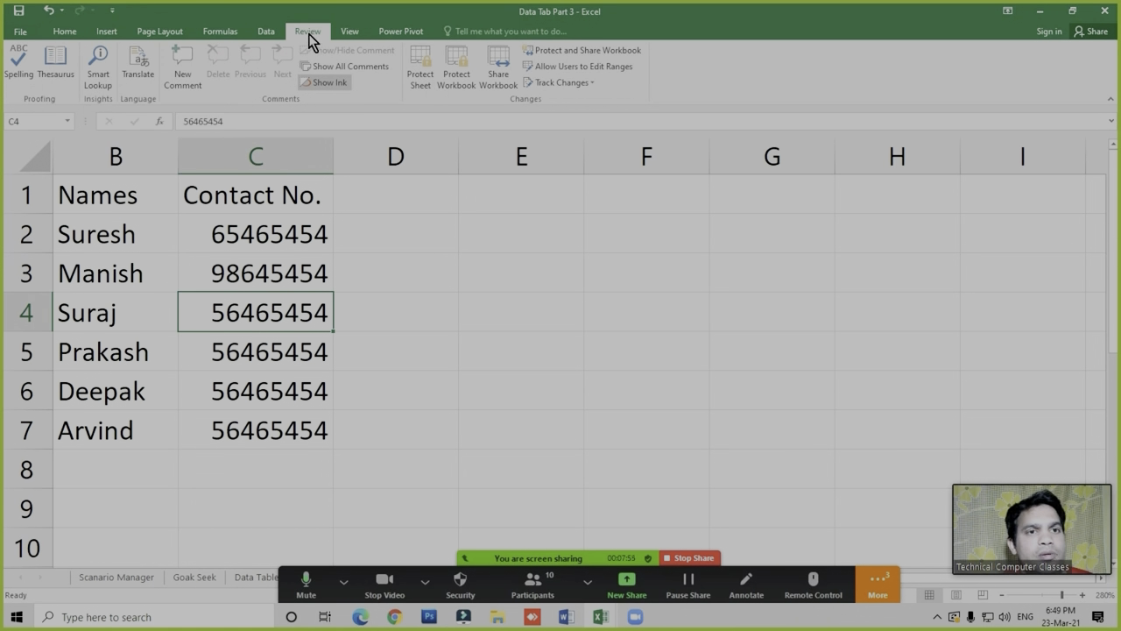
click(263, 351)
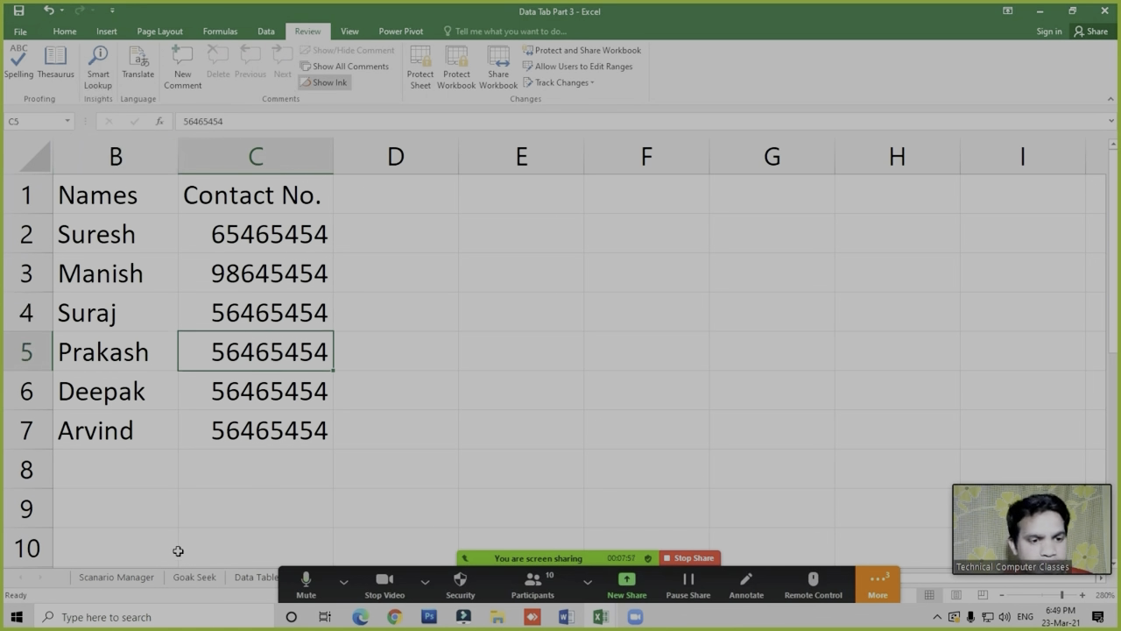
click(123, 578)
drag(133, 304, 140, 263)
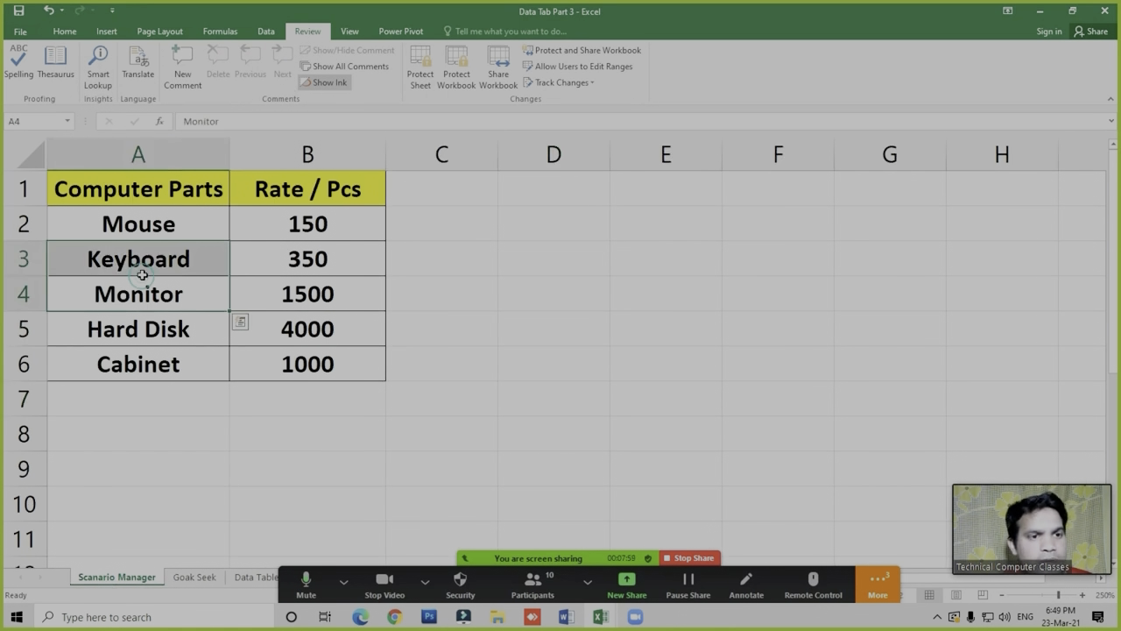
click(160, 321)
click(160, 393)
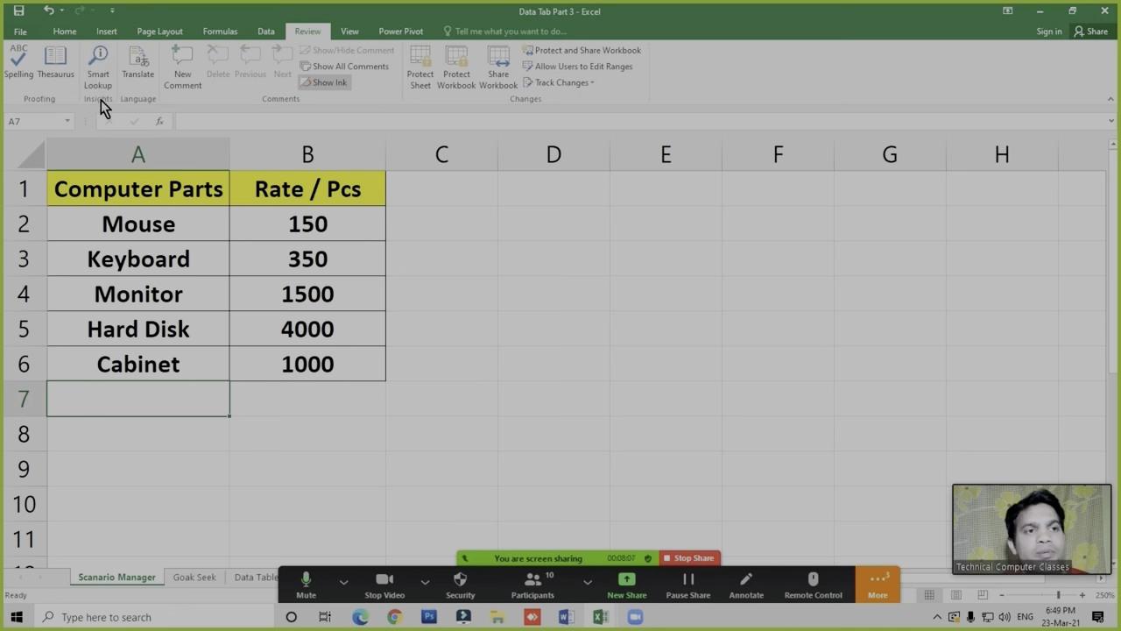
click(161, 332)
click(136, 263)
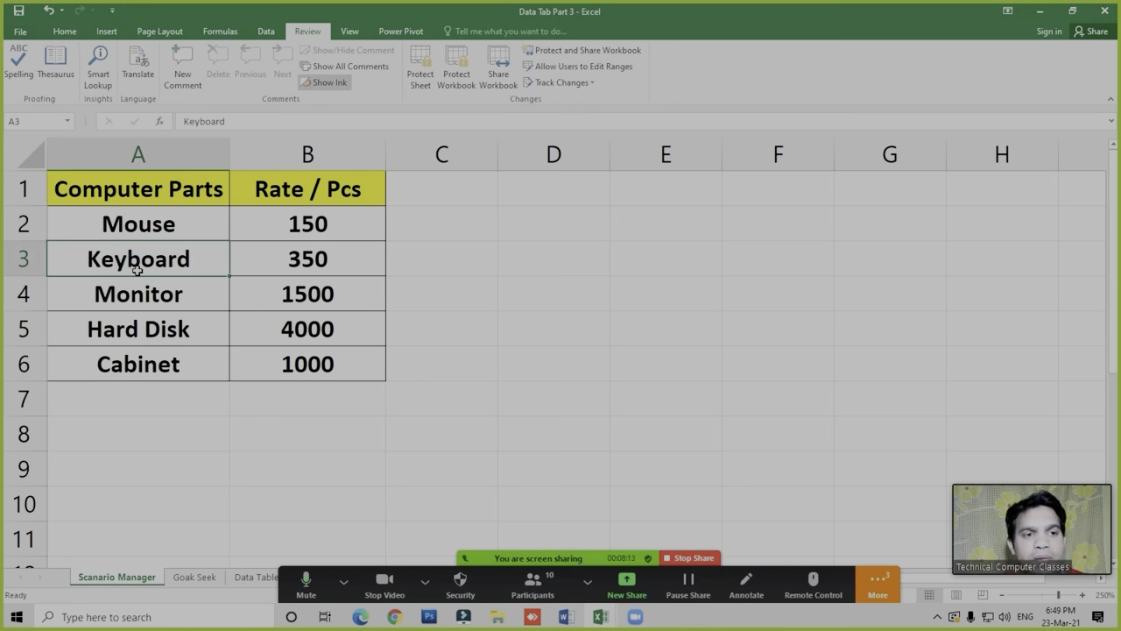
drag(1050, 529, 195, 515)
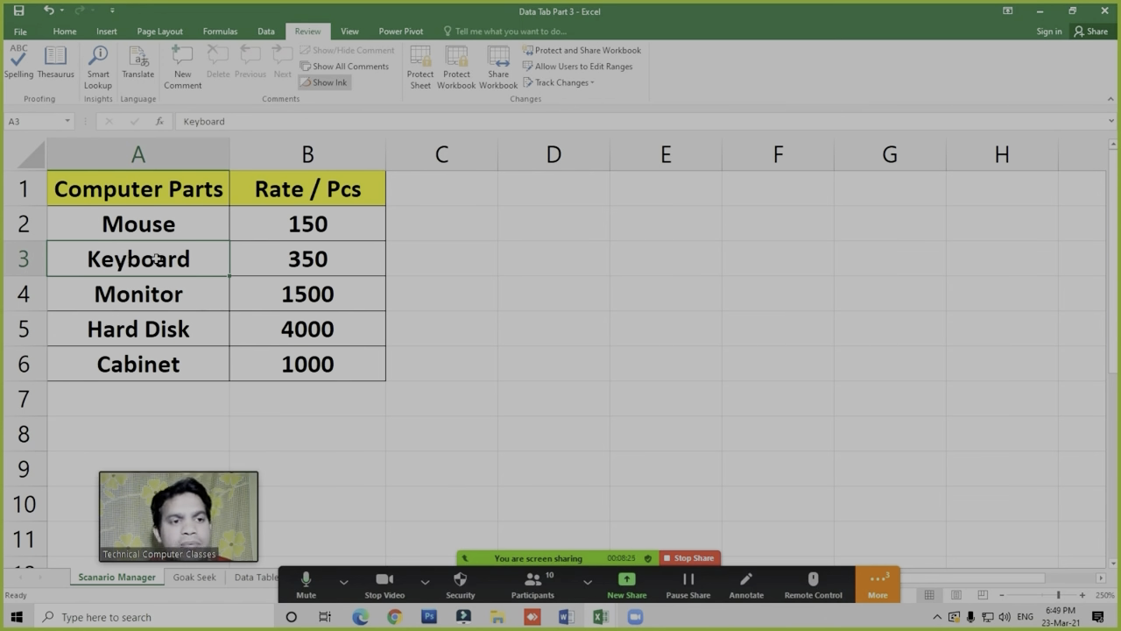
click(99, 75)
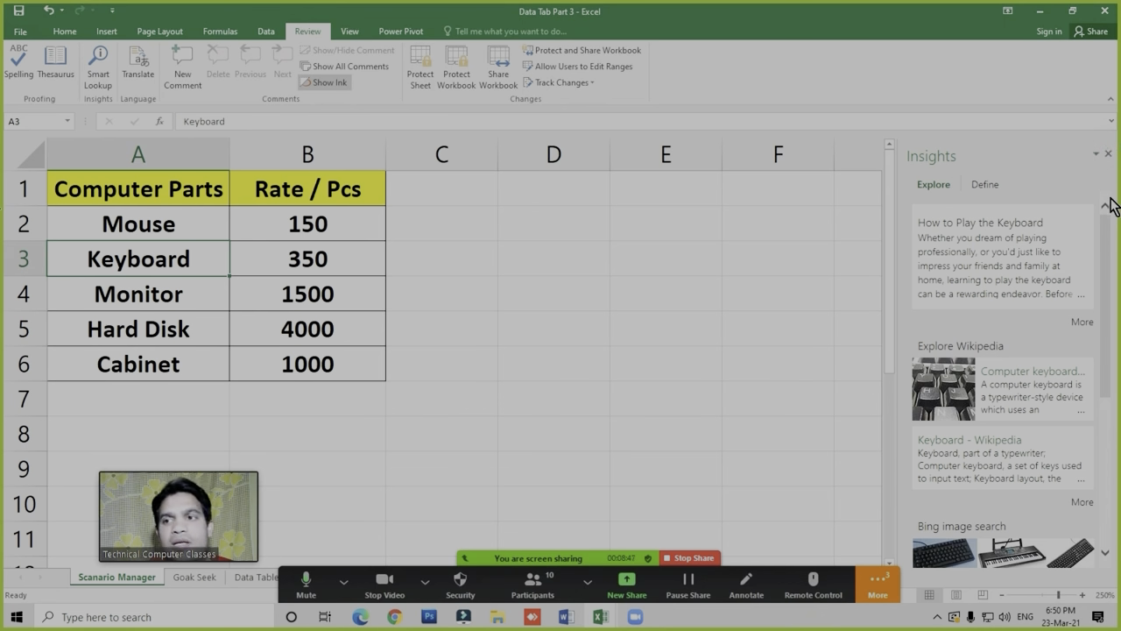
click(1107, 155)
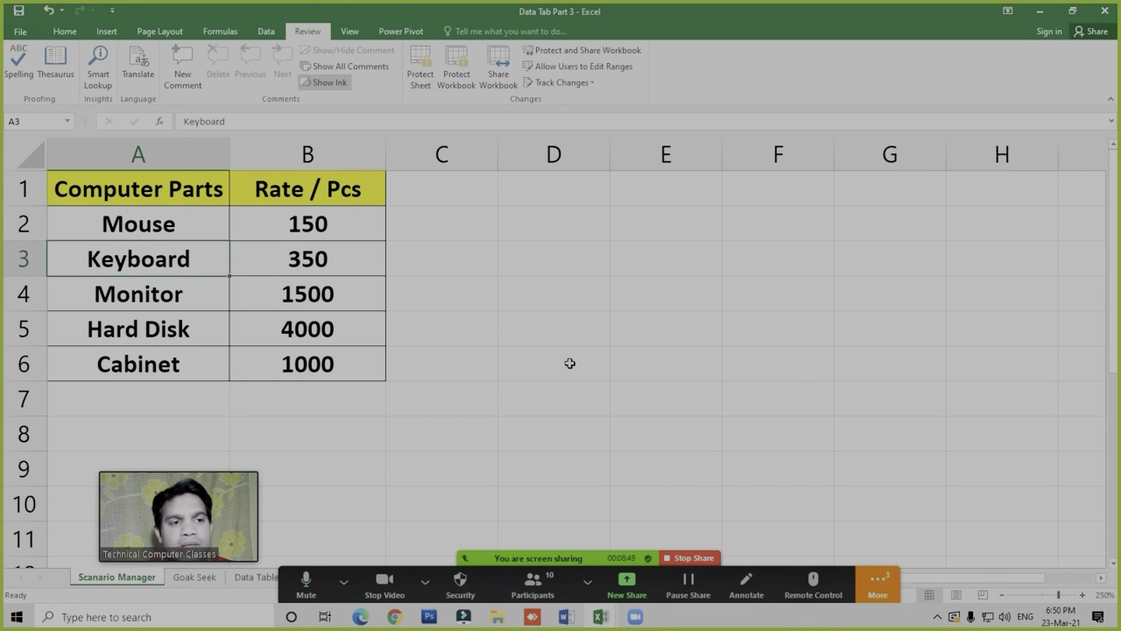
Look up Cabinet from cell A6 with Smart Lookup and close the results
click(125, 368)
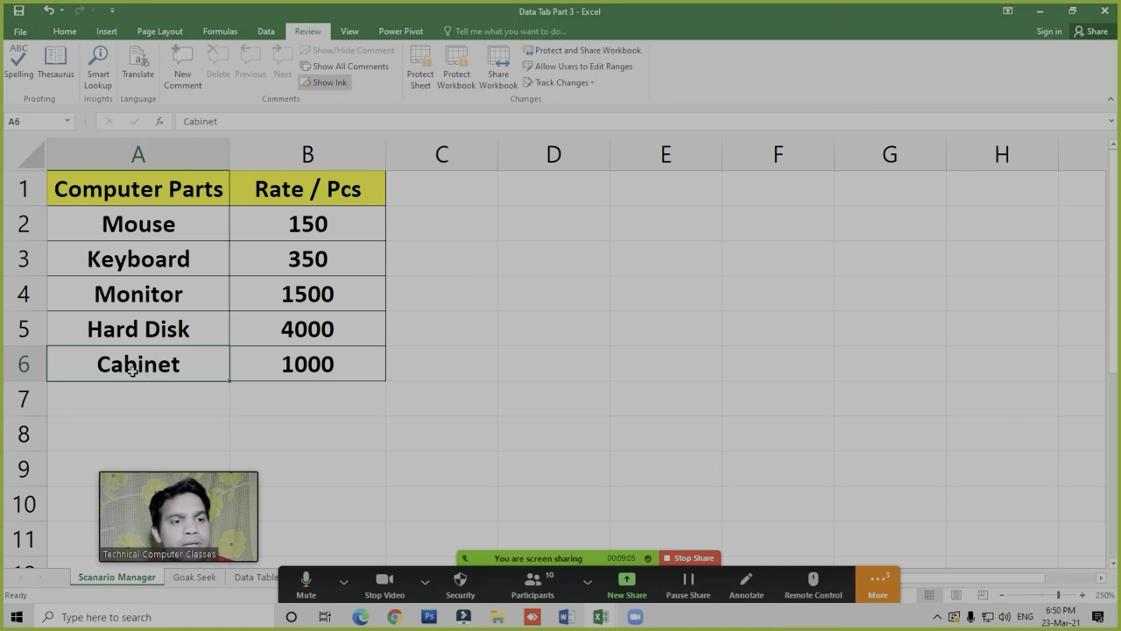
click(101, 78)
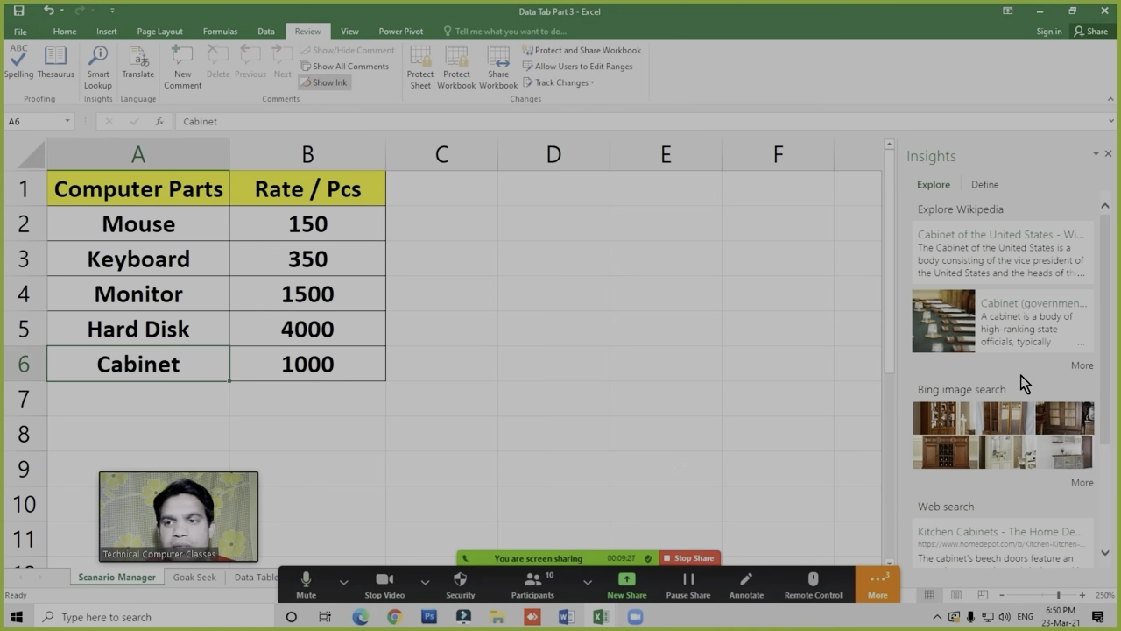
click(1108, 153)
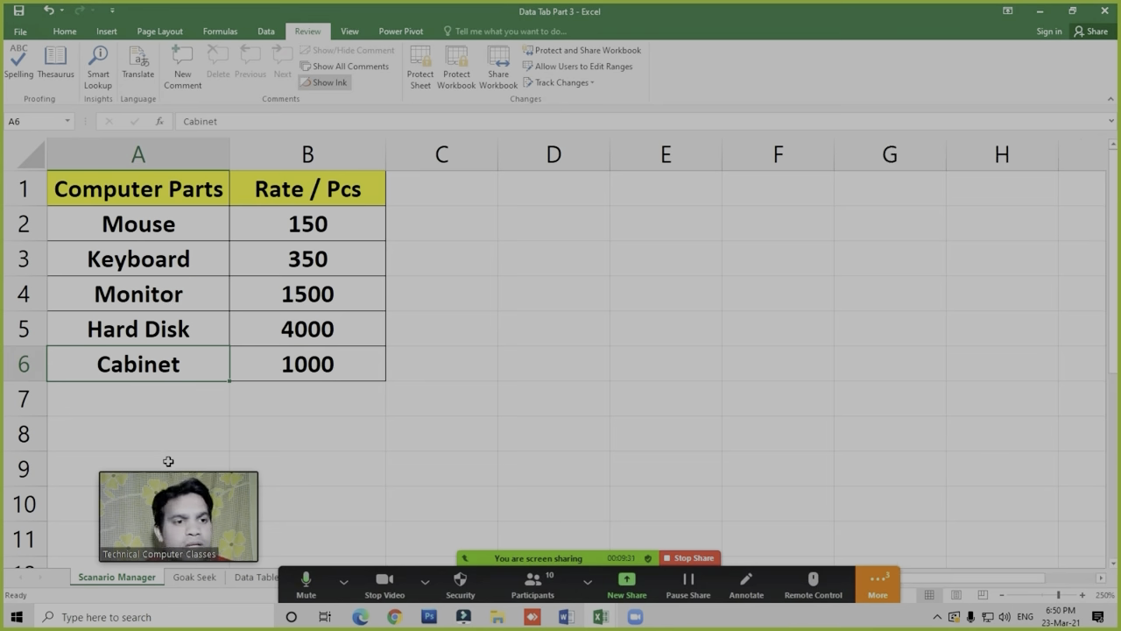
Look up Mouse from cell A2 with Smart Lookup, keeping the results open and cell A2 selected
click(144, 231)
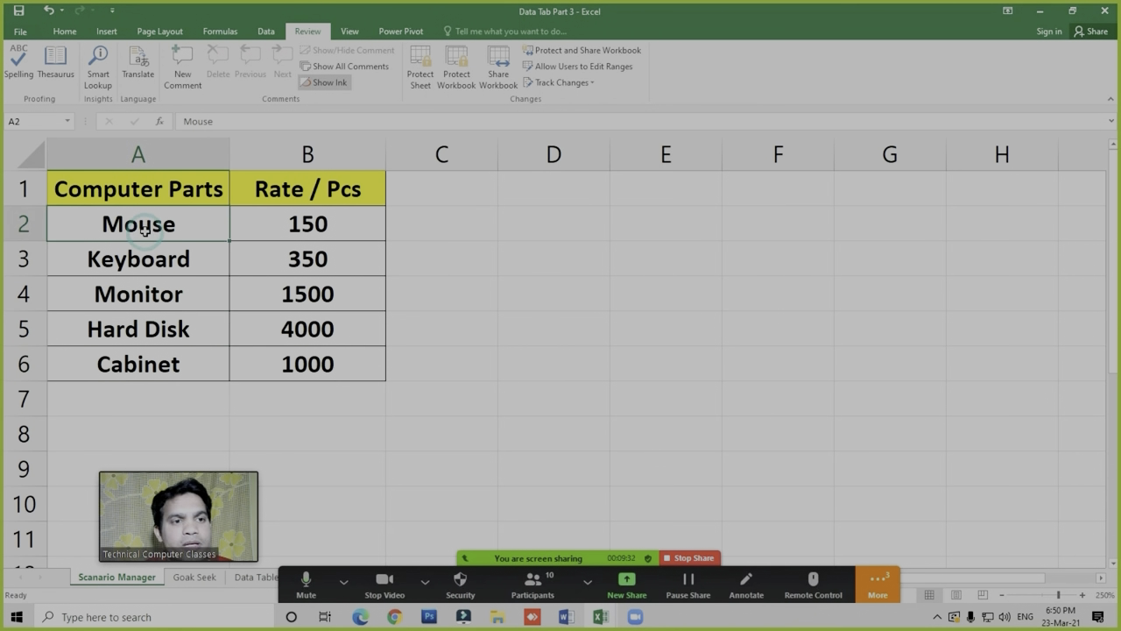
click(99, 81)
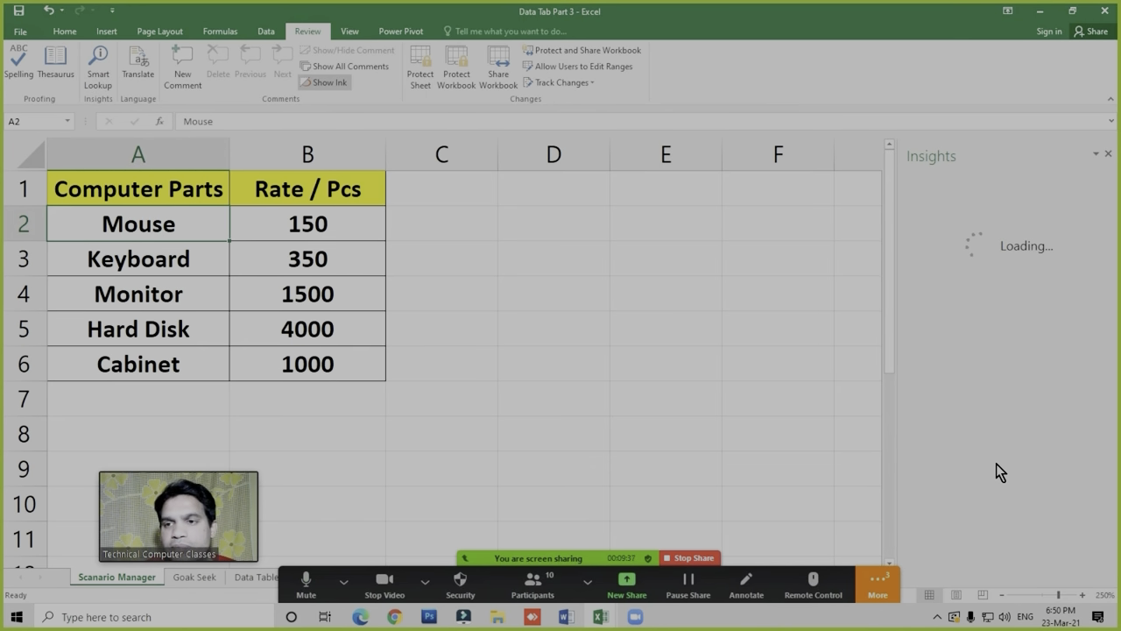
scroll(999, 301, down, 1)
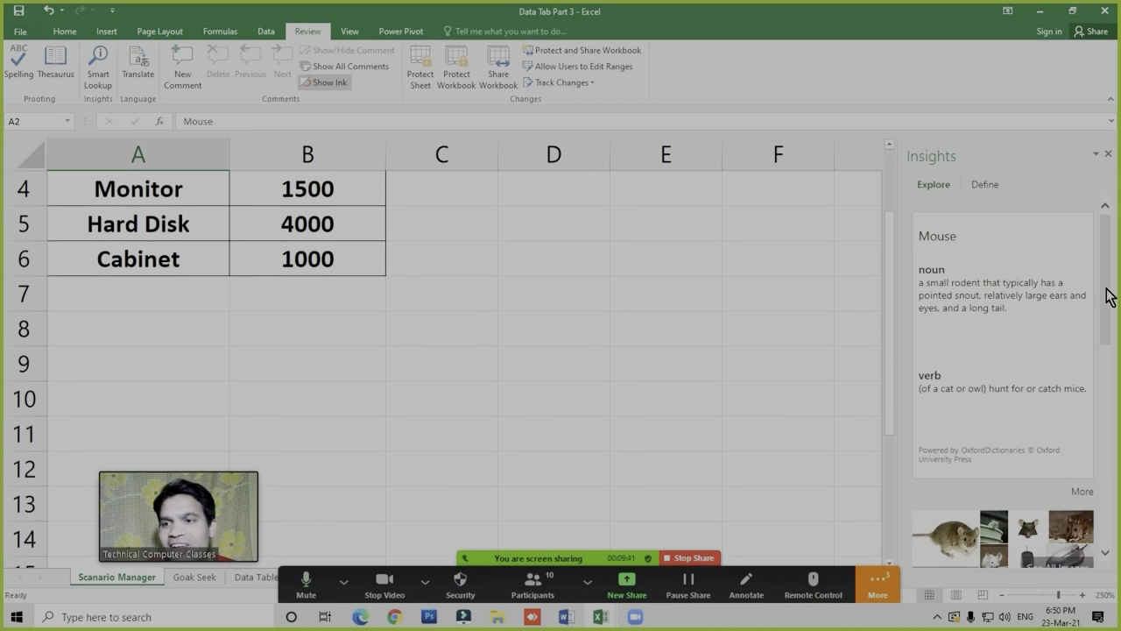
mouse_move(1109, 292)
mouse_down()
mouse_move(1109, 320)
mouse_move(1106, 272)
mouse_up()
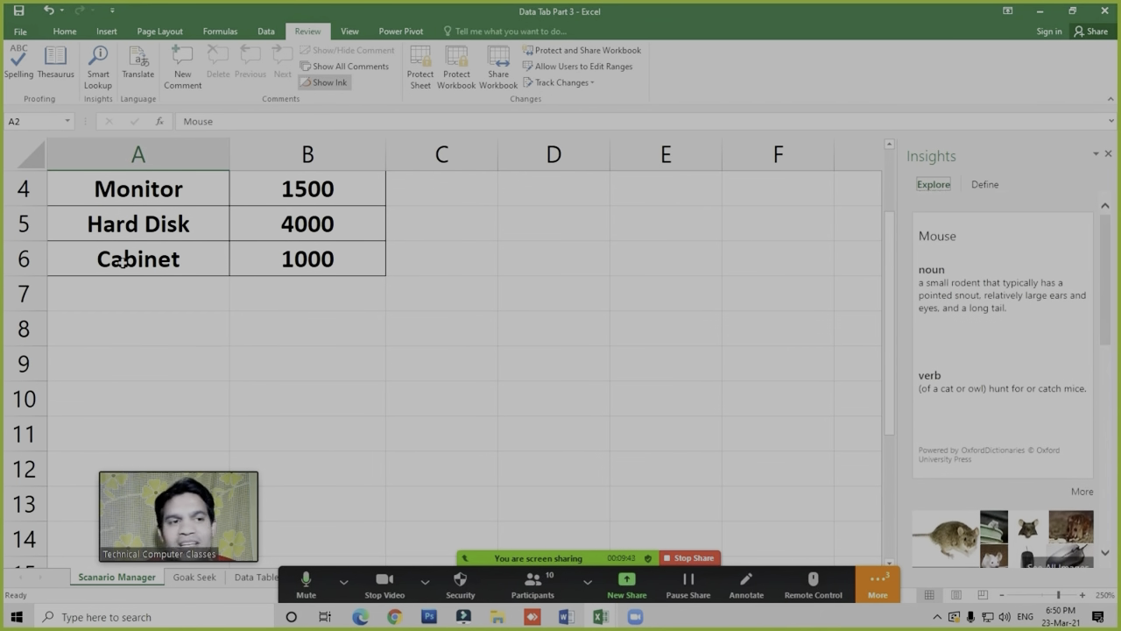
click(243, 293)
click(192, 223)
drag(894, 303, 887, 230)
click(160, 225)
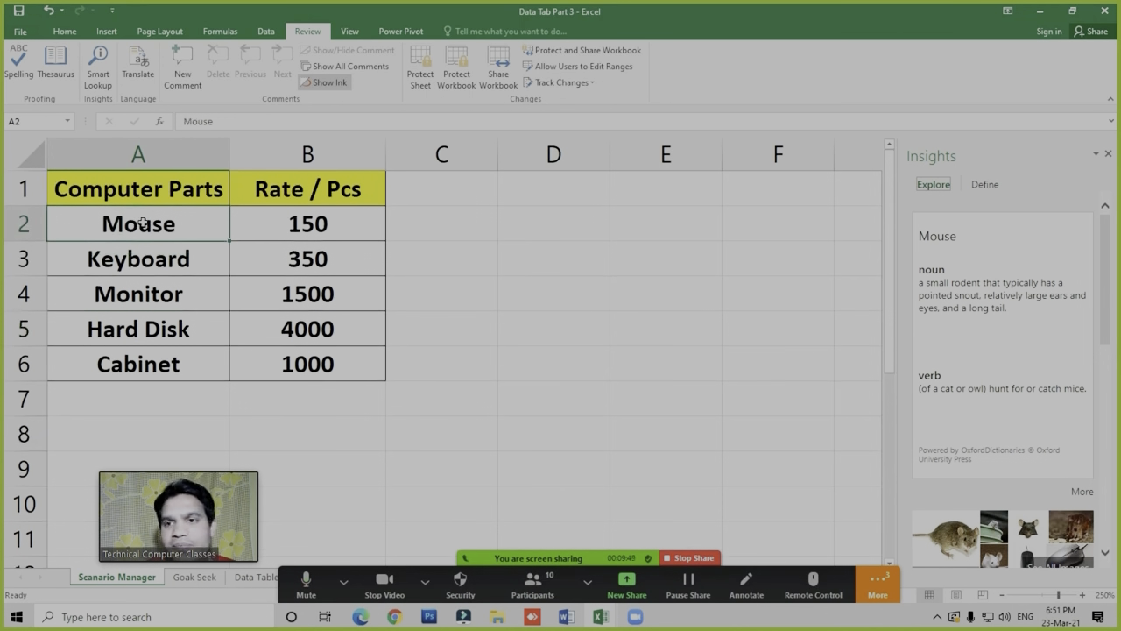
Compare the Define and Explore results for Mouse and browse the images and Wikipedia entries
click(986, 186)
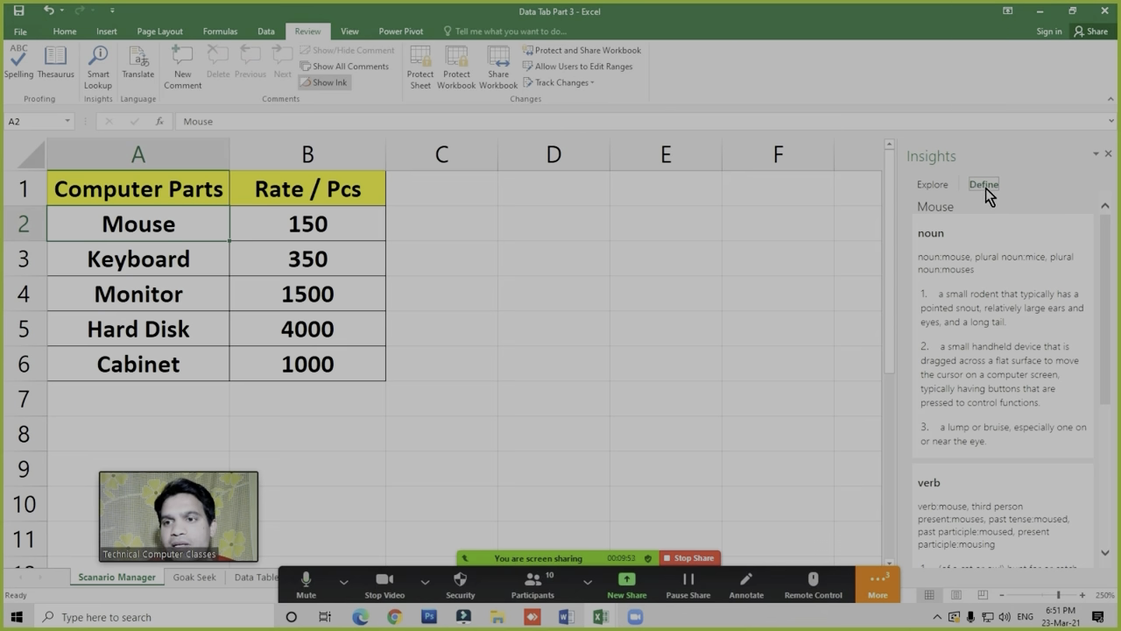
click(934, 186)
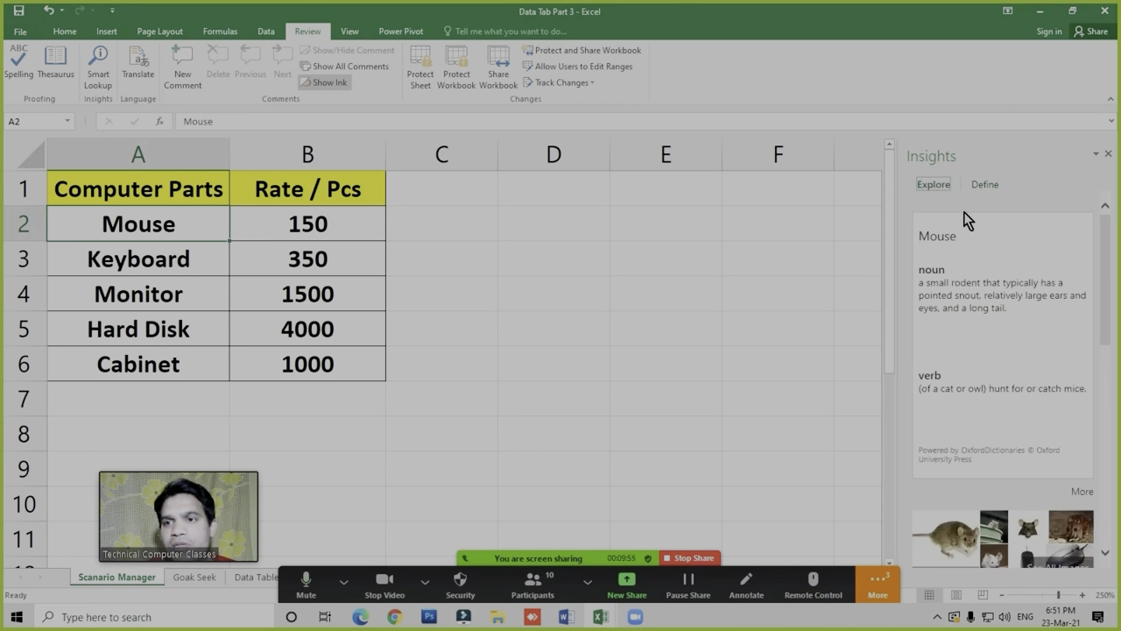
click(986, 187)
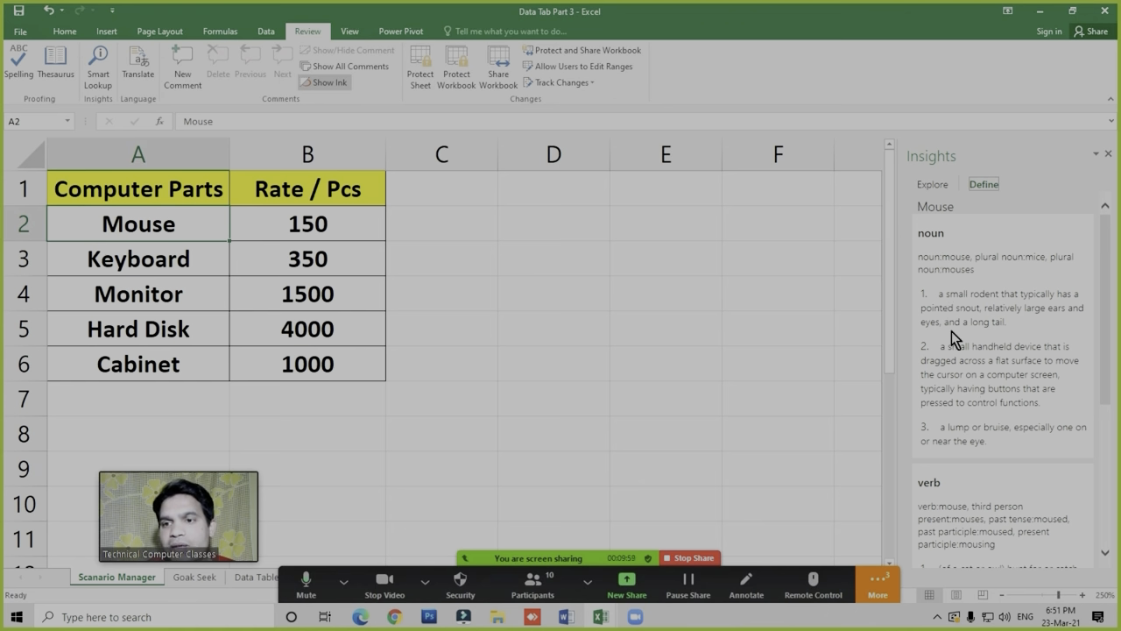
click(933, 186)
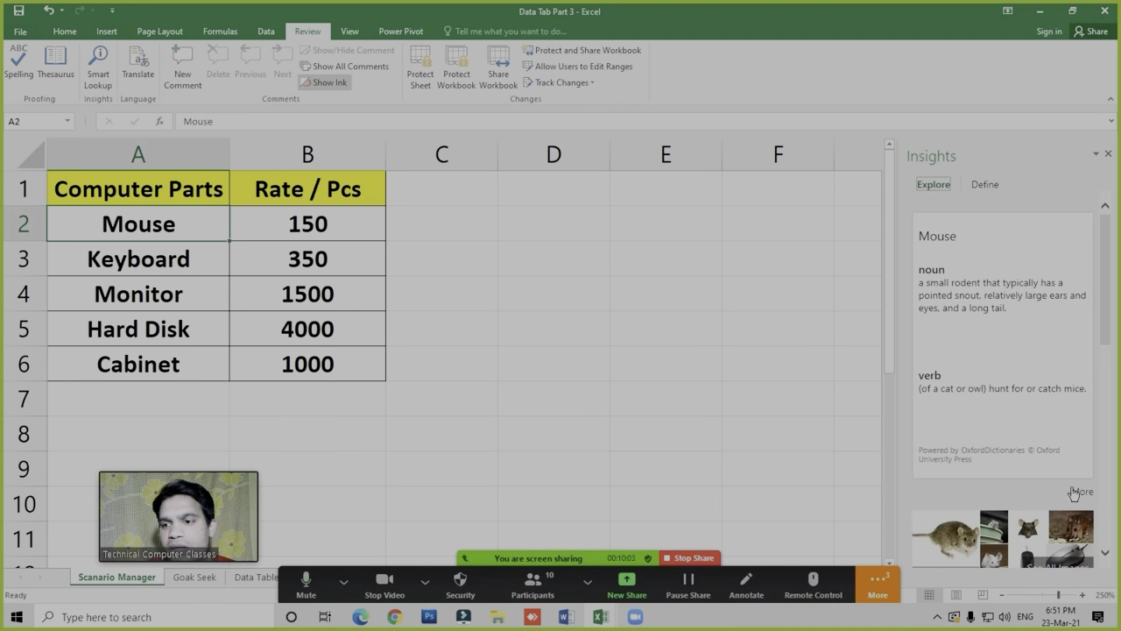
click(1105, 555)
click(1108, 554)
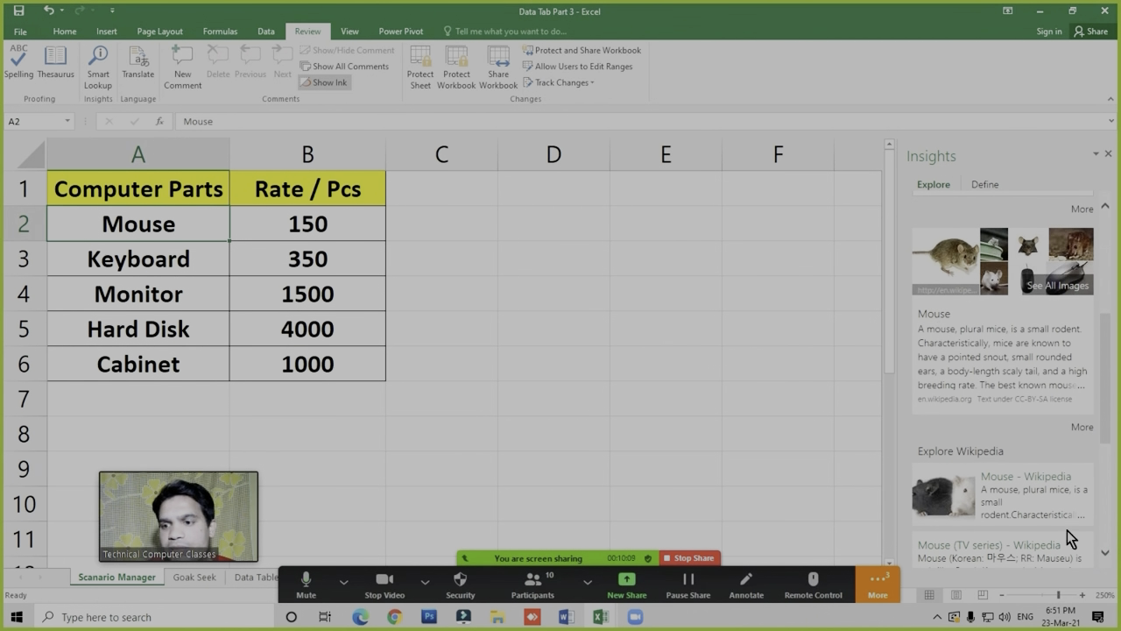
click(1108, 554)
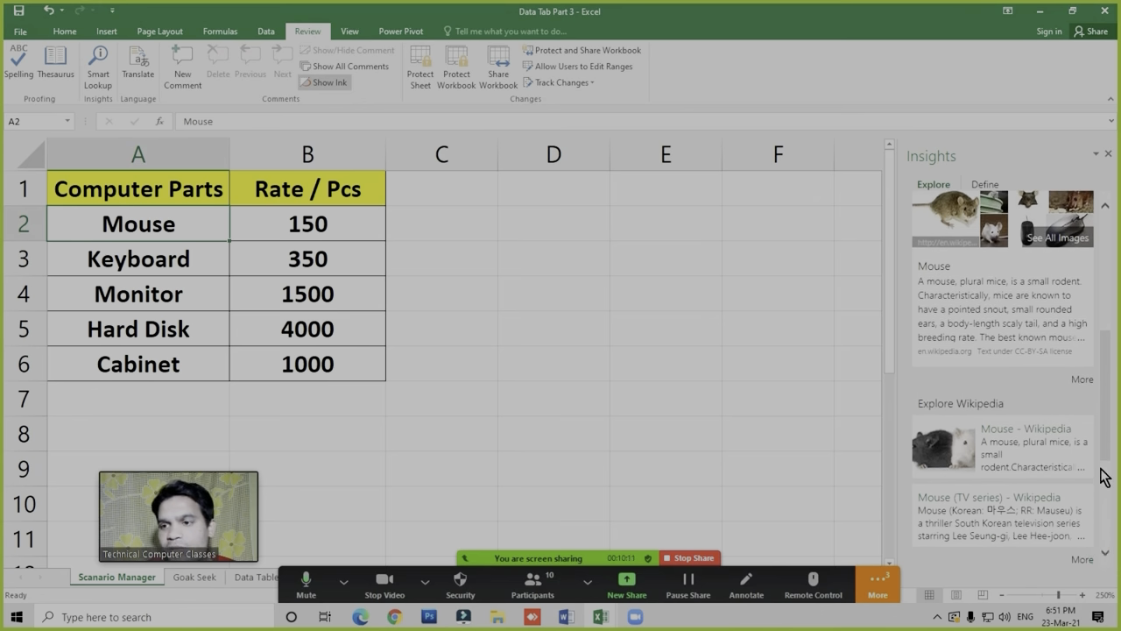
drag(1109, 457, 1108, 418)
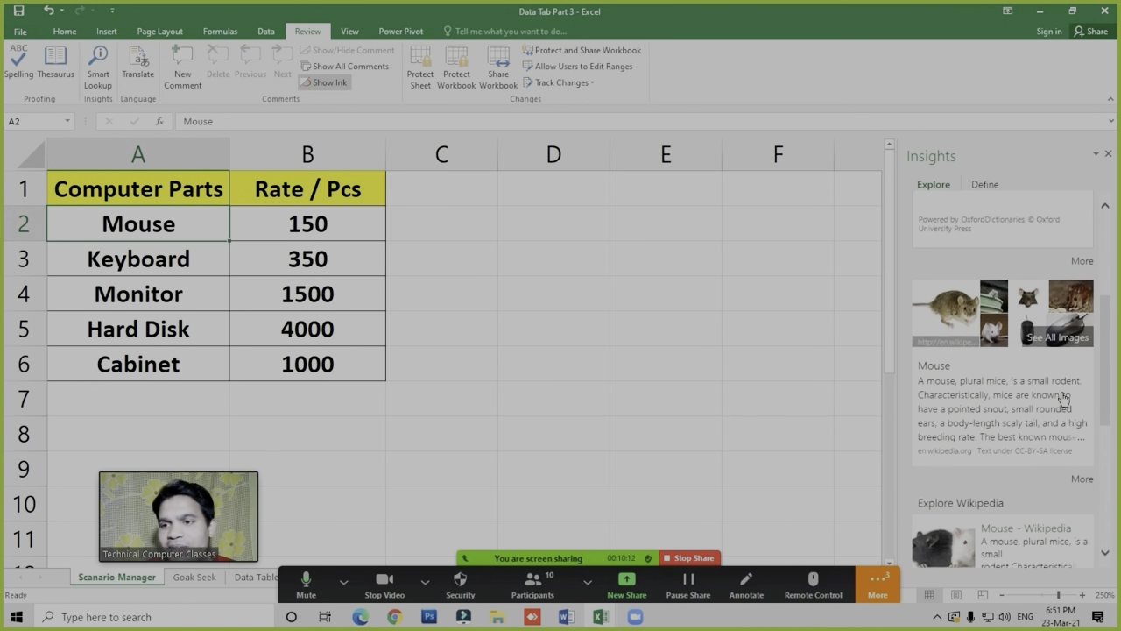
Open the full set of Mouse images from the Smart Lookup results, look through them and close the results
click(1062, 339)
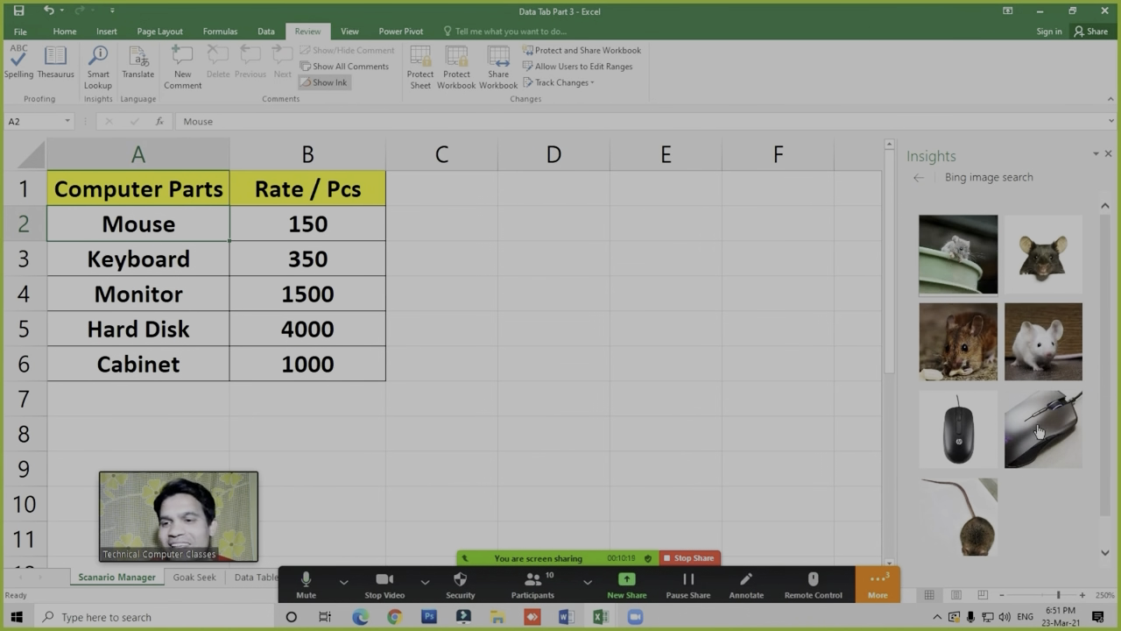
drag(1105, 444, 1108, 397)
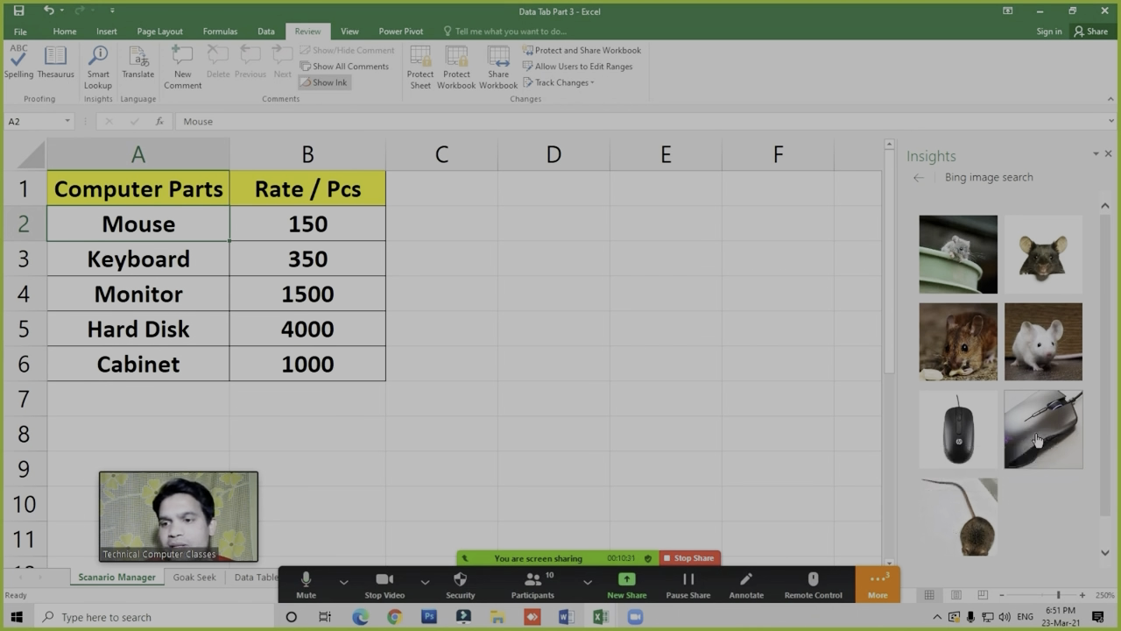
click(1108, 153)
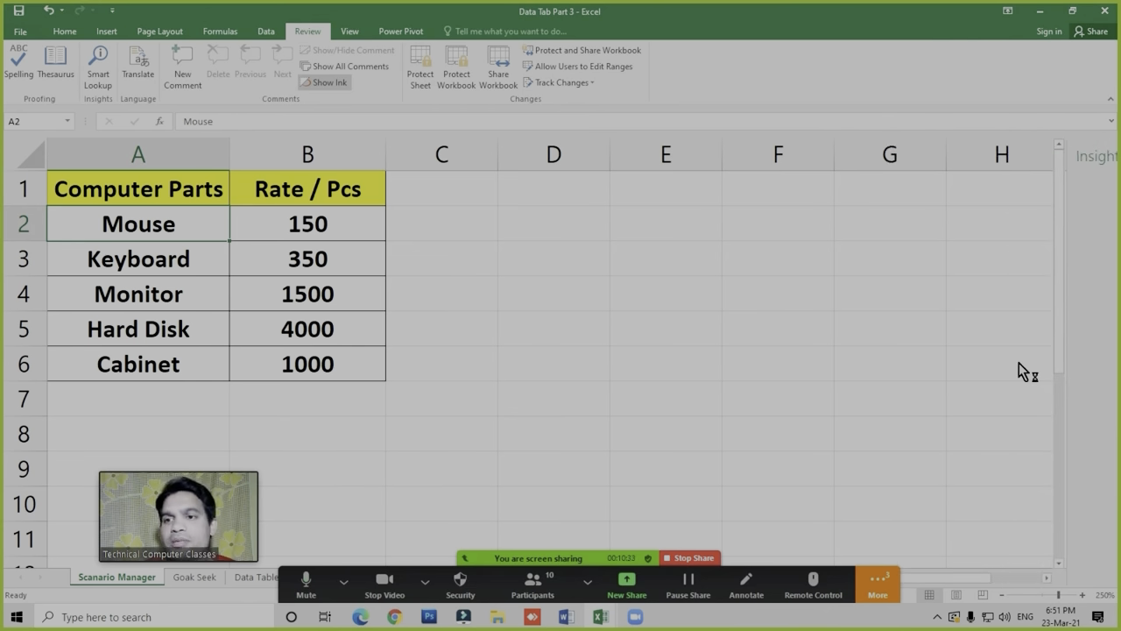
Try Smart Lookup on Monitor in cell A4 and close the Edge window showing the mouse image
click(147, 295)
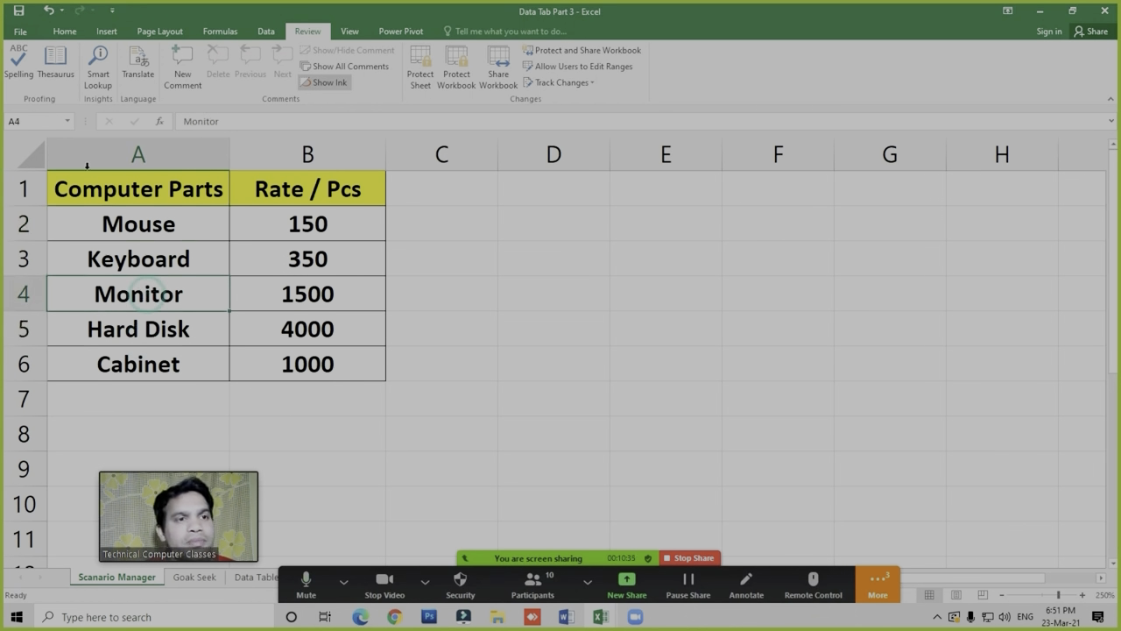
click(97, 83)
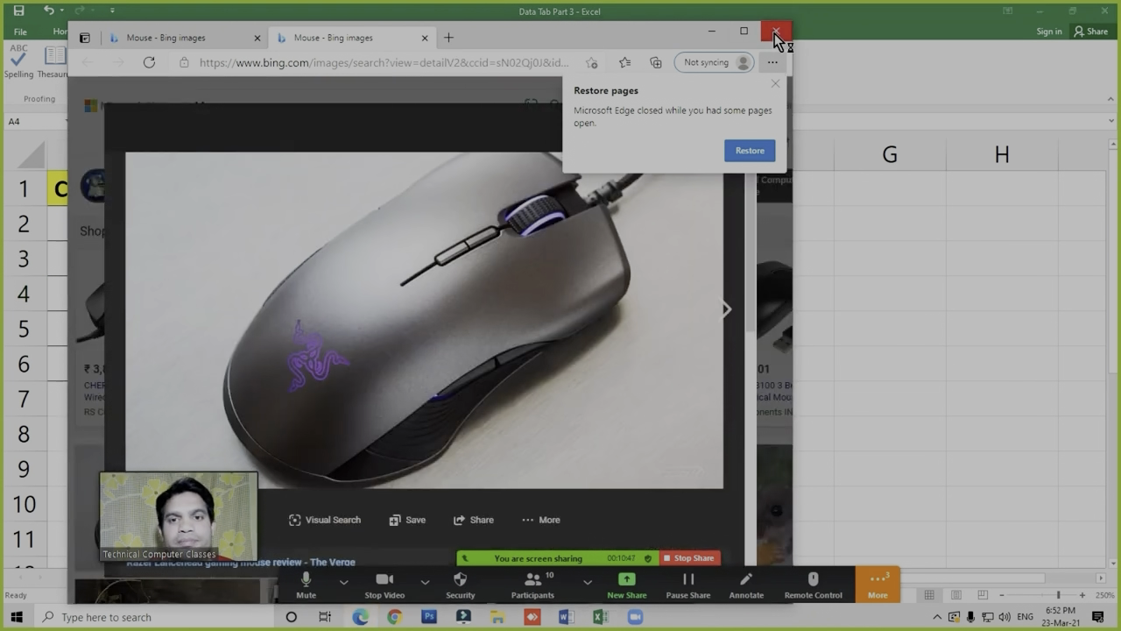
click(775, 33)
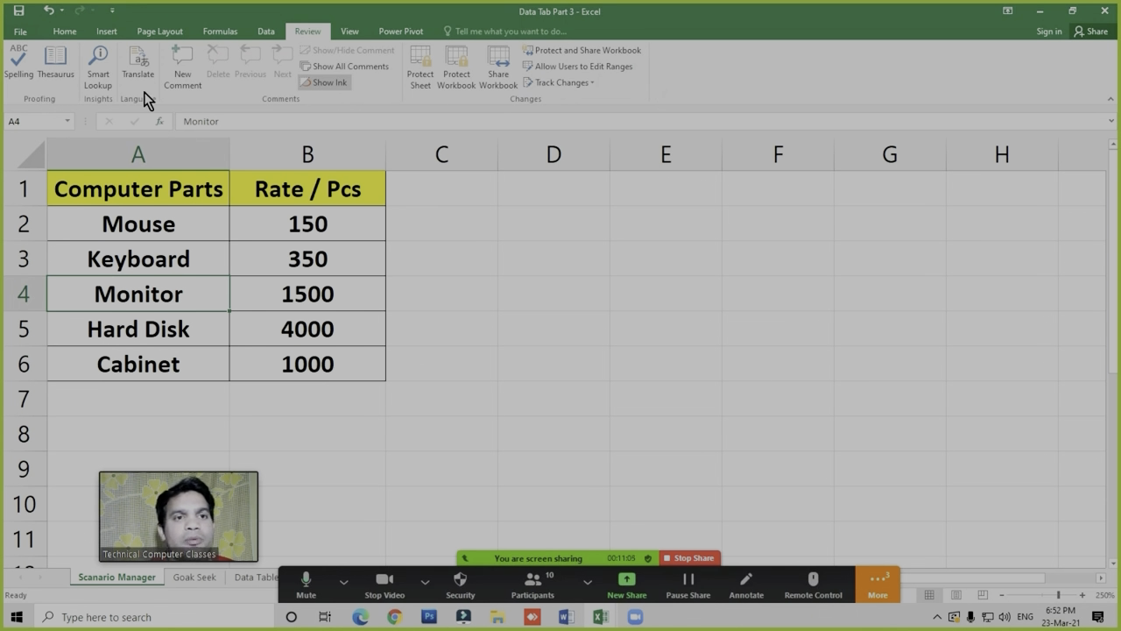
Survey the review, view and data commands, including the Freeze Panes options, without applying any of them
click(349, 31)
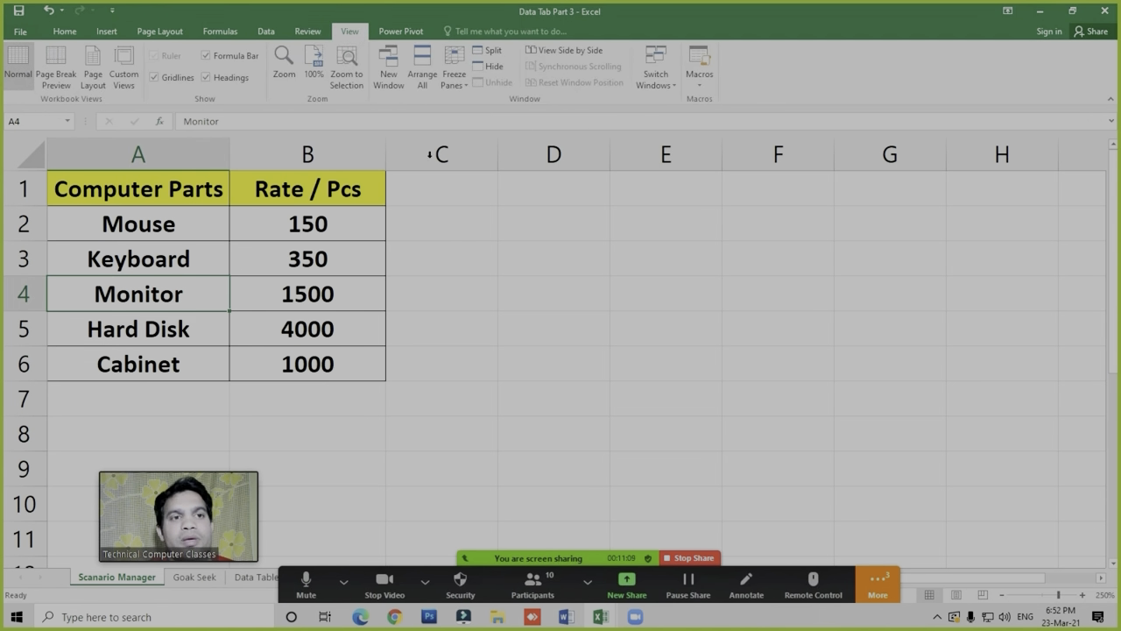
click(308, 32)
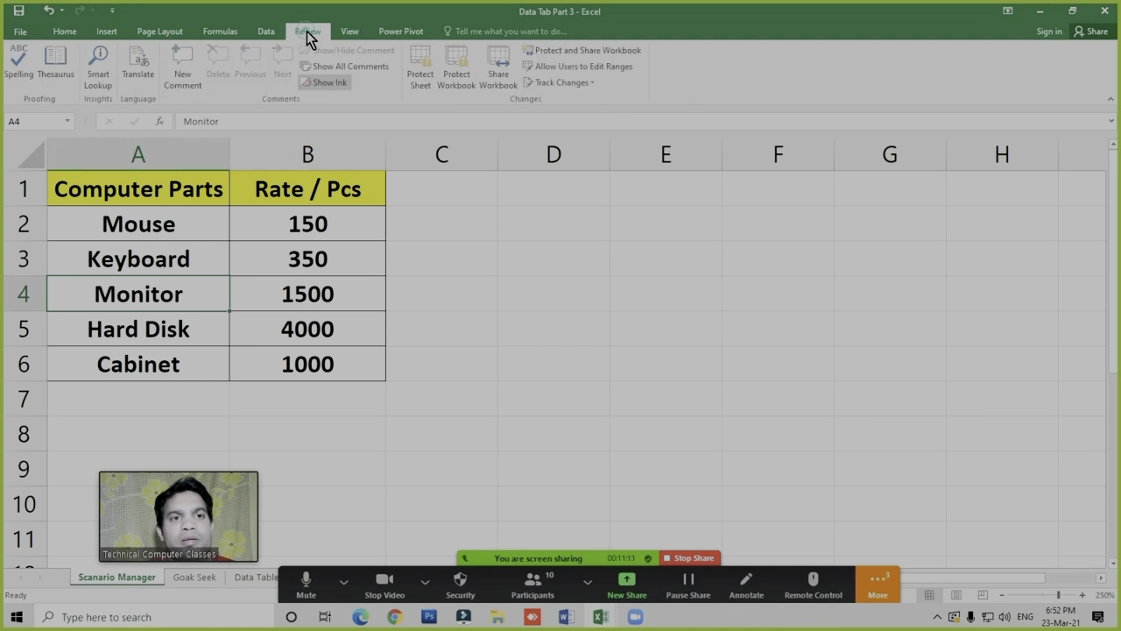
click(350, 32)
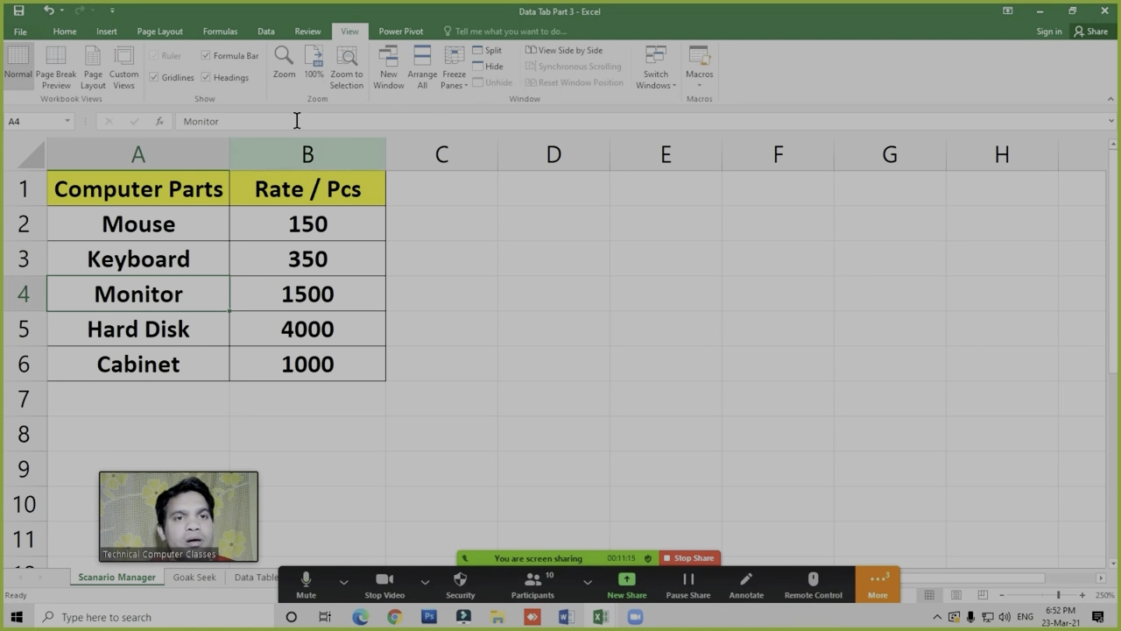
click(307, 31)
click(348, 32)
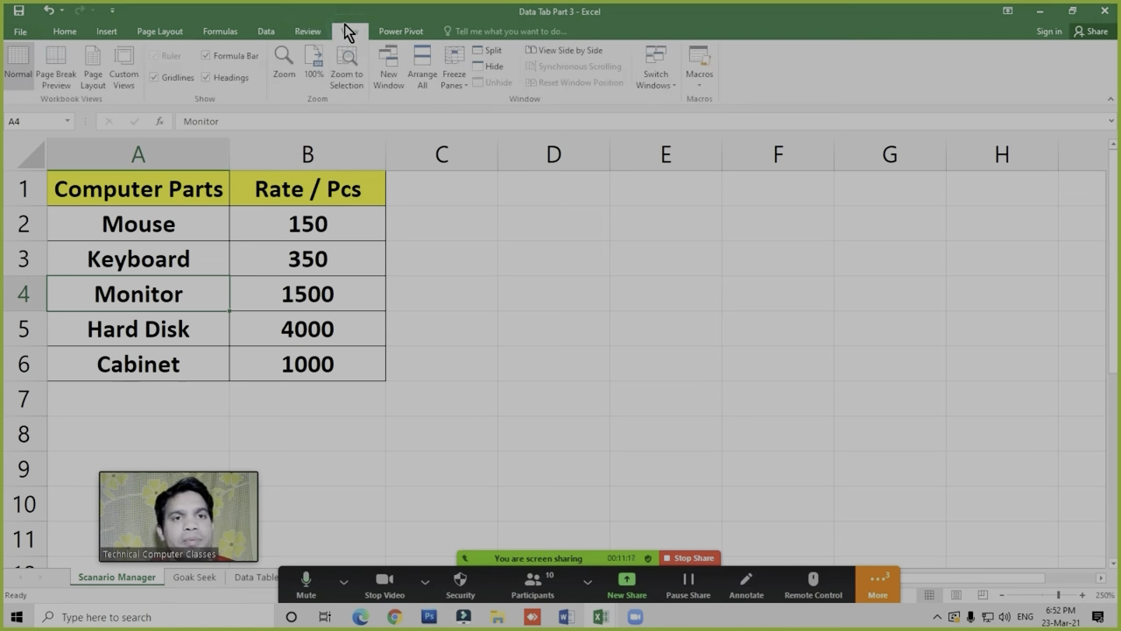
click(453, 88)
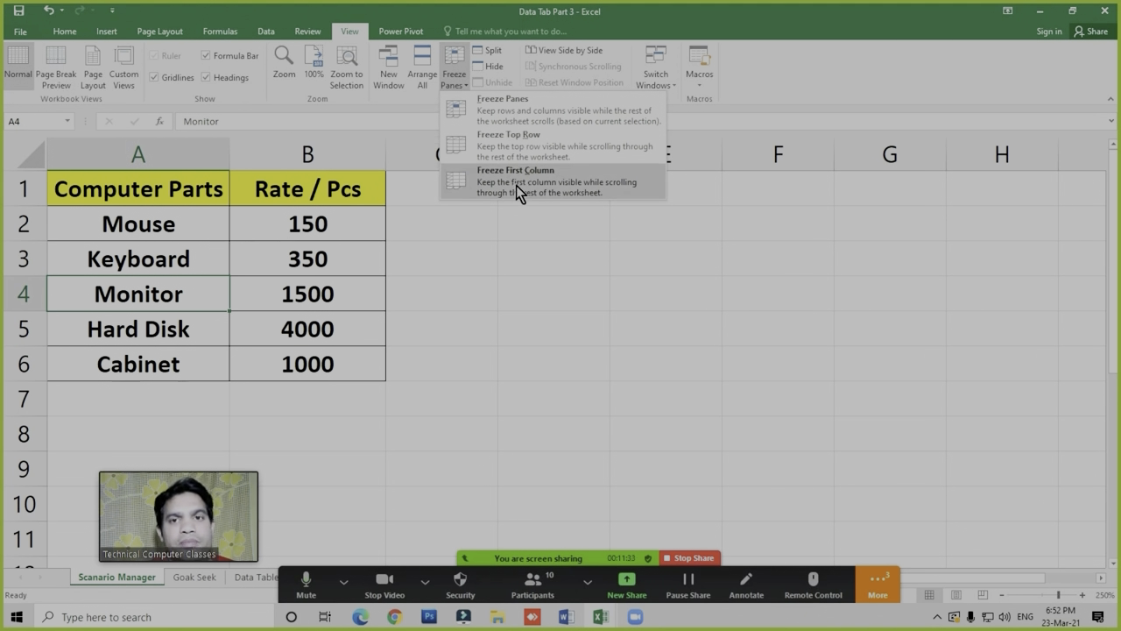
click(792, 80)
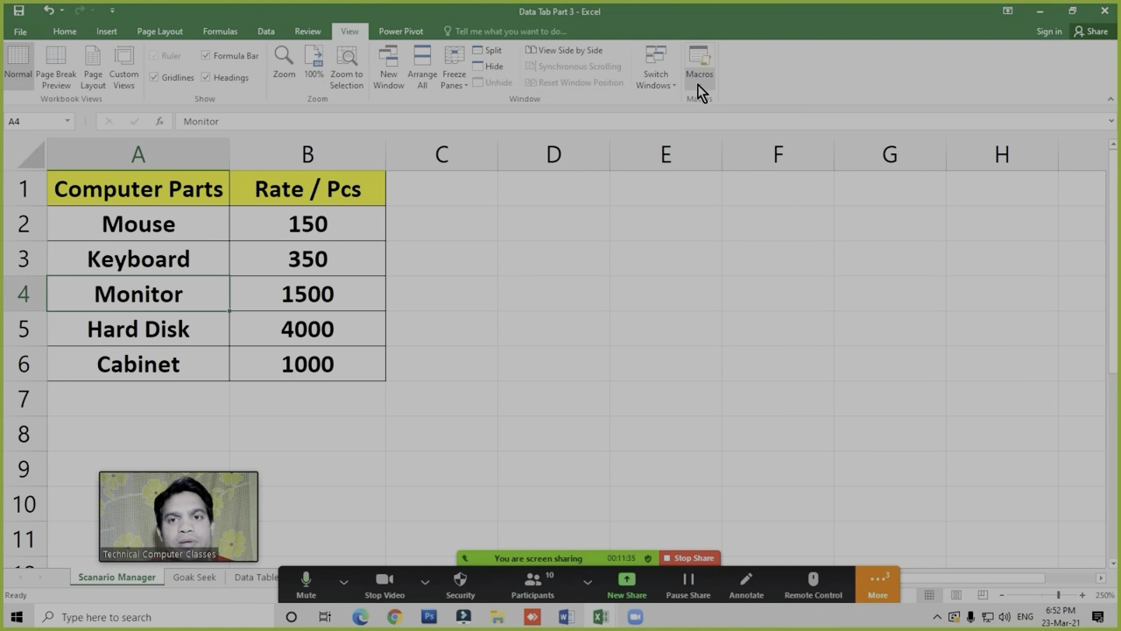
click(758, 87)
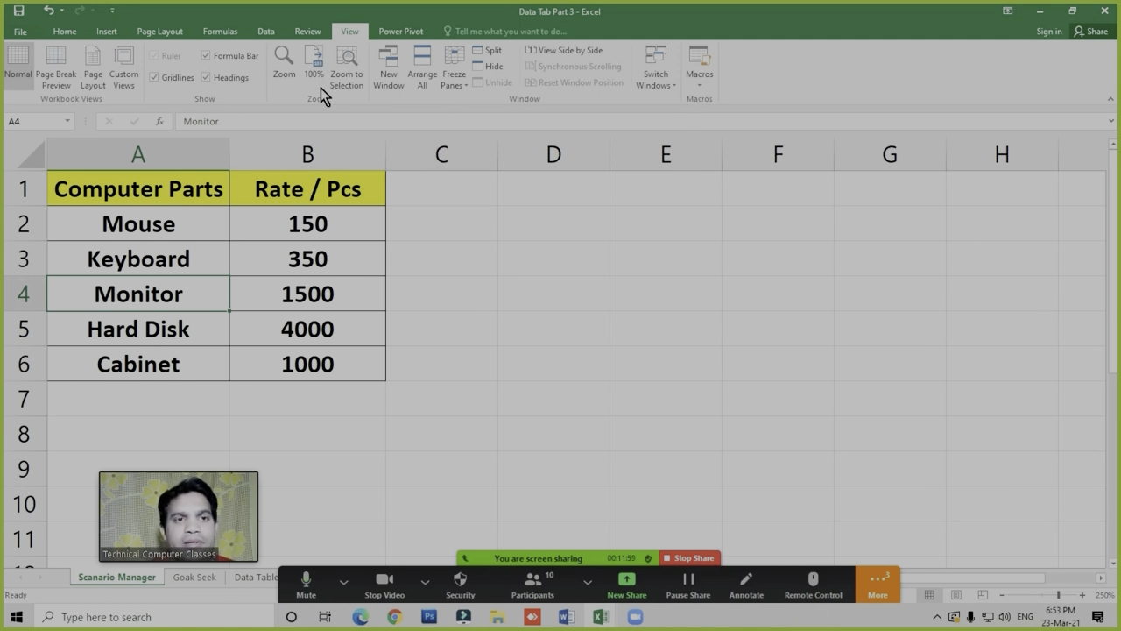
click(307, 32)
click(266, 31)
click(307, 31)
click(266, 31)
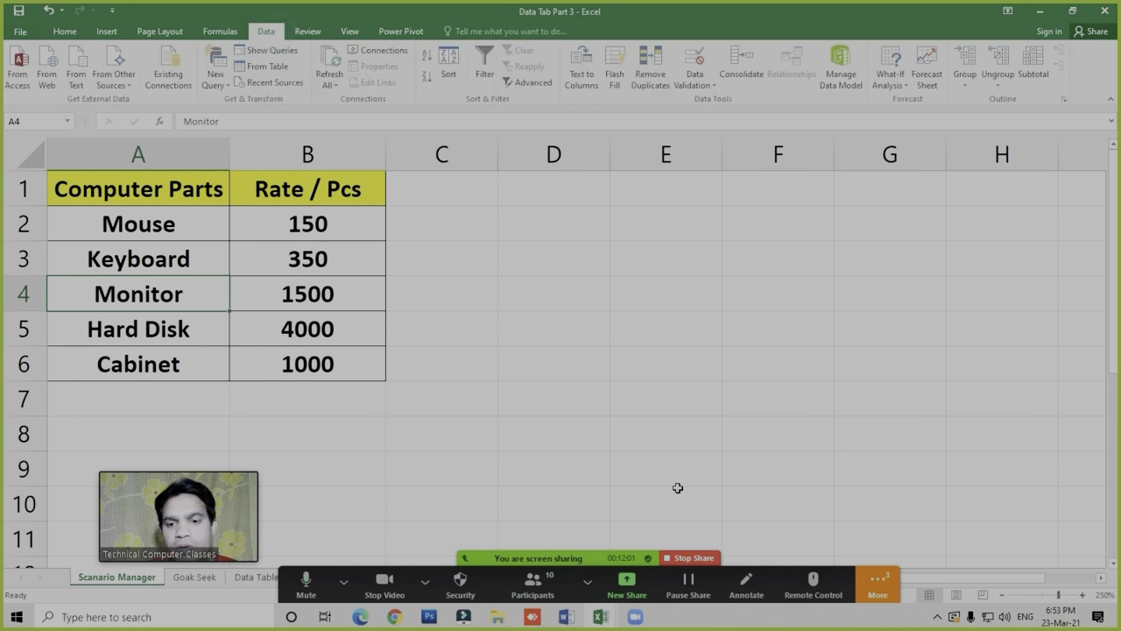
Ask all Zoom meeting participants to unmute and close the participants list
click(533, 585)
click(1057, 303)
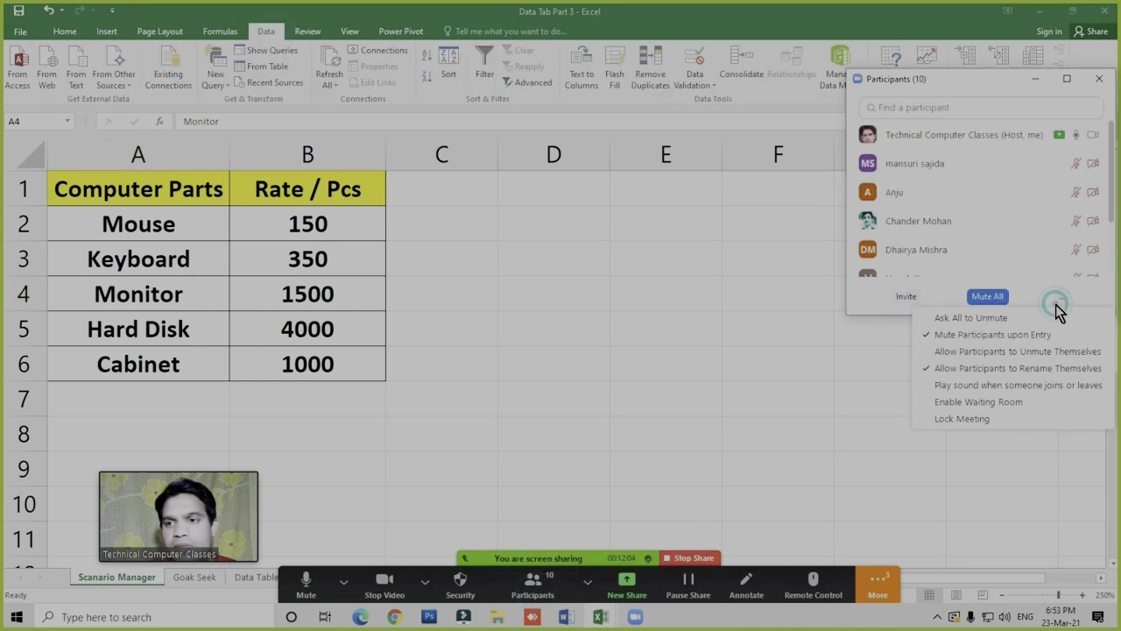
click(955, 318)
click(1098, 77)
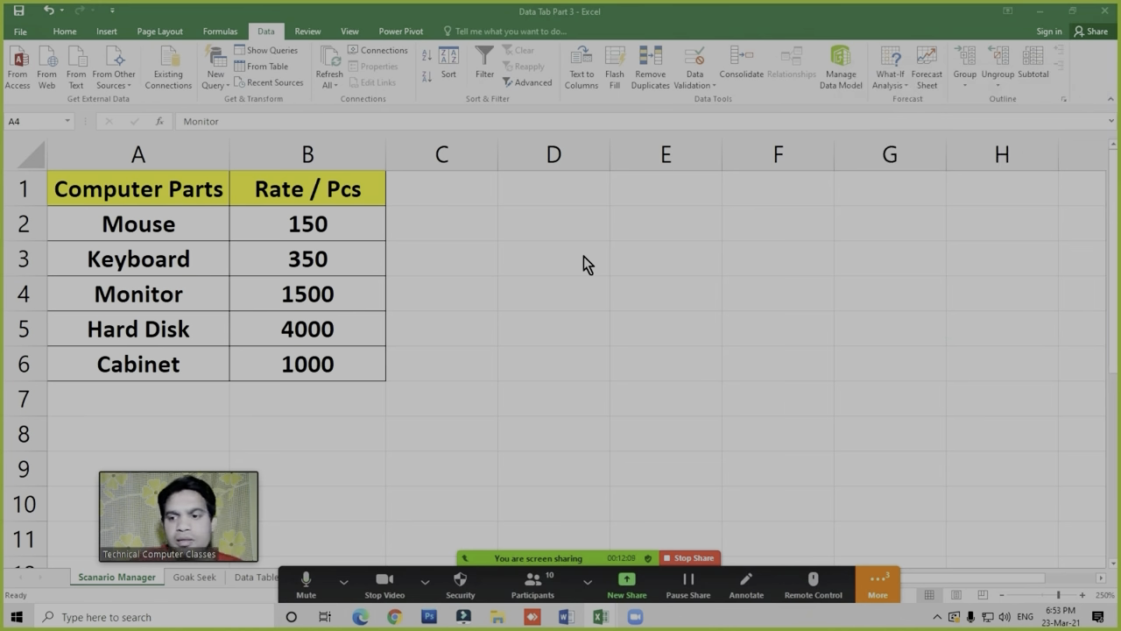
click(313, 258)
click(308, 292)
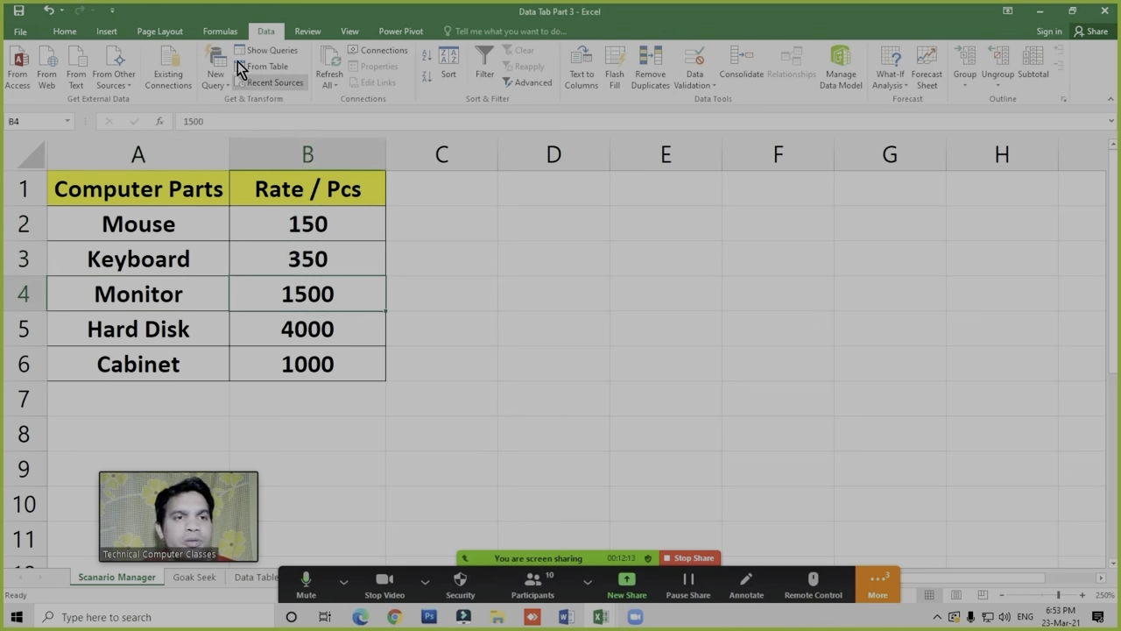
click(160, 34)
click(106, 32)
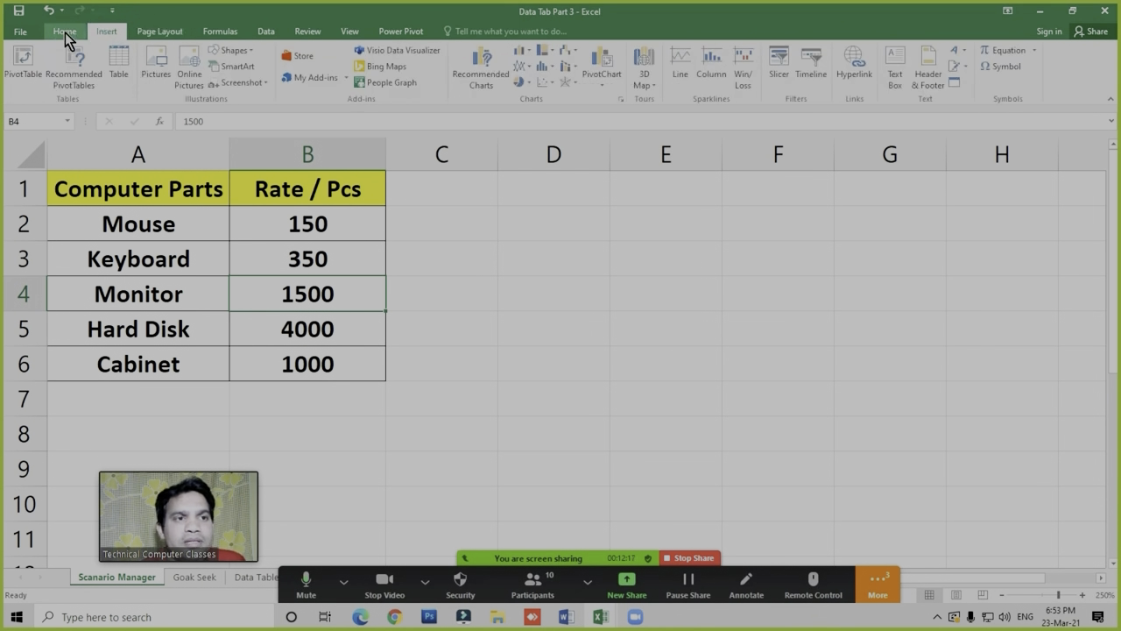
click(65, 32)
click(322, 260)
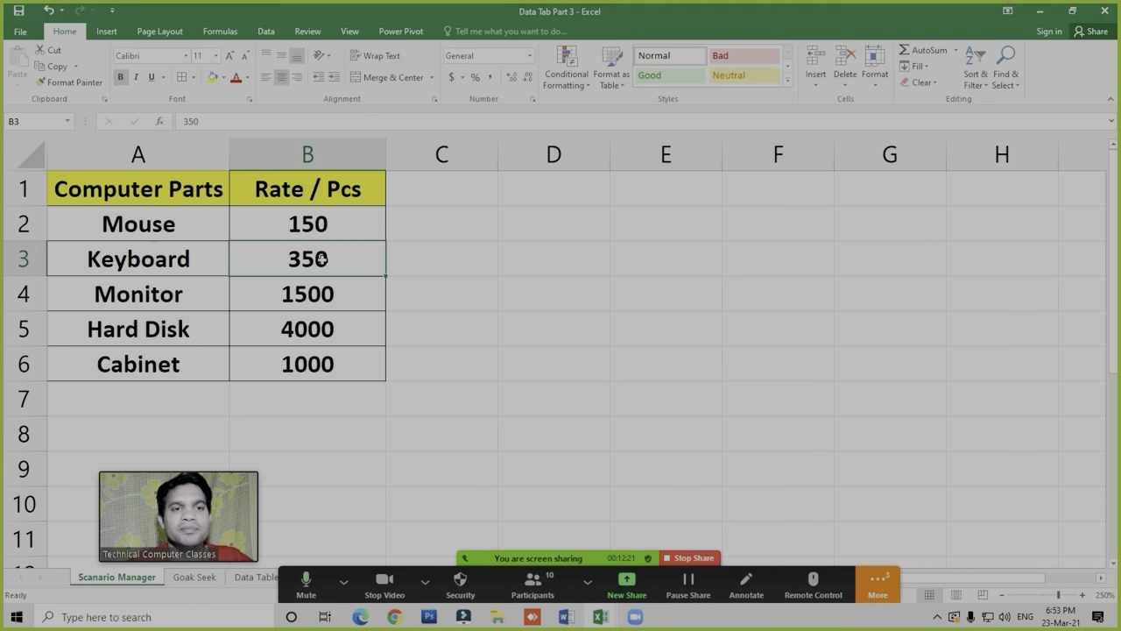
click(878, 585)
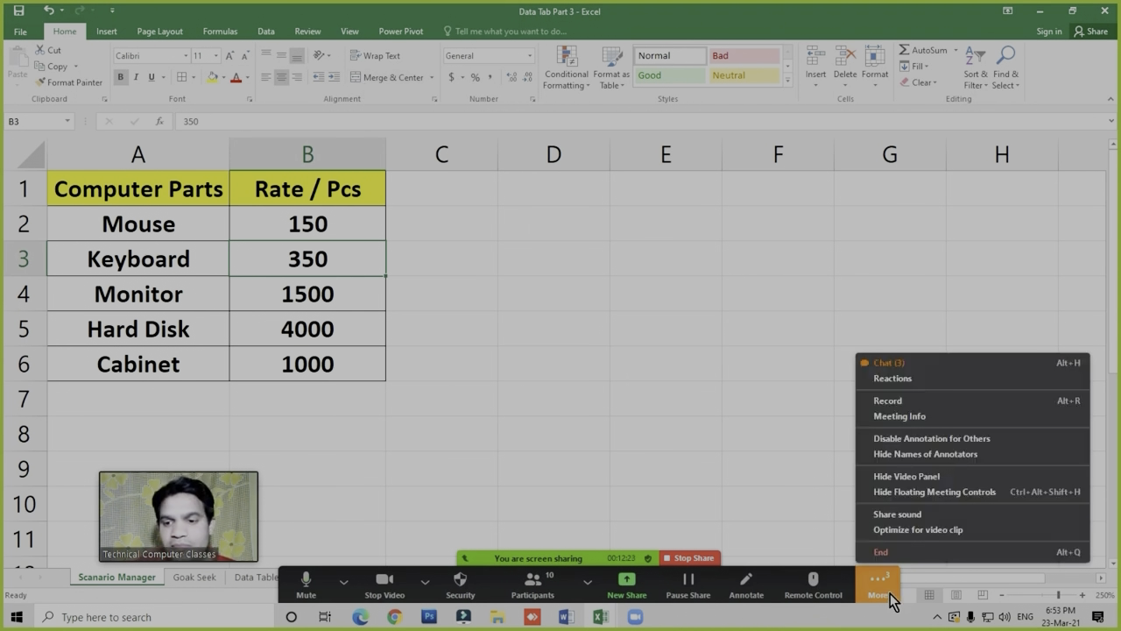
click(395, 228)
click(320, 264)
click(307, 298)
Move the floating Zoom video thumbnail to the opposite side of the worksheet, away from columns A and B
drag(238, 491, 1075, 540)
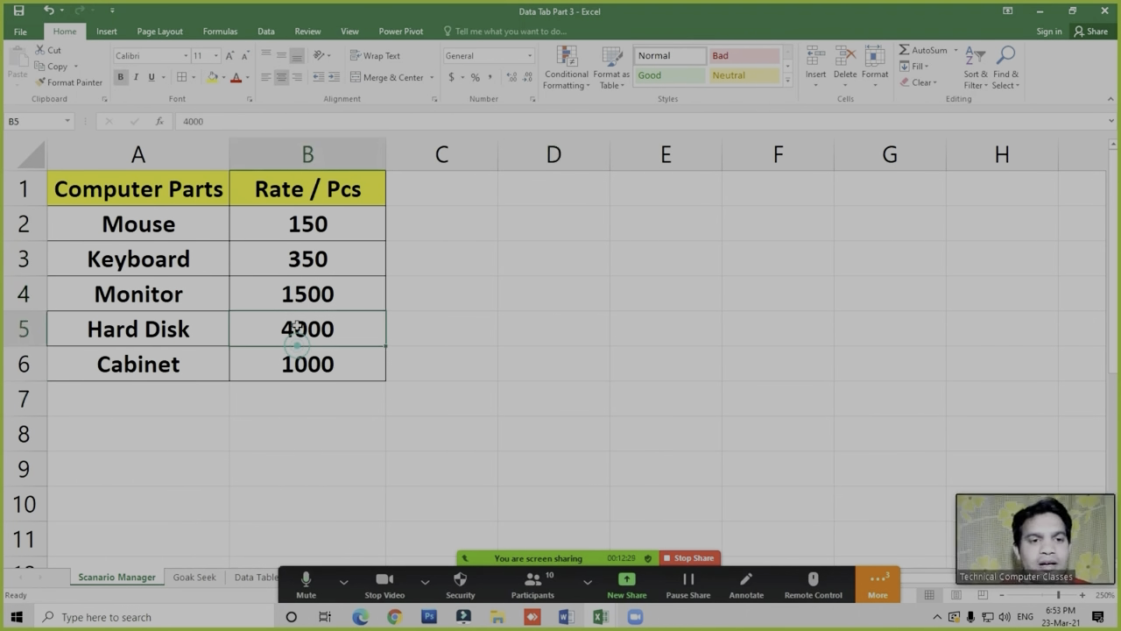
click(299, 262)
click(166, 230)
click(179, 261)
click(298, 266)
Check the Zoom participants list, enlarging its window to show every attendee, and close it
click(533, 583)
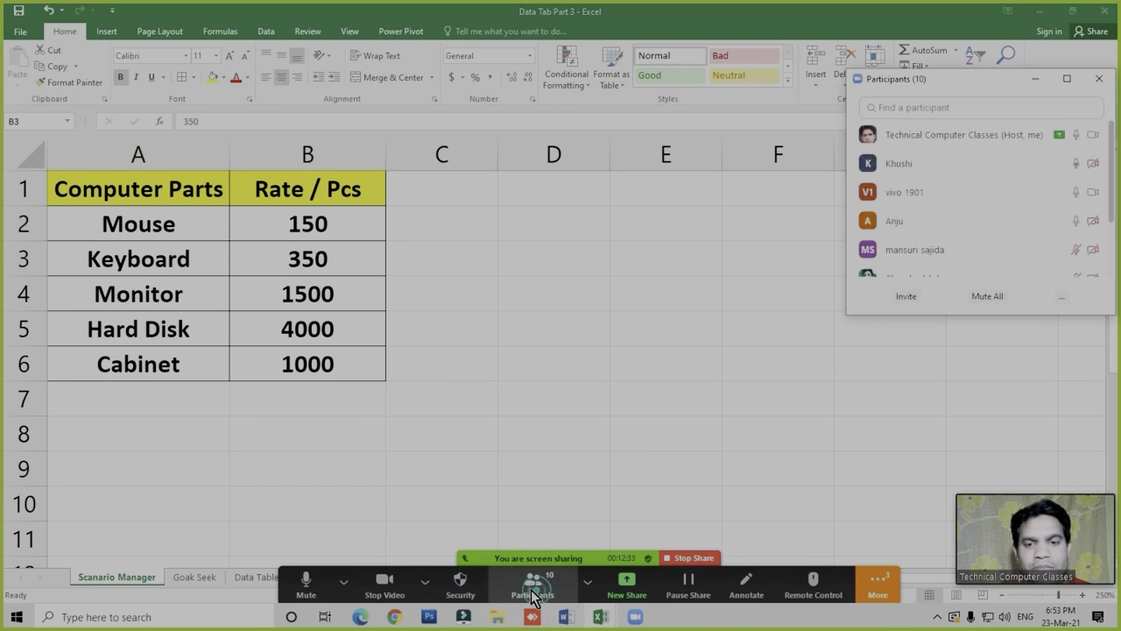
drag(1110, 315, 1078, 459)
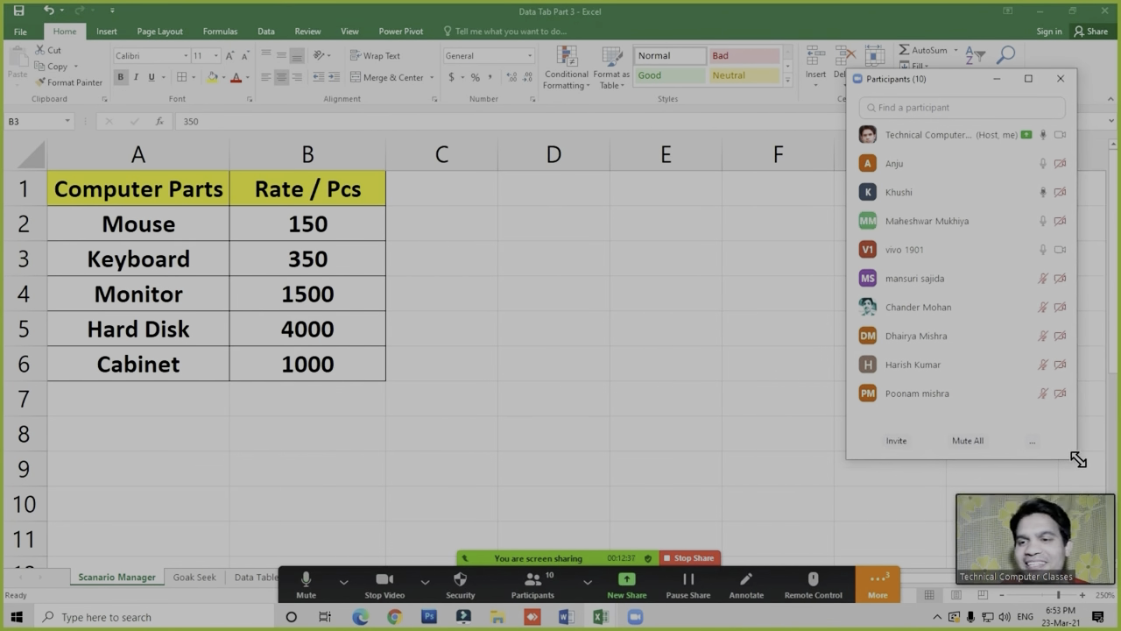
drag(955, 87, 983, 73)
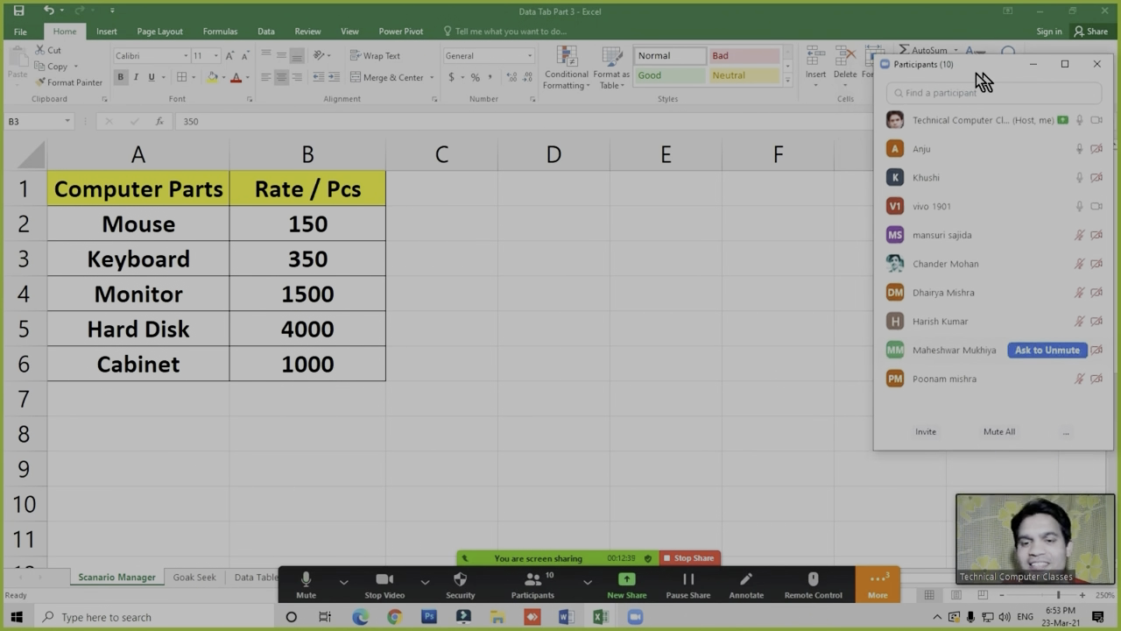
click(1097, 64)
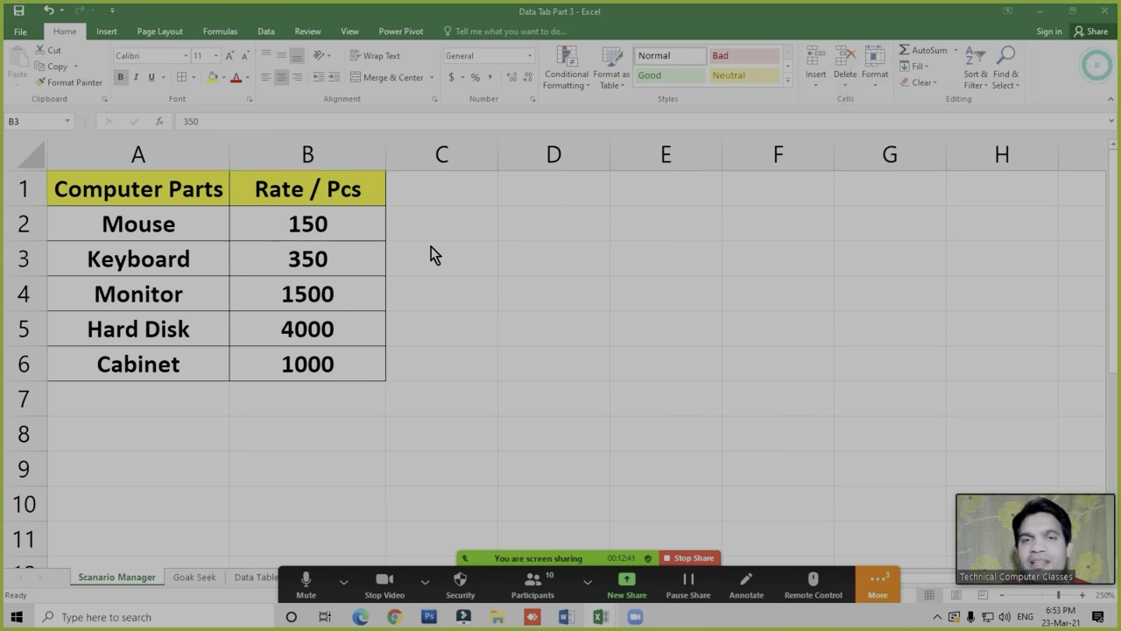
Review the data, review and view commands once more with cell B3 selected
click(326, 259)
click(260, 31)
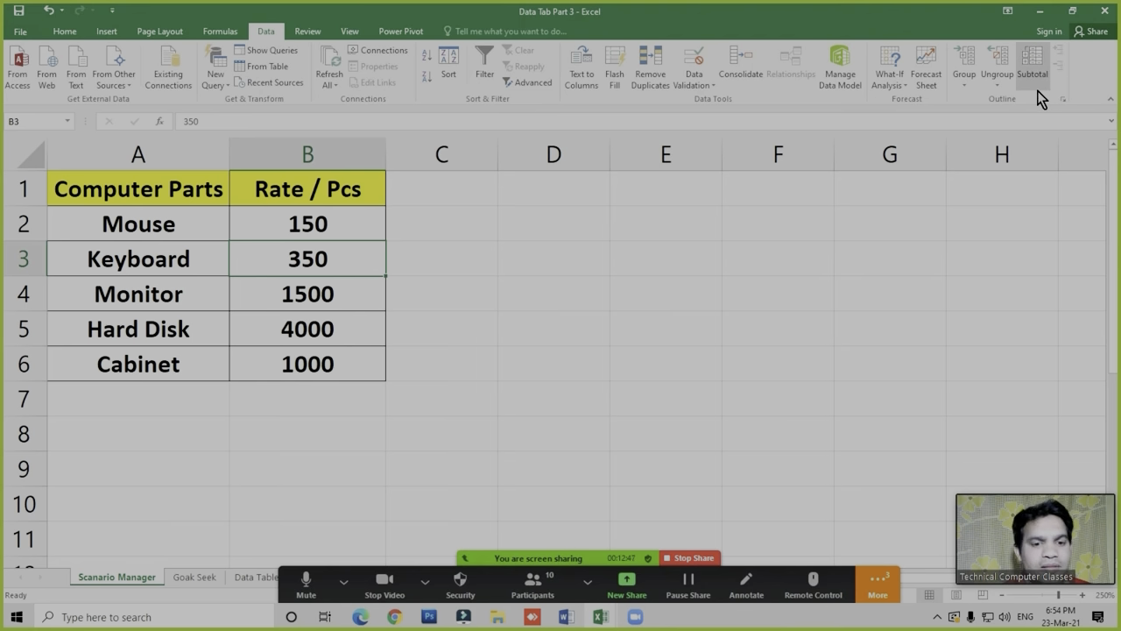
click(1079, 85)
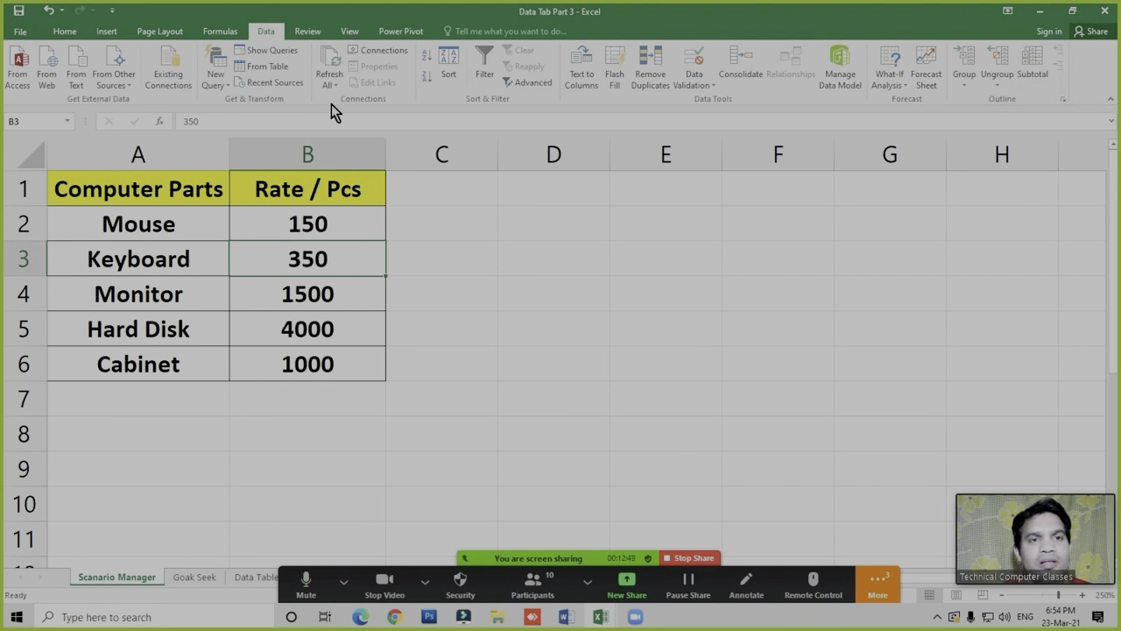
click(307, 32)
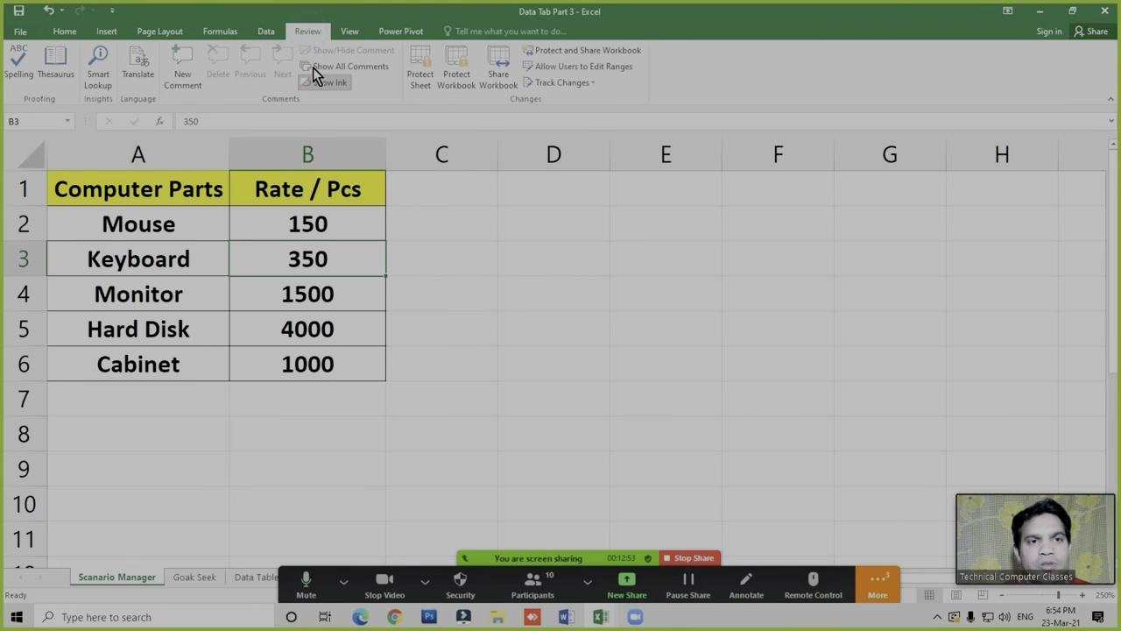
click(352, 34)
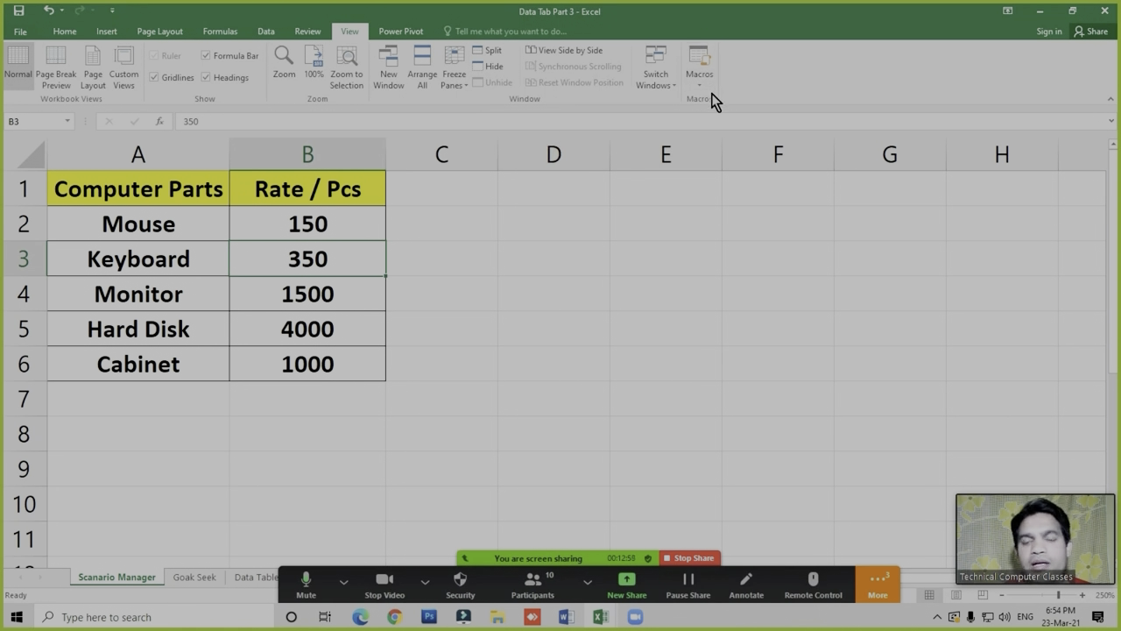
Stop sharing the screen in Zoom and end the meeting for all participants
click(699, 558)
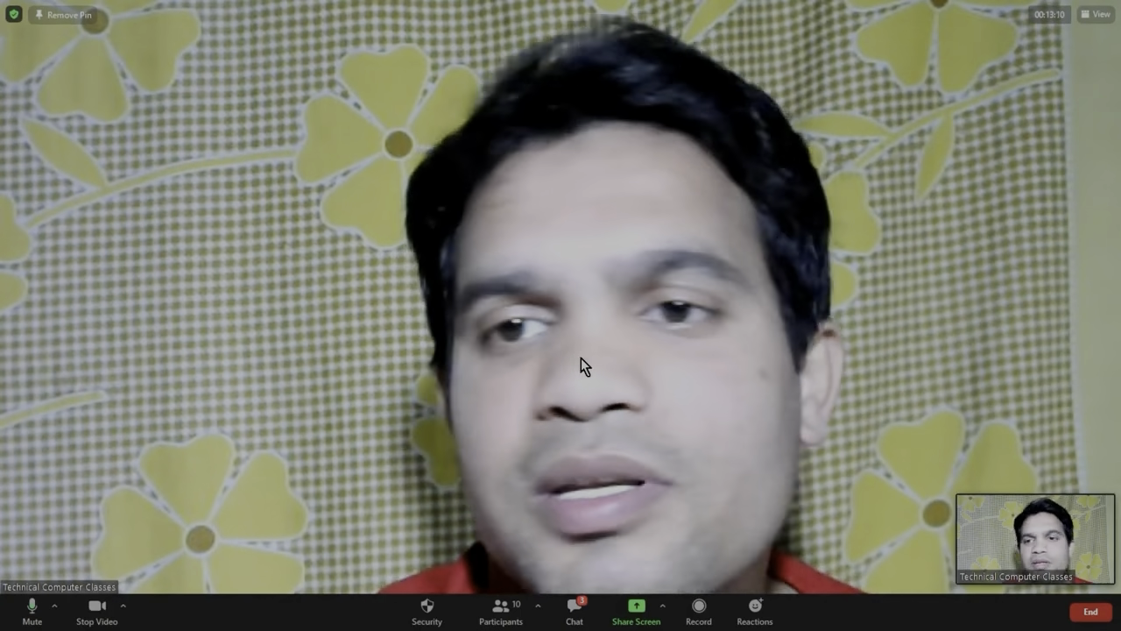
click(1093, 609)
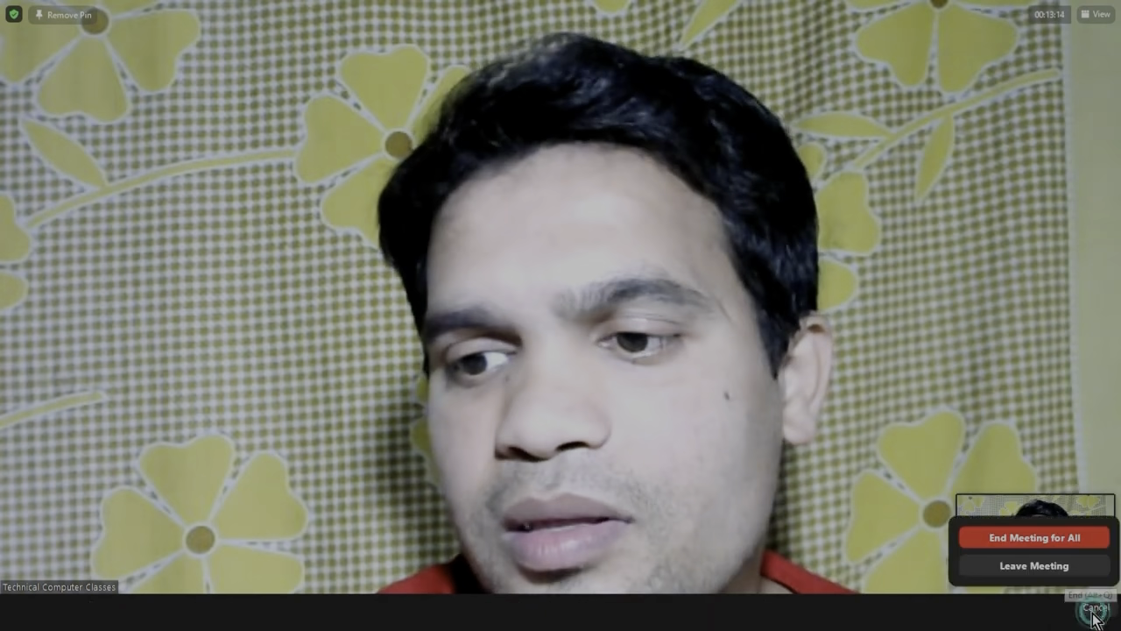
click(1008, 544)
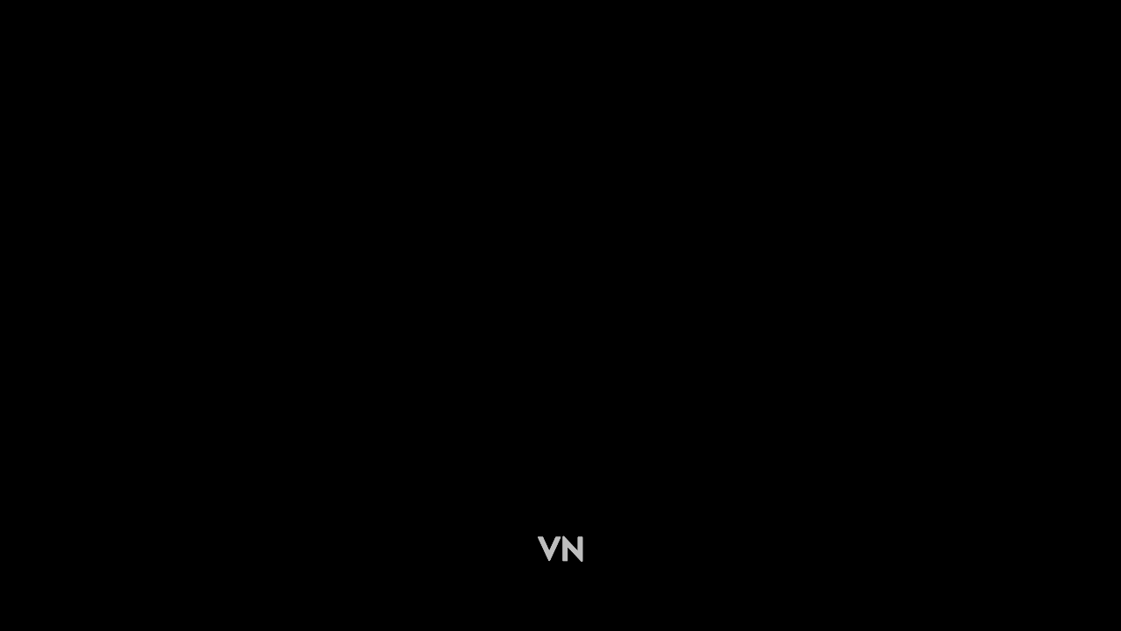